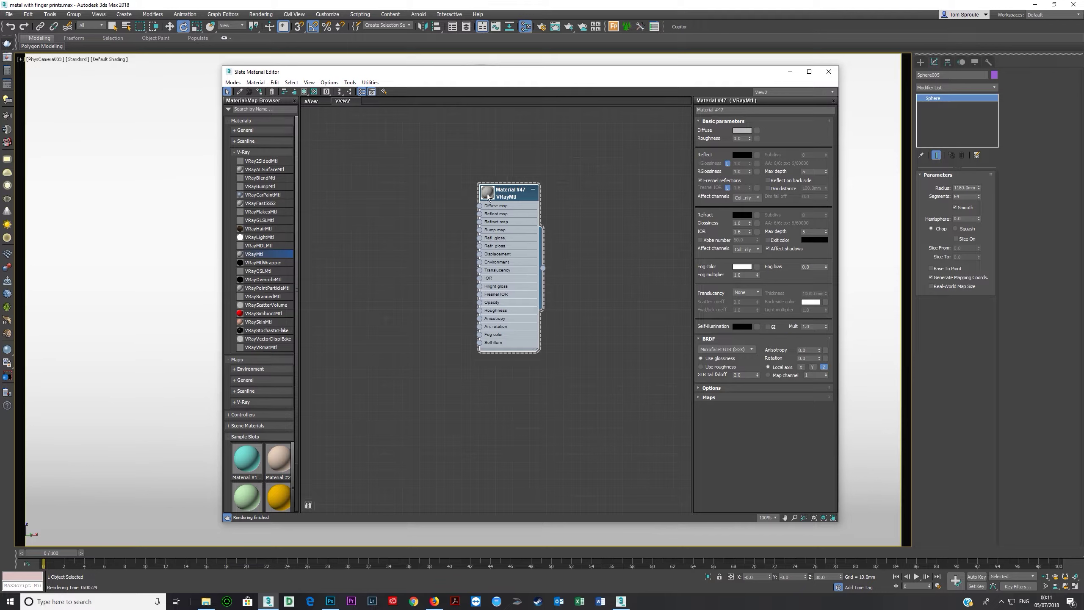
Step: Display Material #47 shaded in the viewport with a background behind its enlarged preview, and disable Fresnel reflections
{"action": "middle_click_drag", "start_coordinate": [506, 283], "coordinate": [507, 265]}
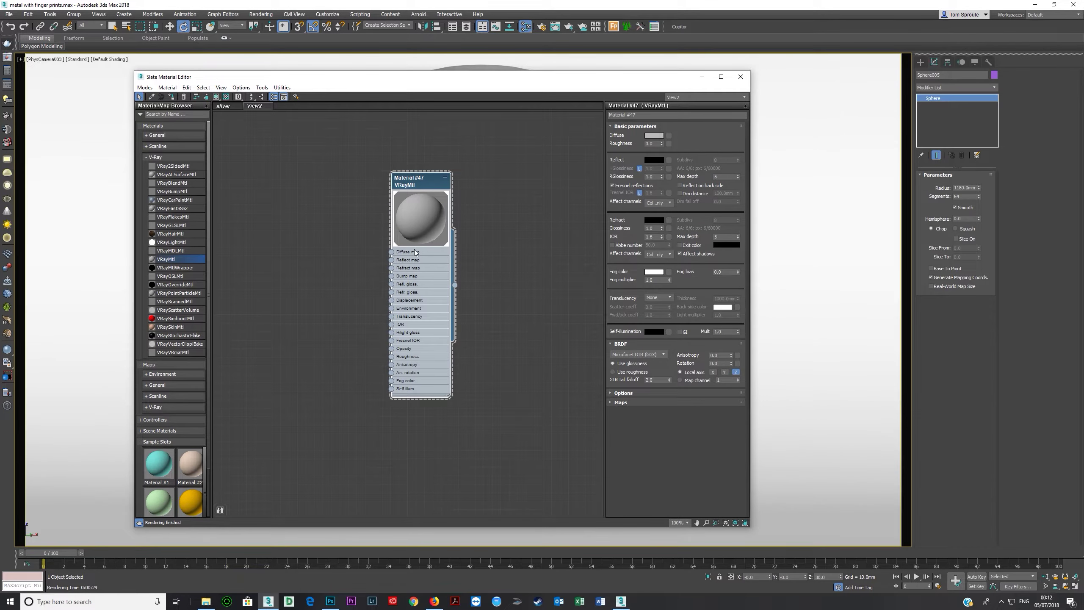
{"action": "left_click", "coordinate": [216, 97]}
{"action": "left_click", "coordinate": [226, 96]}
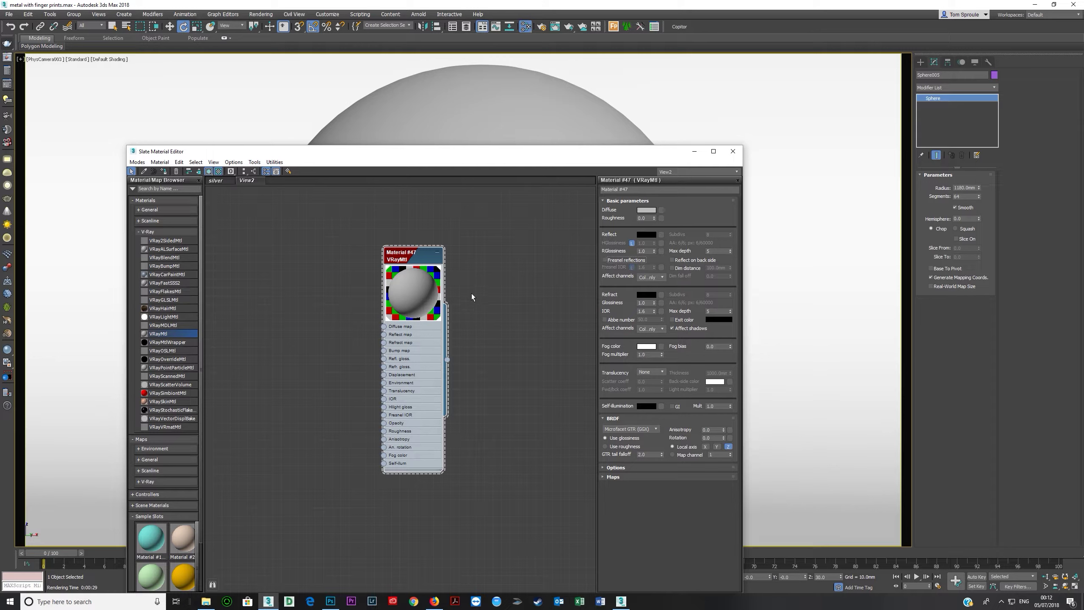
Step: Set the material's reflection colour to light grey and its reflection glossiness to 0.6
{"action": "left_click", "coordinate": [646, 234]}
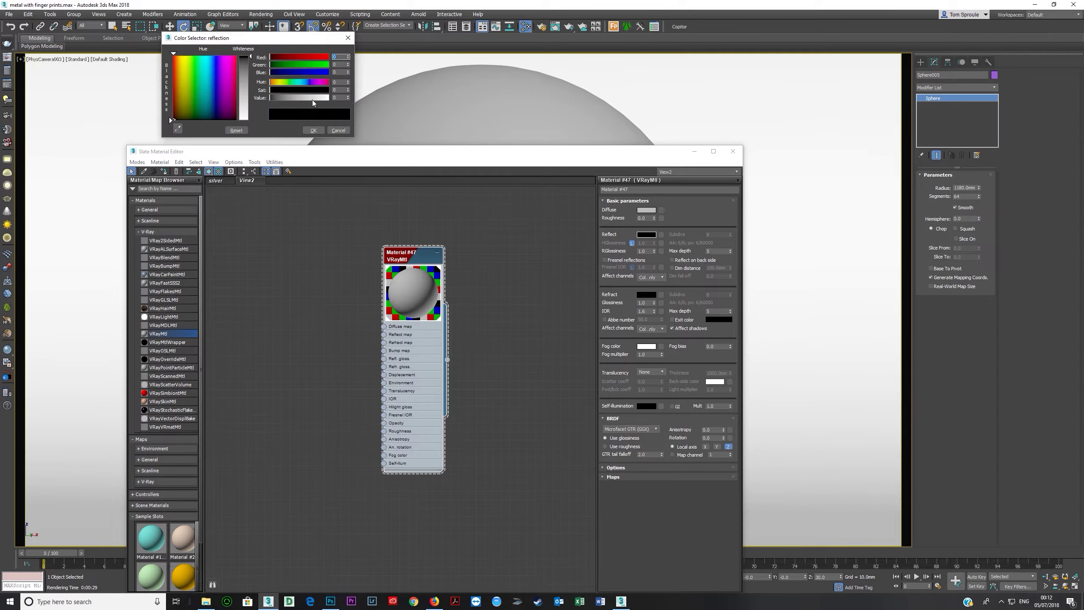
{"action": "left_click_drag", "start_coordinate": [312, 99], "coordinate": [326, 99]}
{"action": "left_click", "coordinate": [313, 130]}
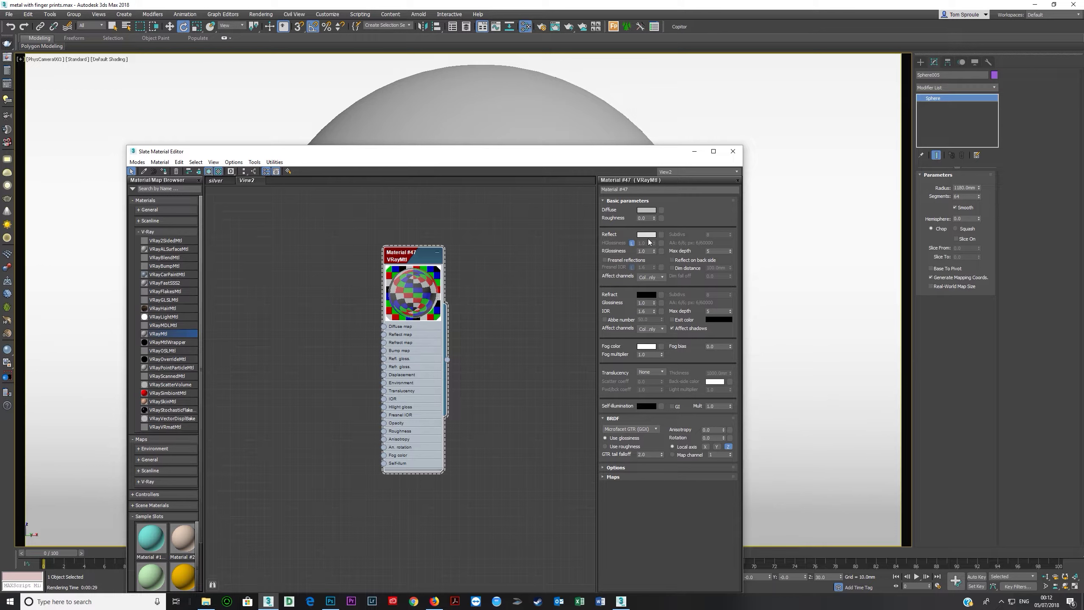
{"action": "double_click", "coordinate": [645, 251]}
{"action": "type", "text": ".6"}
{"action": "key", "text": "Tab"}
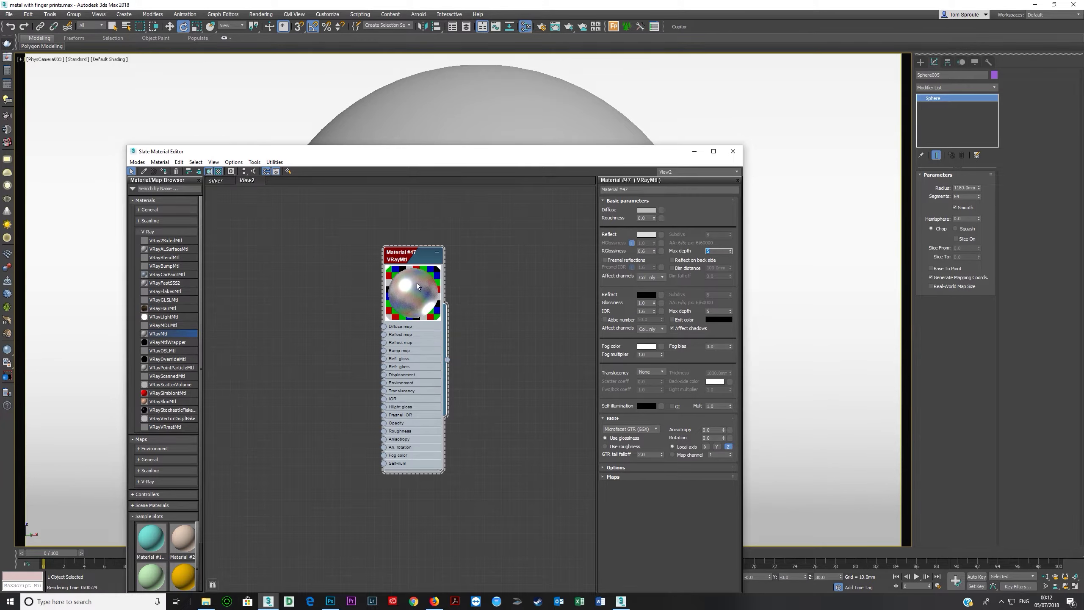
{"action": "left_click", "coordinate": [647, 235]}
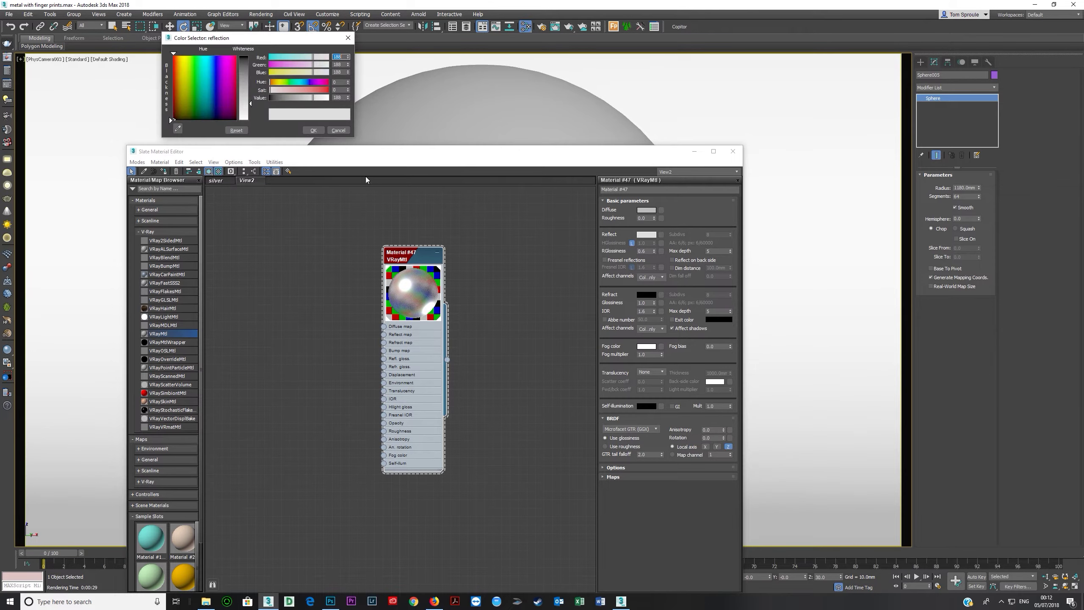
{"action": "left_click", "coordinate": [337, 130]}
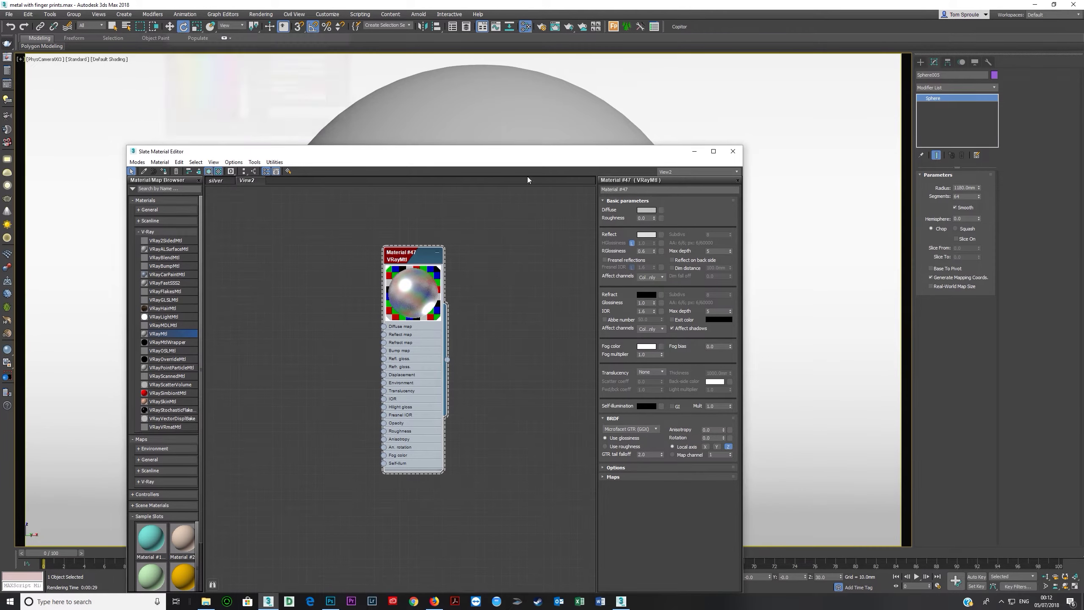
Step: Set the material's diffuse colour to pure black
{"action": "left_click", "coordinate": [646, 210]}
{"action": "left_click_drag", "start_coordinate": [300, 98], "coordinate": [264, 99]}
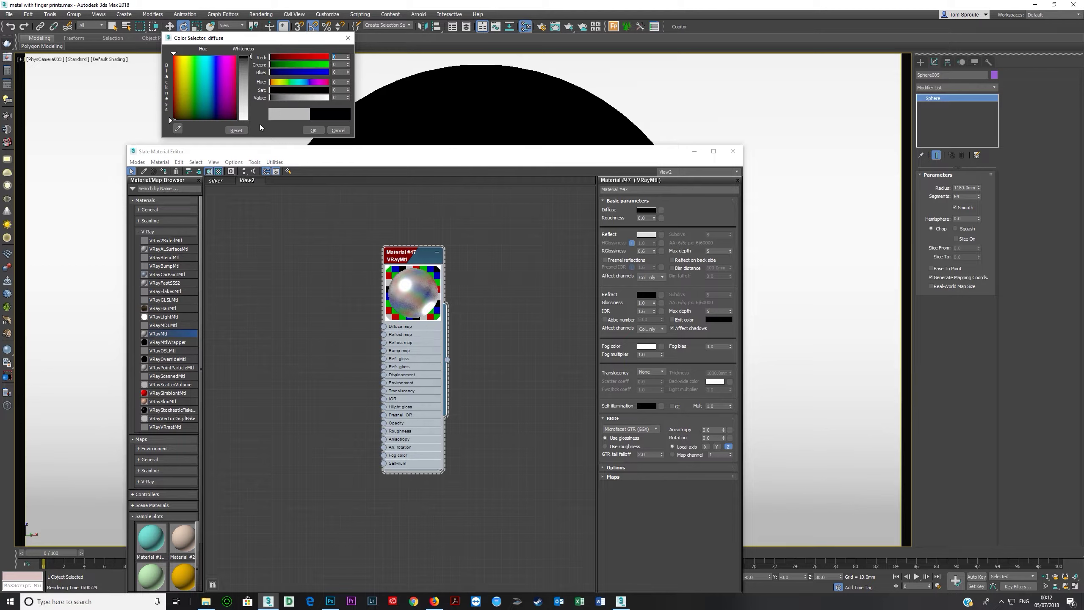
{"action": "left_click", "coordinate": [313, 131]}
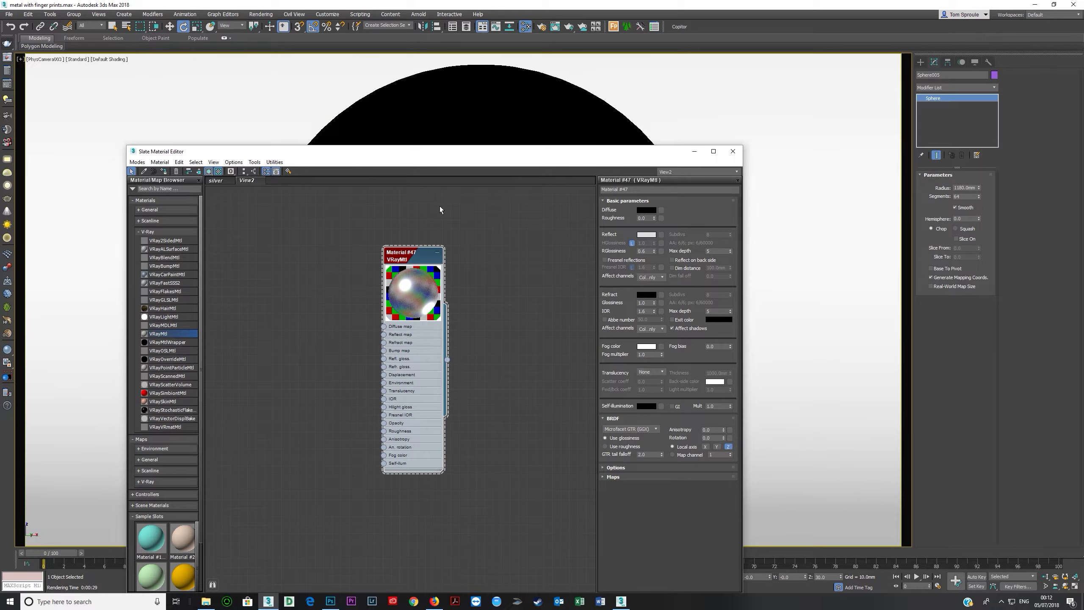
Step: Tint the reflection colour pale blue with red 201, green 214 and blue 221
{"action": "left_click", "coordinate": [647, 236]}
{"action": "left_click_drag", "start_coordinate": [315, 99], "coordinate": [317, 99]}
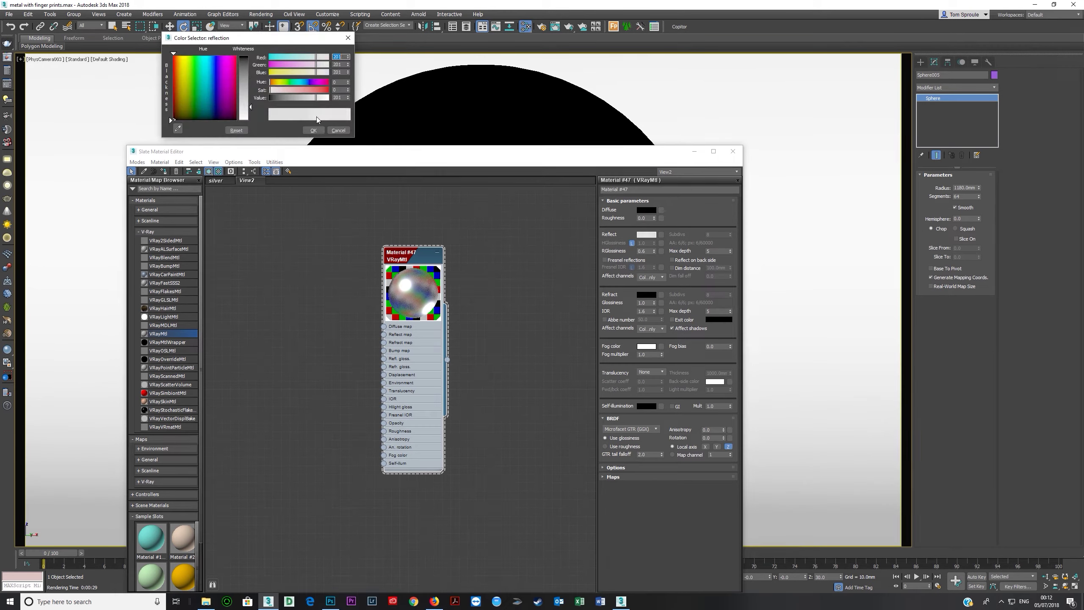
{"action": "left_click", "coordinate": [320, 57]}
{"action": "left_click", "coordinate": [318, 65]}
{"action": "left_click", "coordinate": [313, 65]}
{"action": "left_click_drag", "start_coordinate": [314, 104], "coordinate": [276, 91]}
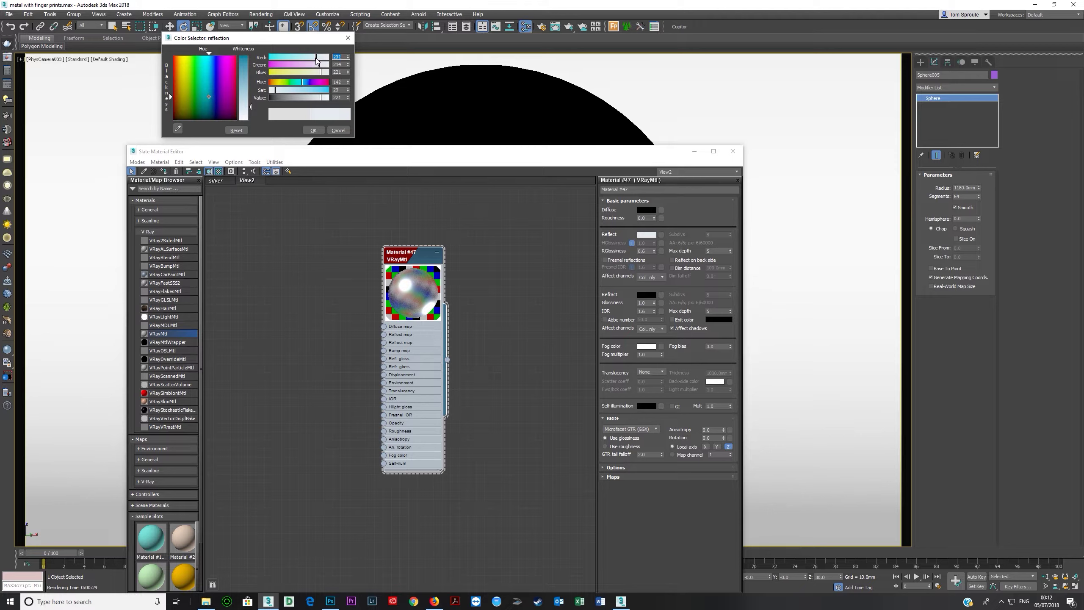
{"action": "left_click", "coordinate": [338, 131]}
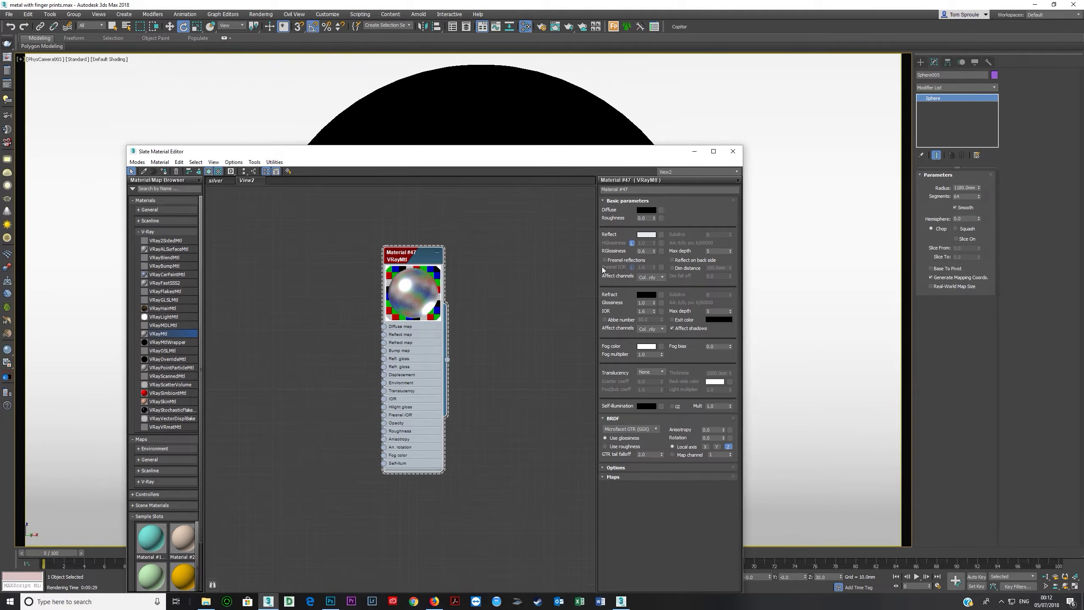
Step: Start a test render of the sphere, stop it and return to the material editor
{"action": "left_click_drag", "start_coordinate": [413, 158], "coordinate": [489, 97]}
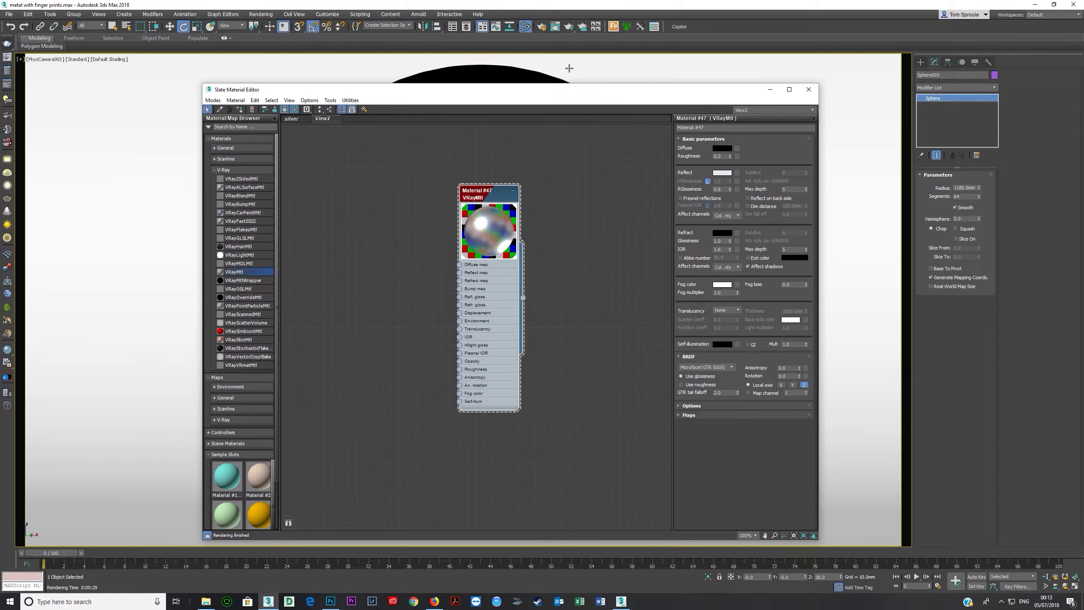
{"action": "left_click", "coordinate": [568, 29]}
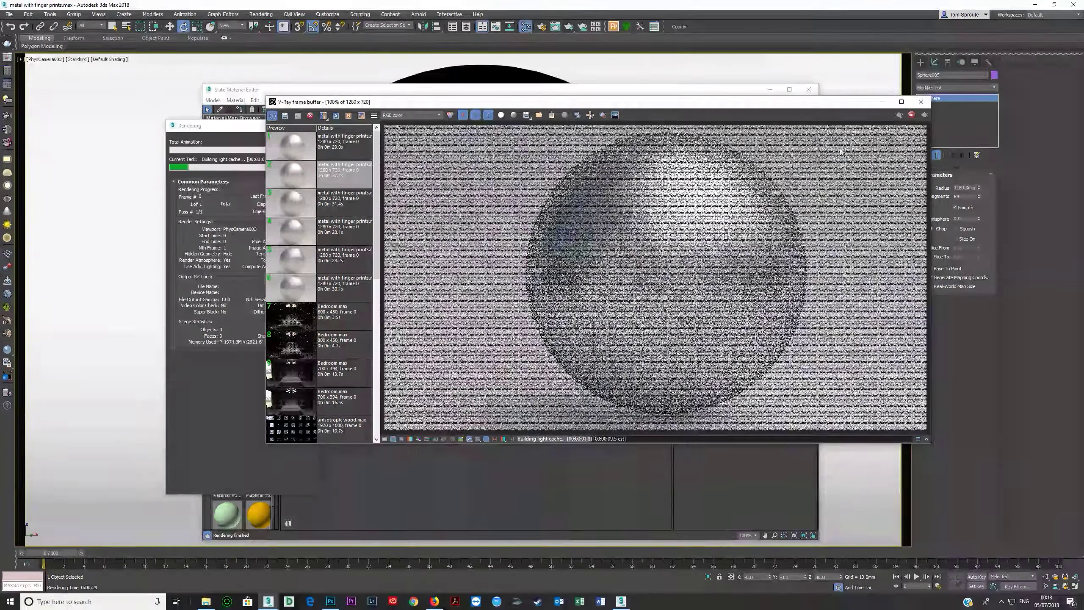
{"action": "left_click", "coordinate": [910, 115]}
{"action": "left_click", "coordinate": [604, 96]}
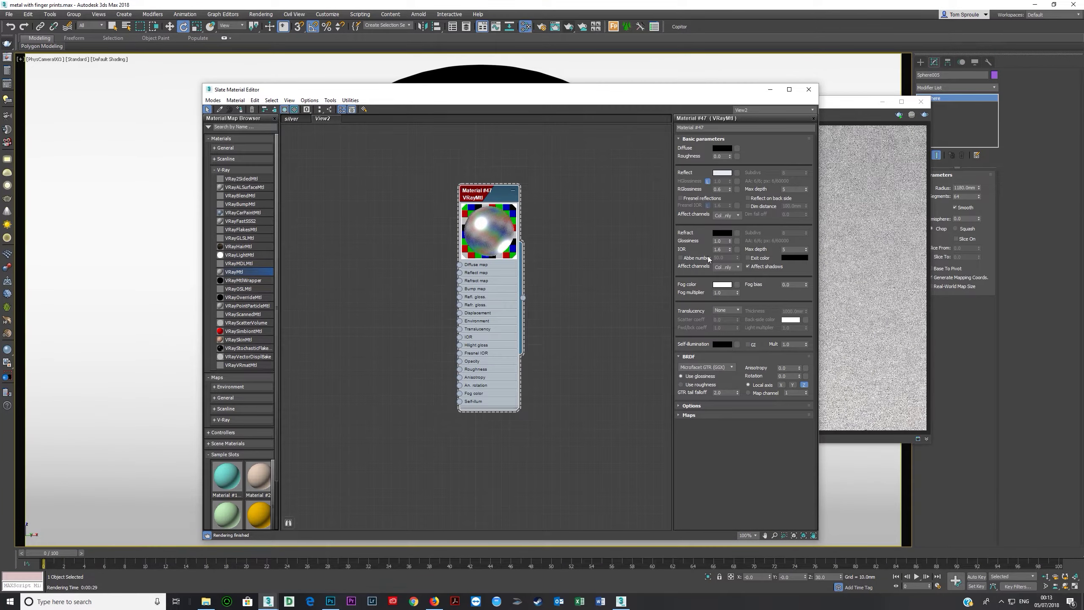
Step: Reduce the saturation of the reflection colour and render the sphere again to check the metal
{"action": "left_click", "coordinate": [721, 172]}
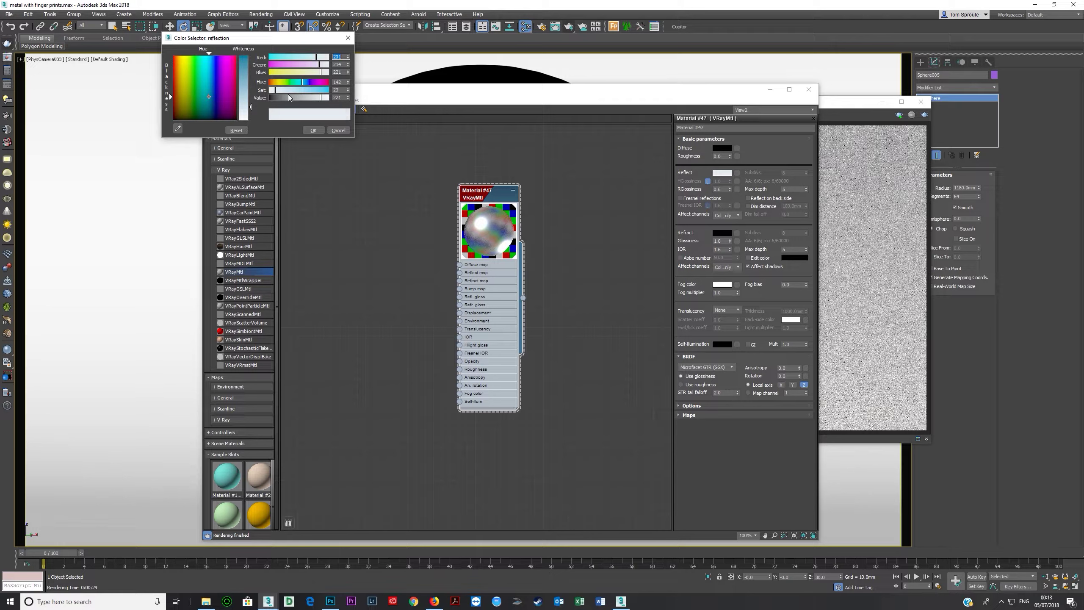
{"action": "left_click_drag", "start_coordinate": [277, 94], "coordinate": [271, 91]}
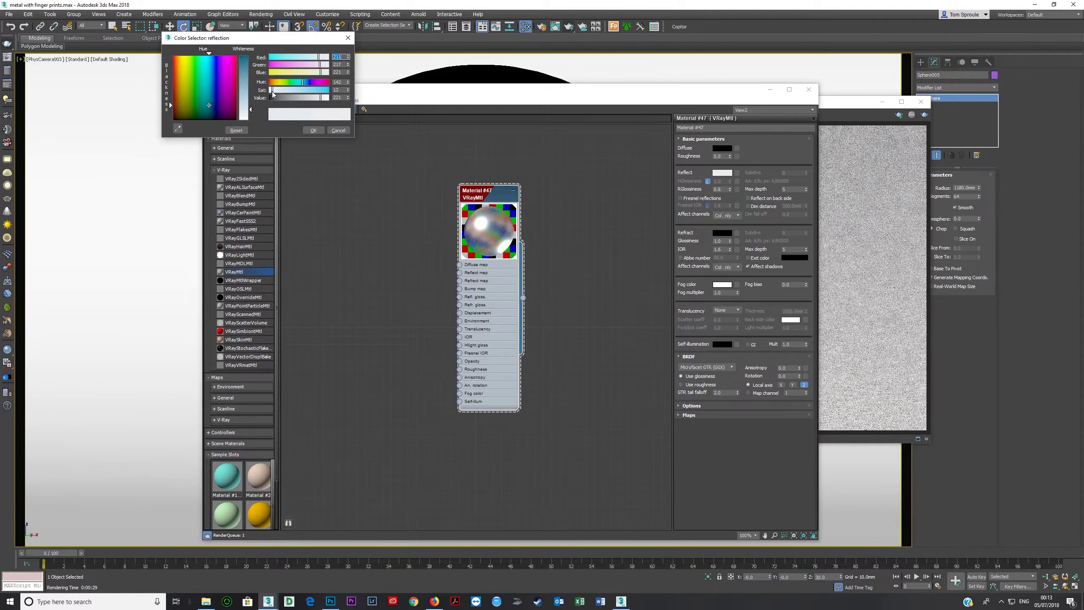
{"action": "left_click", "coordinate": [272, 90]}
{"action": "left_click_drag", "start_coordinate": [272, 90], "coordinate": [271, 90]}
{"action": "left_click", "coordinate": [335, 131]}
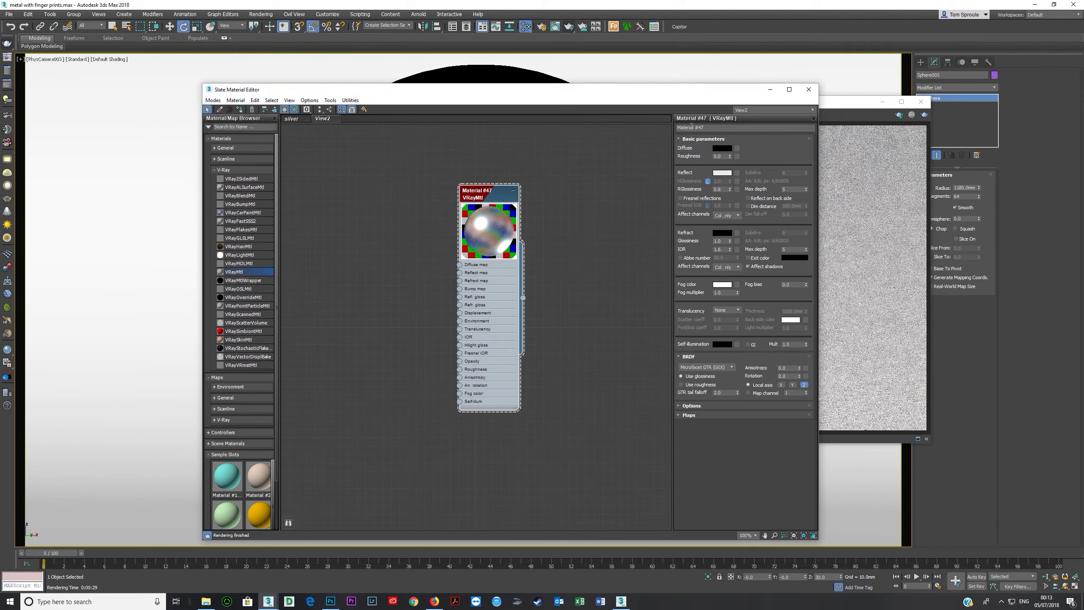
{"action": "left_click", "coordinate": [582, 27]}
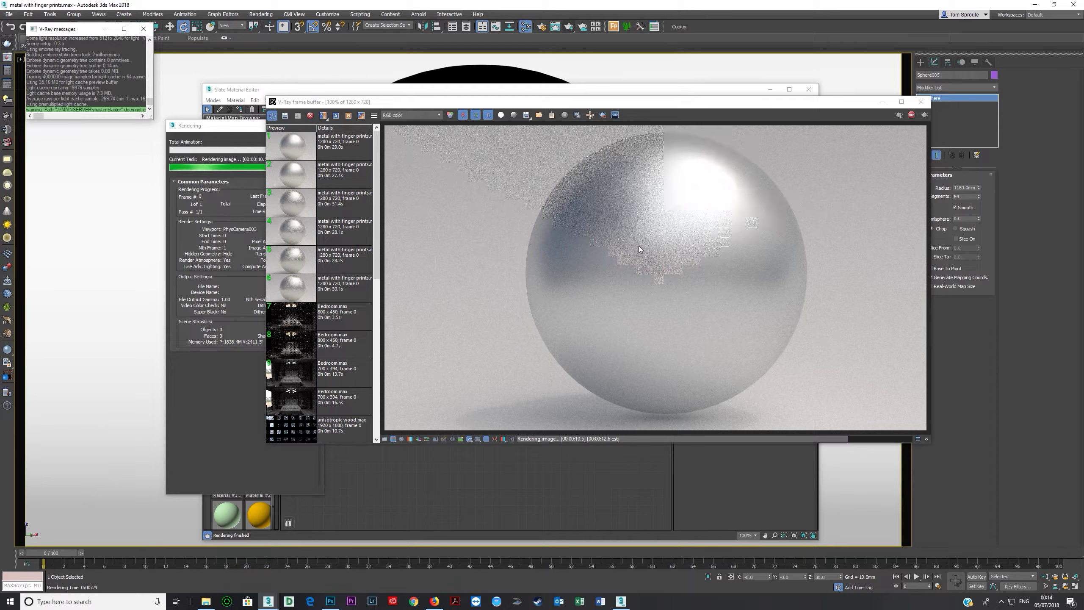
{"action": "left_click", "coordinate": [920, 103]}
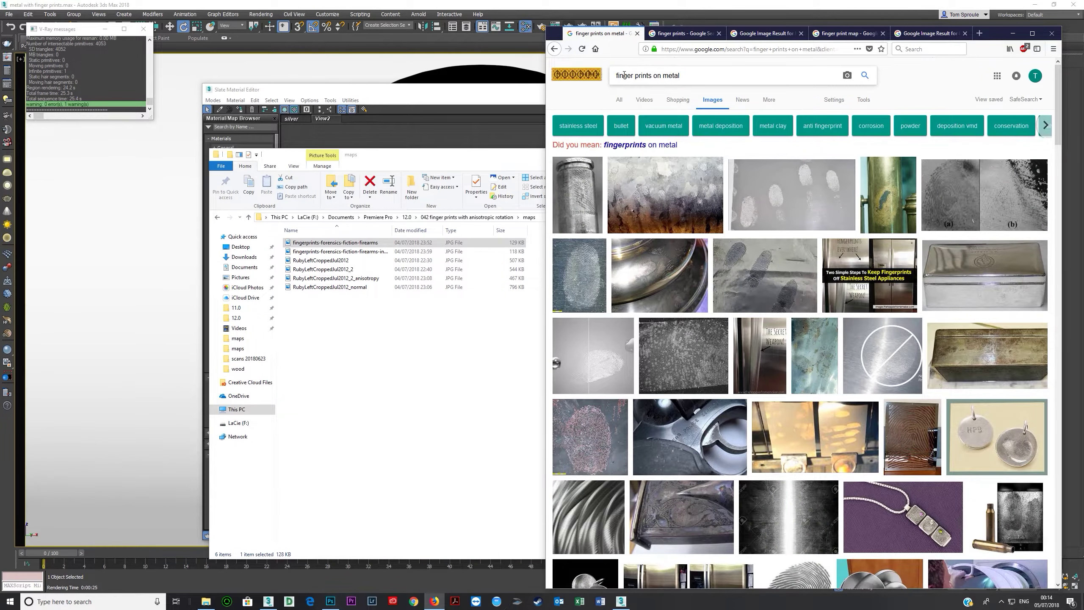
Step: Examine the fingerprint reference images open in the web browser, then return to the material editor in 3ds Max
{"action": "left_click", "coordinate": [683, 33]}
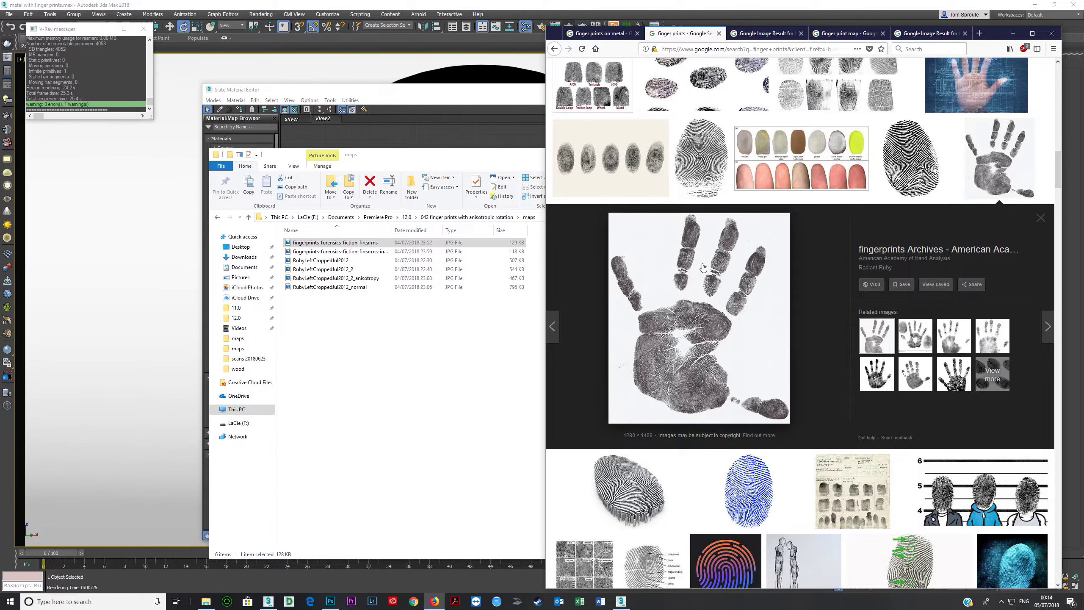
{"action": "left_click", "coordinate": [766, 34]}
{"action": "left_click", "coordinate": [854, 34]}
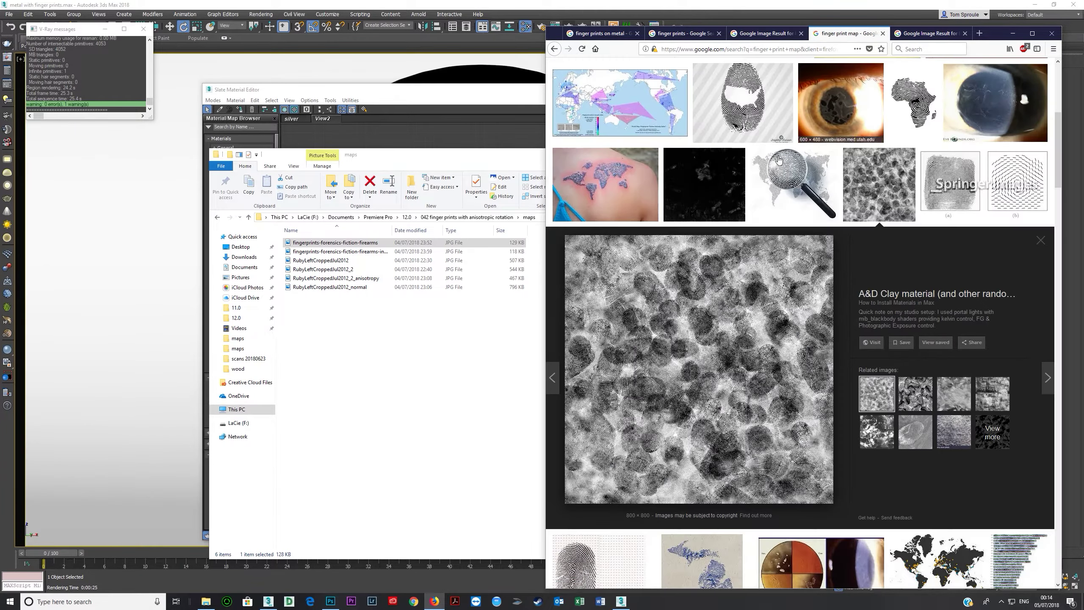
{"action": "left_click", "coordinate": [928, 33]}
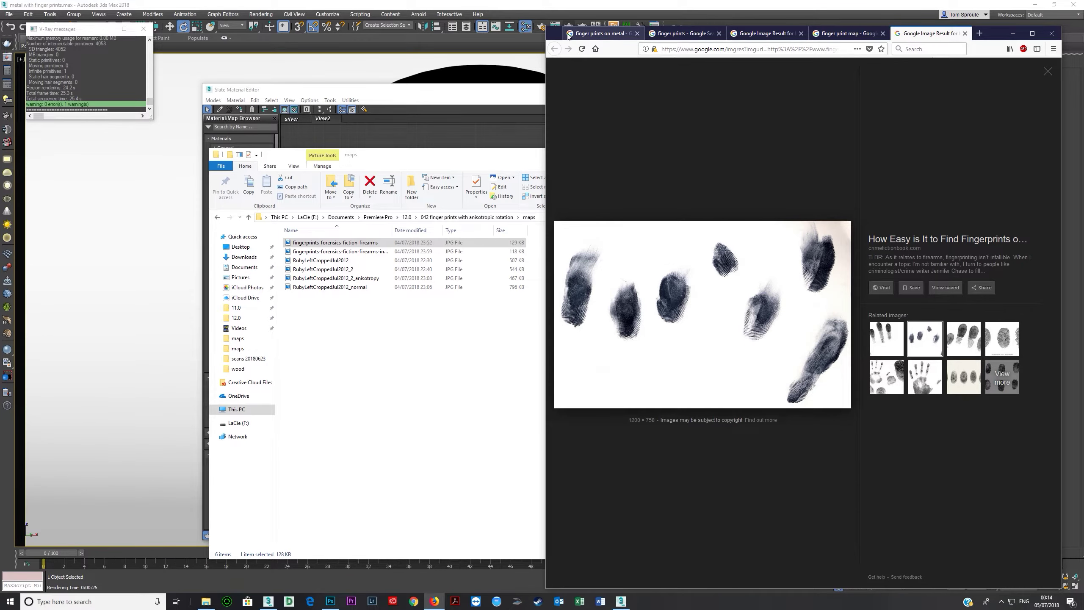
{"action": "left_click", "coordinate": [599, 33]}
{"action": "left_click", "coordinate": [498, 106]}
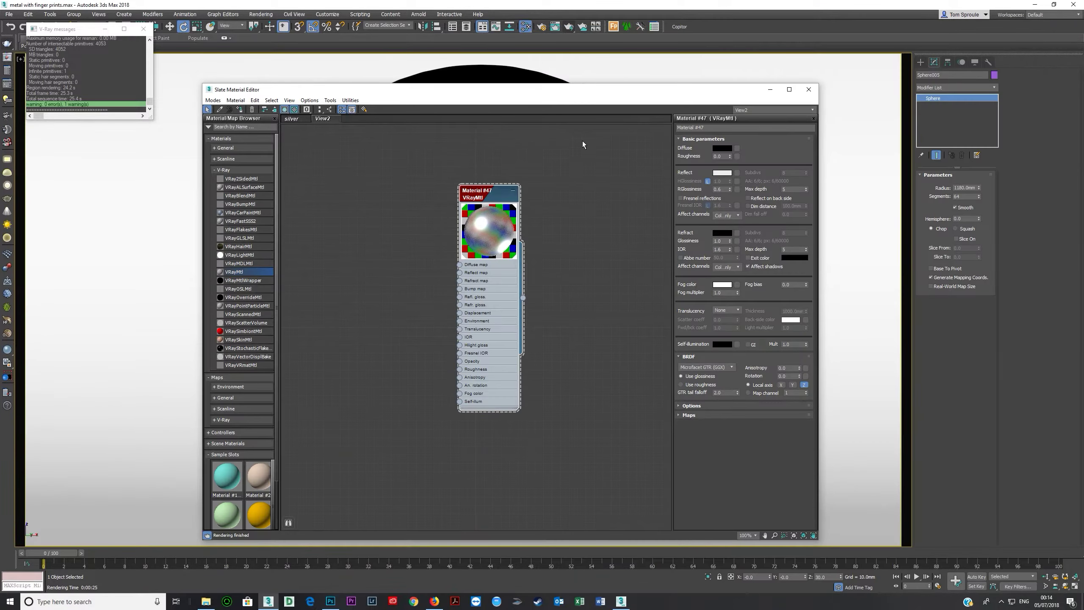
Step: Bring the "finger prints 2" image from the maps folder in as a bitmap and connect it to the material's An. rotation input
{"action": "left_click", "coordinate": [206, 601]}
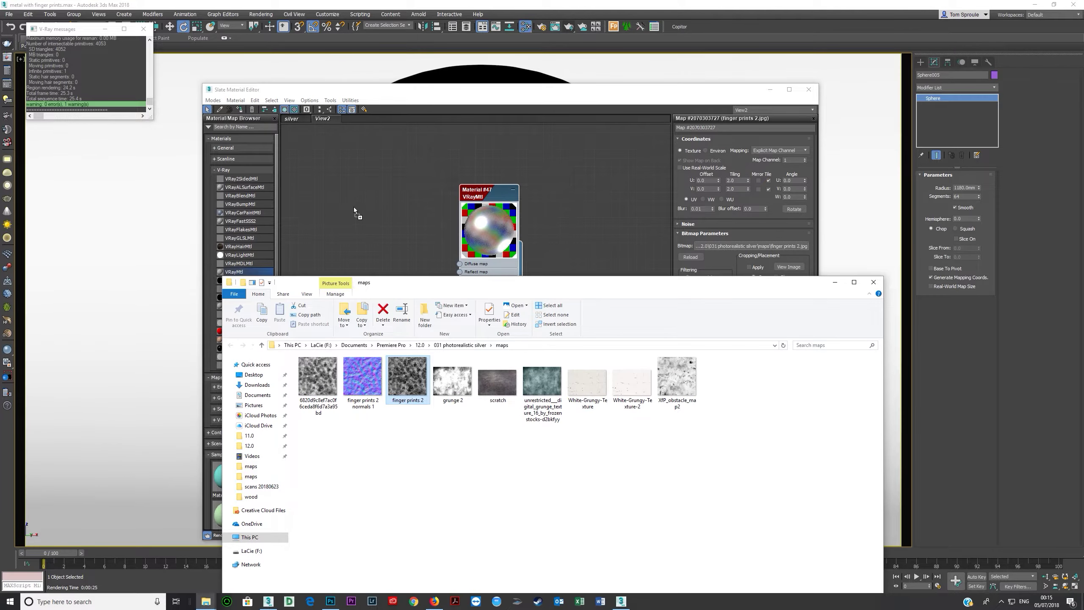
{"action": "left_click_drag", "start_coordinate": [354, 207], "coordinate": [407, 395]}
{"action": "left_click", "coordinate": [357, 217]}
{"action": "double_click", "coordinate": [351, 281]}
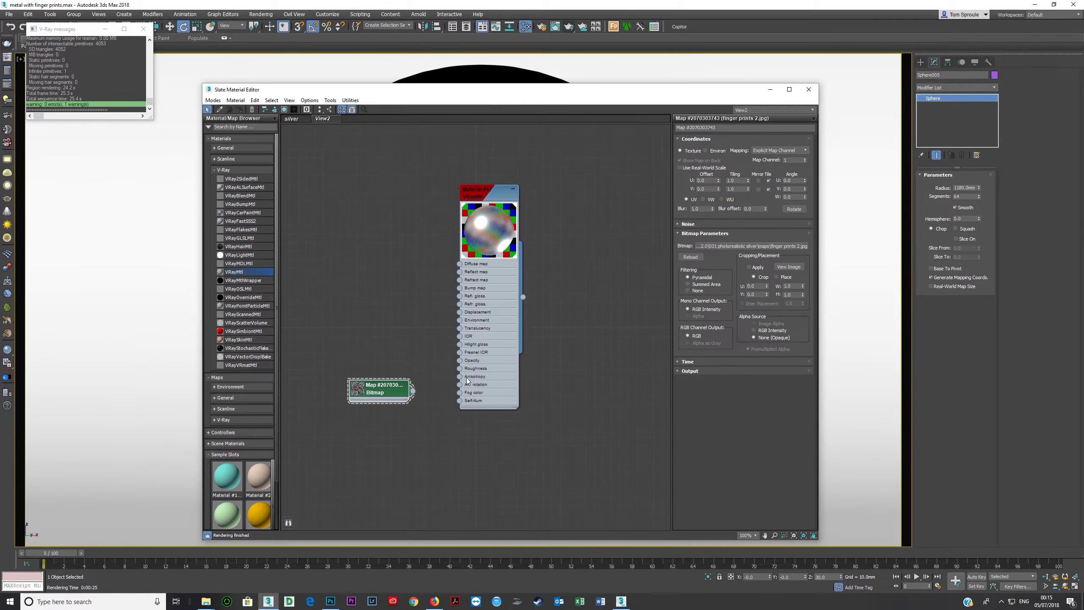
{"action": "left_click_drag", "start_coordinate": [412, 395], "coordinate": [459, 384]}
Step: Set the material's anisotropy to 0.9 in its BRDF parameters
{"action": "double_click", "coordinate": [468, 357]}
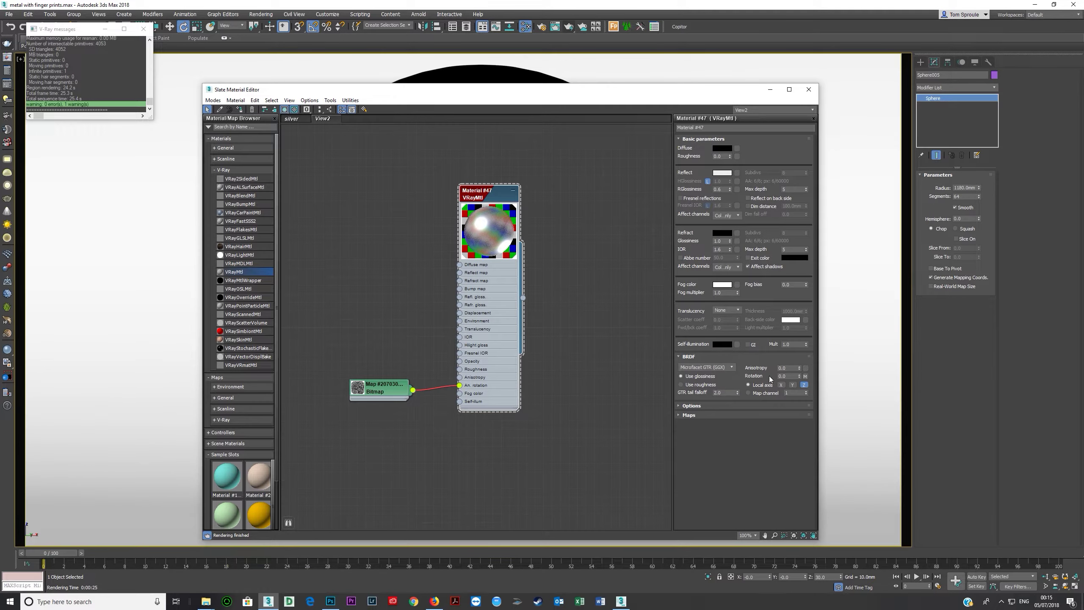
{"action": "left_click", "coordinate": [792, 368]}
{"action": "key", "text": "Return"}
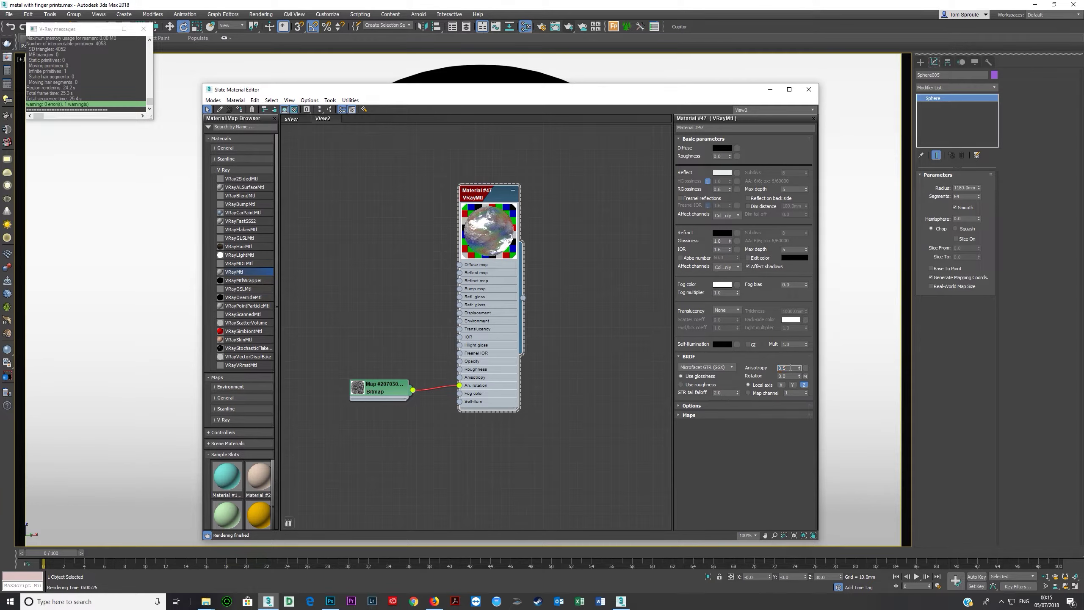
{"action": "key", "text": "Return"}
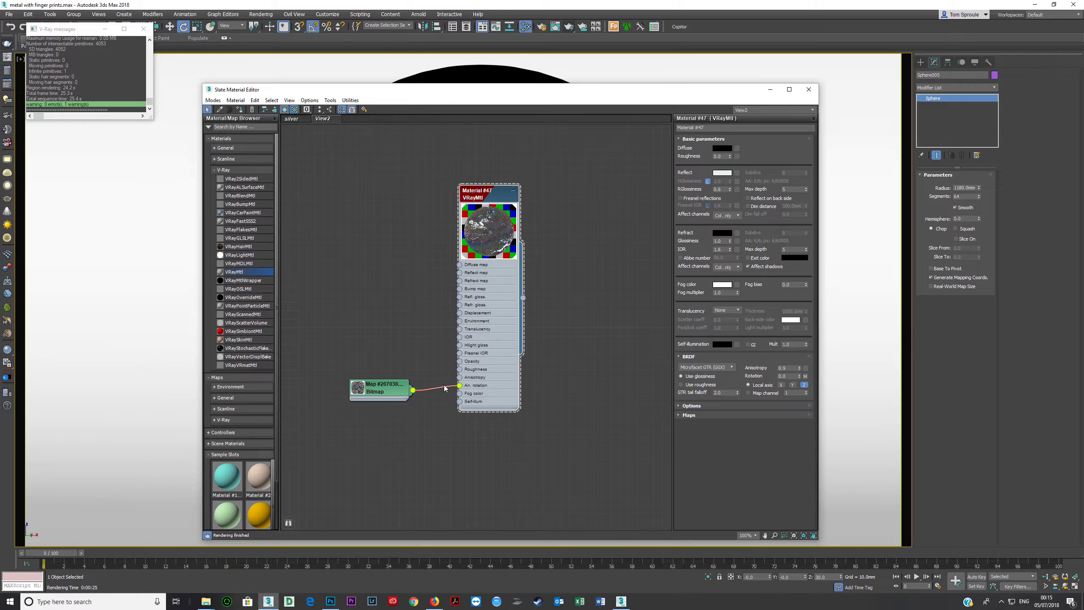
Step: Disconnect the fingerprint bitmap from the material and try out different anisotropy and rotation amounts
{"action": "left_click_drag", "start_coordinate": [459, 386], "coordinate": [429, 407]}
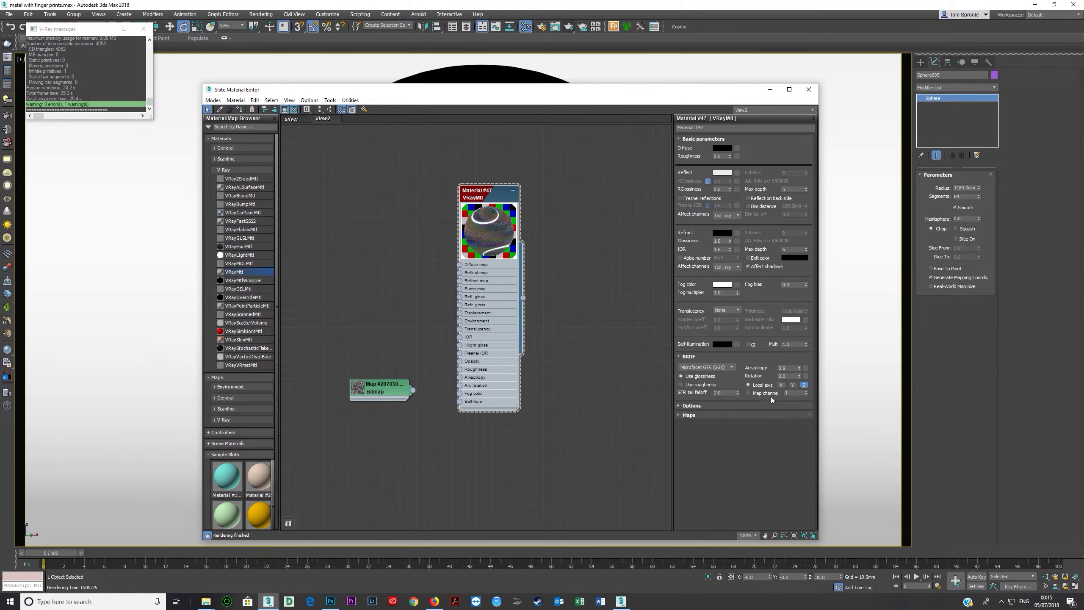
{"action": "mouse_move", "coordinate": [799, 370]}
{"action": "left_mouse_down"}
{"action": "mouse_move", "coordinate": [802, 404]}
{"action": "mouse_move", "coordinate": [797, 302]}
{"action": "left_mouse_up"}
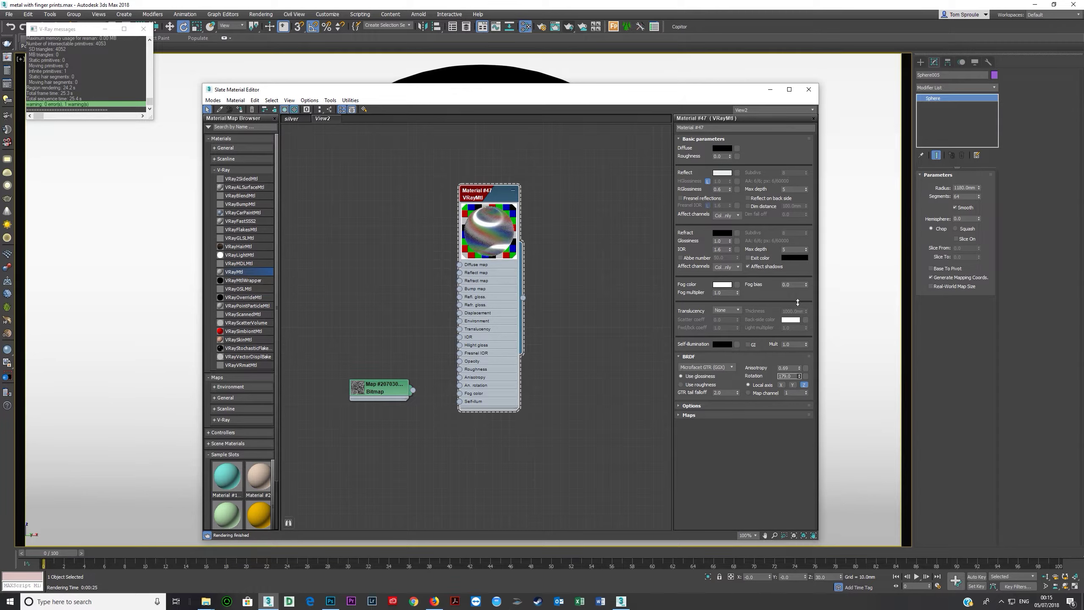
{"action": "right_click", "coordinate": [798, 302]}
Step: Set the material's anisotropy to 0.5
{"action": "left_click", "coordinate": [800, 370]}
{"action": "type", "text": "0.5"}
{"action": "key", "text": "Return"}
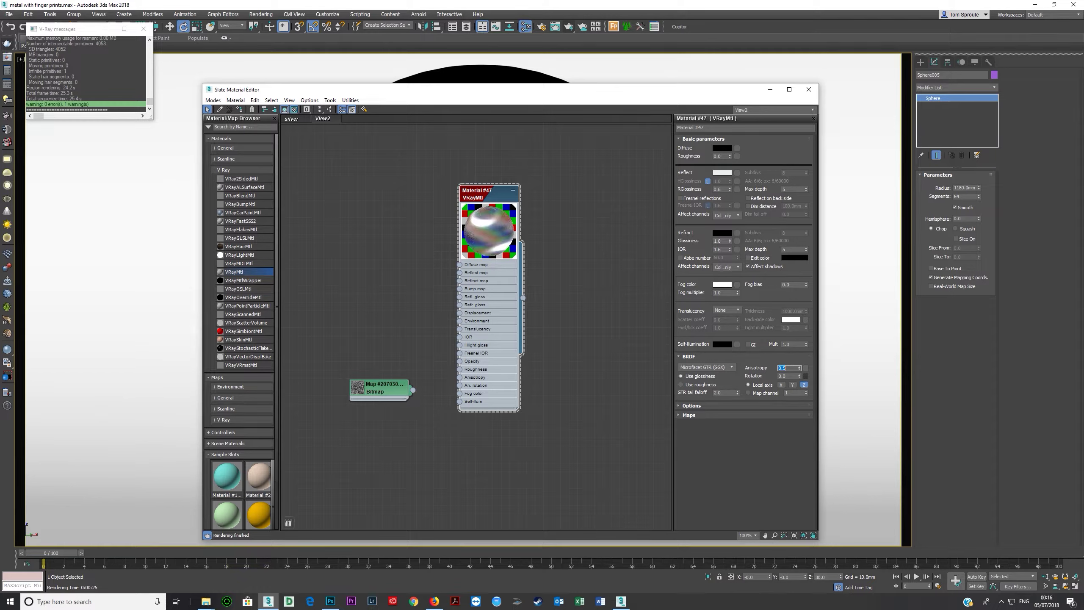
Step: Reconnect the fingerprint bitmap to the An. rotation input, check its enlarged preview and move its node slightly higher
{"action": "left_click_drag", "start_coordinate": [396, 392], "coordinate": [459, 386]}
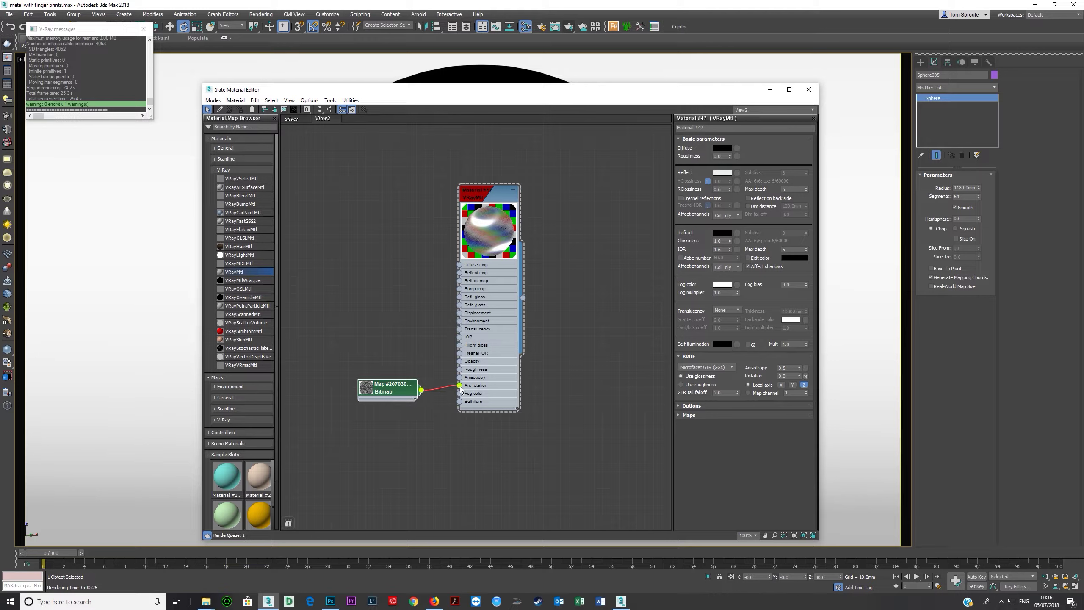
{"action": "left_click", "coordinate": [368, 392]}
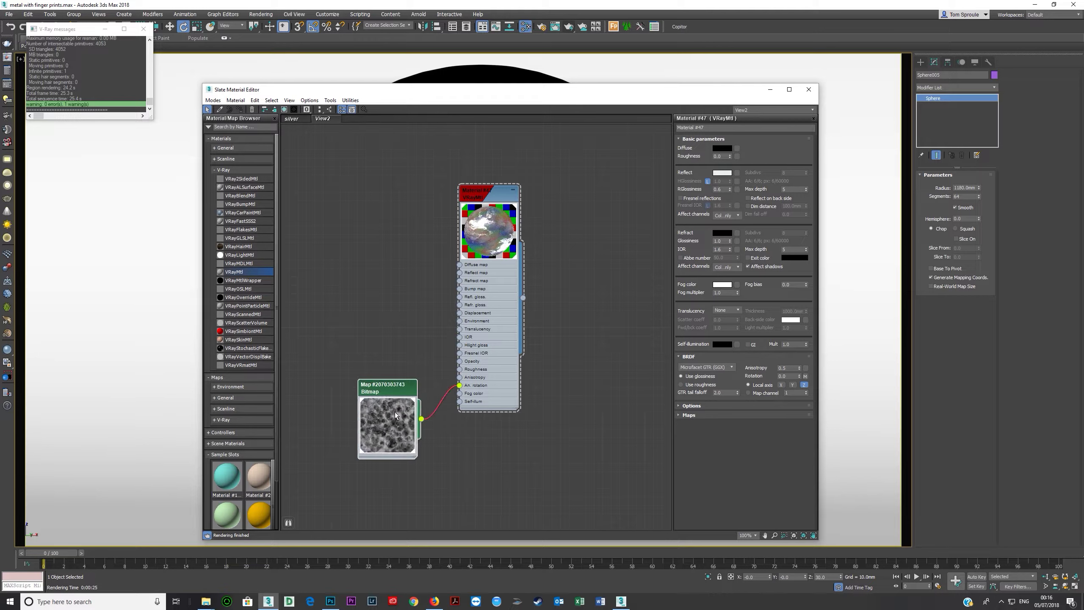
{"action": "left_click", "coordinate": [384, 405]}
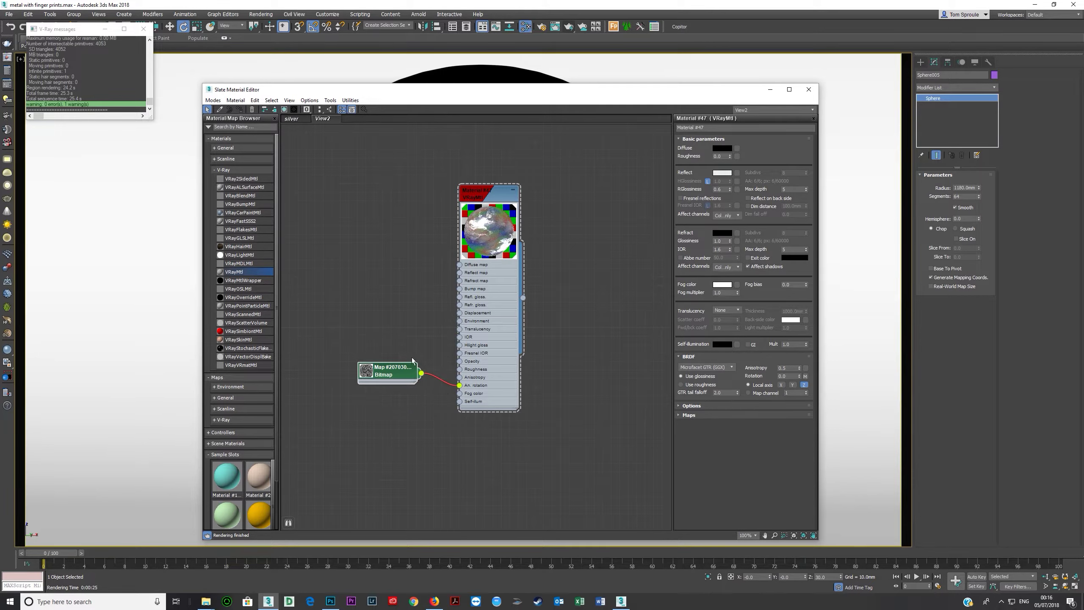
Step: Display the fingerprint bitmap shaded on the sphere in the viewport, repositioning the material editor to see the sphere
{"action": "left_click_drag", "start_coordinate": [485, 95], "coordinate": [610, 152]}
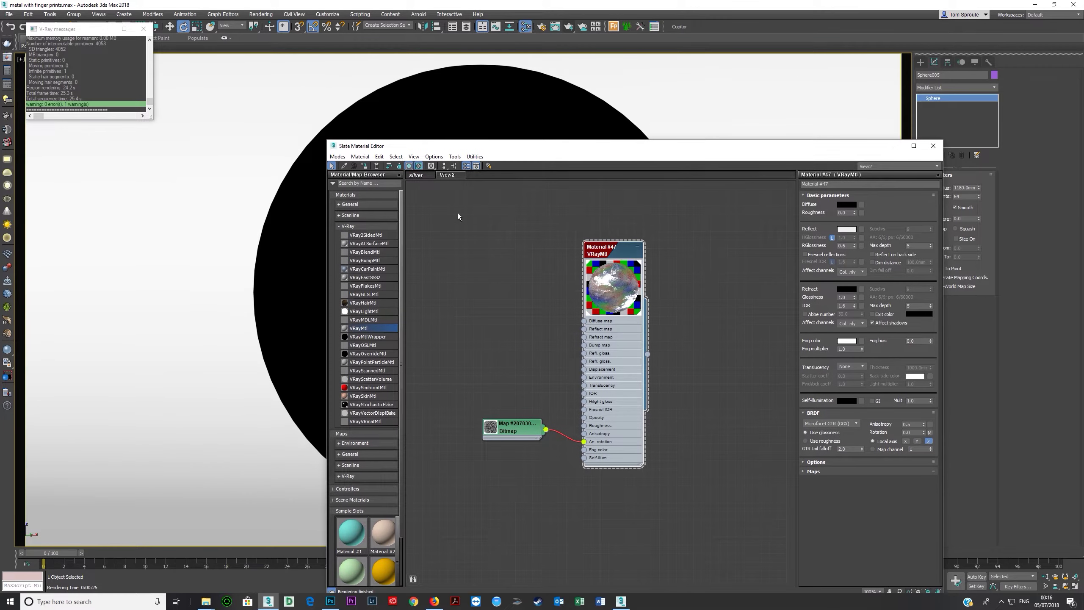
{"action": "left_click", "coordinate": [408, 166]}
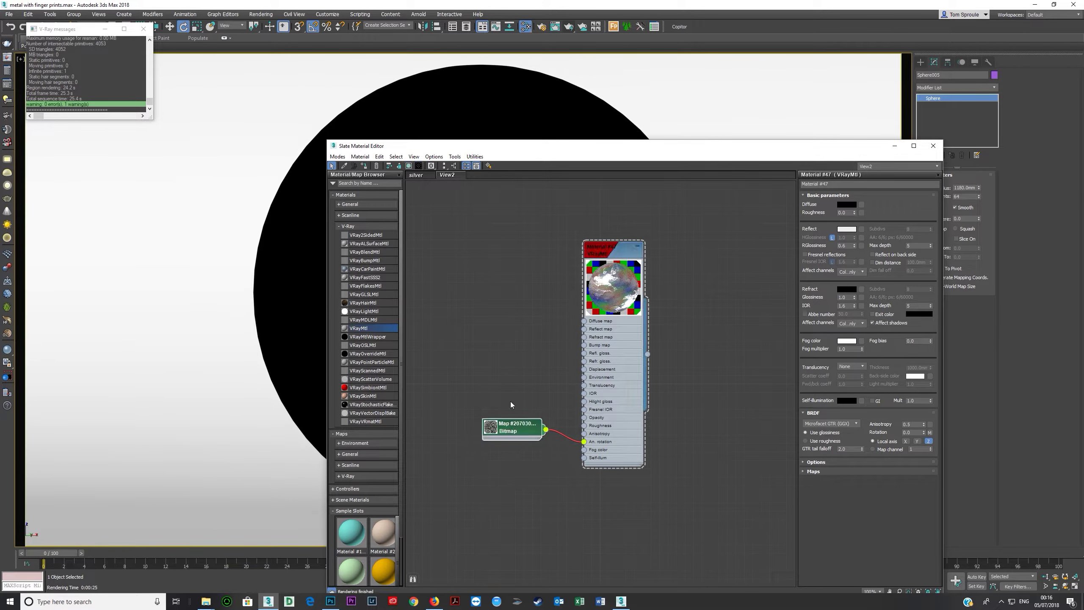
{"action": "left_click_drag", "start_coordinate": [447, 151], "coordinate": [424, 44]}
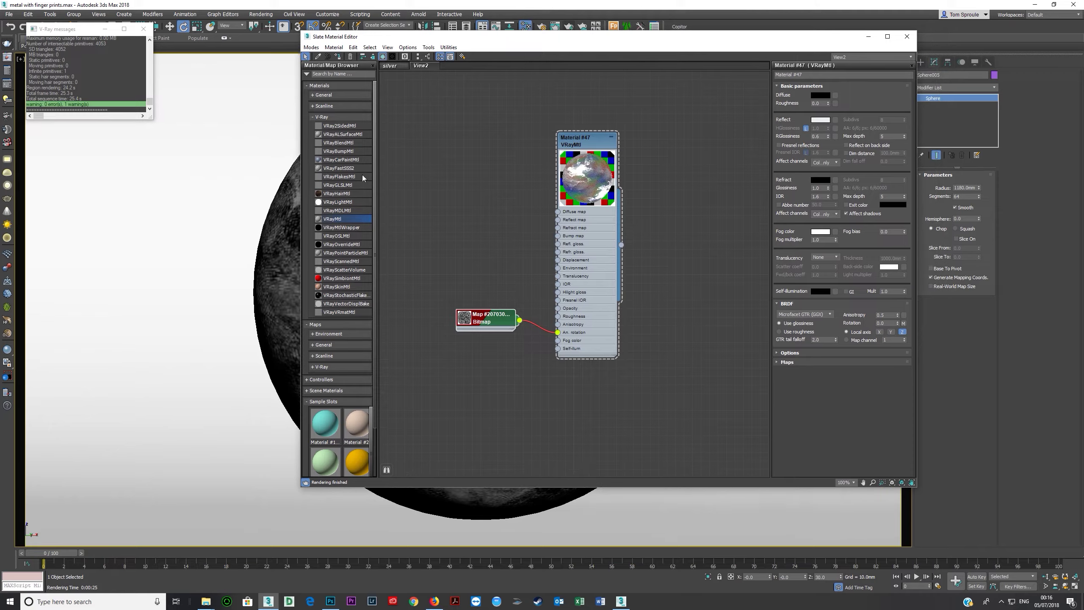
Step: Set the fingerprint bitmap's U and V tiling to 2 and check the pattern on the sphere
{"action": "double_click", "coordinate": [483, 316]}
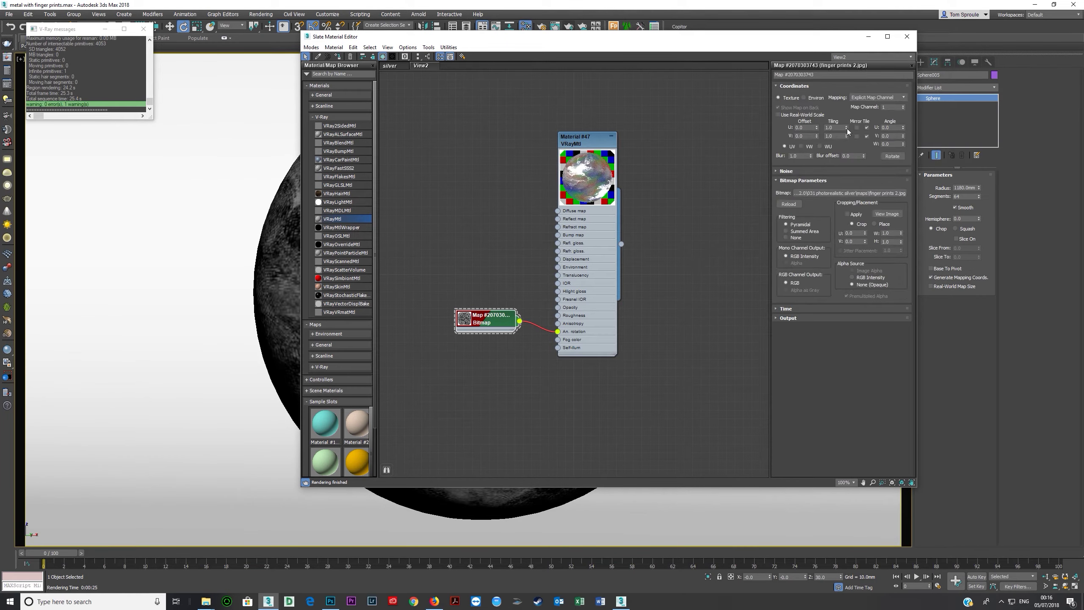
{"action": "double_click", "coordinate": [840, 128]}
{"action": "type", "text": "2"}
{"action": "key", "text": "Tab"}
{"action": "type", "text": "2"}
{"action": "key", "text": "Return"}
{"action": "left_click_drag", "start_coordinate": [737, 41], "coordinate": [671, 71]}
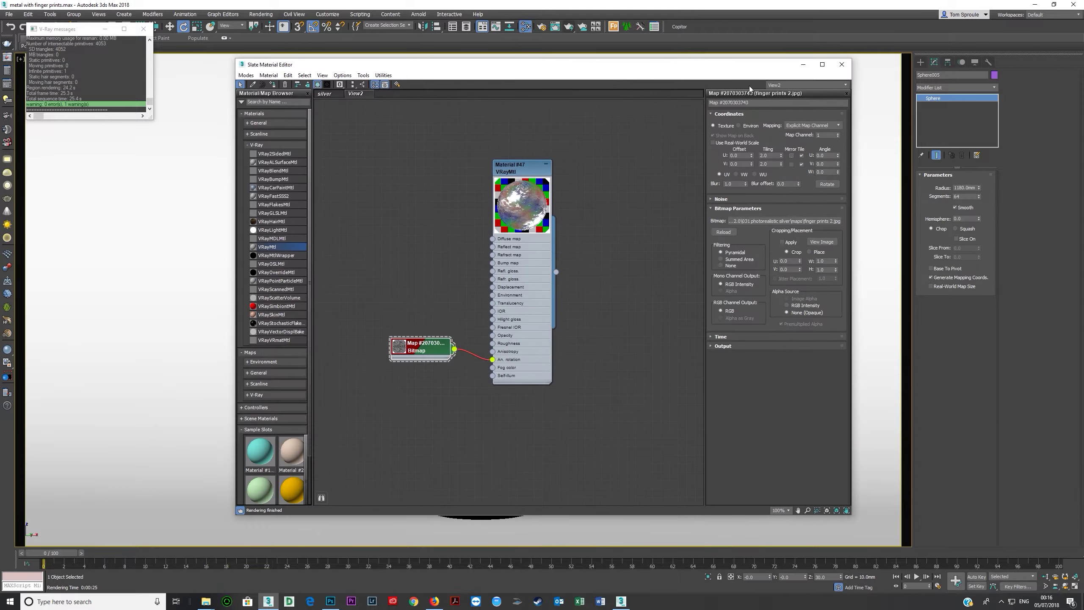
{"action": "left_click", "coordinate": [841, 65]}
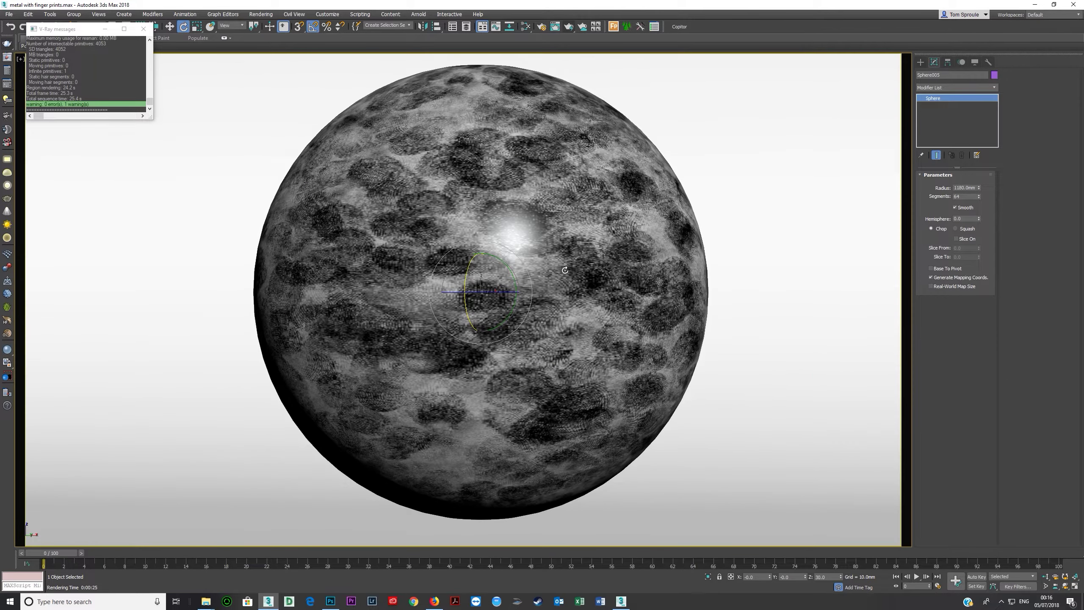
Step: Set the fingerprint bitmap's tiling to 3 and render the sphere
{"action": "key", "text": "m"}
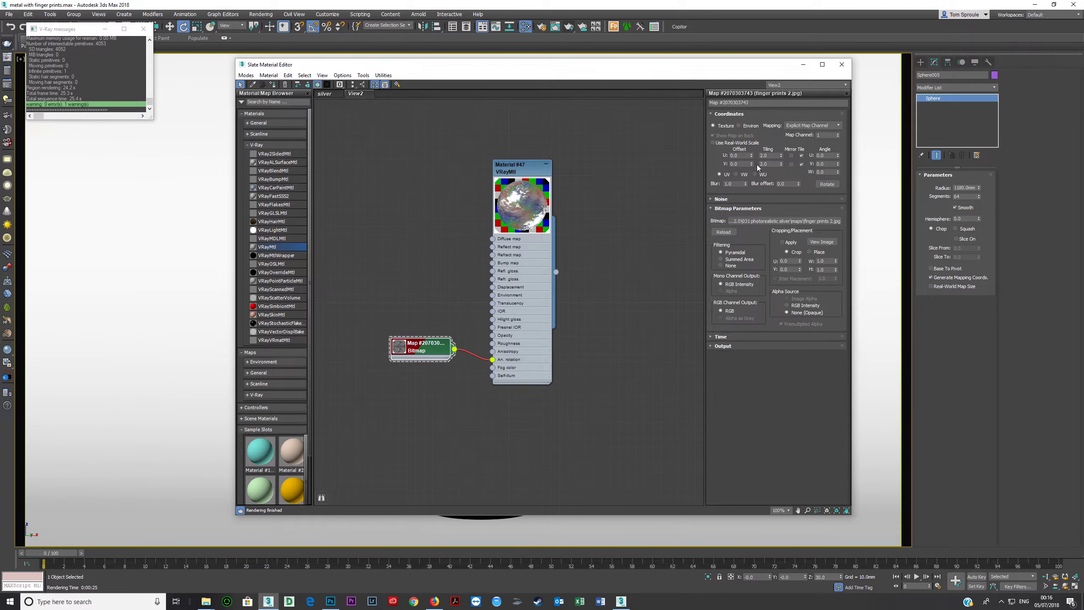
{"action": "double_click", "coordinate": [771, 155]}
{"action": "type", "text": "3"}
{"action": "key", "text": "Return"}
{"action": "left_click", "coordinate": [841, 64]}
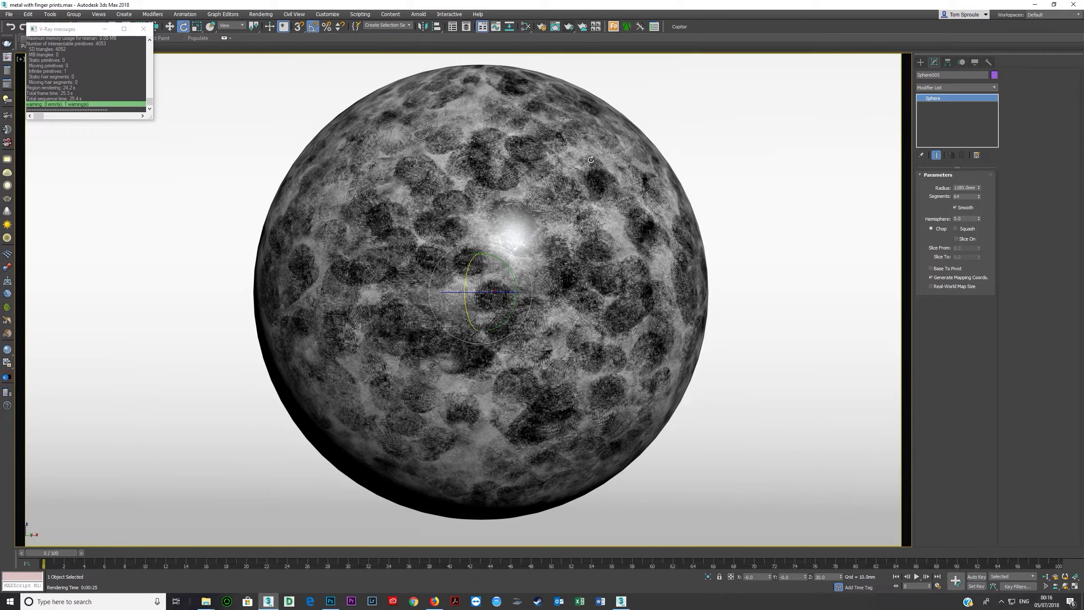
{"action": "left_click", "coordinate": [568, 28]}
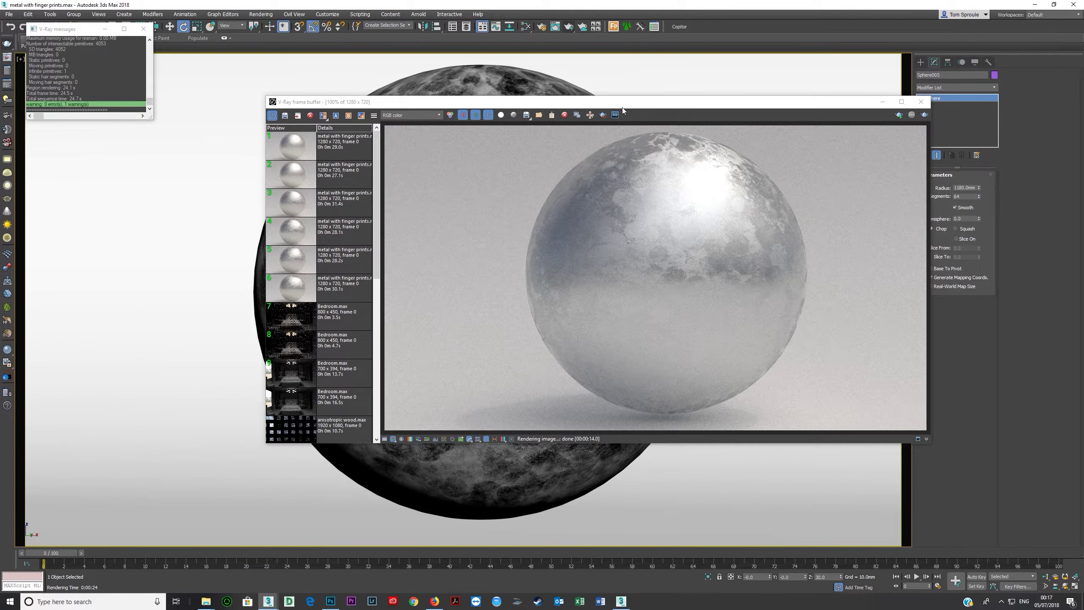
{"action": "left_click_drag", "start_coordinate": [624, 113], "coordinate": [551, 140]}
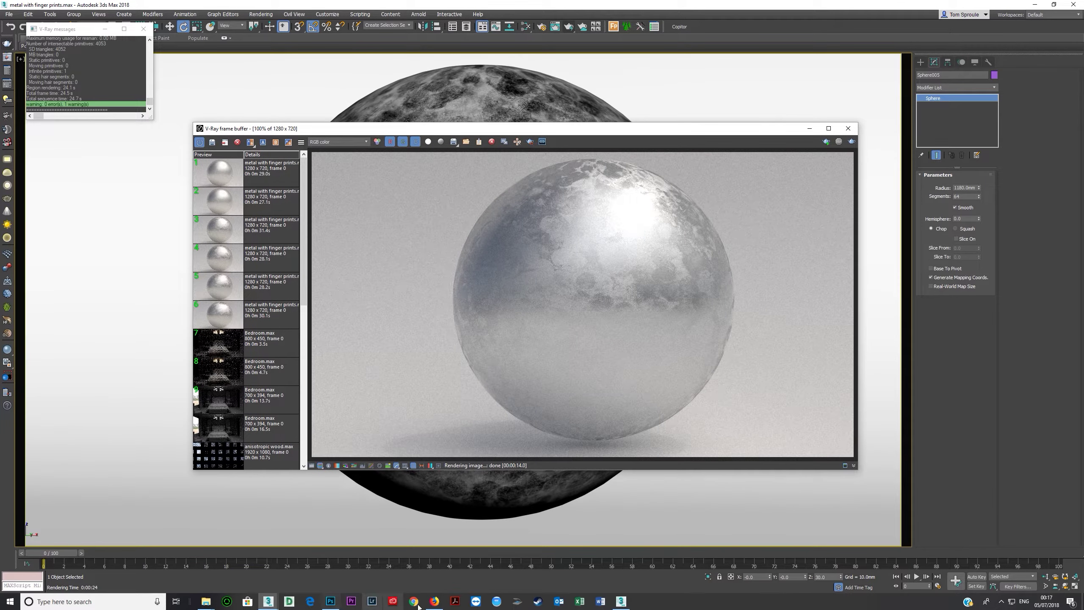
Step: Try the fingerprint bitmap in the material's Refl. gloss input and return it to the An. rotation input
{"action": "left_click", "coordinate": [525, 26]}
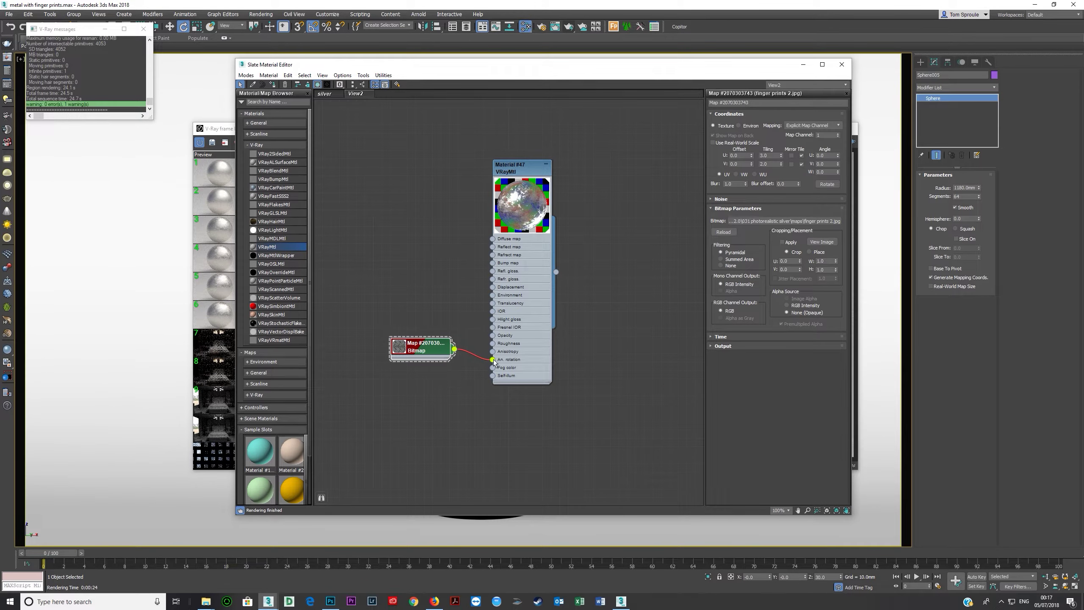
{"action": "left_click_drag", "start_coordinate": [494, 362], "coordinate": [493, 273]}
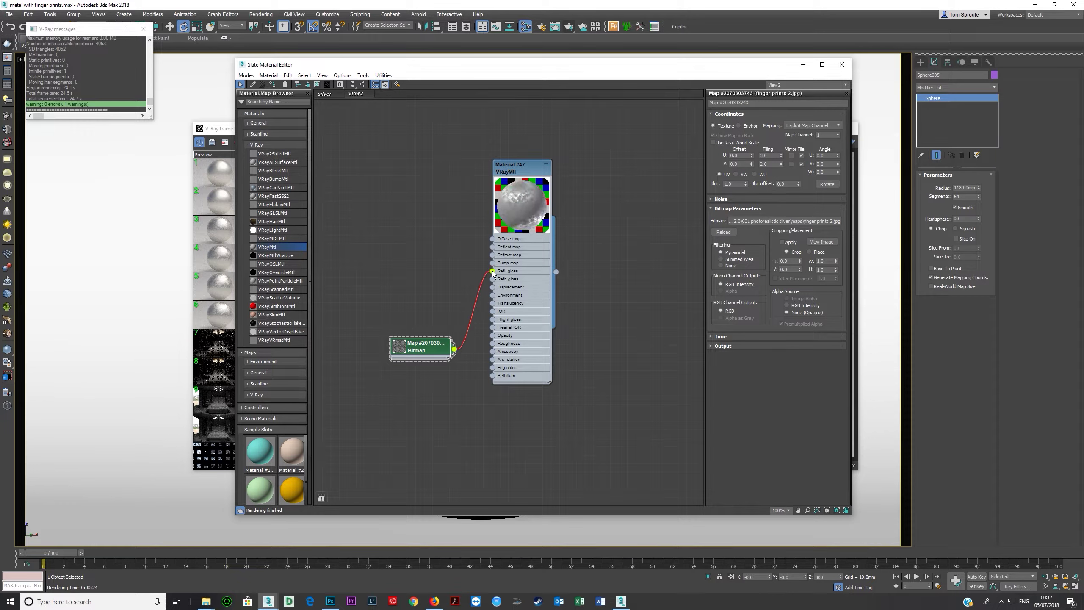
{"action": "left_click_drag", "start_coordinate": [493, 273], "coordinate": [493, 359]}
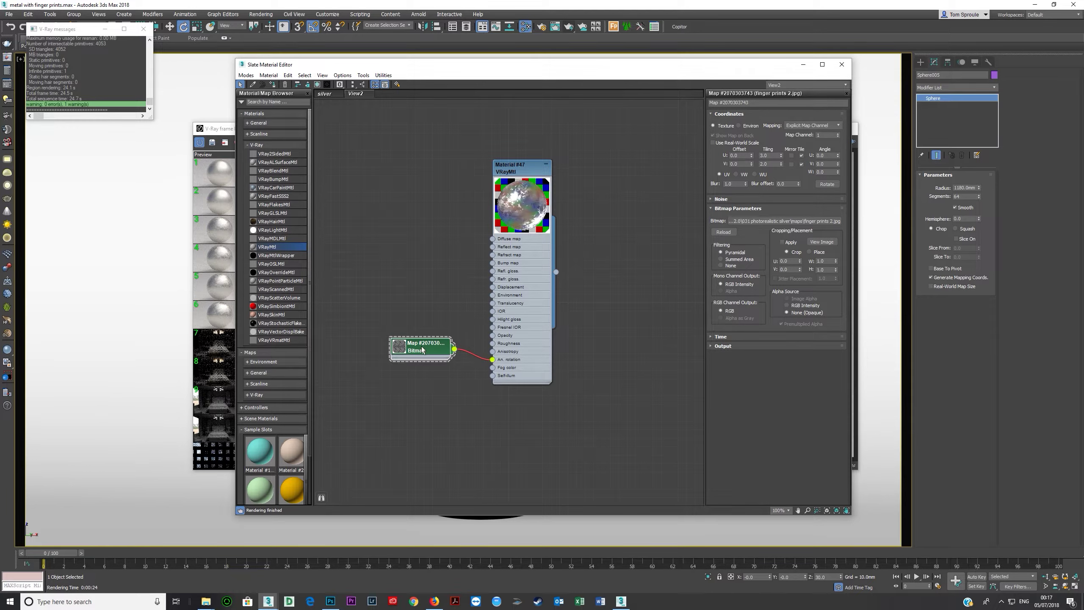
Step: Move the bitmap node closer to the material and invert the fingerprint bitmap in its output settings
{"action": "left_click_drag", "start_coordinate": [423, 350], "coordinate": [462, 370]}
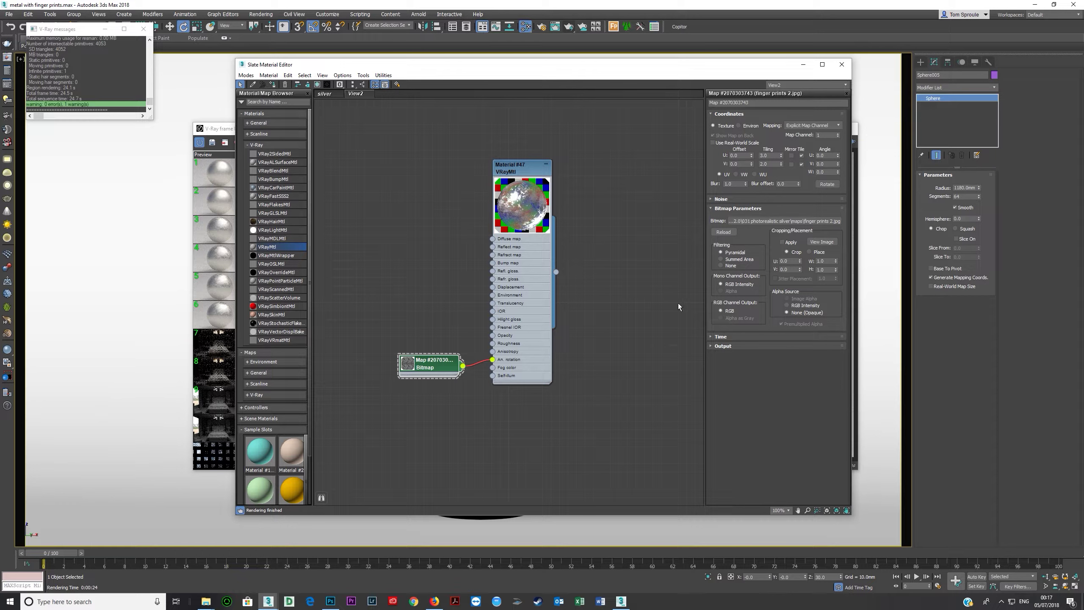
{"action": "left_click", "coordinate": [723, 346]}
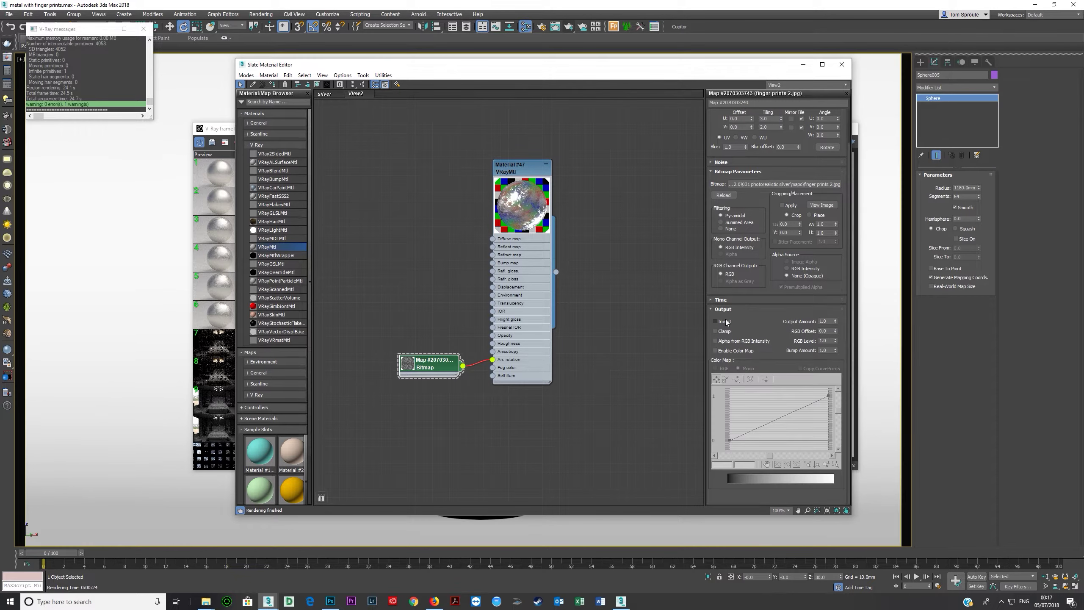
{"action": "left_click", "coordinate": [842, 64]}
Step: Save the current render to the frame buffer history and render the sphere with the inverted map
{"action": "left_click", "coordinate": [212, 142]}
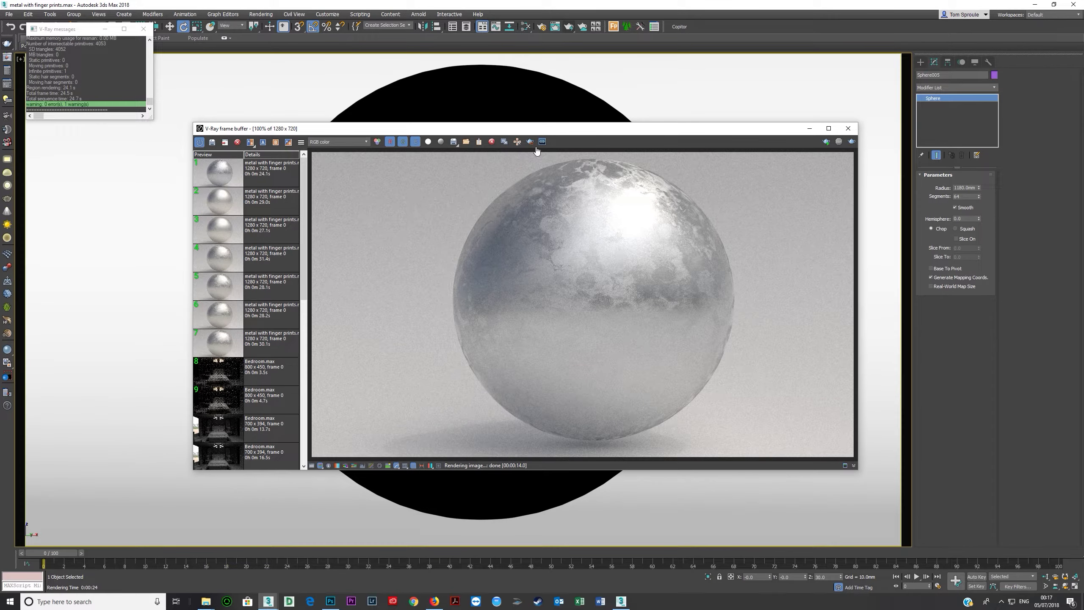
{"action": "left_click", "coordinate": [851, 142]}
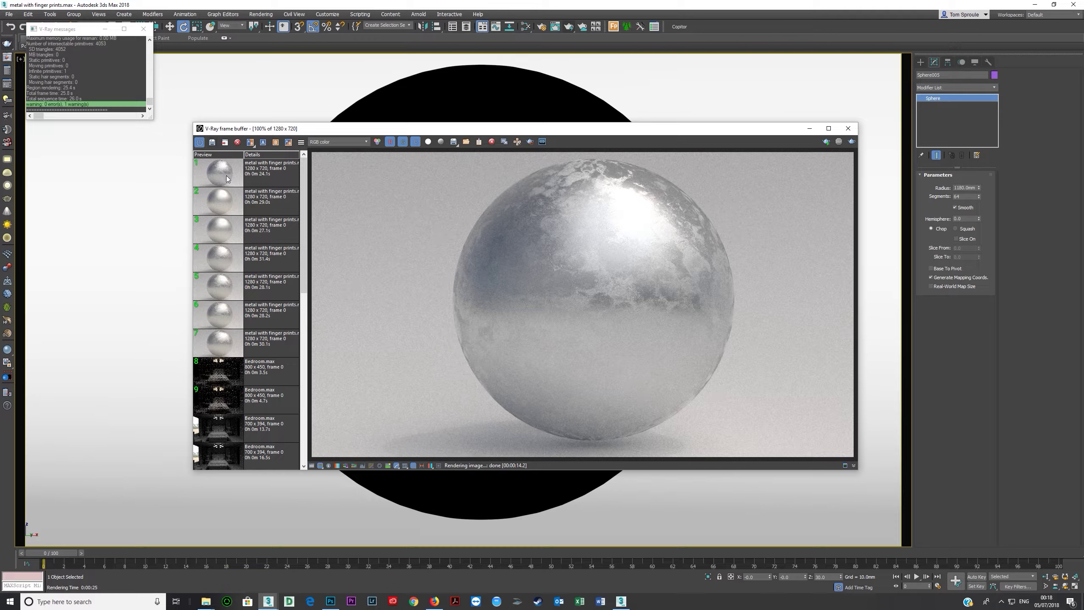
Step: Set the previous render as A and the new one as B in the history and compare them with the split divider
{"action": "left_click", "coordinate": [228, 199]}
{"action": "left_click", "coordinate": [263, 142]}
{"action": "left_click", "coordinate": [240, 177]}
{"action": "left_click", "coordinate": [276, 142]}
{"action": "left_click_drag", "start_coordinate": [583, 154], "coordinate": [695, 261]}
{"action": "left_click_drag", "start_coordinate": [641, 236], "coordinate": [392, 273]}
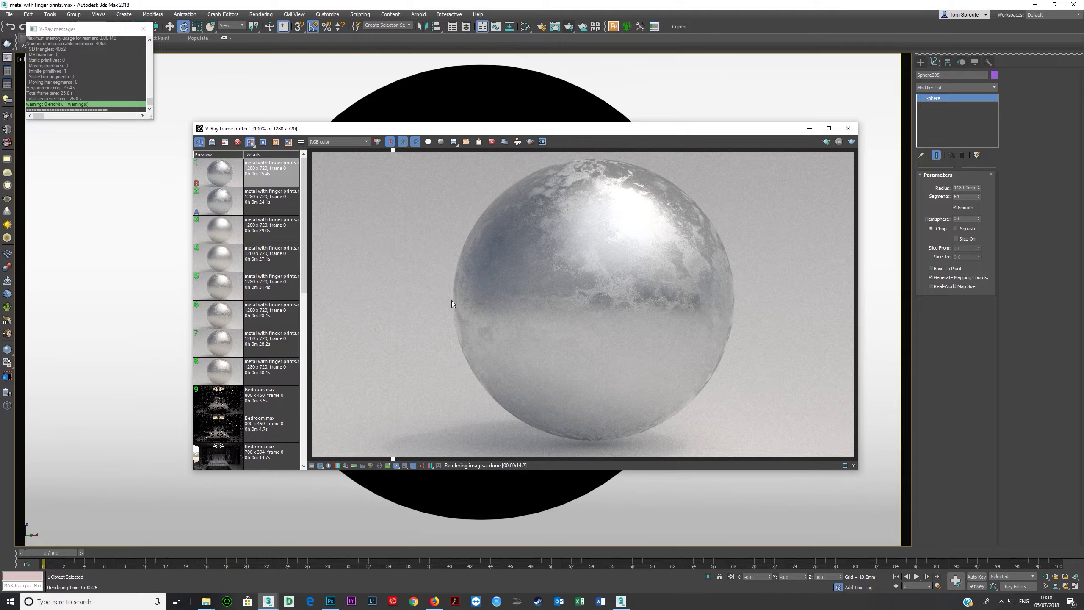
Step: Check the browser's fingerprint-on-metal reference images and sweep the A/B divider across the sphere again
{"action": "left_click", "coordinate": [434, 601]}
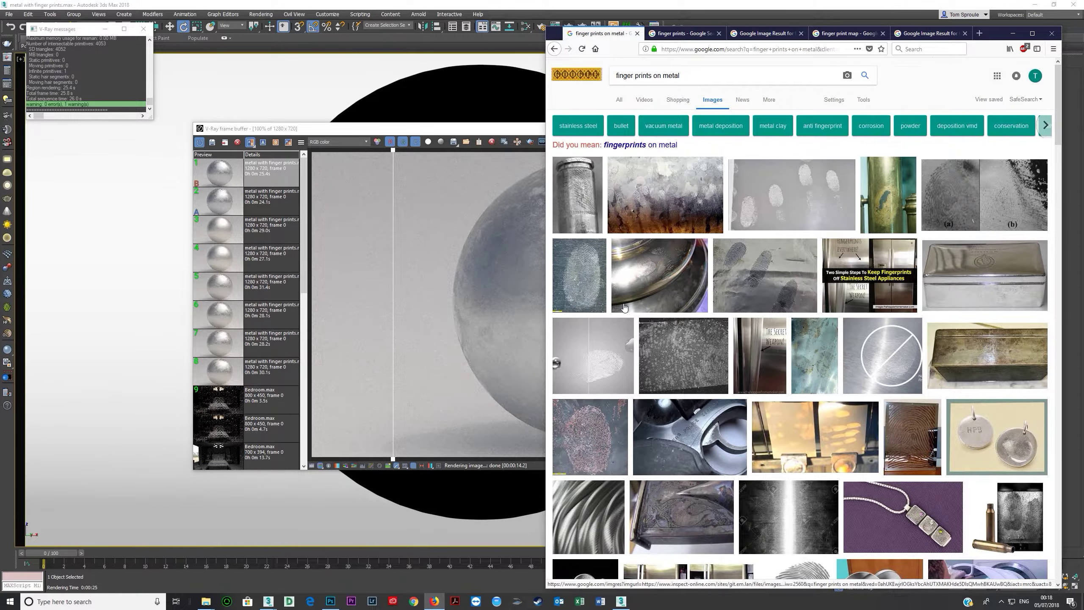
{"action": "left_click", "coordinate": [535, 164]}
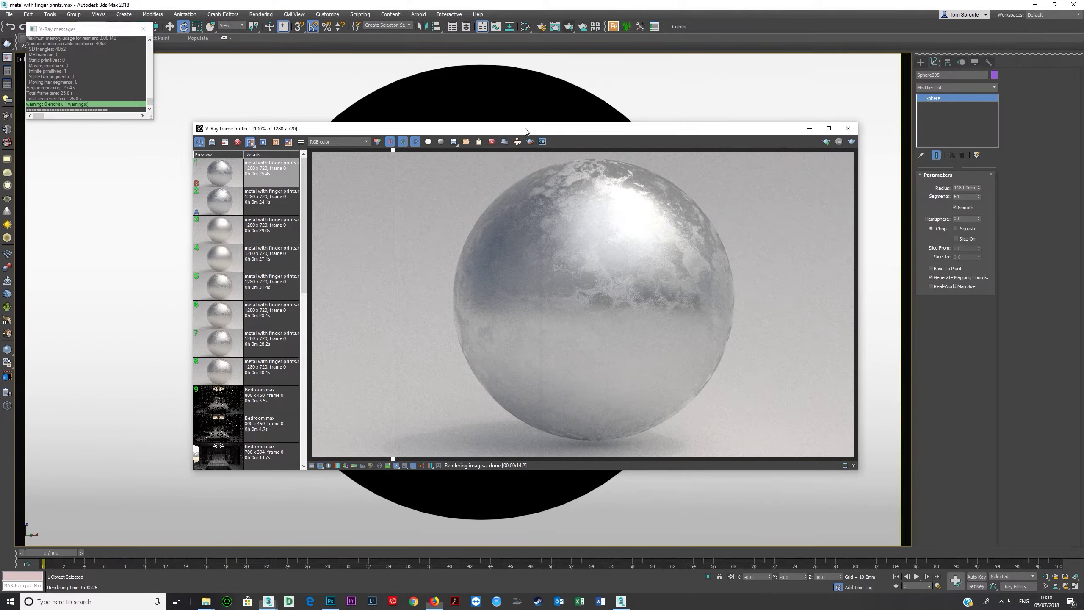
{"action": "left_click_drag", "start_coordinate": [454, 156], "coordinate": [536, 265]}
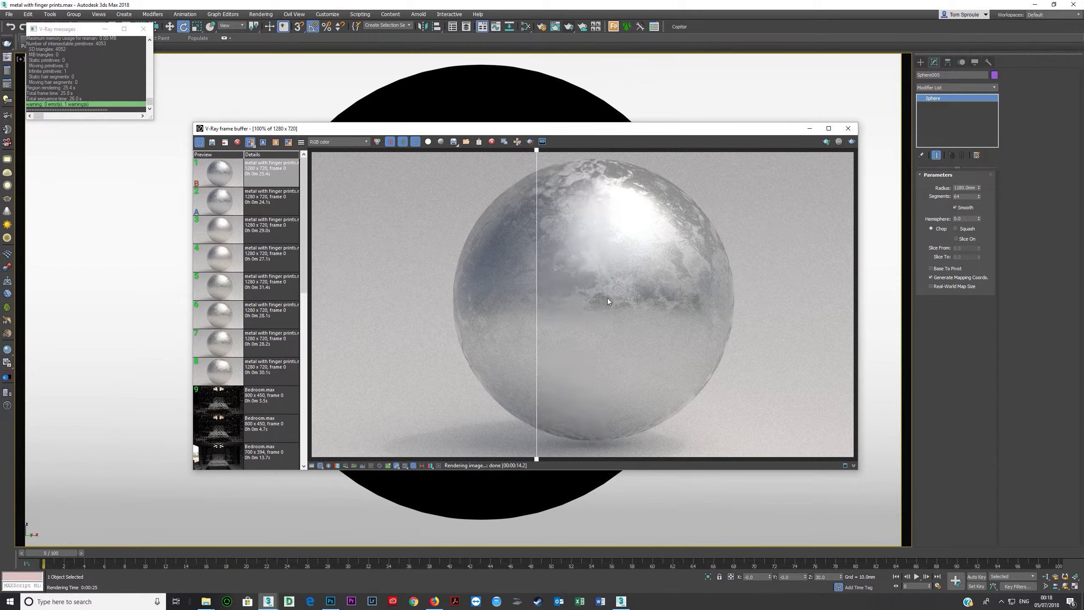
{"action": "left_click_drag", "start_coordinate": [535, 150], "coordinate": [401, 354]}
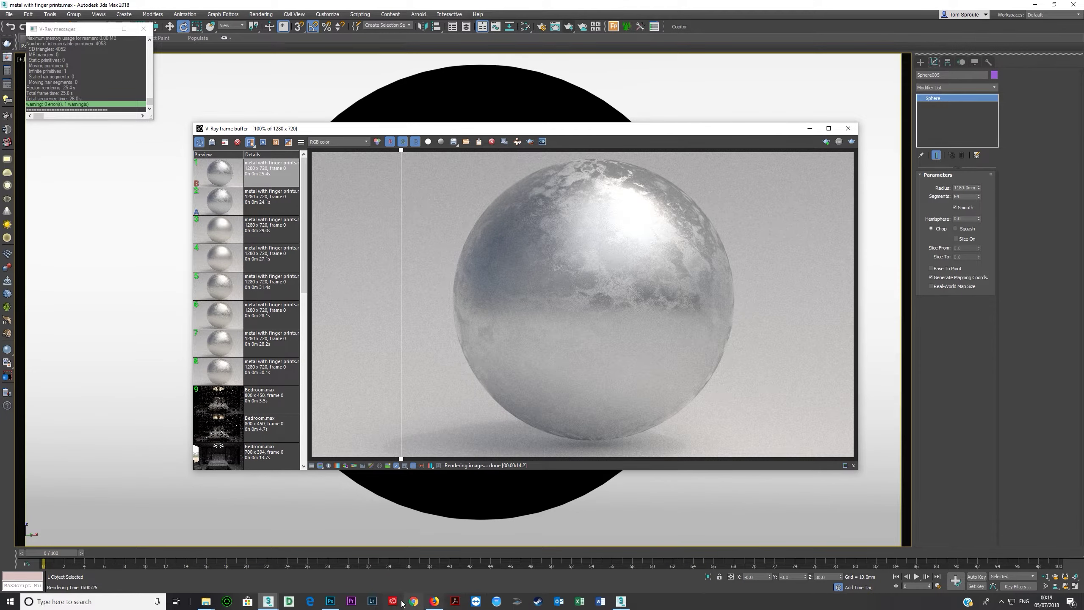
Step: Browse the fingerprint-on-metal image results in the browser and enlarge the forgotten fingerprints and corroded brass examples
{"action": "left_click", "coordinate": [434, 601]}
{"action": "scroll", "coordinate": [758, 307], "scroll_direction": "down", "scroll_amount": 8}
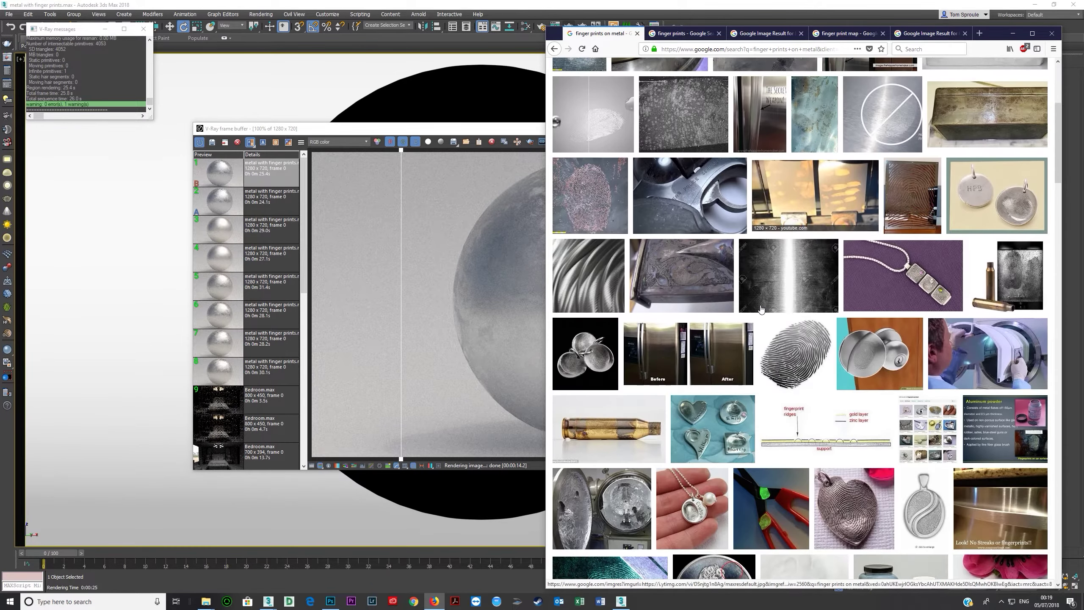
{"action": "scroll", "coordinate": [737, 321], "scroll_direction": "down", "scroll_amount": 5}
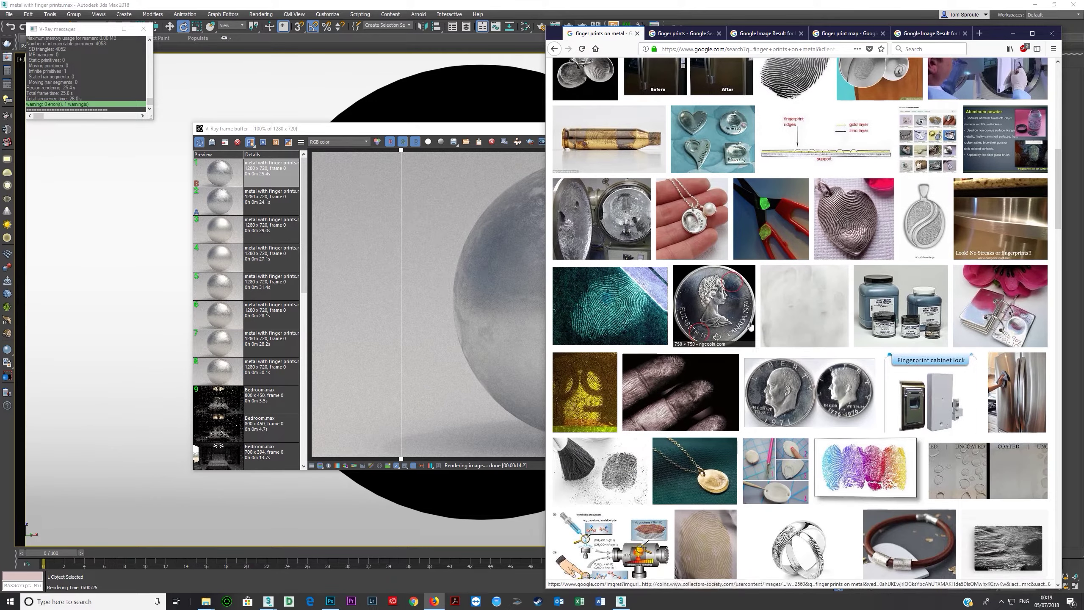
{"action": "scroll", "coordinate": [756, 289], "scroll_direction": "down", "scroll_amount": 6}
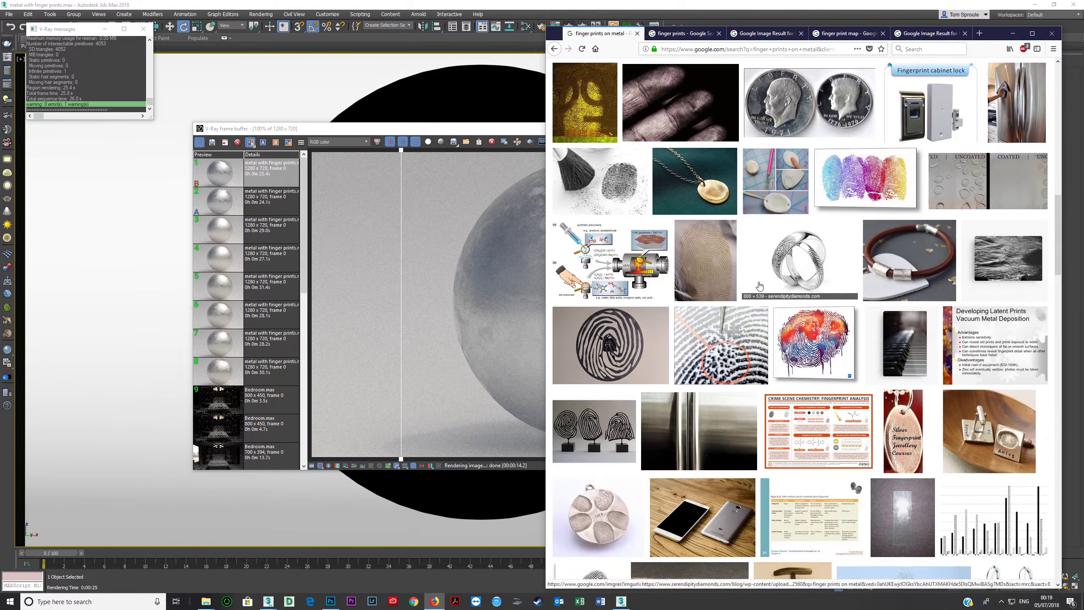
{"action": "scroll", "coordinate": [751, 282], "scroll_direction": "up", "scroll_amount": 15}
{"action": "scroll", "coordinate": [738, 273], "scroll_direction": "up", "scroll_amount": 3}
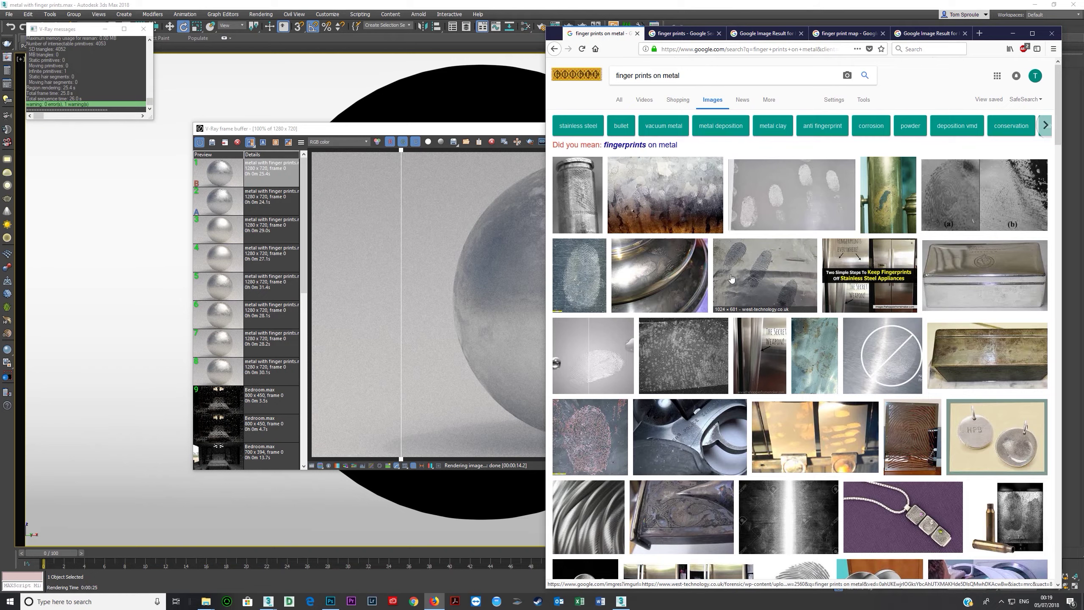
{"action": "left_click", "coordinate": [949, 200]}
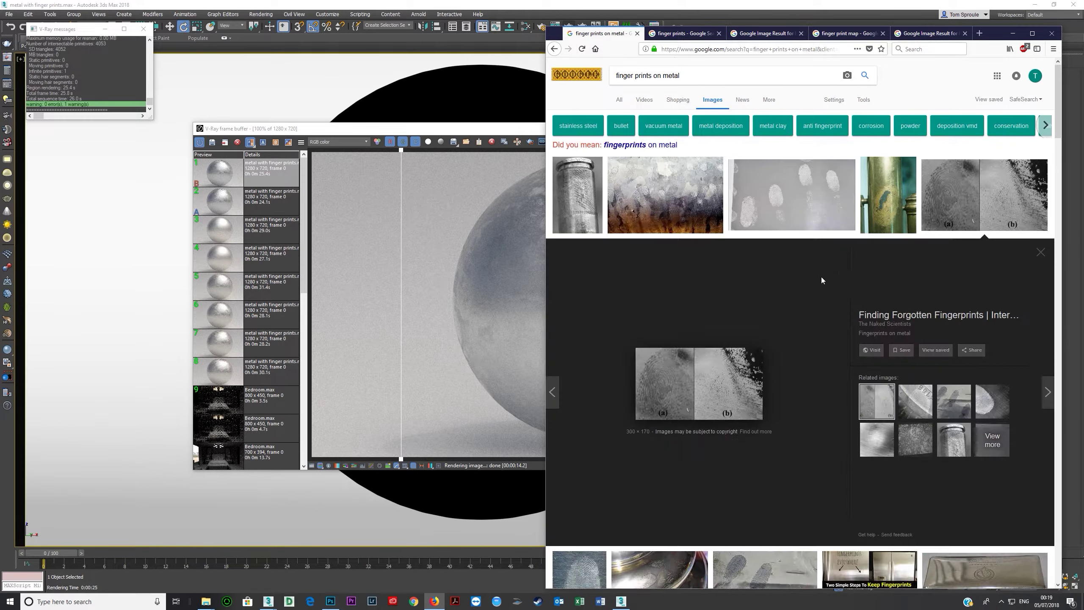
{"action": "left_click", "coordinate": [882, 205]}
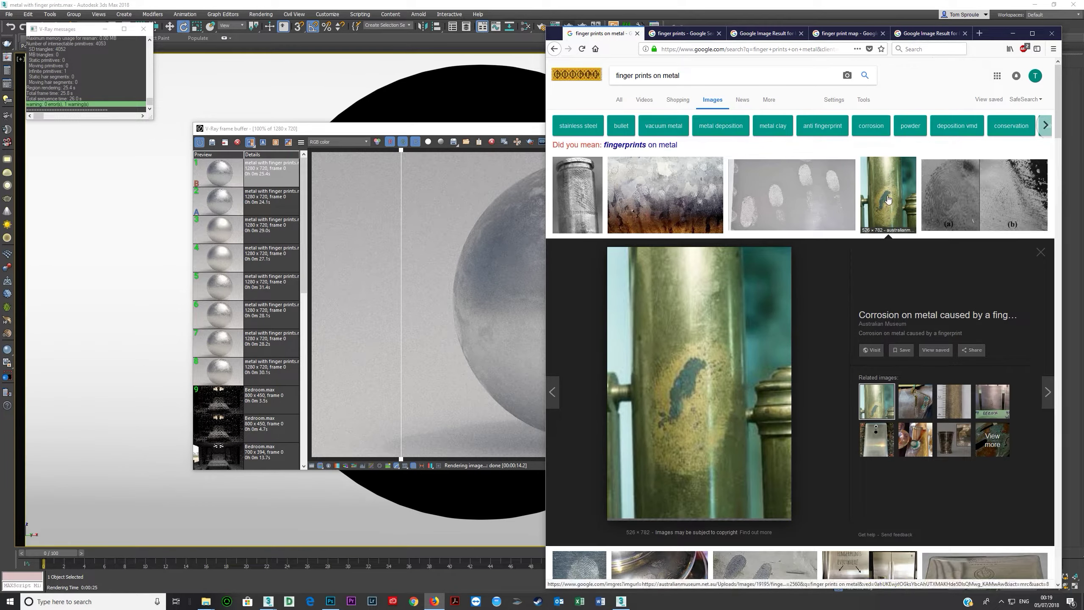
{"action": "left_click", "coordinate": [1012, 33]}
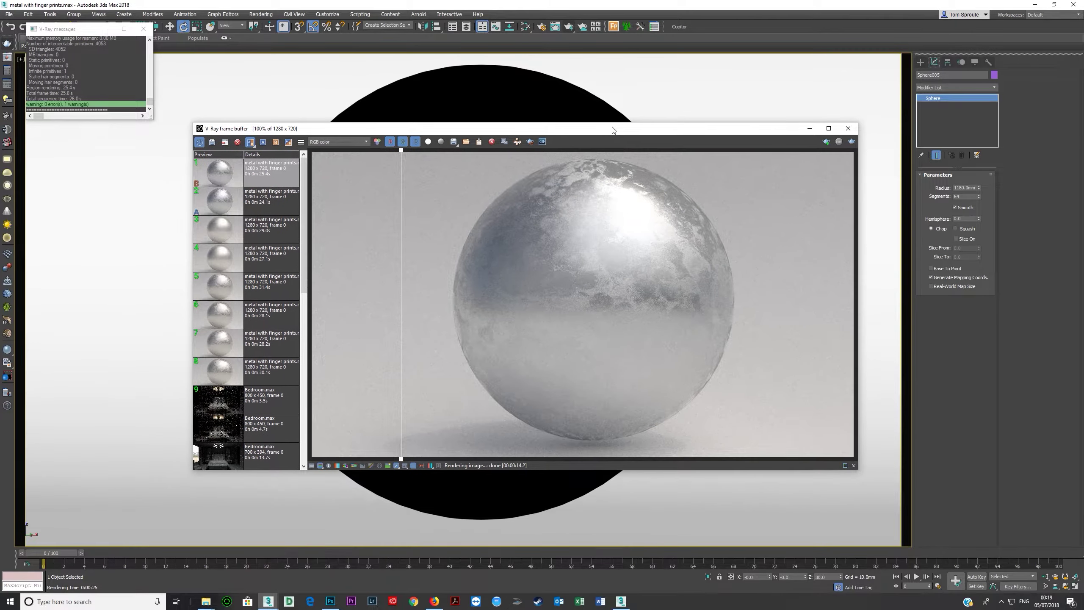
Step: Compare the original and inverted-map renders once more with the A/B divider and close the frame buffer
{"action": "left_click_drag", "start_coordinate": [612, 130], "coordinate": [590, 94]}
{"action": "left_click_drag", "start_coordinate": [373, 113], "coordinate": [433, 179]}
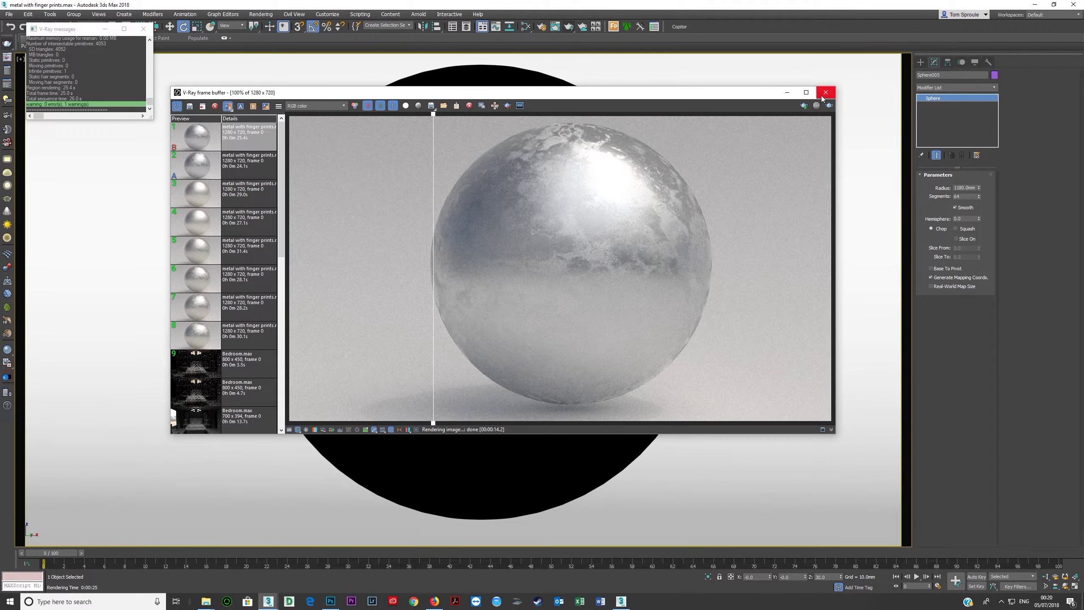
{"action": "left_click_drag", "start_coordinate": [434, 119], "coordinate": [385, 136]}
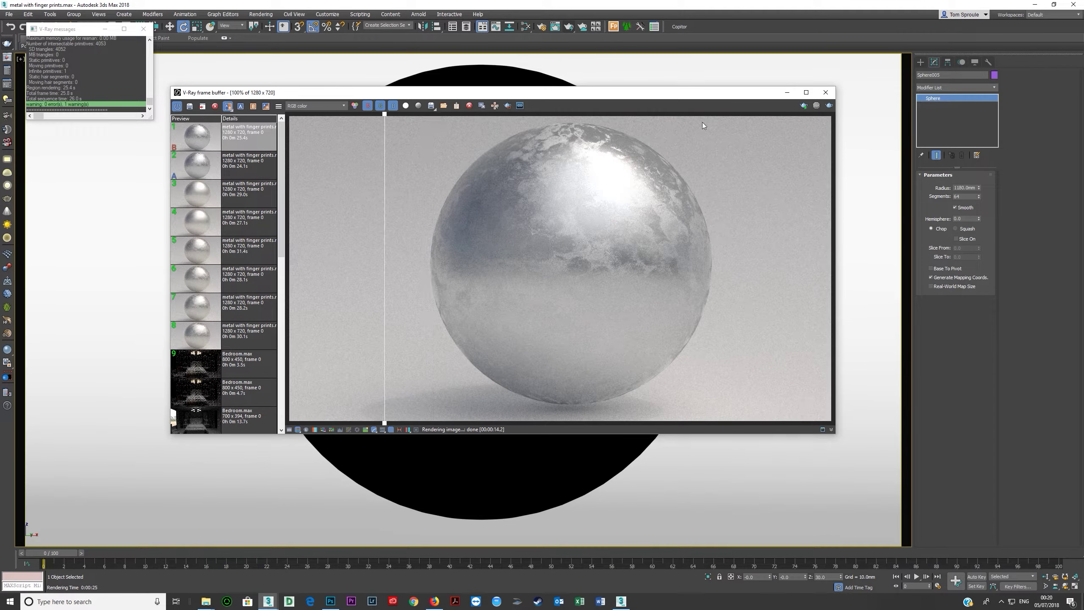
{"action": "left_click", "coordinate": [825, 92]}
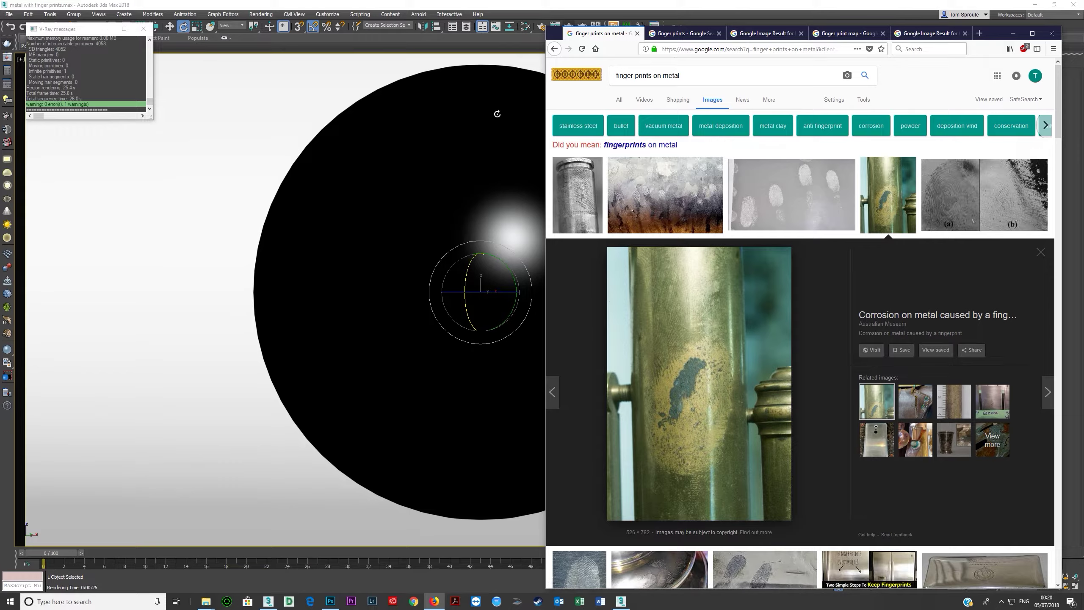
Step: Return to 3ds Max's material editor and duplicate the fingerprint metal material beside the original
{"action": "left_click", "coordinate": [516, 42]}
{"action": "left_click", "coordinate": [525, 27]}
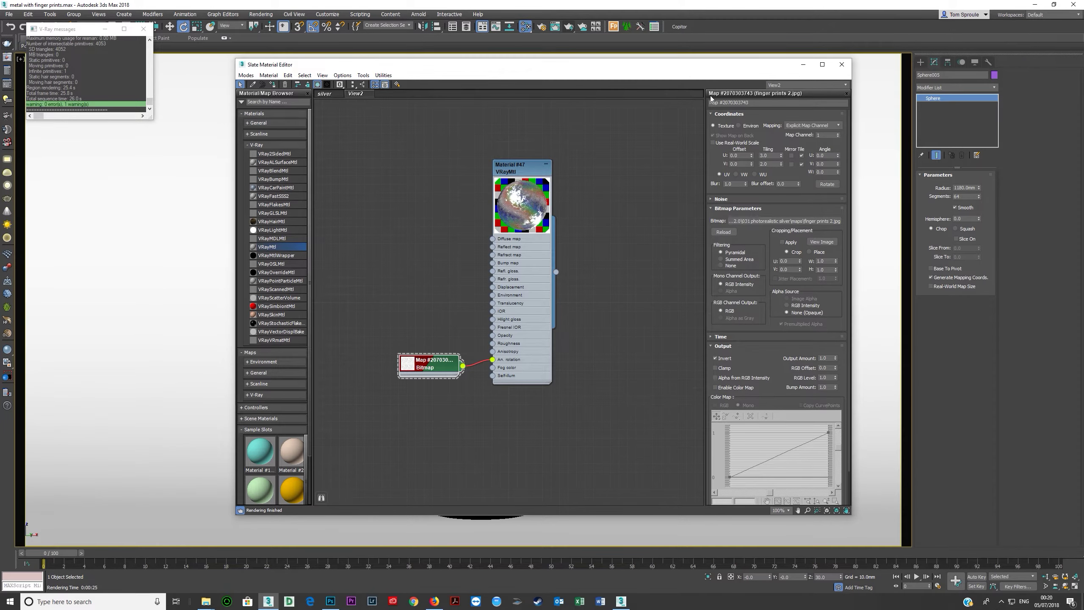
{"action": "left_click_drag", "start_coordinate": [742, 69], "coordinate": [657, 52]}
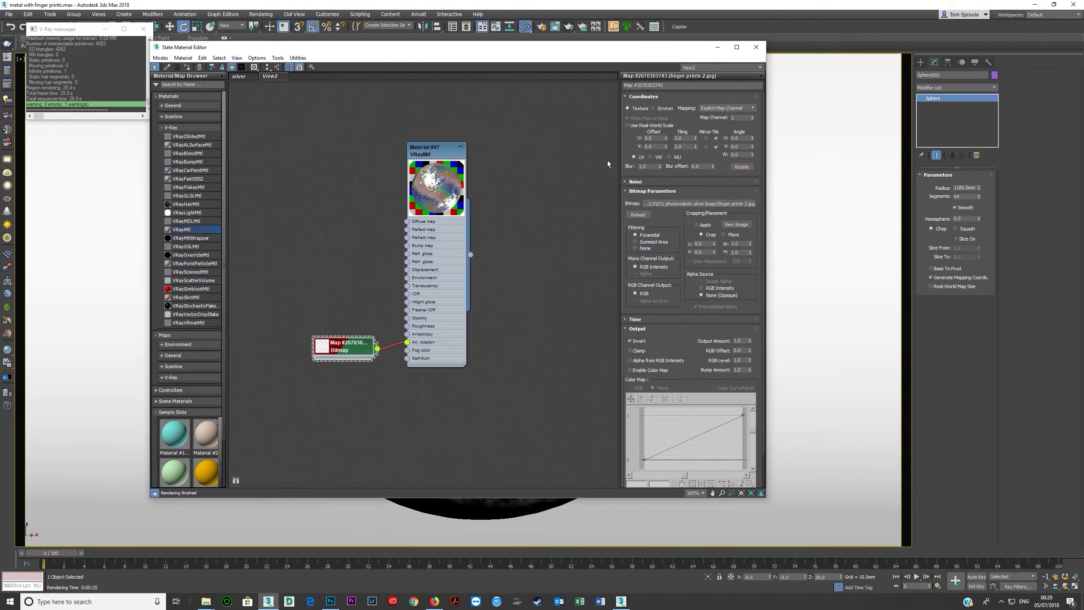
{"action": "scroll", "coordinate": [502, 278], "scroll_direction": "down", "scroll_amount": 3}
{"action": "right_click", "coordinate": [423, 248]}
{"action": "left_click", "coordinate": [450, 64]}
{"action": "left_click", "coordinate": [426, 196]}
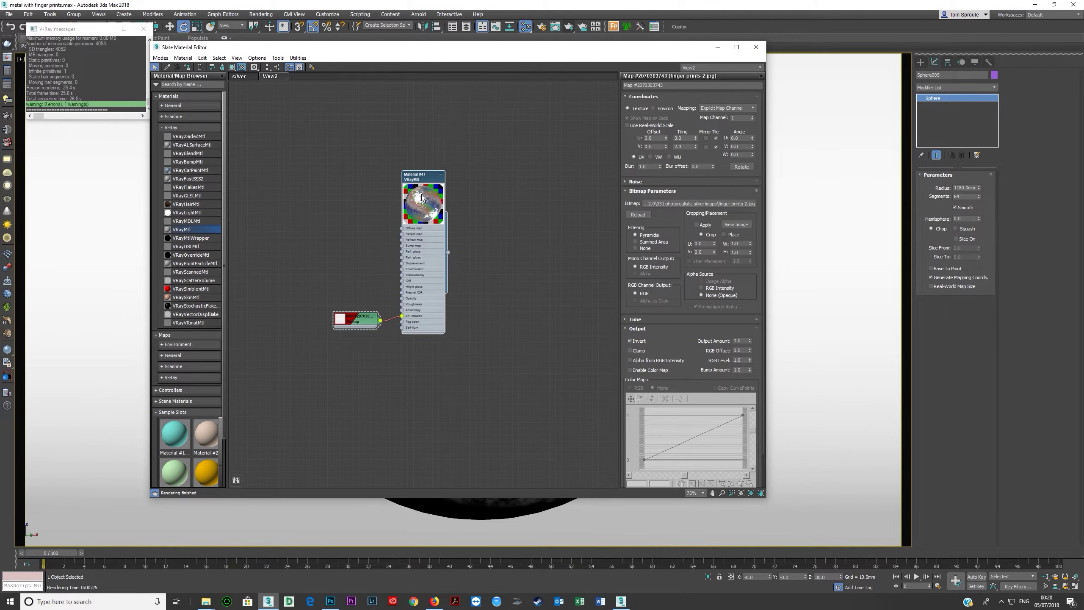
{"action": "right_click", "coordinate": [415, 178]}
{"action": "left_click", "coordinate": [520, 191]}
{"action": "left_click_drag", "start_coordinate": [422, 181], "coordinate": [526, 193], "text": "shift"}
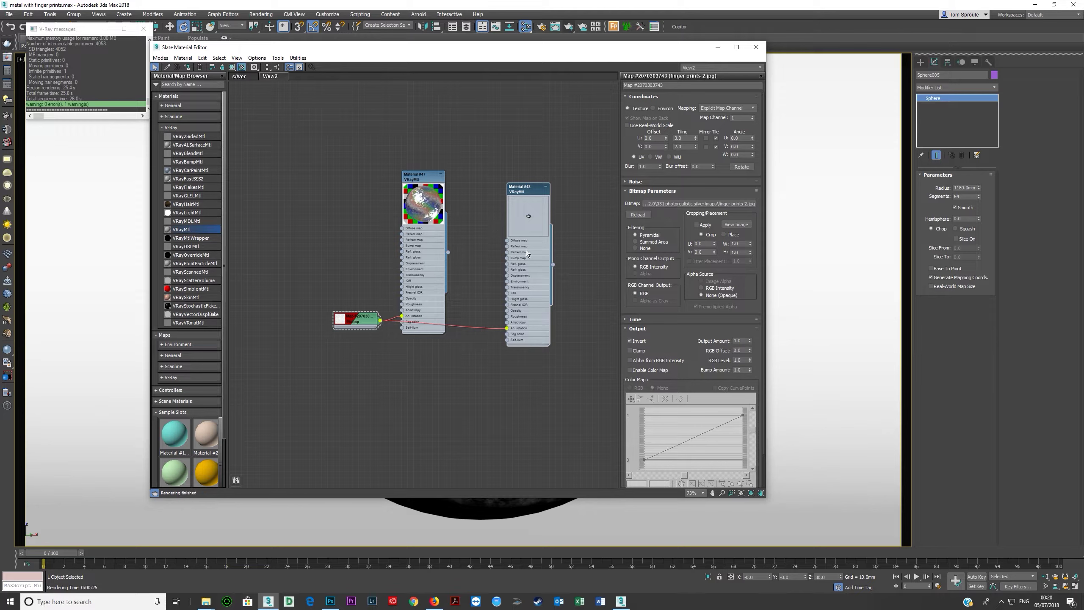
Step: Disconnect the fingerprint bitmap from the copied material's anisotropic rotation and open the copy's parameters
{"action": "left_click_drag", "start_coordinate": [506, 322], "coordinate": [473, 345]}
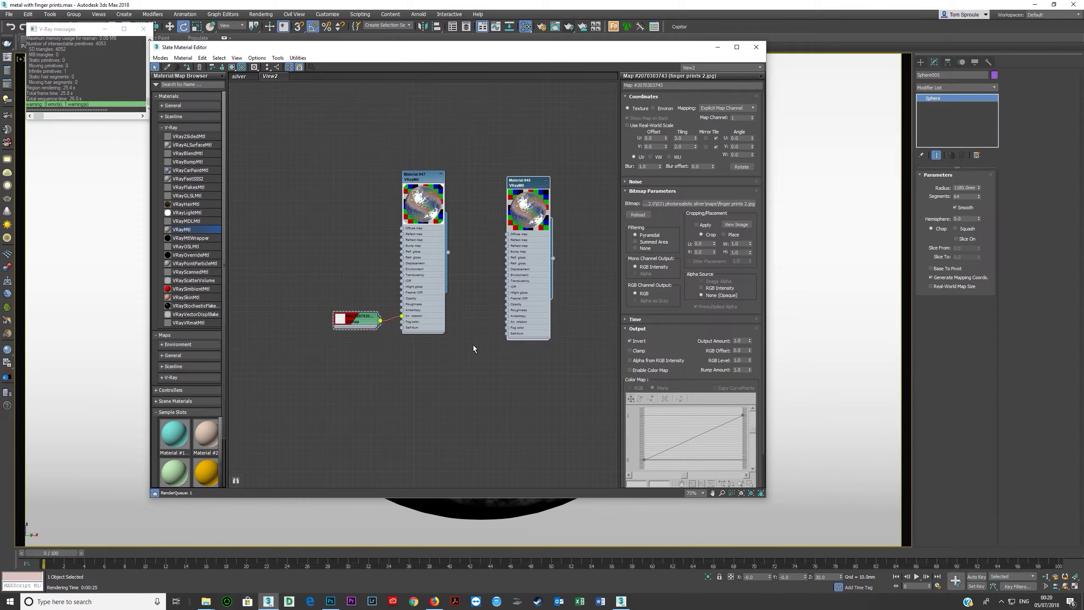
{"action": "scroll", "coordinate": [524, 272], "scroll_direction": "up", "scroll_amount": 1}
{"action": "double_click", "coordinate": [528, 255]}
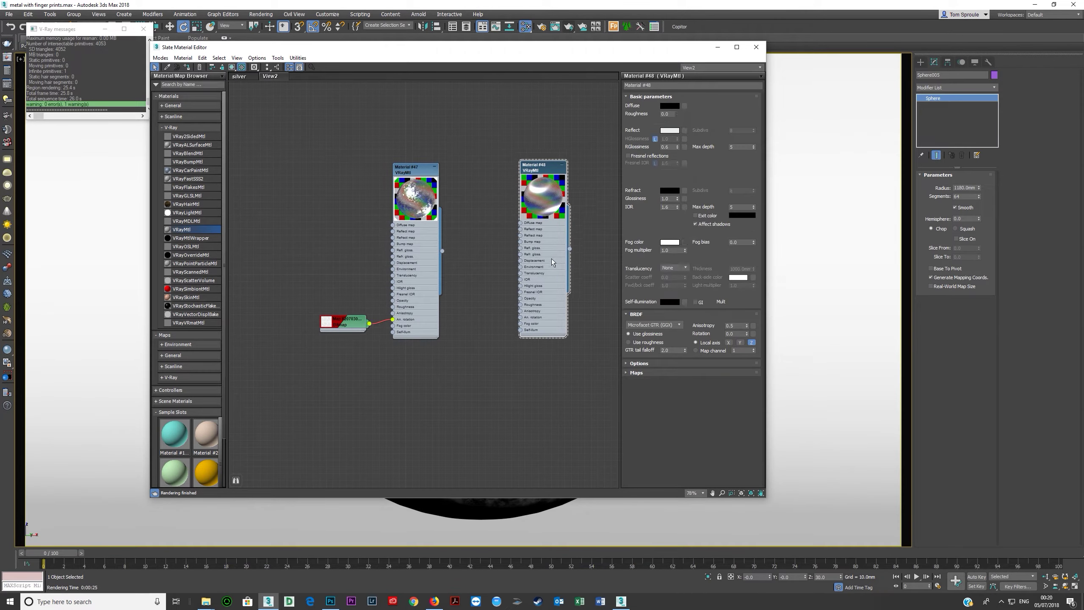
{"action": "left_click_drag", "start_coordinate": [448, 52], "coordinate": [589, 110]}
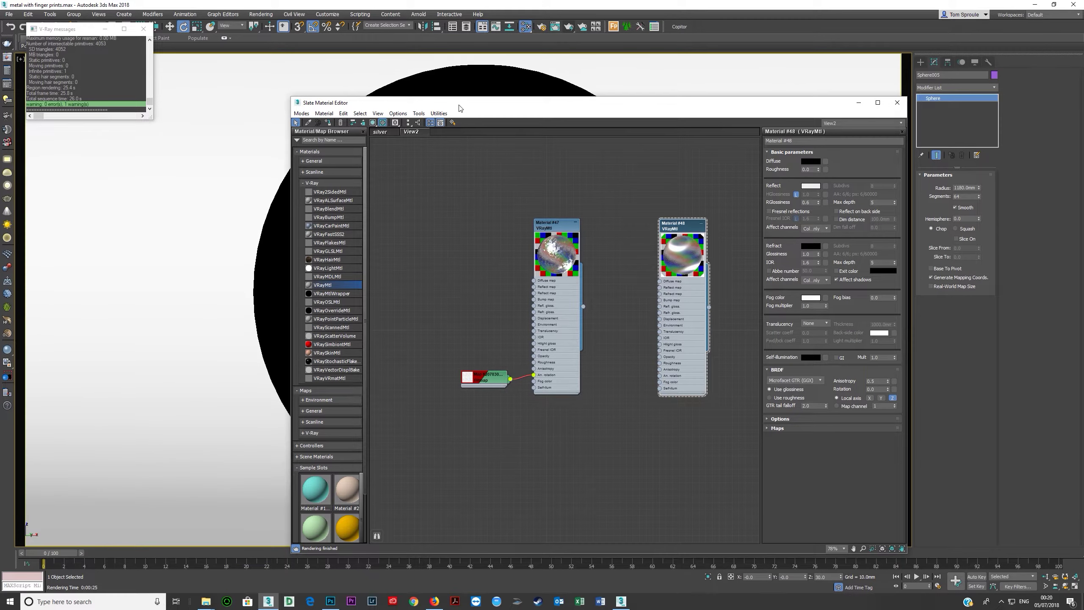
{"action": "left_click_drag", "start_coordinate": [476, 104], "coordinate": [308, 56]}
{"action": "left_click_drag", "start_coordinate": [500, 276], "coordinate": [514, 278]}
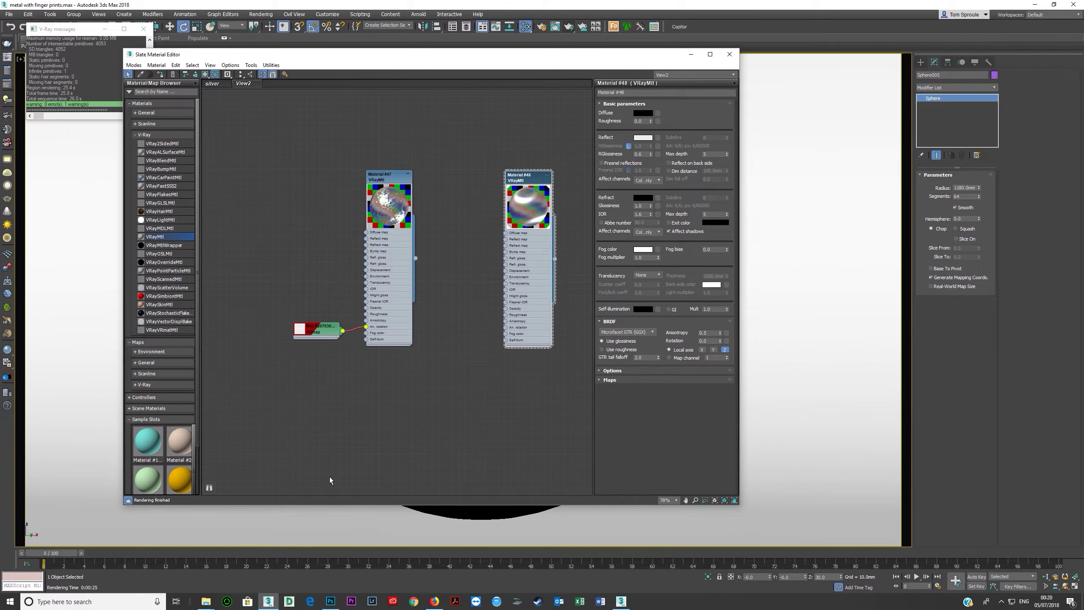
Step: Open RubyLeftCroppedJul2012 from the maps folder and look through the handprint image variants
{"action": "mouse_move", "coordinate": [206, 601]}
{"action": "left_click", "coordinate": [181, 571]}
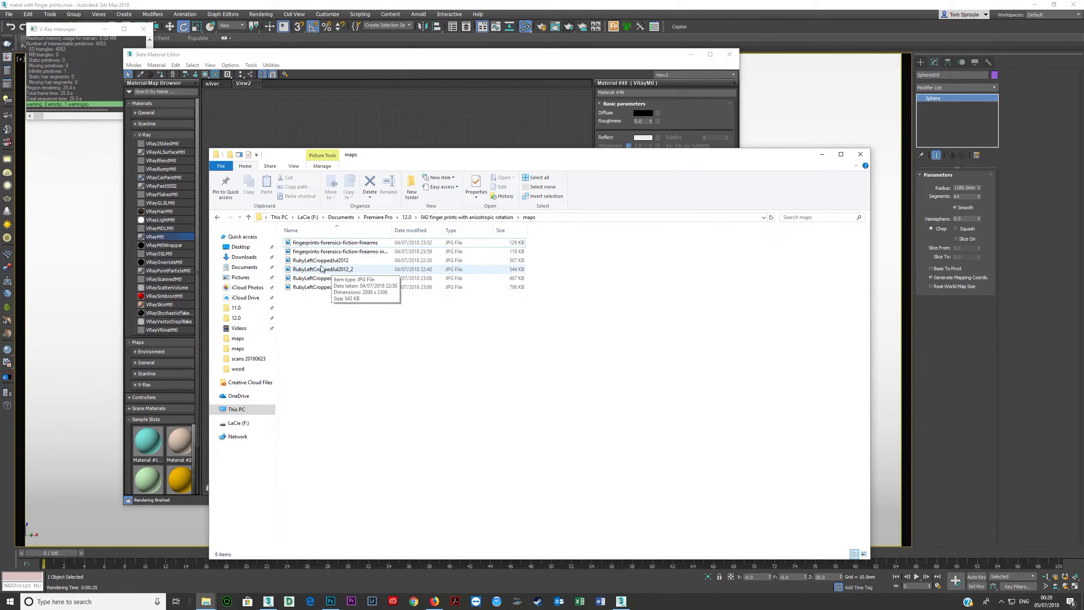
{"action": "left_click", "coordinate": [337, 261]}
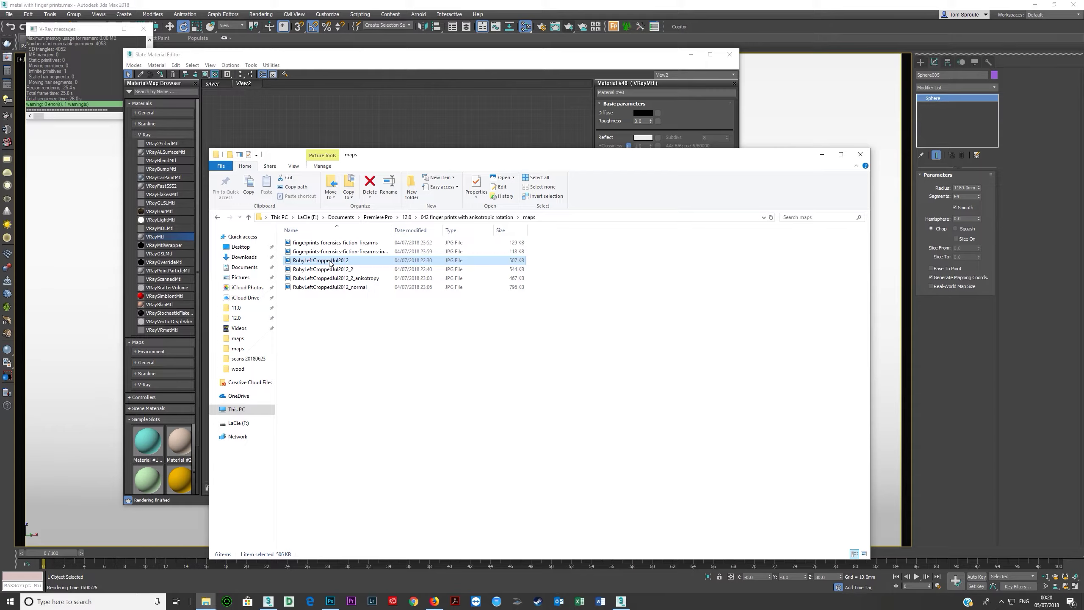
{"action": "double_click", "coordinate": [329, 261]}
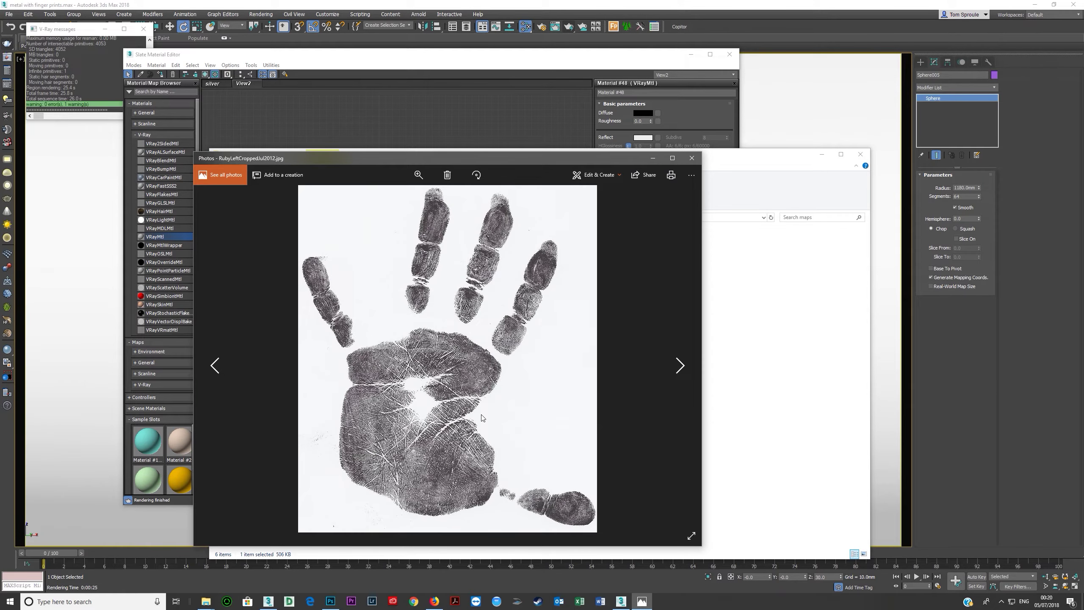
{"action": "key", "text": "Right"}
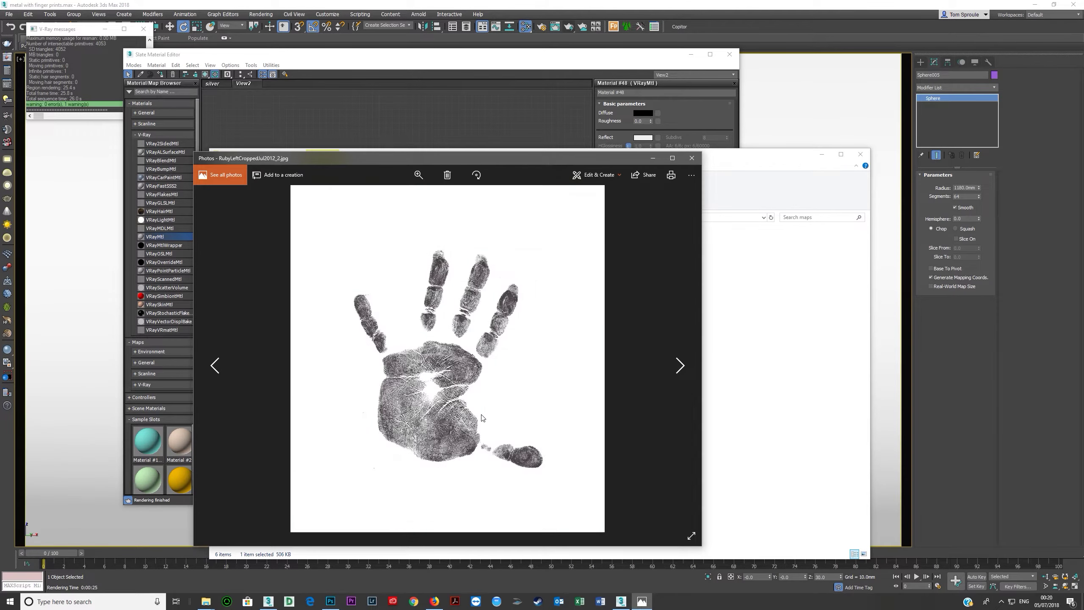
{"action": "key", "text": "Left"}
{"action": "key", "text": "Right"}
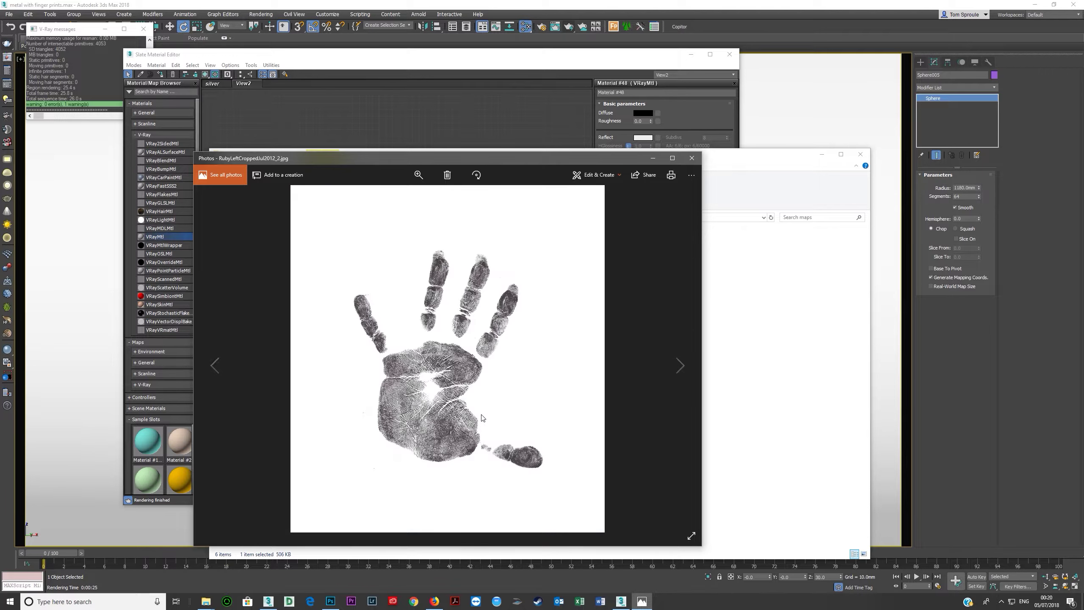
{"action": "key", "text": "Right"}
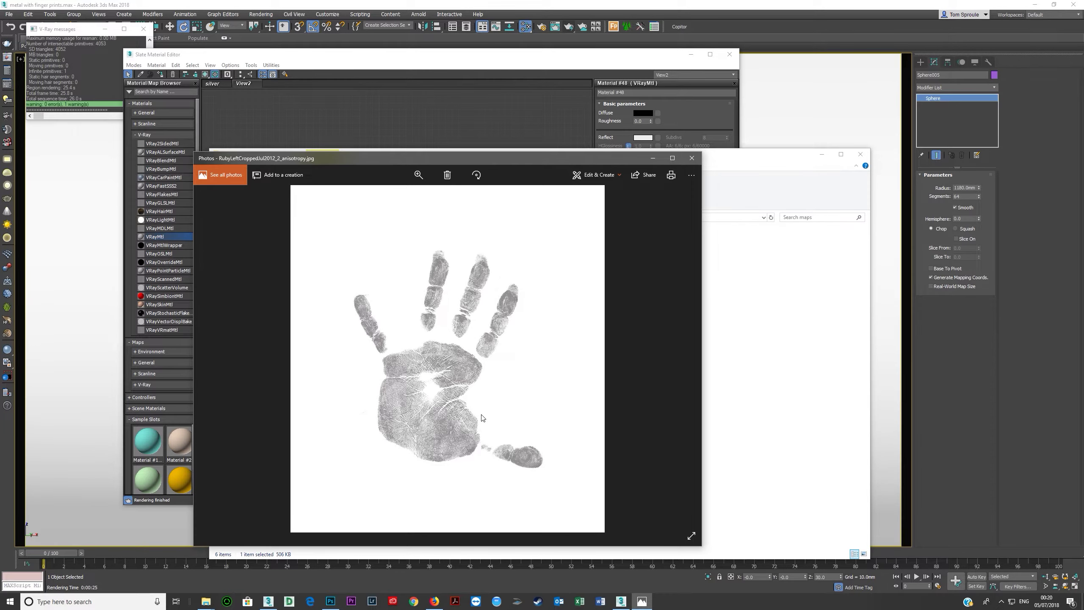
{"action": "key", "text": "Right"}
{"action": "key", "text": "Left"}
{"action": "left_click", "coordinate": [691, 159]}
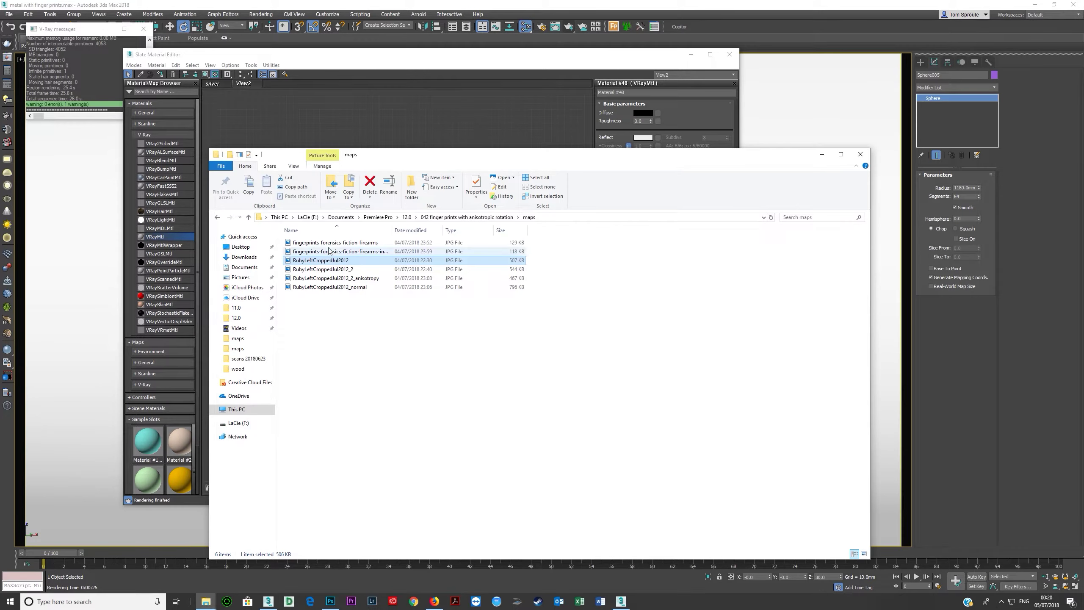
Step: Bring the RubyLeftCroppedJul2012 image in as a bitmap and connect it to the copied material's anisotropic rotation
{"action": "left_click_drag", "start_coordinate": [373, 157], "coordinate": [458, 335]}
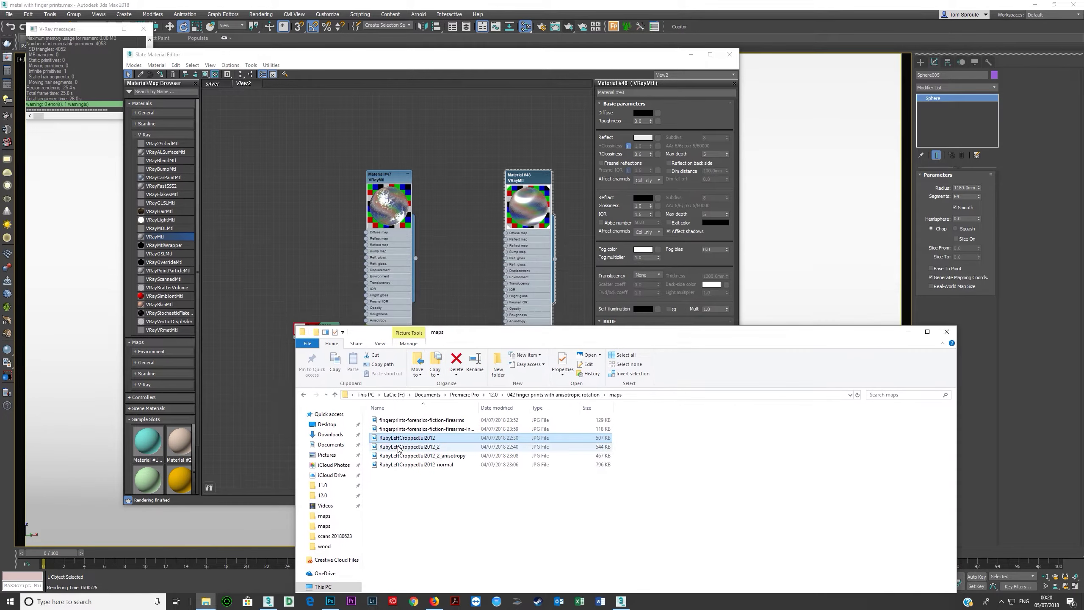
{"action": "left_click_drag", "start_coordinate": [448, 267], "coordinate": [508, 329]}
{"action": "scroll", "coordinate": [478, 331], "scroll_direction": "up", "scroll_amount": 3}
{"action": "middle_click_drag", "start_coordinate": [482, 246], "coordinate": [418, 270]}
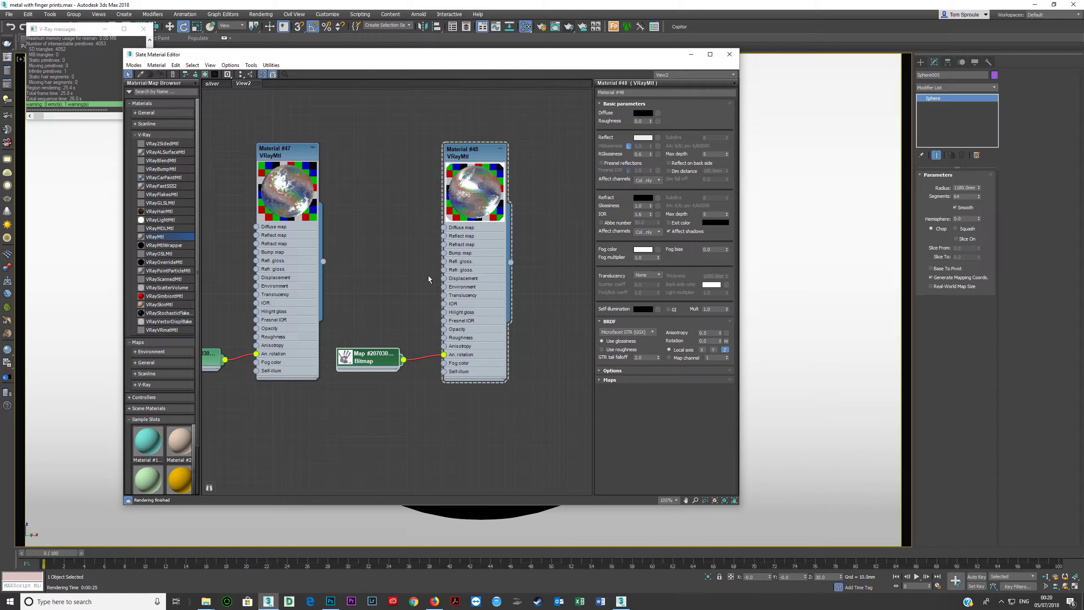
{"action": "scroll", "coordinate": [468, 210], "scroll_direction": "up", "scroll_amount": 1}
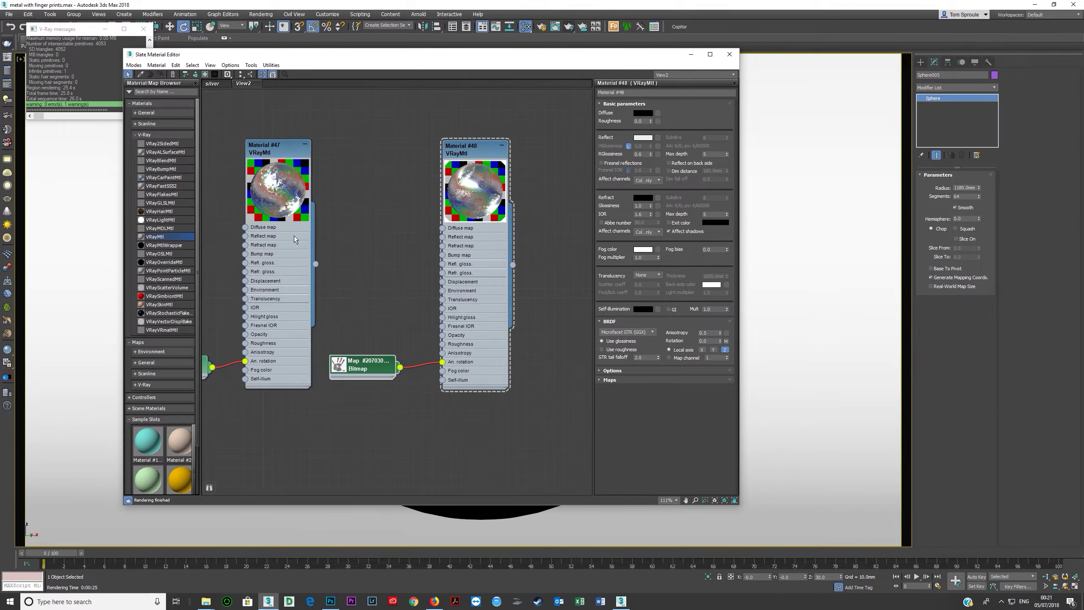
Step: View the original material's finger prints 2.jpg bitmap at full size and close the preview
{"action": "middle_click_drag", "start_coordinate": [294, 235], "coordinate": [376, 214]}
{"action": "double_click", "coordinate": [261, 343]}
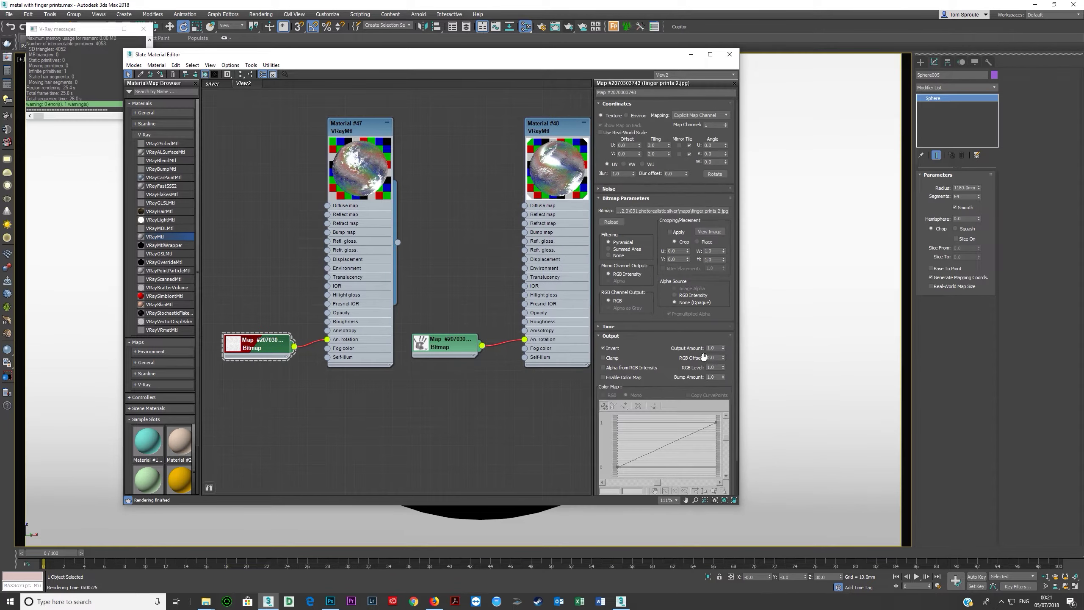
{"action": "left_click", "coordinate": [709, 231]}
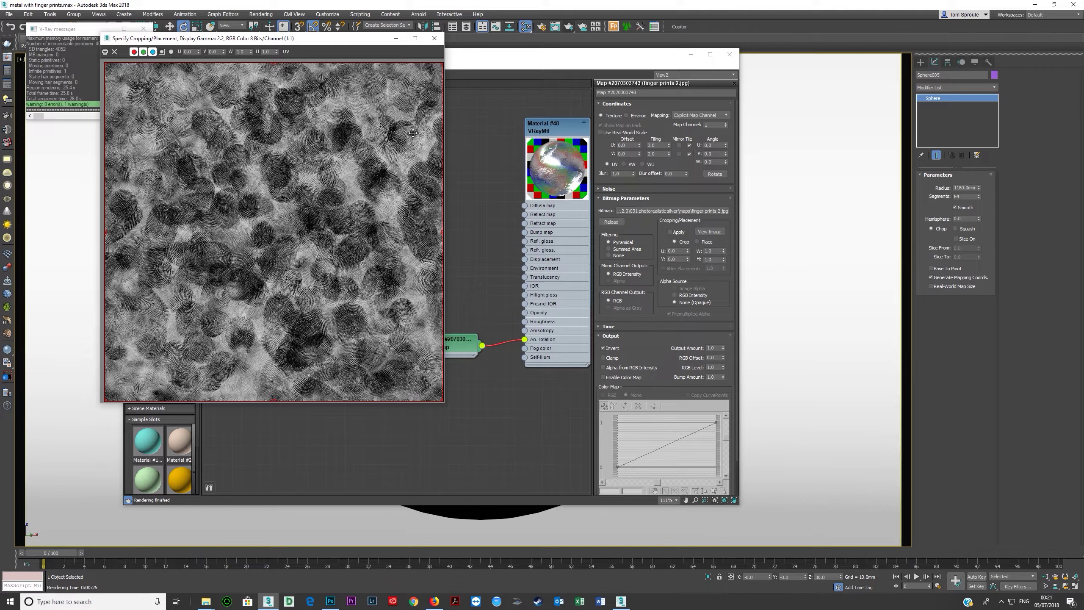
{"action": "left_click", "coordinate": [434, 39]}
Step: Move the handprint bitmap's connection from the copied material's anisotropic rotation to its anisotropy input
{"action": "double_click", "coordinate": [436, 342]}
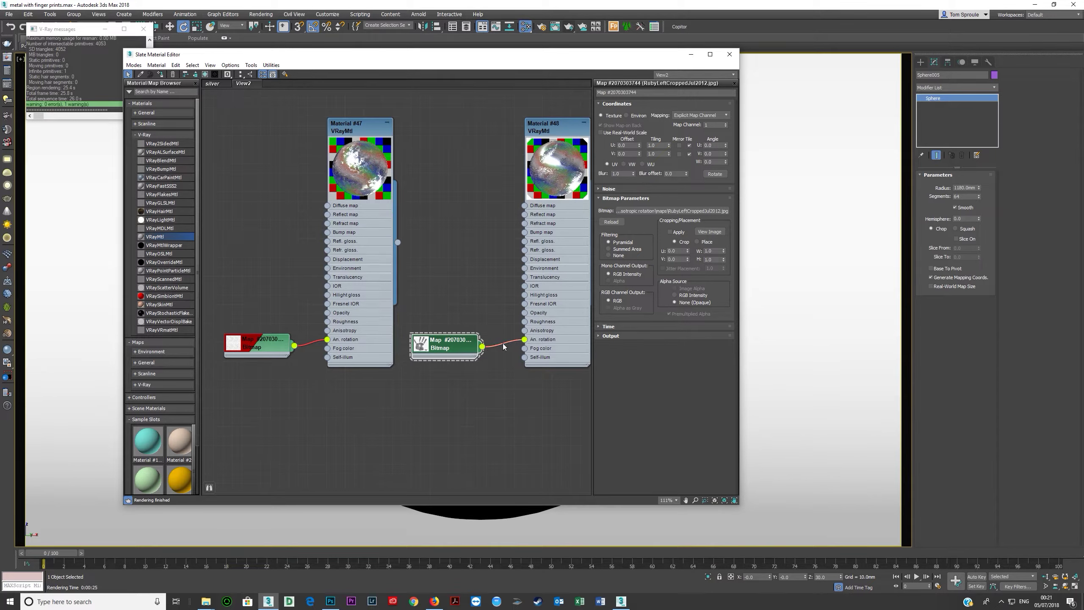
{"action": "left_click_drag", "start_coordinate": [524, 341], "coordinate": [497, 353]}
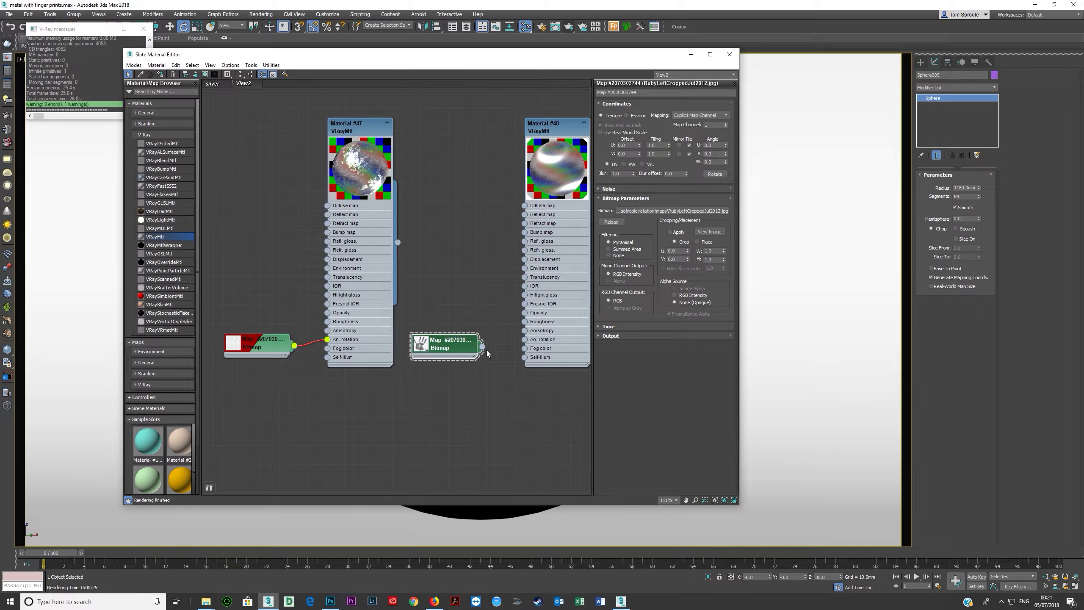
{"action": "left_click_drag", "start_coordinate": [482, 346], "coordinate": [524, 331]}
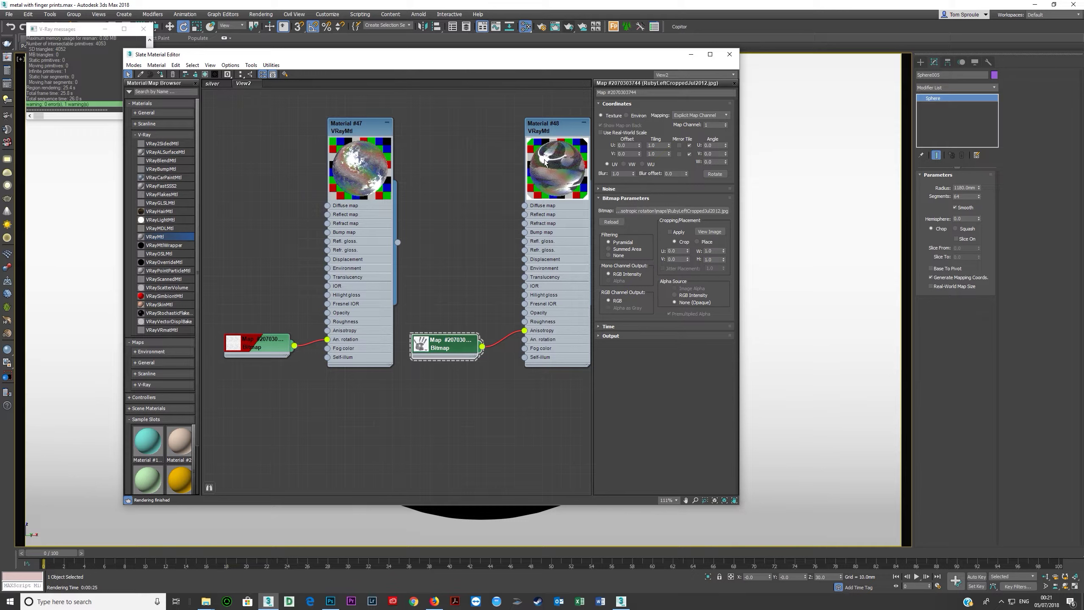
Step: Set the handprint bitmap's U tiling to 3
{"action": "left_click_drag", "start_coordinate": [482, 346], "coordinate": [481, 369]}
{"action": "left_click", "coordinate": [666, 145]}
{"action": "key", "text": "Tab"}
{"action": "double_click", "coordinate": [651, 146]}
{"action": "type", "text": "3"}
{"action": "key", "text": "Tab"}
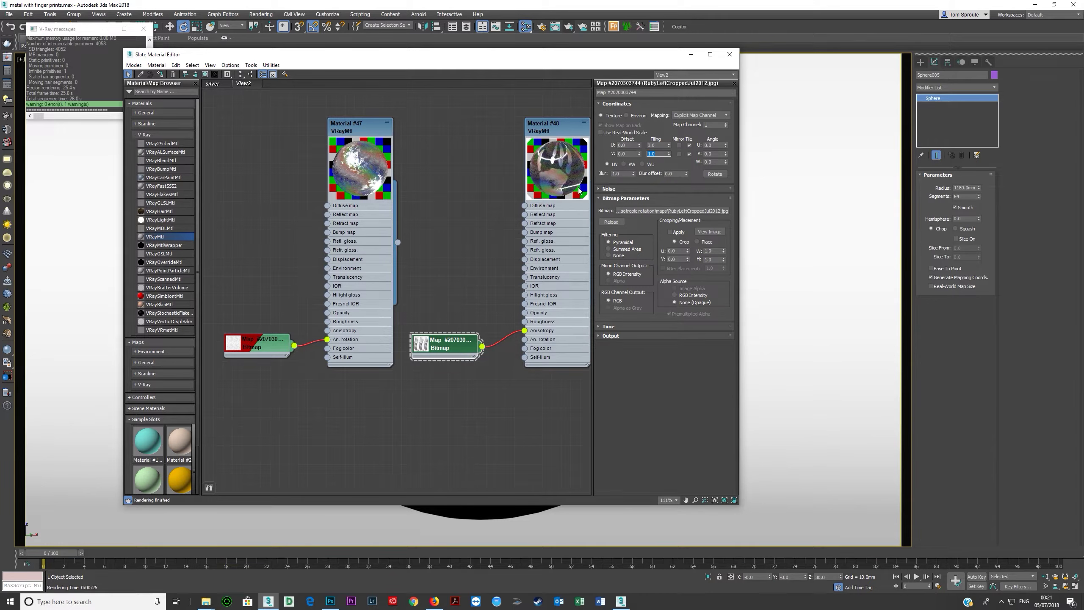
{"action": "mouse_move", "coordinate": [482, 346]}
{"action": "left_mouse_down"}
{"action": "mouse_move", "coordinate": [498, 345]}
{"action": "mouse_move", "coordinate": [474, 347]}
{"action": "left_mouse_up"}
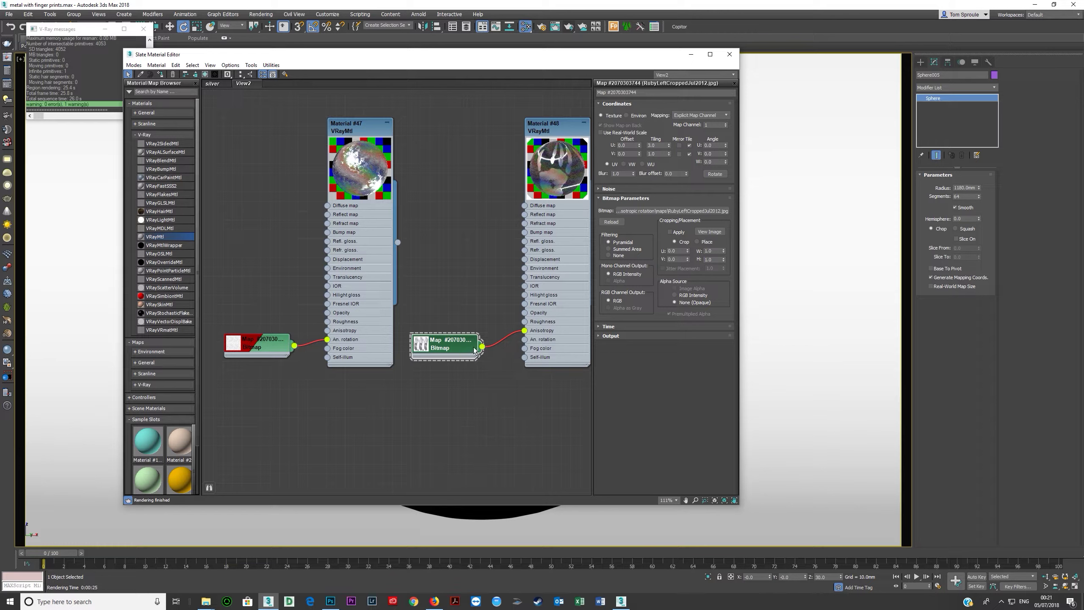
Step: Invert the handprint bitmap's output and also connect it to the copied material's anisotropic rotation
{"action": "left_click", "coordinate": [614, 337]}
{"action": "left_click", "coordinate": [603, 311]}
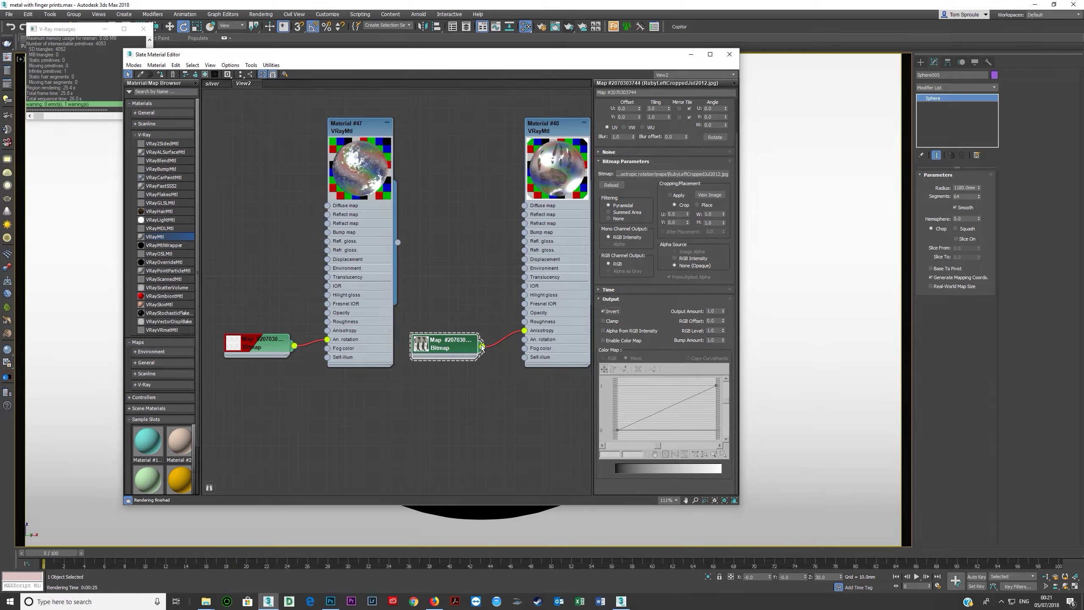
{"action": "left_click_drag", "start_coordinate": [482, 346], "coordinate": [524, 339]}
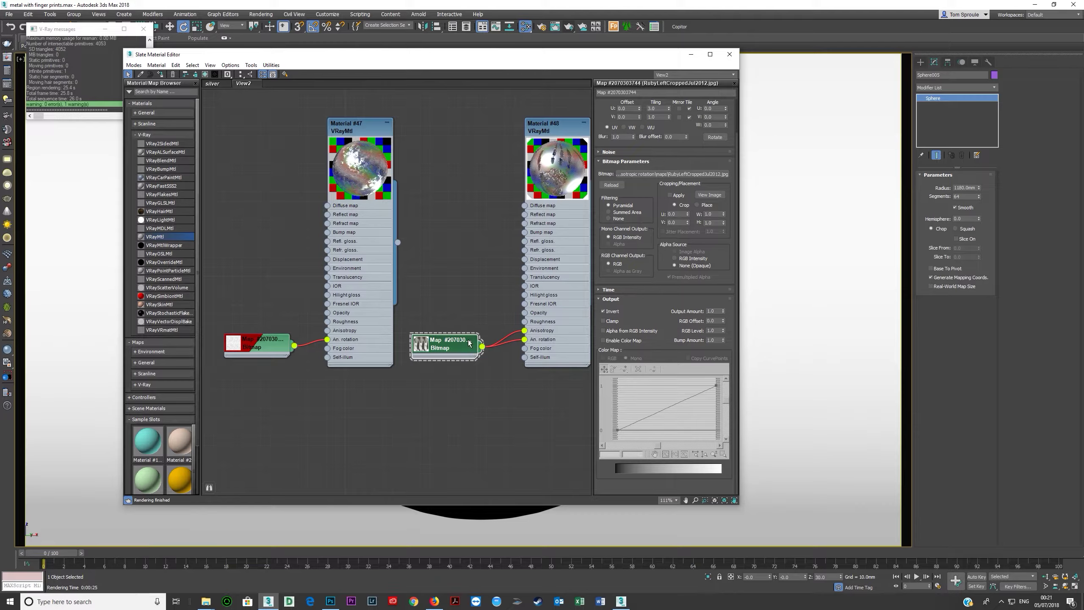
Step: Apply the copied material to the selected sphere and display its handprint map in the viewport
{"action": "left_click_drag", "start_coordinate": [497, 55], "coordinate": [494, 85]}
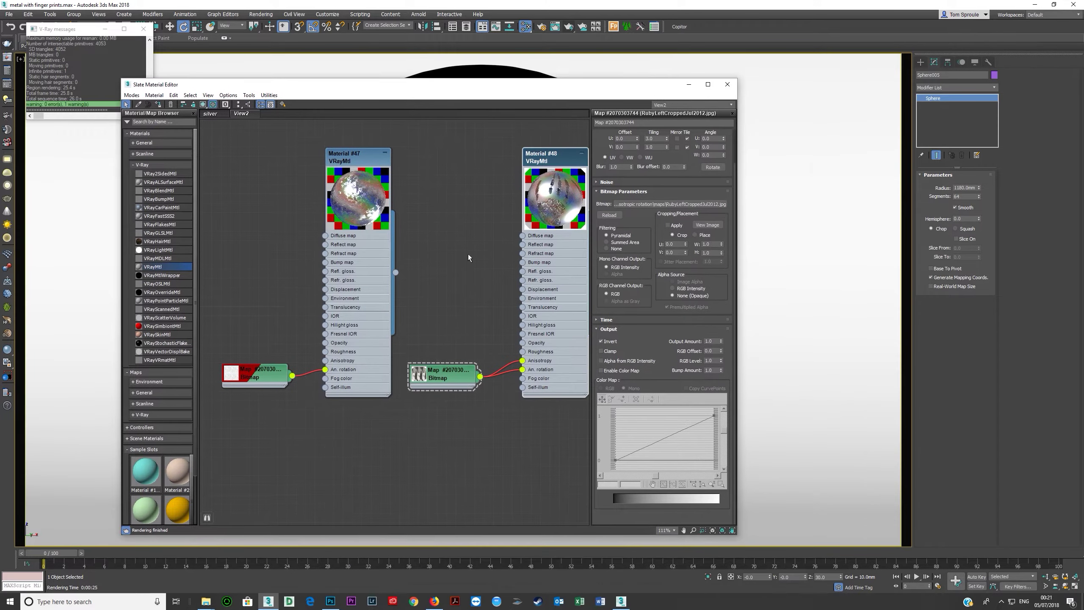
{"action": "left_click", "coordinate": [207, 105]}
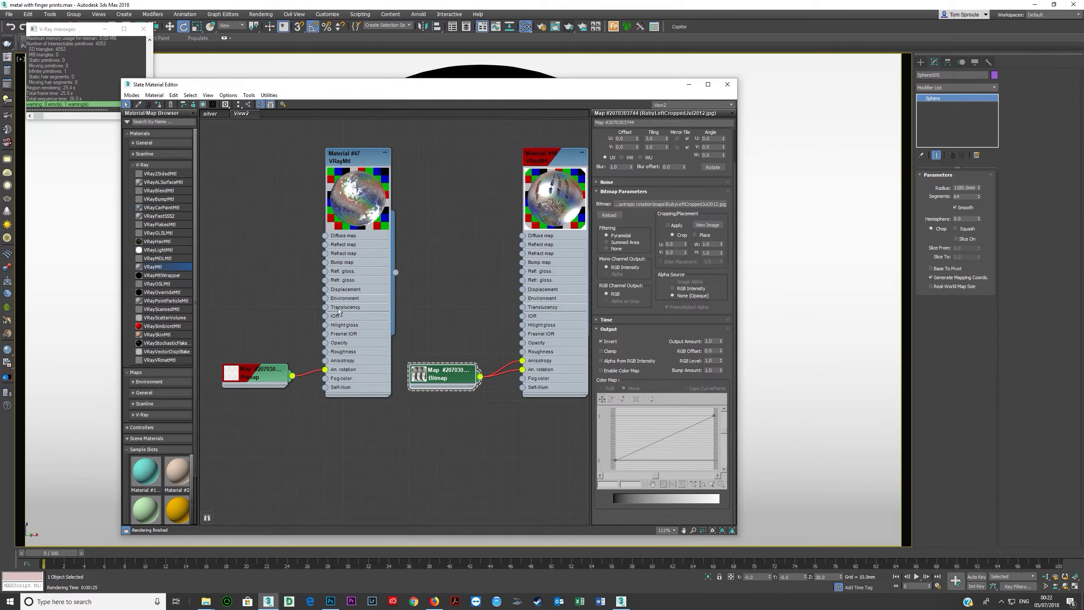
{"action": "left_click", "coordinate": [210, 104]}
{"action": "mouse_move", "coordinate": [269, 86]}
{"action": "left_mouse_down"}
{"action": "mouse_move", "coordinate": [590, 383]}
{"action": "mouse_move", "coordinate": [590, 510]}
{"action": "mouse_move", "coordinate": [288, 75]}
{"action": "left_mouse_up"}
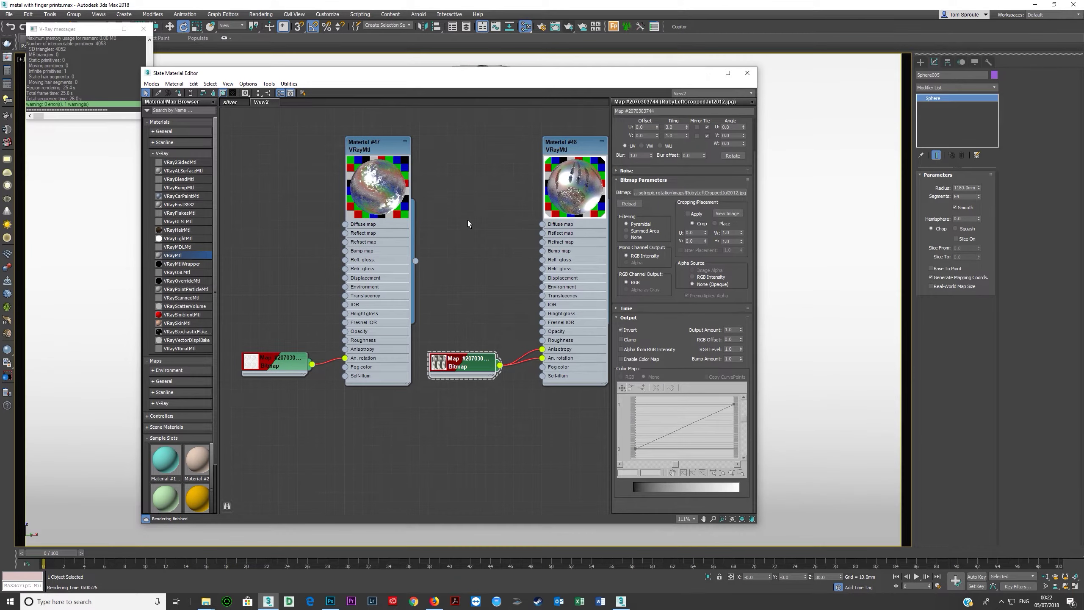
Step: Render the sphere with the handprint material, inspect the result and close the frame buffer
{"action": "key", "text": "shift+q"}
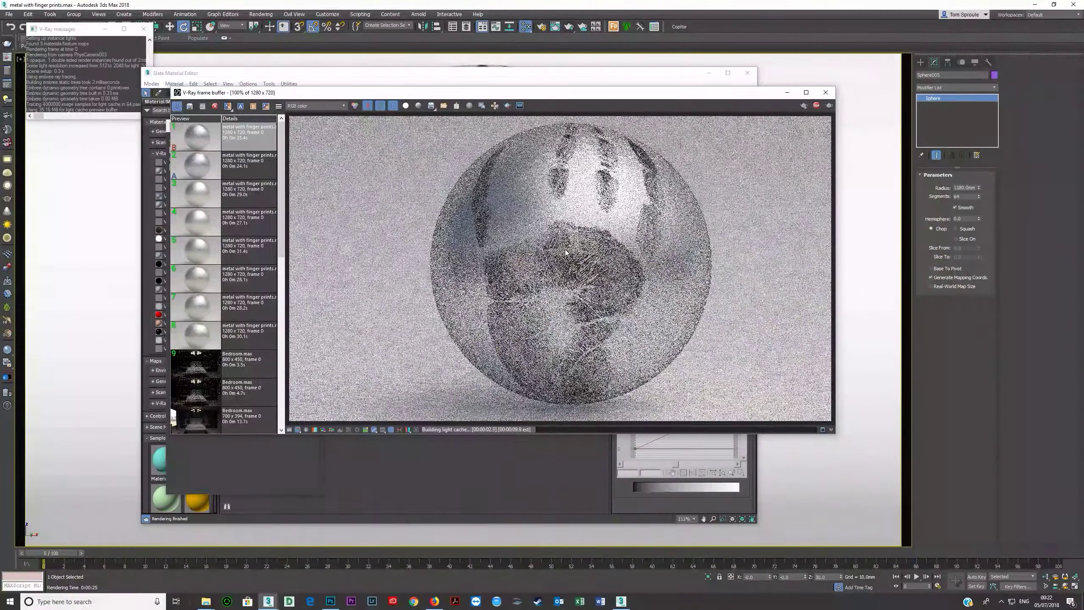
{"action": "left_click", "coordinate": [494, 106]}
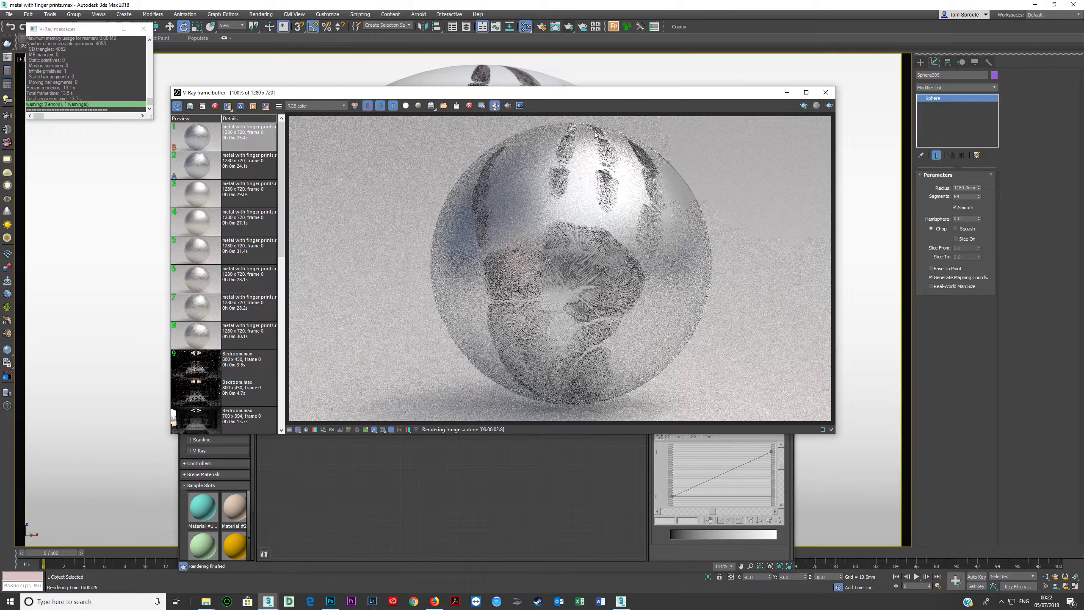
{"action": "left_click_drag", "start_coordinate": [585, 98], "coordinate": [437, 132]}
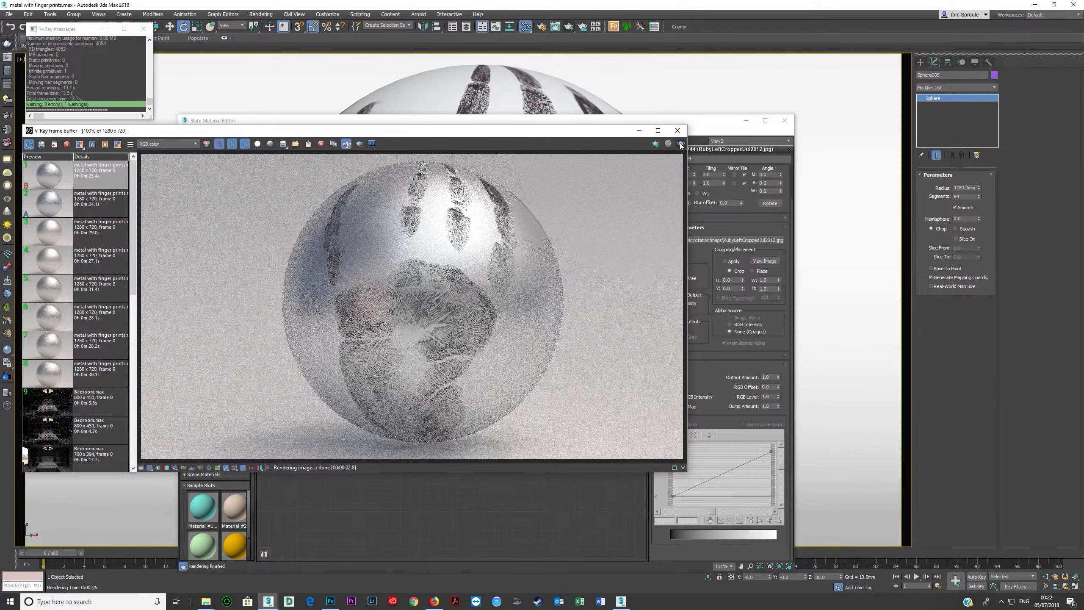
{"action": "left_click", "coordinate": [677, 127]}
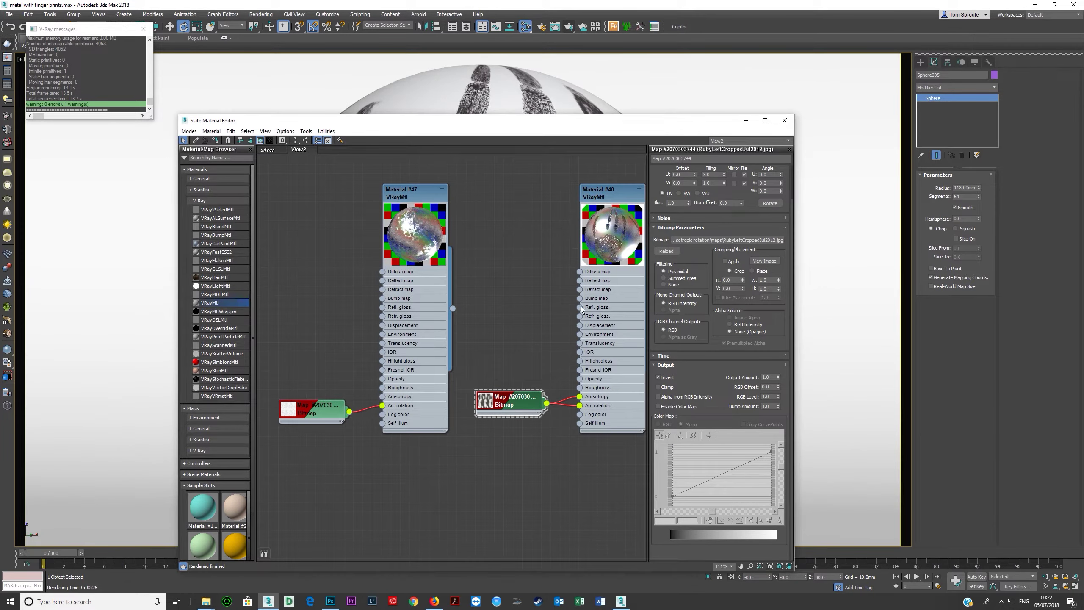
Step: Set the handprint bitmap's V tiling to 2
{"action": "left_click", "coordinate": [709, 183]}
{"action": "type", "text": "2"}
{"action": "key", "text": "Return"}
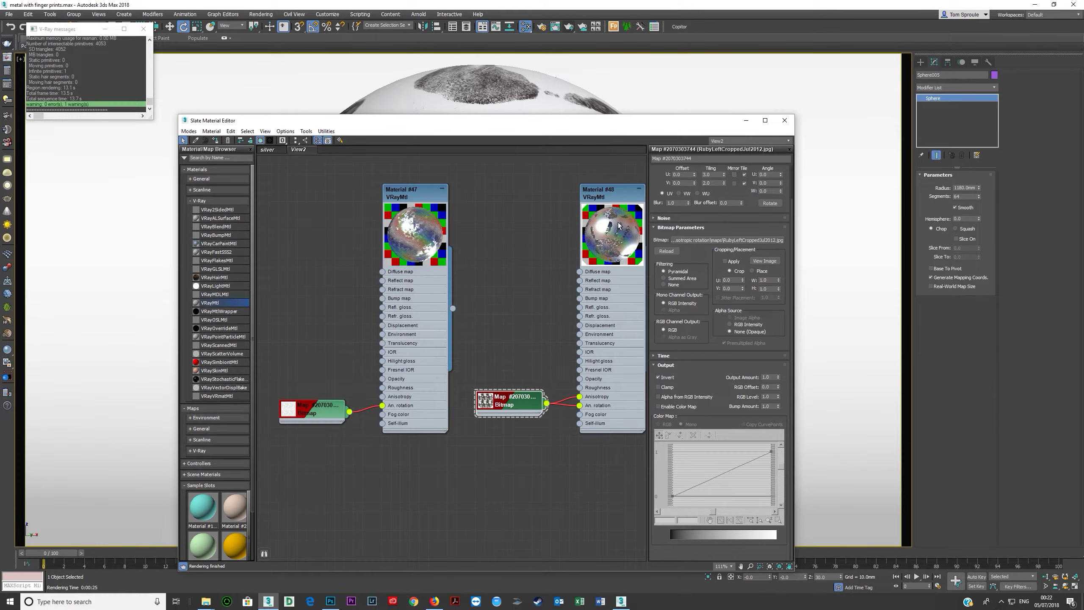
Step: Disconnect the handprint bitmap from the copied material's anisotropic rotation and turn off its U and V tiling
{"action": "left_click_drag", "start_coordinate": [548, 127], "coordinate": [515, 84]}
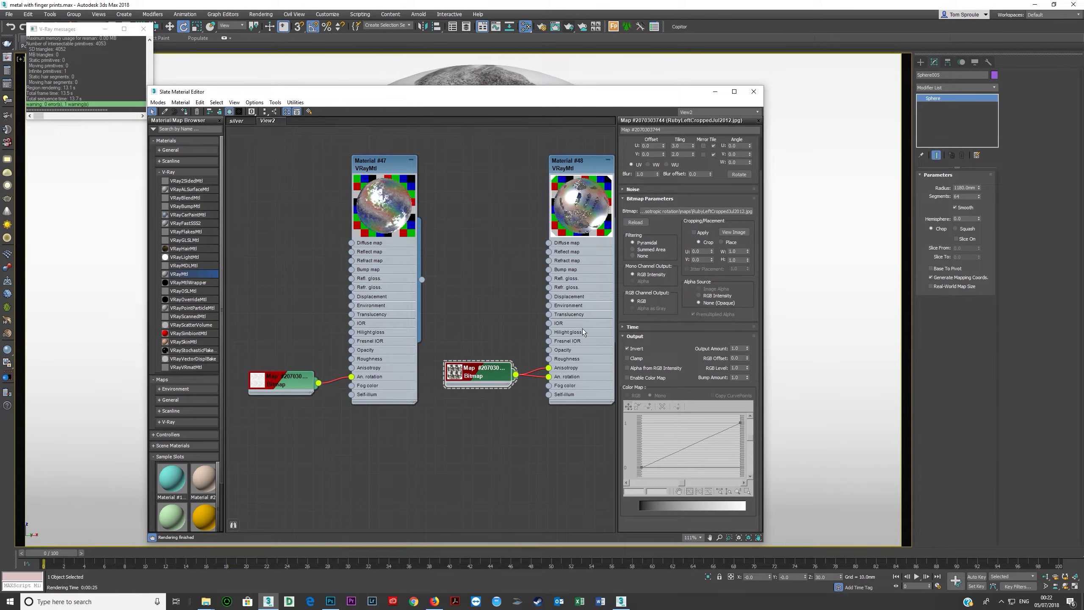
{"action": "left_click_drag", "start_coordinate": [550, 376], "coordinate": [520, 404]}
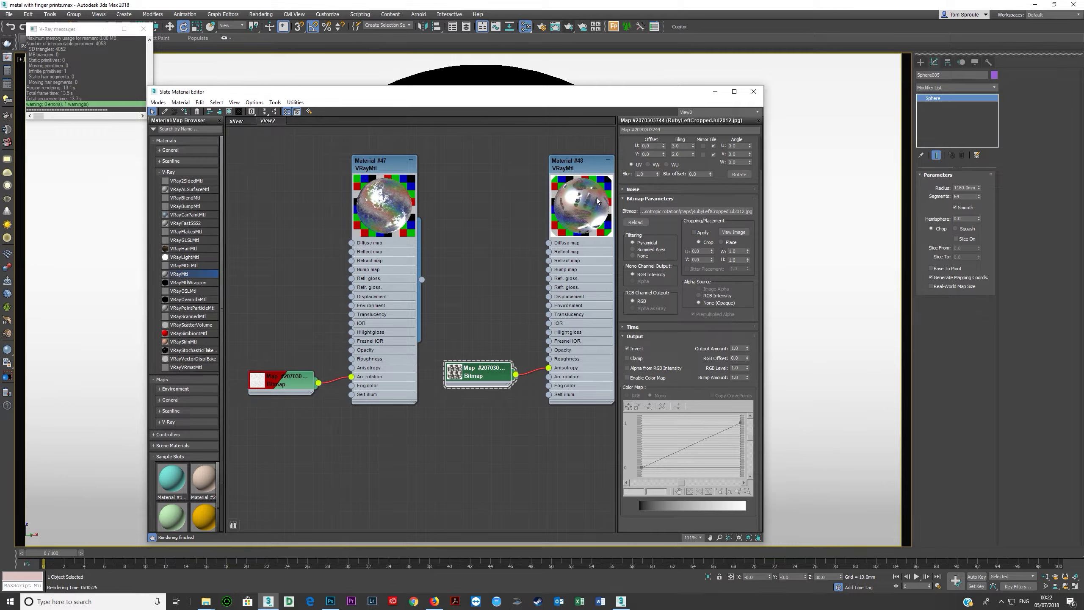
{"action": "left_click", "coordinate": [229, 112]}
{"action": "left_click", "coordinate": [713, 146]}
{"action": "left_click", "coordinate": [712, 154]}
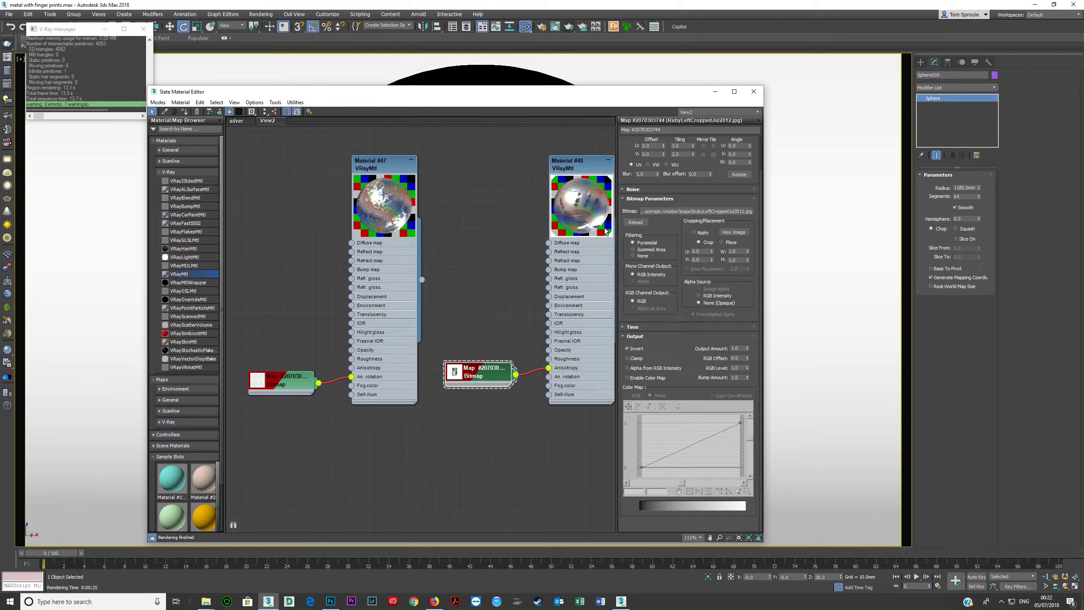
Step: Switch the handprint bitmap's output inversion off and back on to compare the material preview
{"action": "left_click_drag", "start_coordinate": [539, 98], "coordinate": [512, 107]}
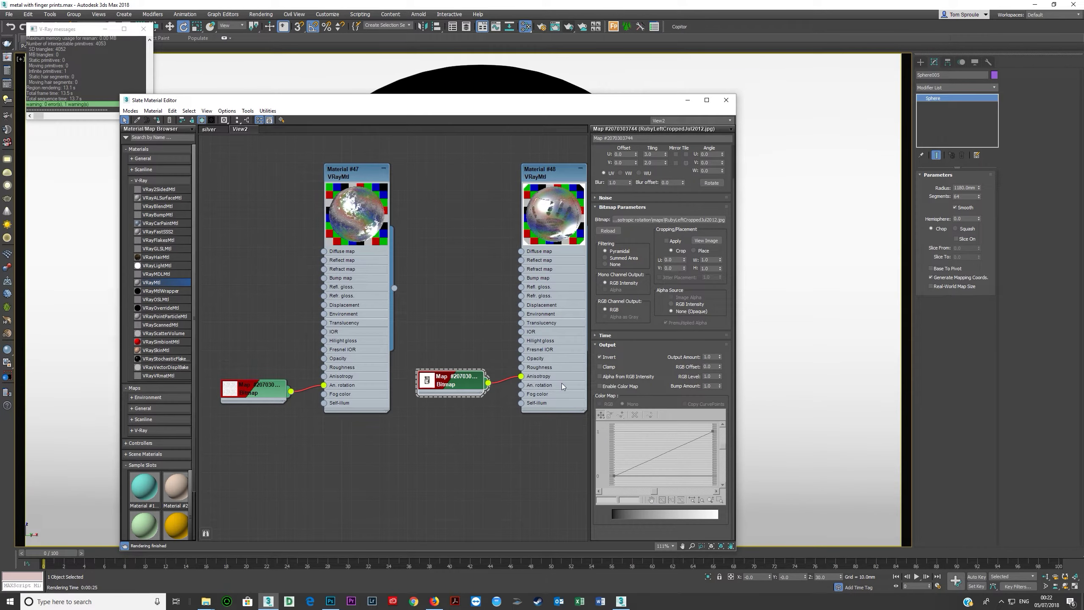
{"action": "left_click", "coordinate": [607, 357]}
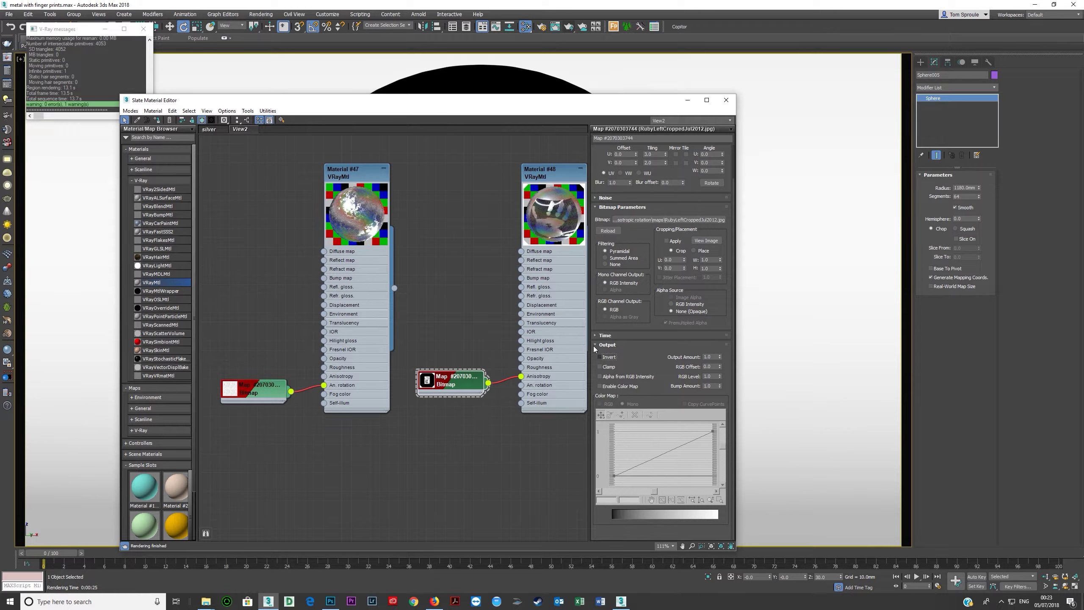
{"action": "left_click", "coordinate": [606, 358]}
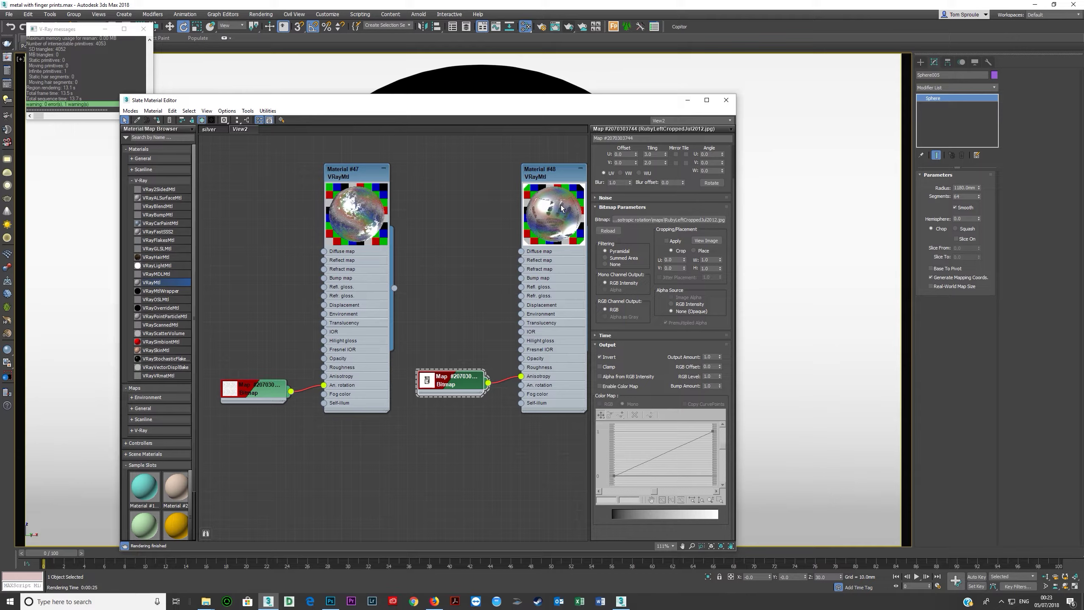
Step: Switch to Photoshop and restore the RubyLeftCroppedJul2012.jpg document to its original history snapshot
{"action": "left_click", "coordinate": [331, 601]}
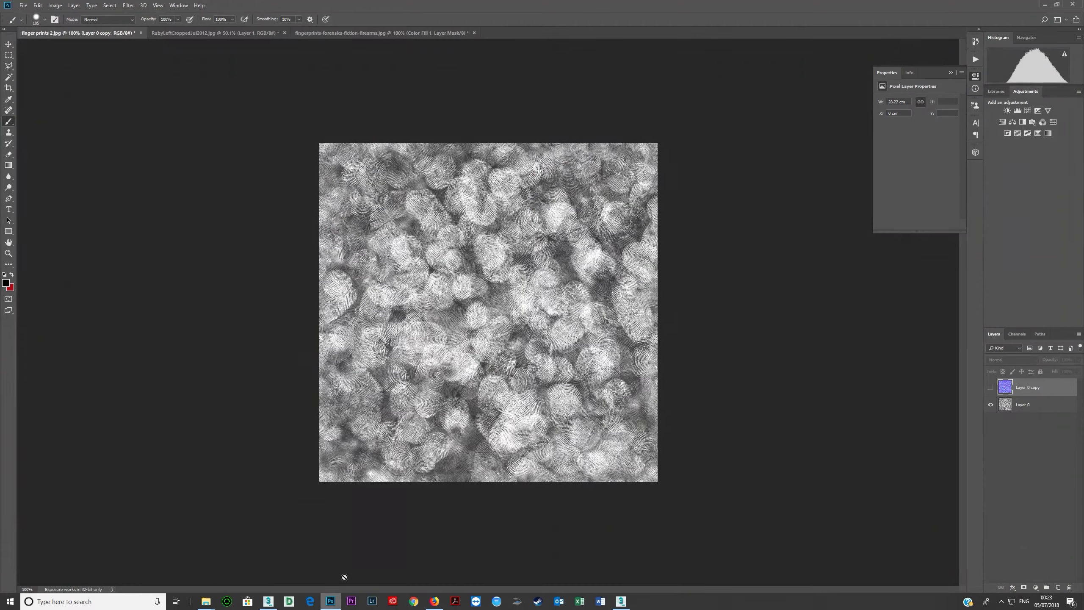
{"action": "left_click", "coordinate": [188, 32]}
{"action": "left_click", "coordinate": [975, 42]}
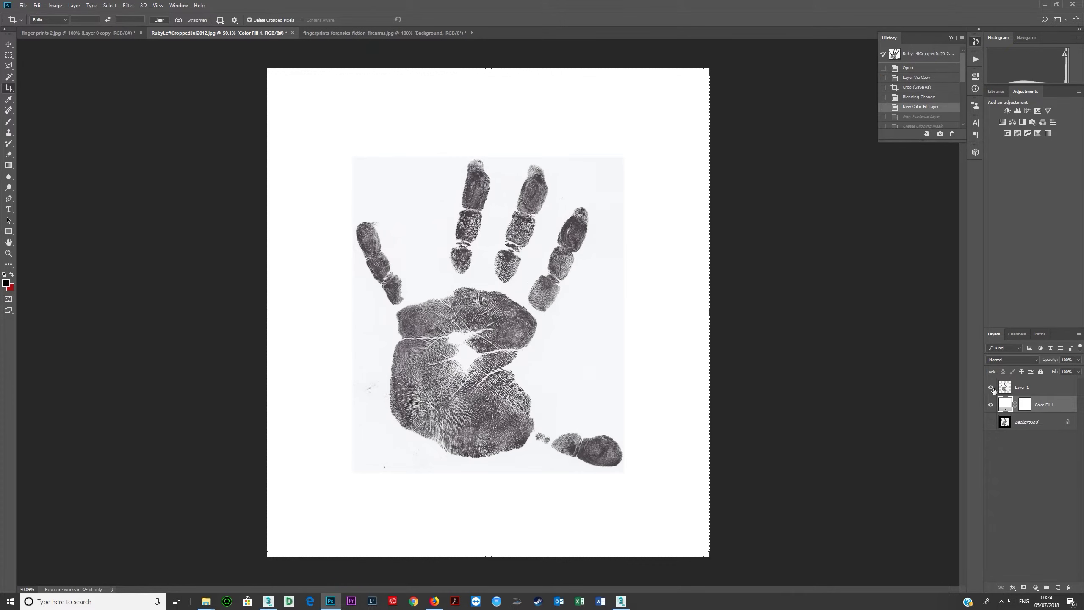
{"action": "left_click", "coordinate": [990, 388]}
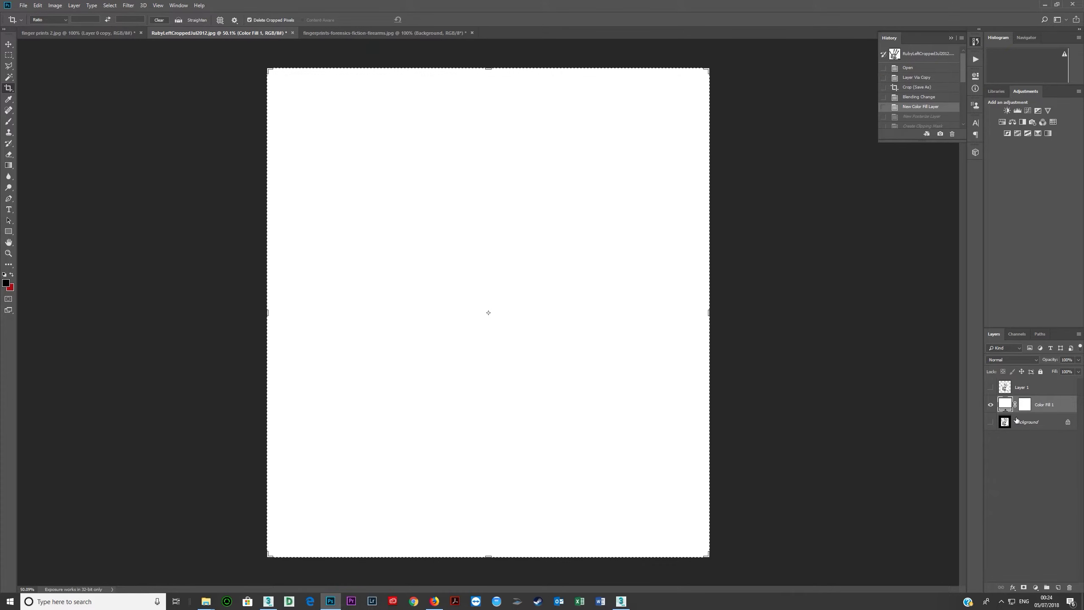
{"action": "left_click", "coordinate": [990, 405]}
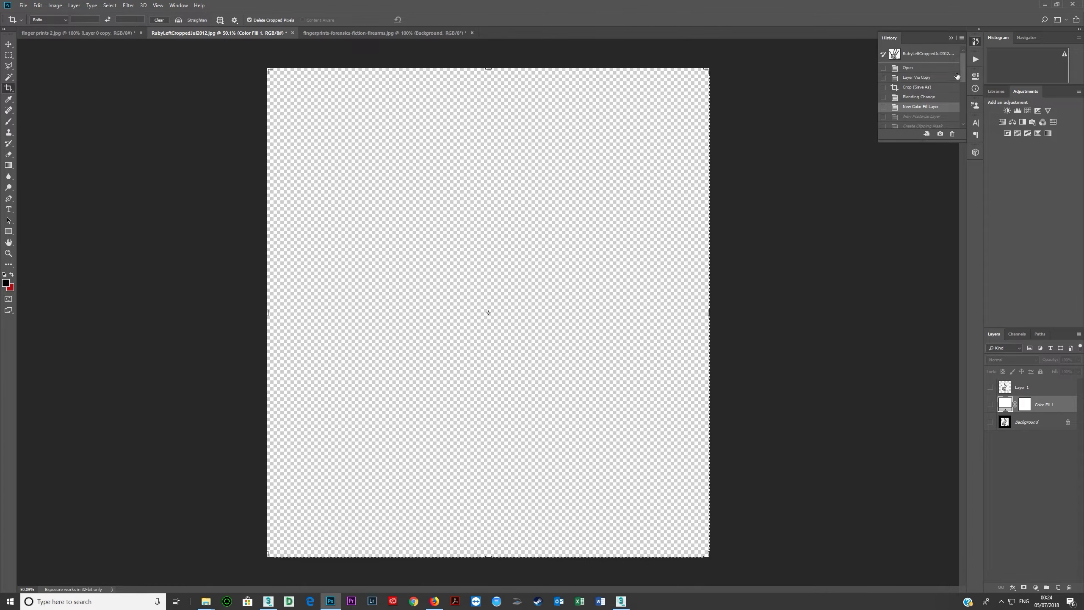
{"action": "left_click", "coordinate": [926, 55]}
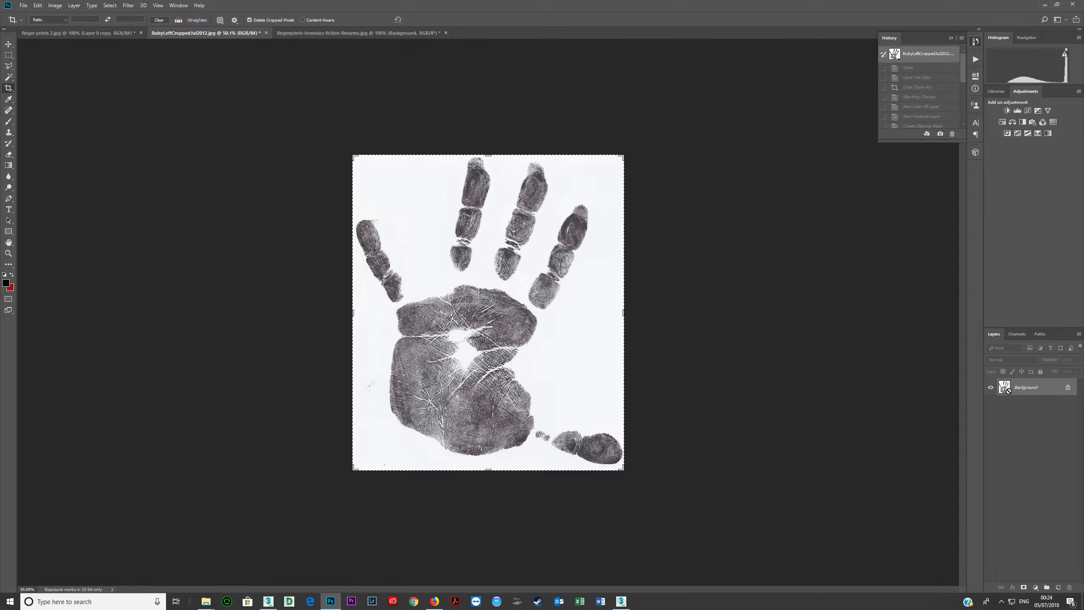
Step: Duplicate the Background layer and extend the canvas on all four sides of the handprint with the Crop tool
{"action": "key", "text": "ctrl+j"}
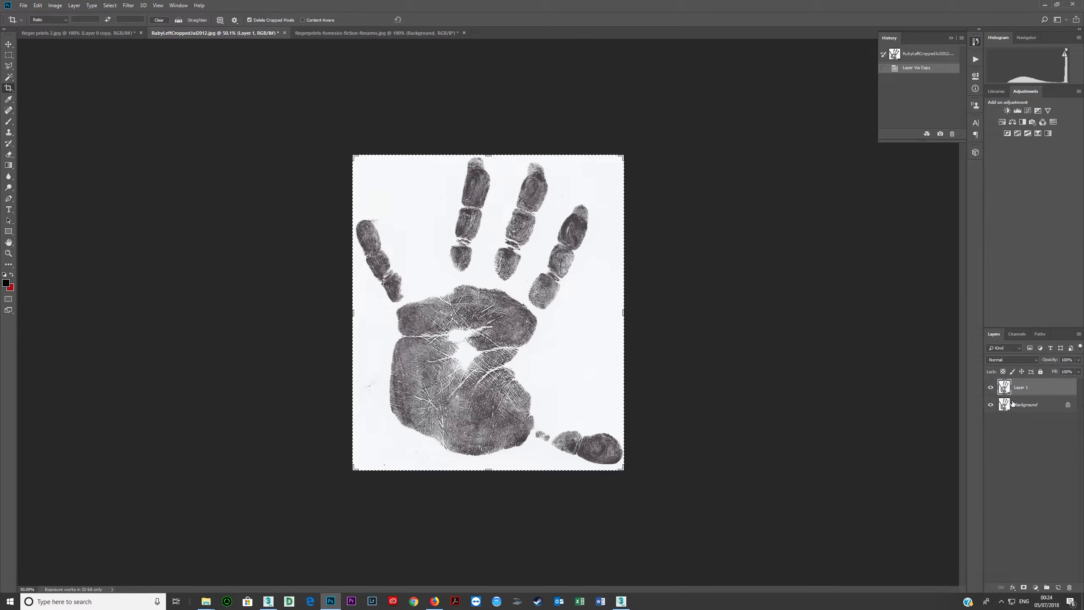
{"action": "left_click", "coordinate": [950, 39]}
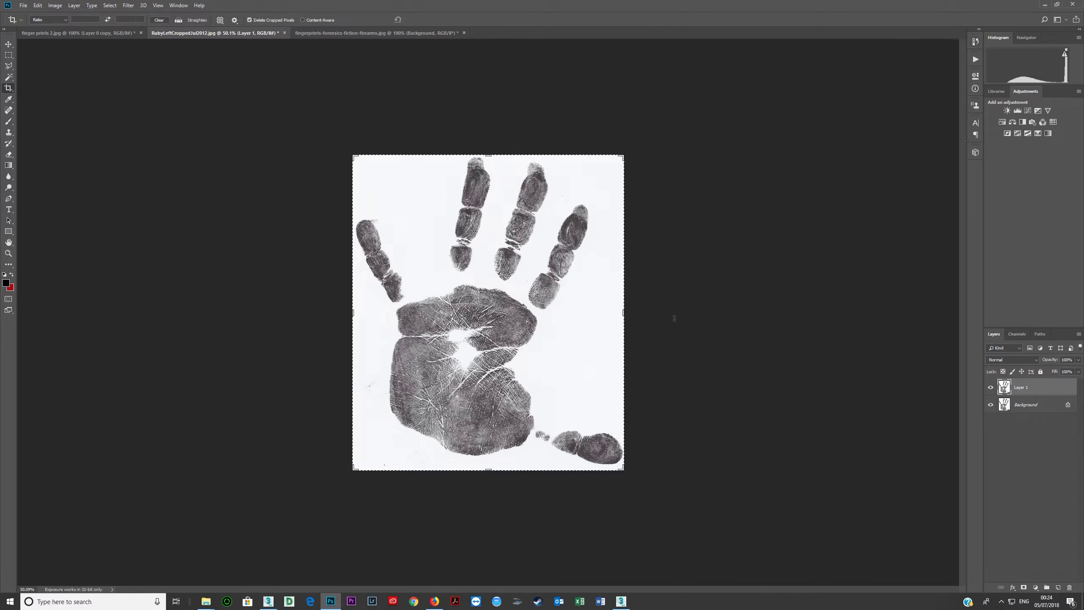
{"action": "left_click", "coordinate": [488, 294]}
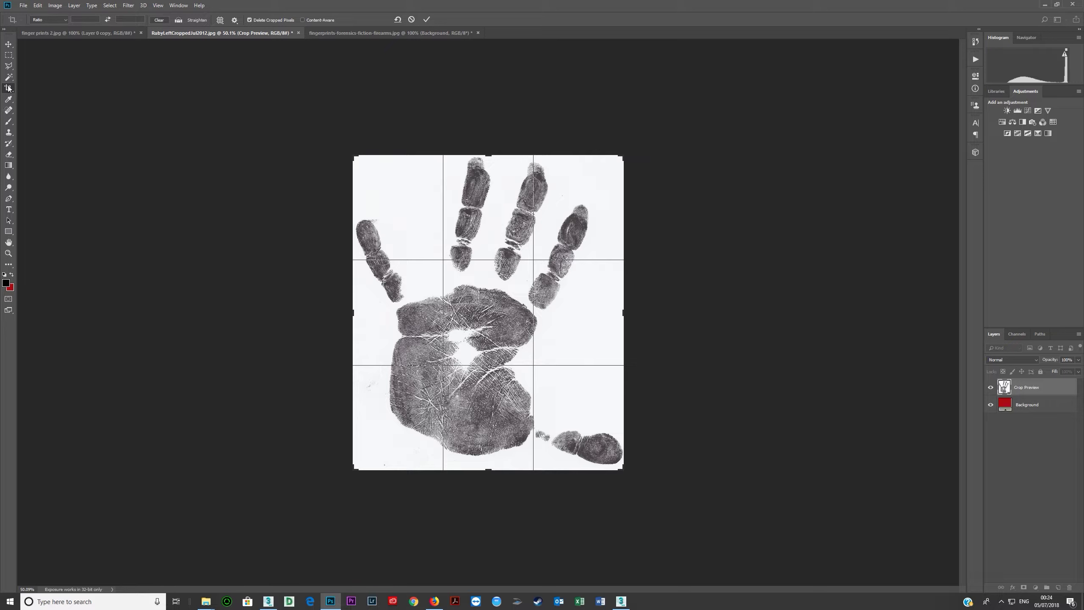
{"action": "left_click_drag", "start_coordinate": [491, 159], "coordinate": [489, 110]}
{"action": "left_click_drag", "start_coordinate": [355, 311], "coordinate": [268, 310]}
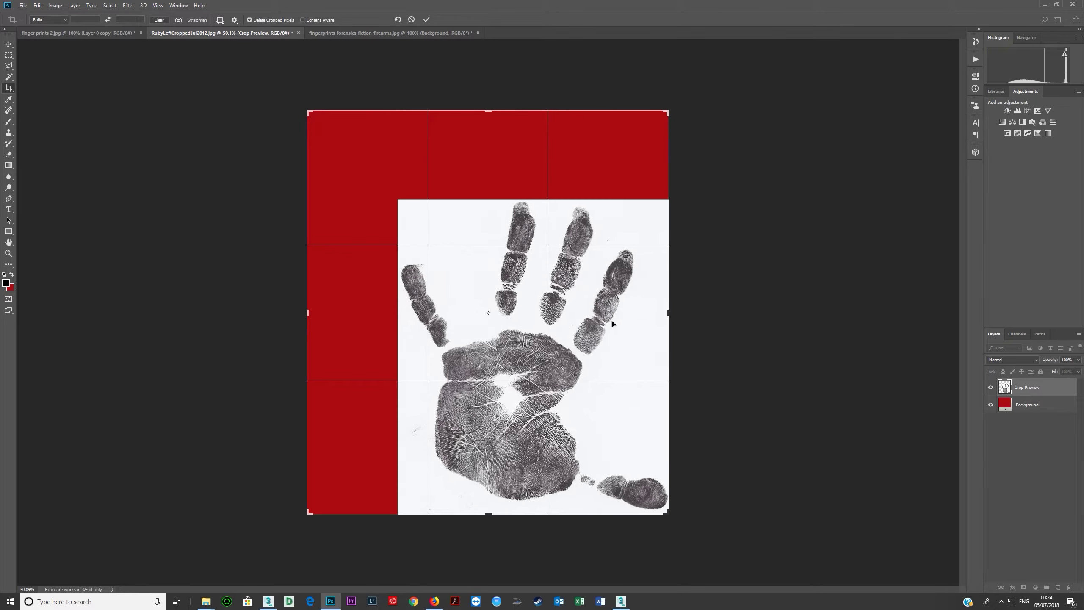
{"action": "left_click_drag", "start_coordinate": [669, 324], "coordinate": [708, 304]}
{"action": "left_click_drag", "start_coordinate": [490, 517], "coordinate": [521, 540]}
{"action": "left_click_drag", "start_coordinate": [699, 314], "coordinate": [727, 302]}
{"action": "key", "text": "Return"}
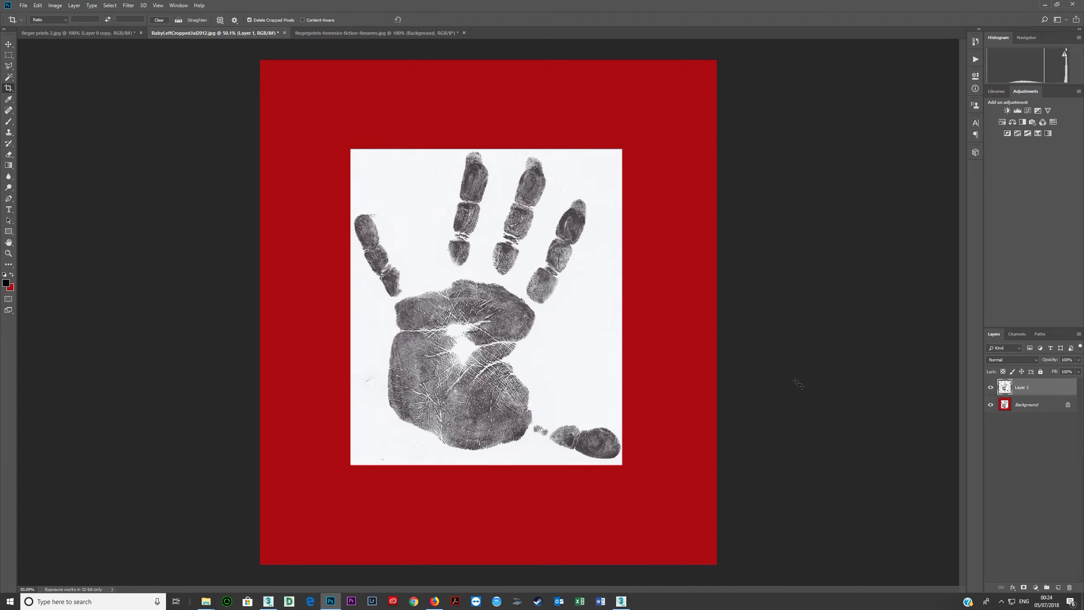
Step: Hide the Background layer and add a white (ffffff) solid color fill layer between it and Layer 1
{"action": "left_click", "coordinate": [991, 405]}
{"action": "left_click", "coordinate": [1028, 404]}
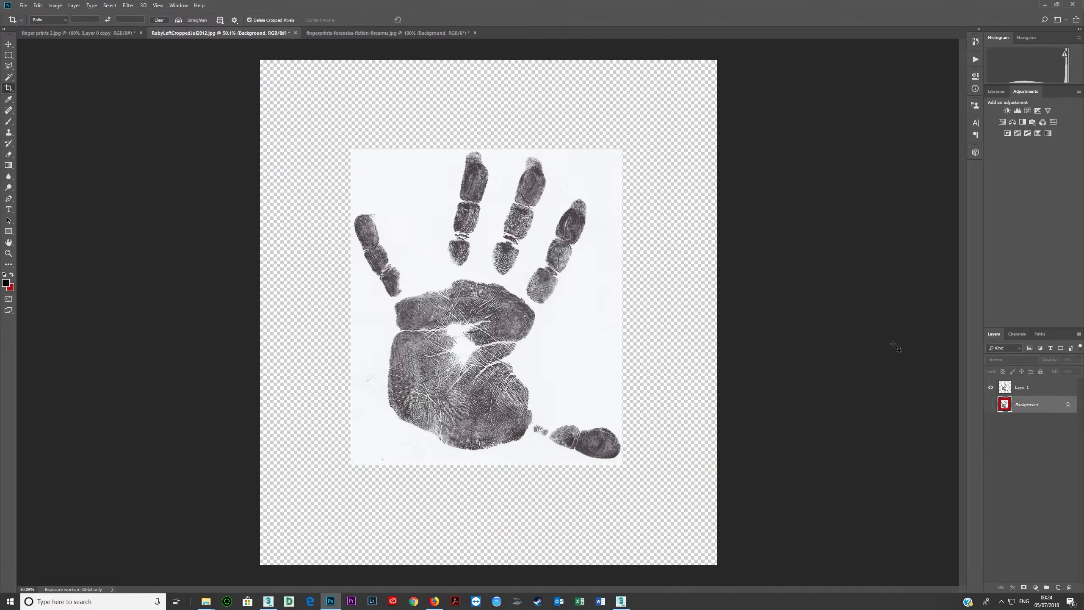
{"action": "left_click", "coordinate": [75, 6]}
{"action": "mouse_move", "coordinate": [106, 110]}
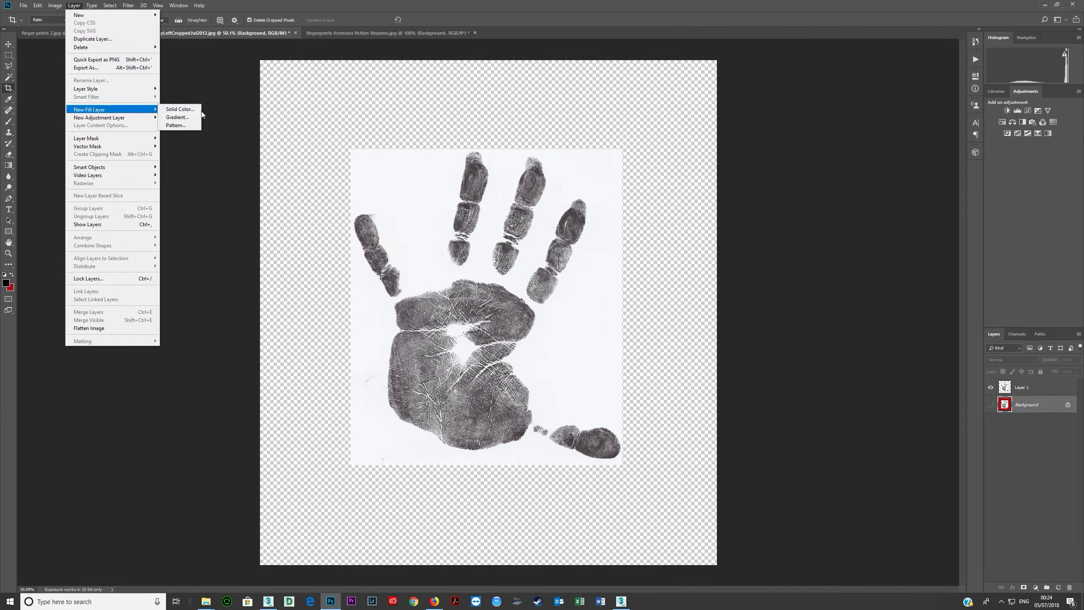
{"action": "left_click", "coordinate": [180, 109]}
{"action": "left_click", "coordinate": [603, 146]}
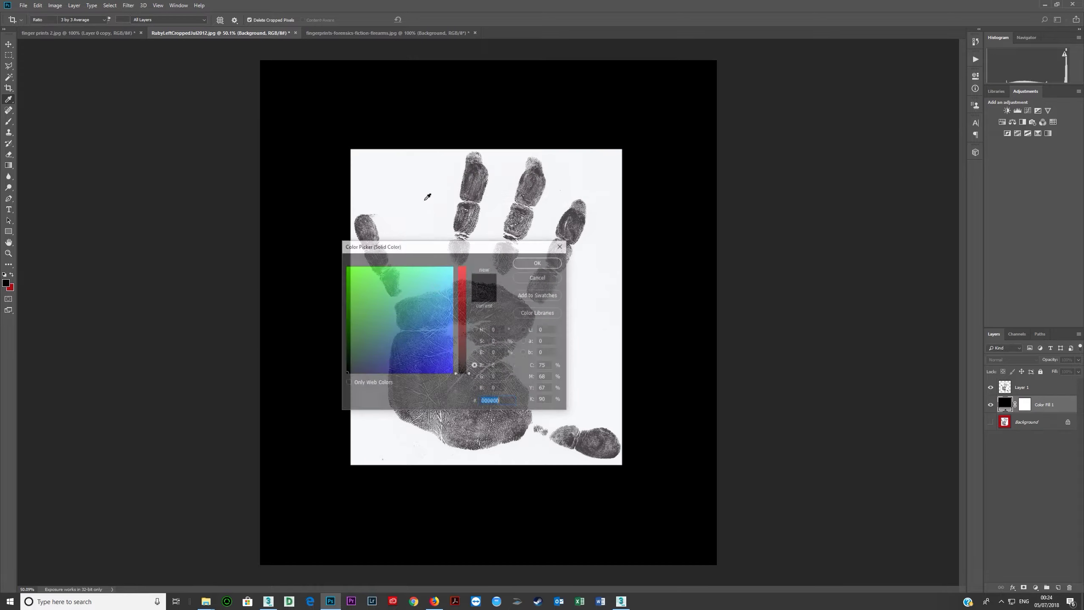
{"action": "type", "text": "ffffff"}
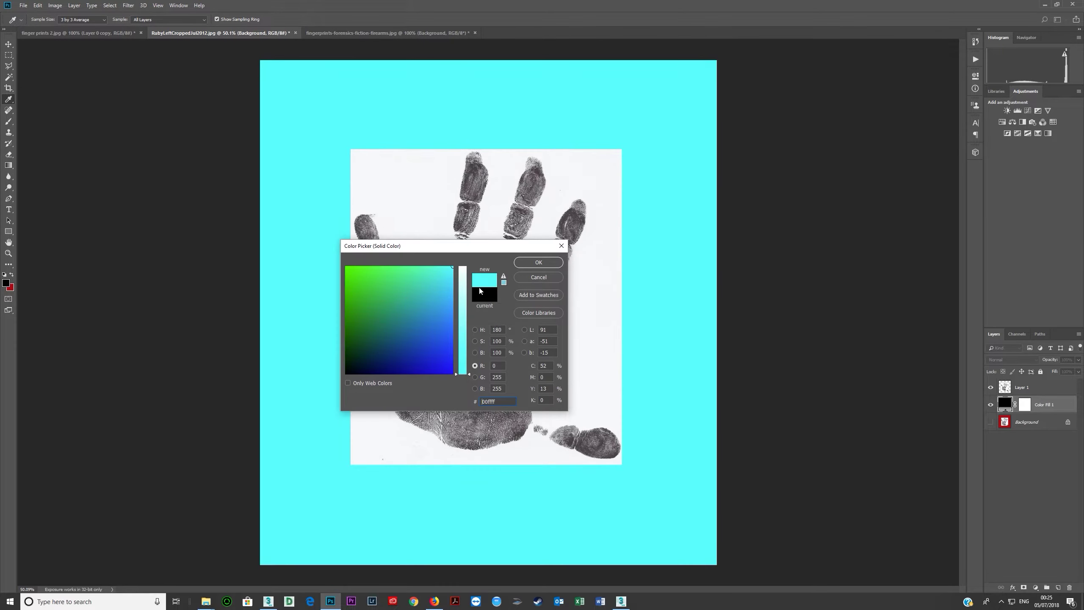
{"action": "left_click", "coordinate": [532, 268]}
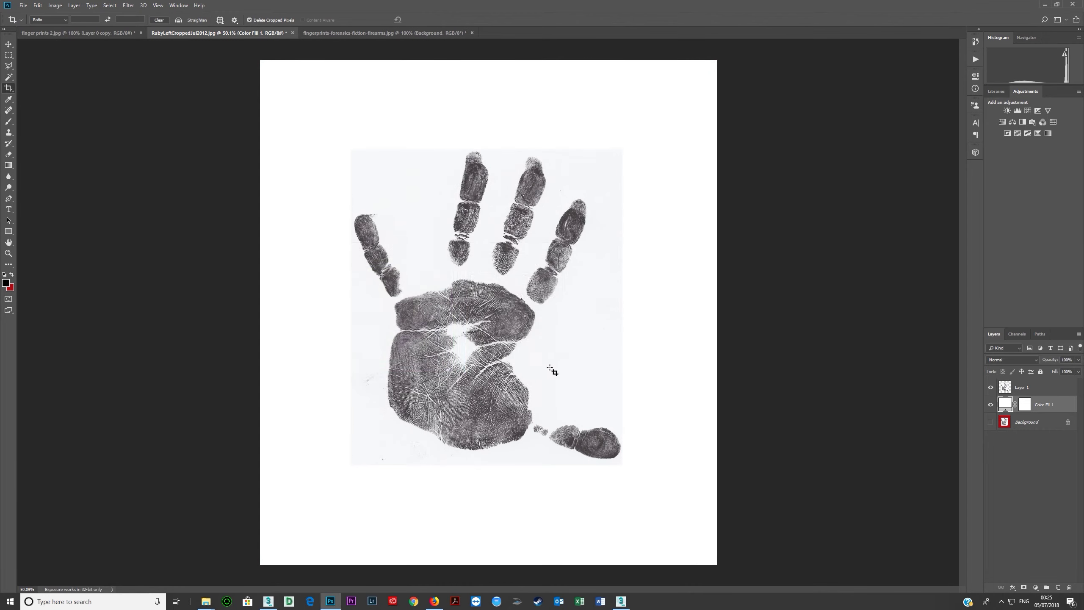
Step: Set Layer 1's blend mode to Multiply, comparing it with Normal
{"action": "left_click", "coordinate": [1040, 393]}
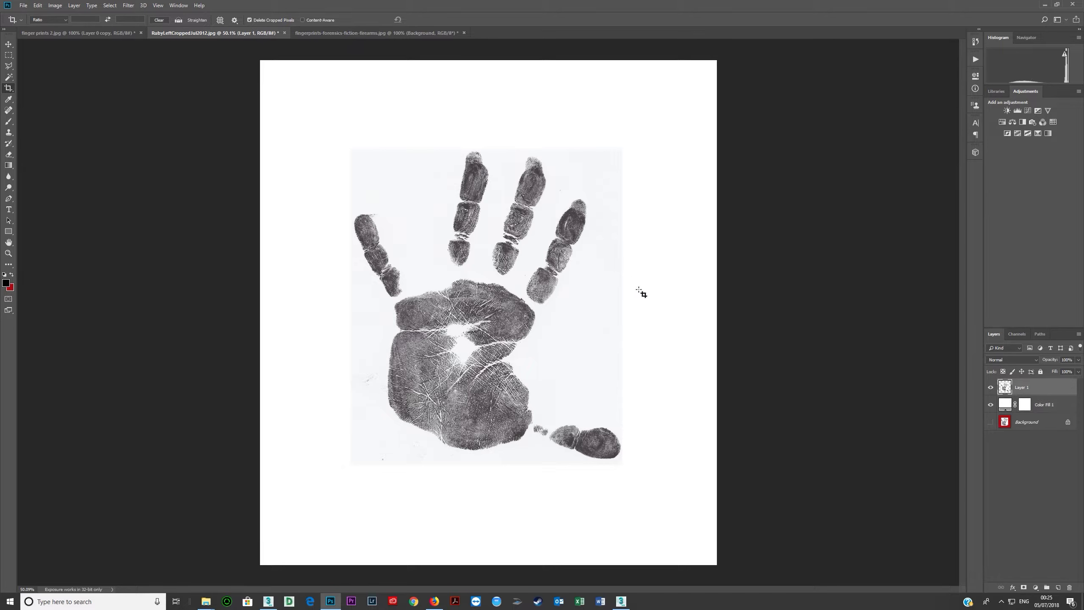
{"action": "key", "text": "w"}
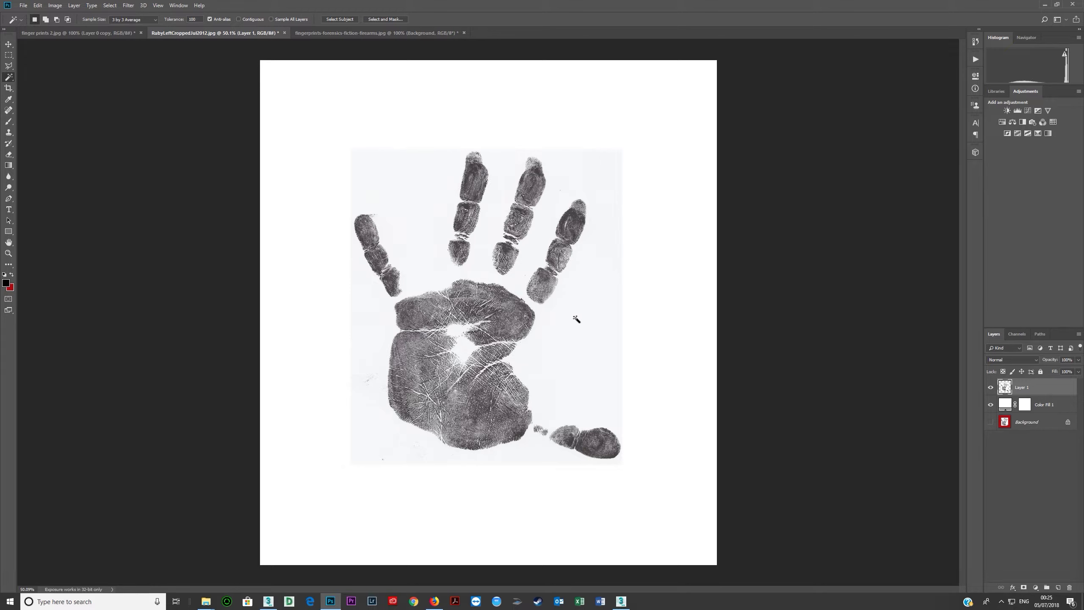
{"action": "left_click", "coordinate": [1007, 359]}
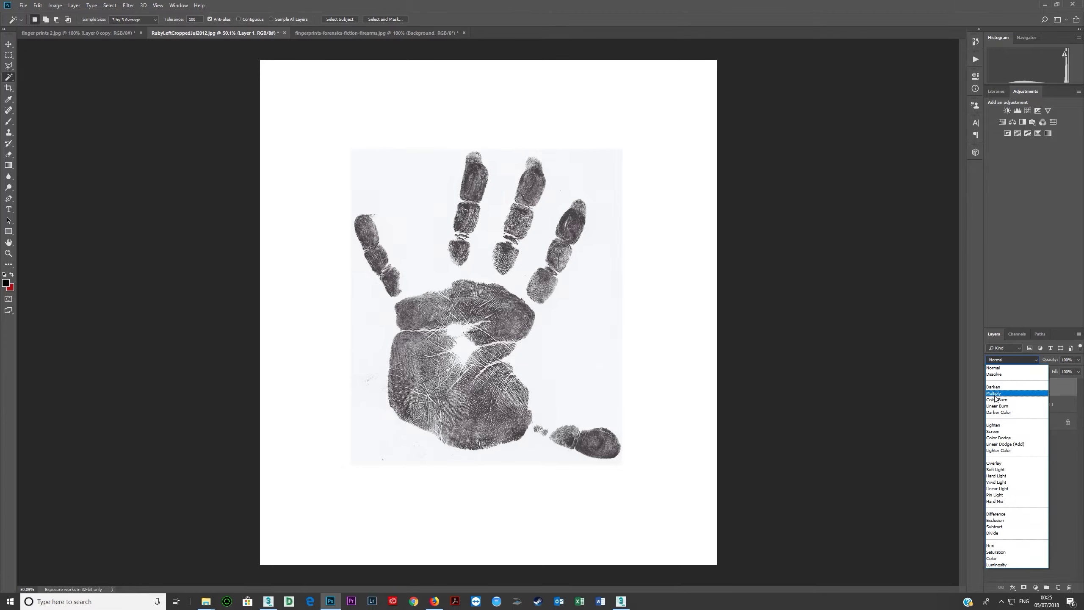
{"action": "left_click", "coordinate": [1001, 390]}
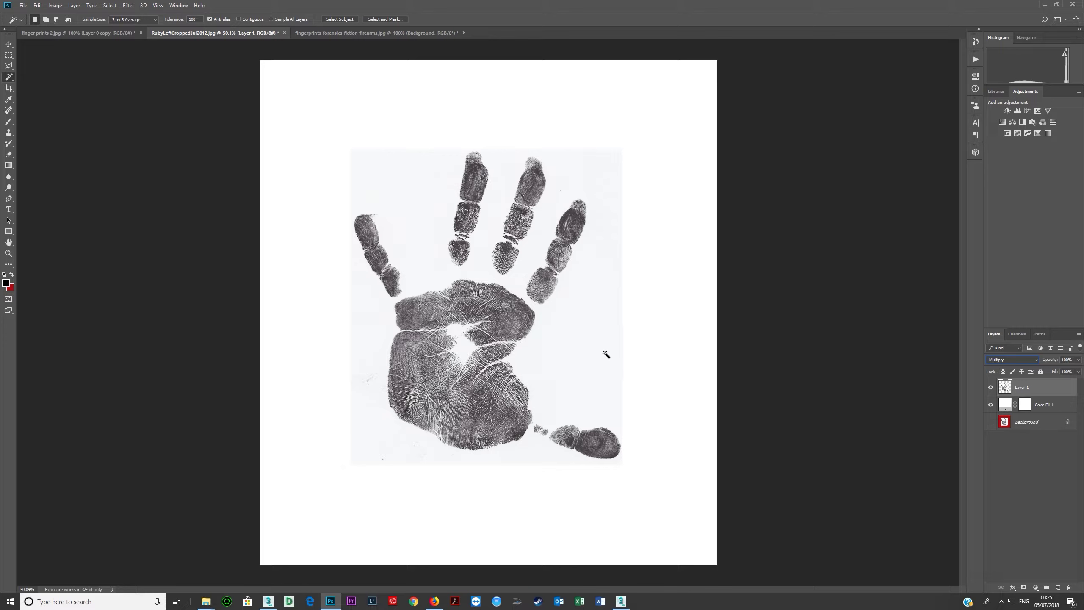
{"action": "left_click", "coordinate": [1011, 360]}
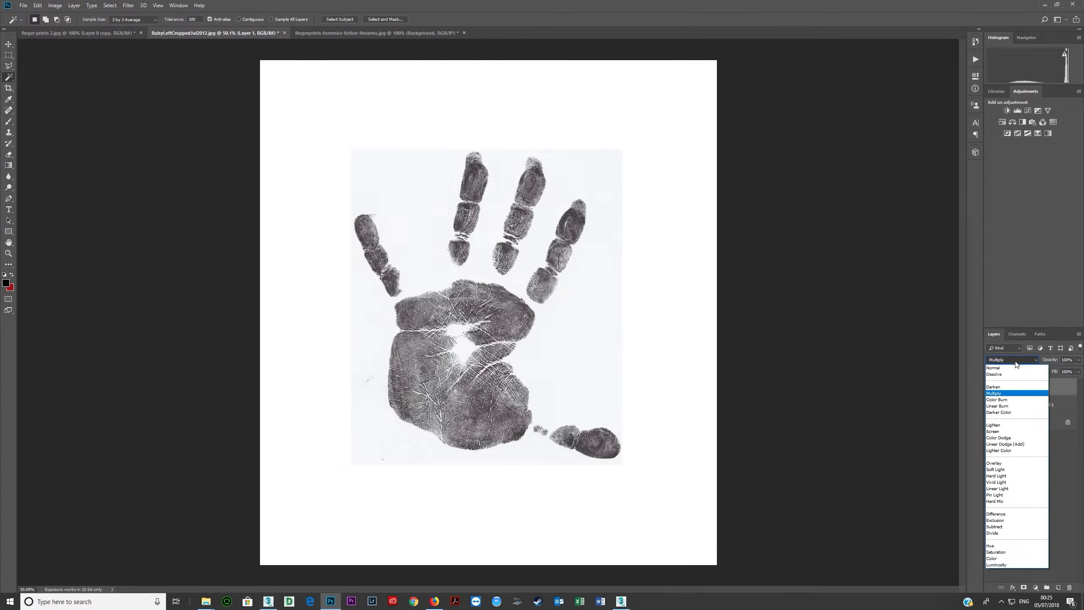
{"action": "left_click", "coordinate": [1010, 366]}
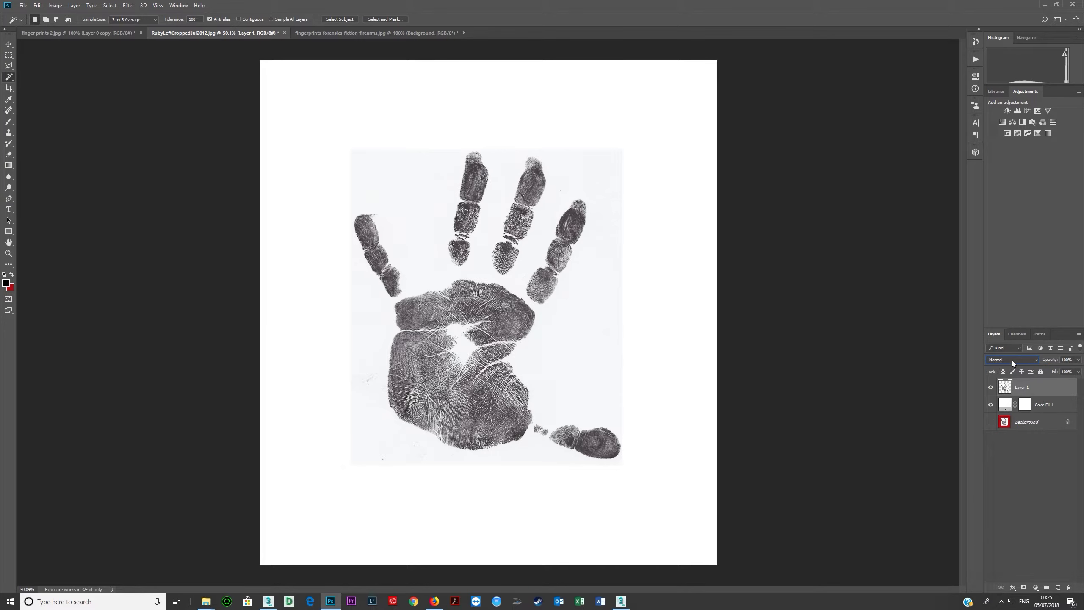
{"action": "left_click", "coordinate": [1012, 361]}
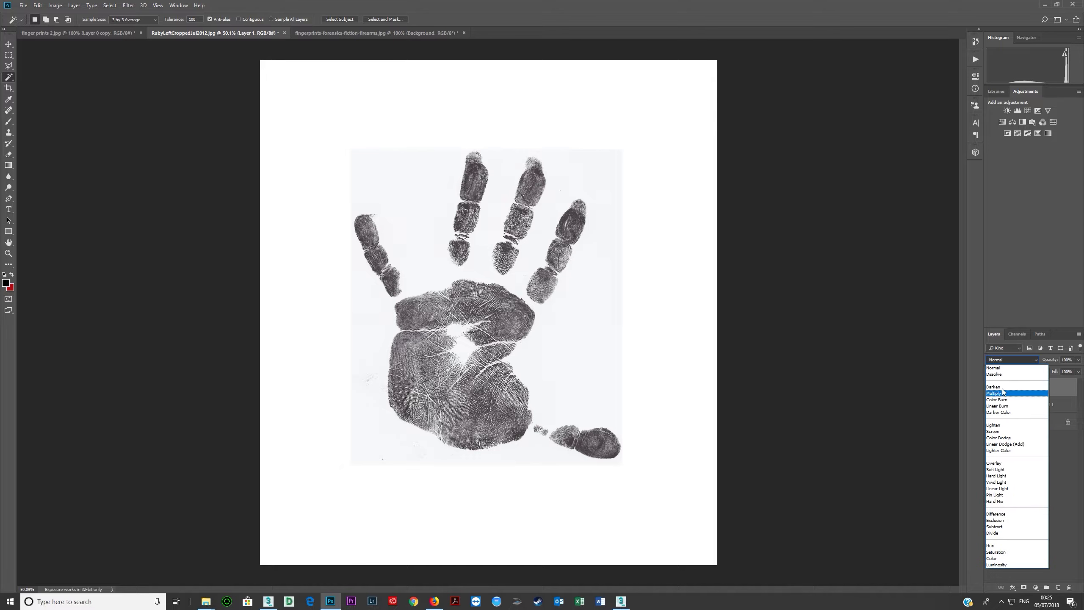
{"action": "left_click", "coordinate": [1016, 393]}
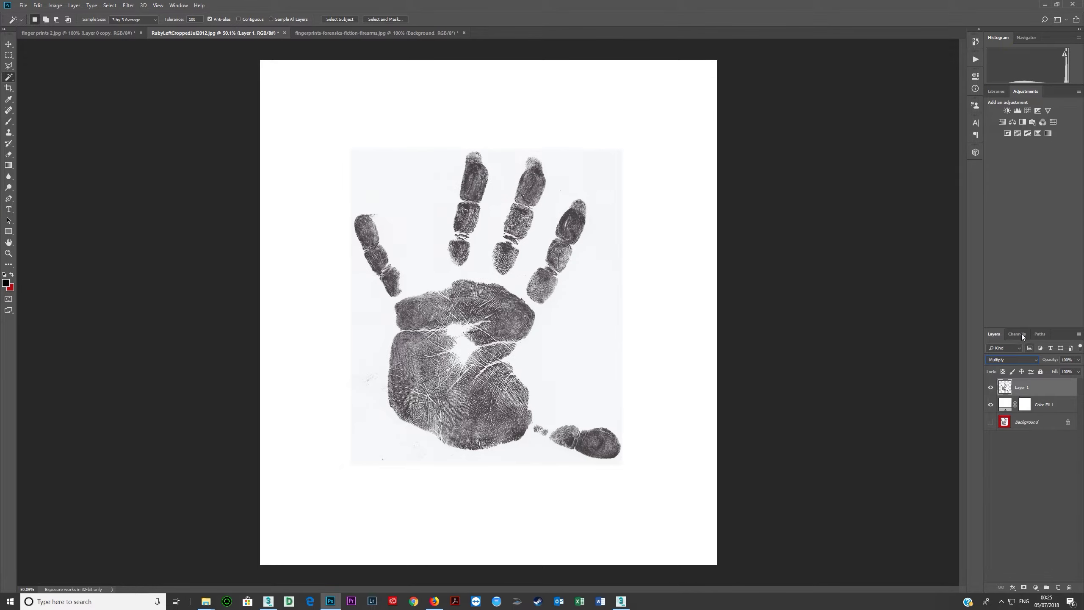
Step: Add a Curves adjustment clipped to Layer 1 and raise its midtones to whiten the paper around the handprint
{"action": "left_click", "coordinate": [1028, 110]}
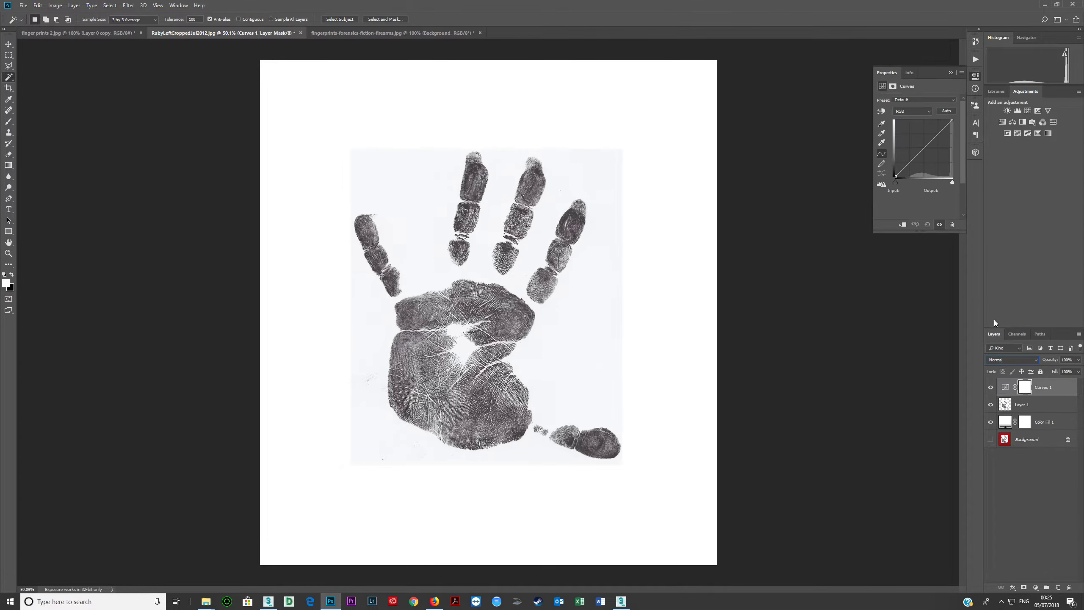
{"action": "left_click", "coordinate": [1024, 396], "text": "alt"}
{"action": "left_click_drag", "start_coordinate": [924, 145], "coordinate": [922, 131]}
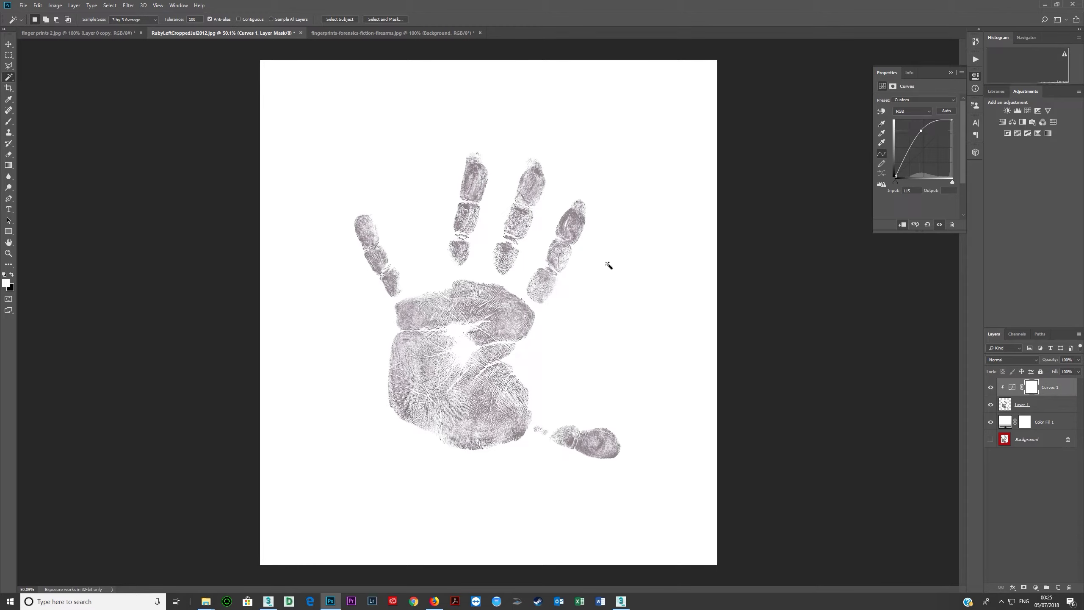
Step: Save the edited handprint as a JPEG named "hand print new" in the maps folder
{"action": "left_click", "coordinate": [23, 5]}
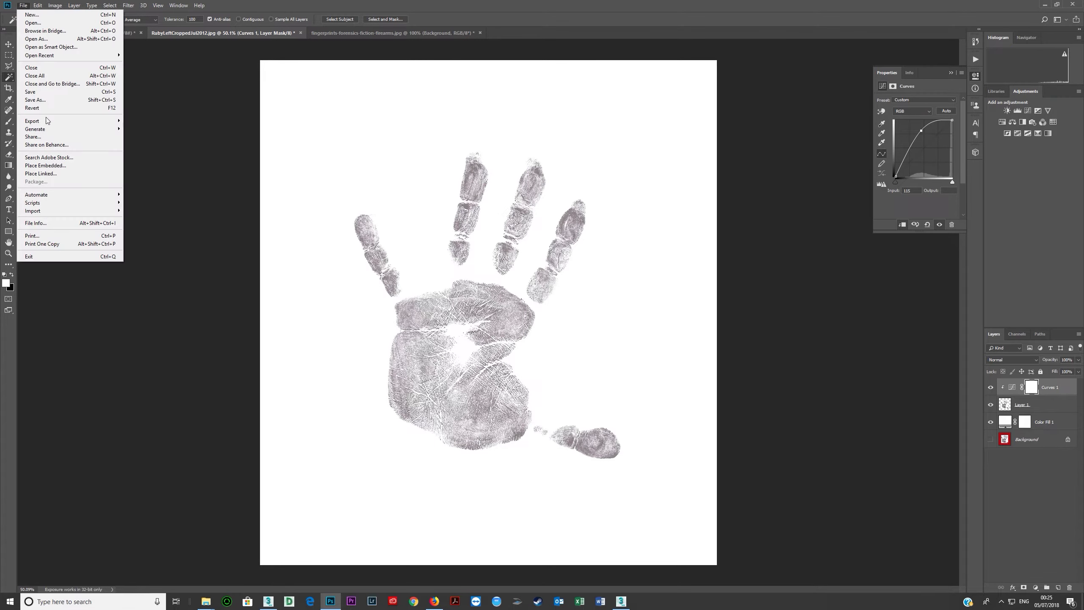
{"action": "left_click", "coordinate": [43, 99]}
{"action": "left_click", "coordinate": [491, 275]}
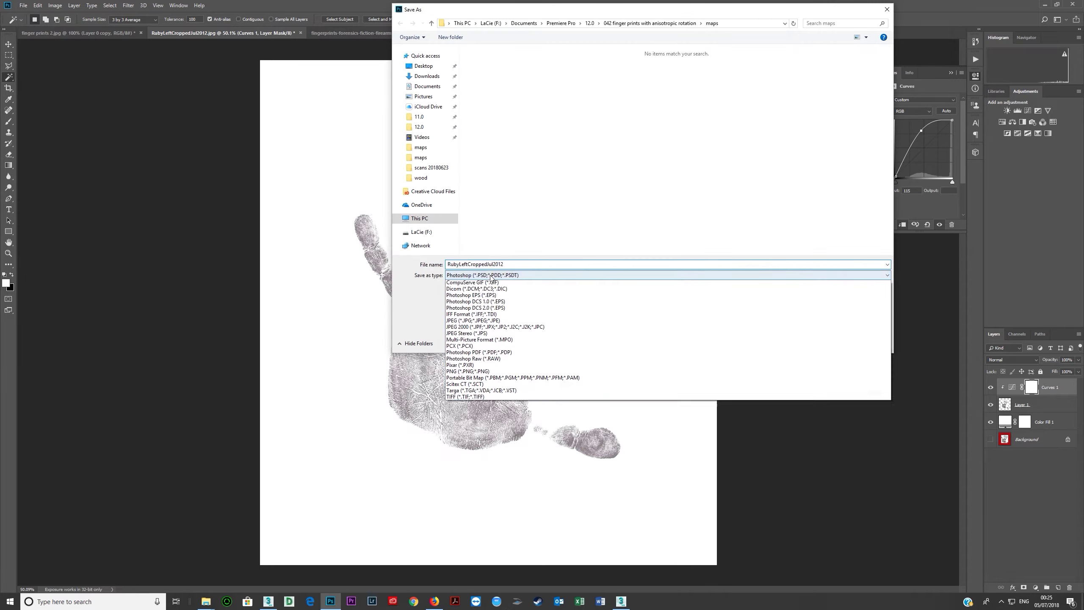
{"action": "left_click", "coordinate": [476, 341]}
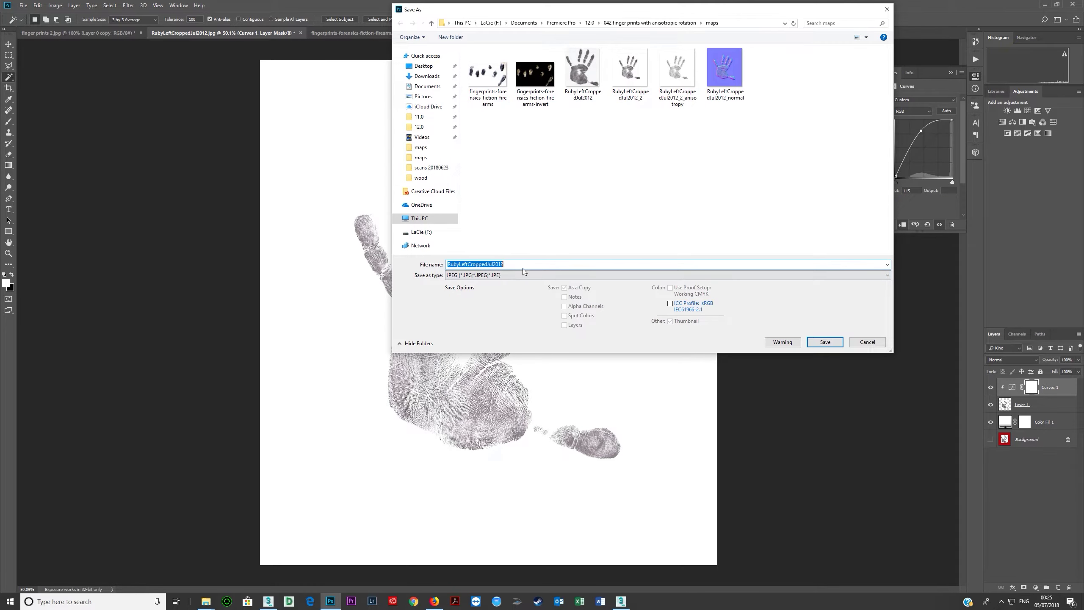
{"action": "type", "text": "hand print new"}
{"action": "key", "text": "Return"}
{"action": "key", "text": "Return"}
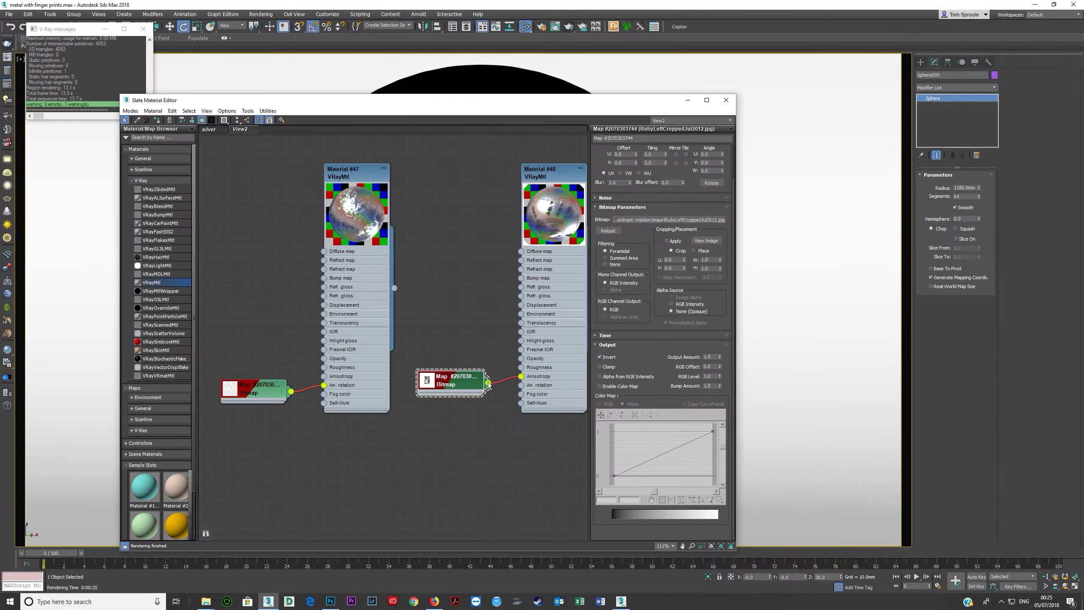
Step: Replace the handprint bitmap's image with "hand print new" from the maps folder and turn off its Invert option
{"action": "left_click", "coordinate": [642, 220]}
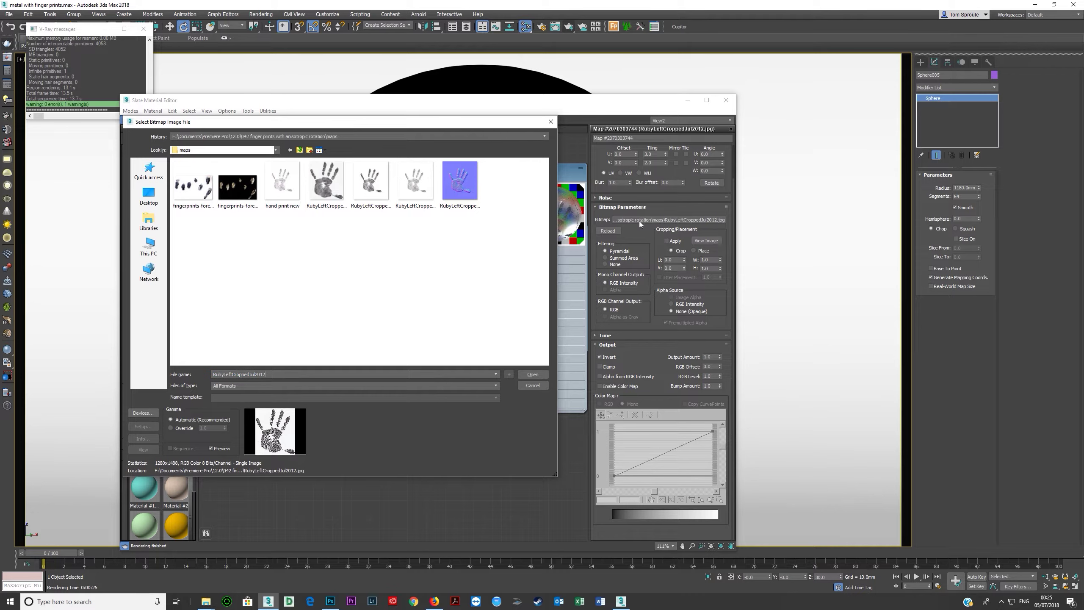
{"action": "left_click", "coordinate": [278, 189]}
{"action": "double_click", "coordinate": [278, 189]}
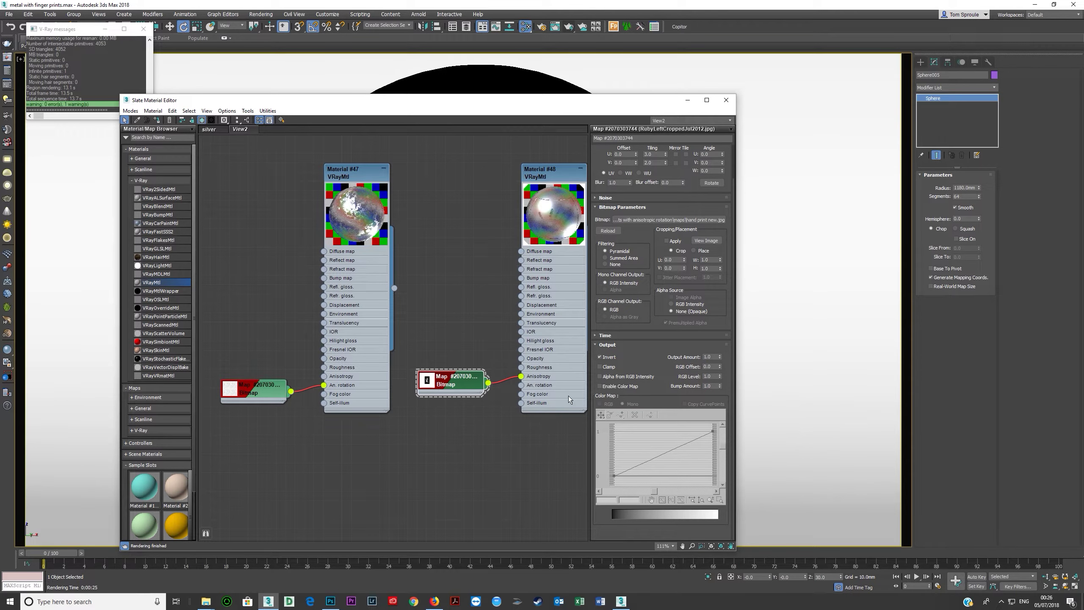
{"action": "left_click", "coordinate": [599, 357]}
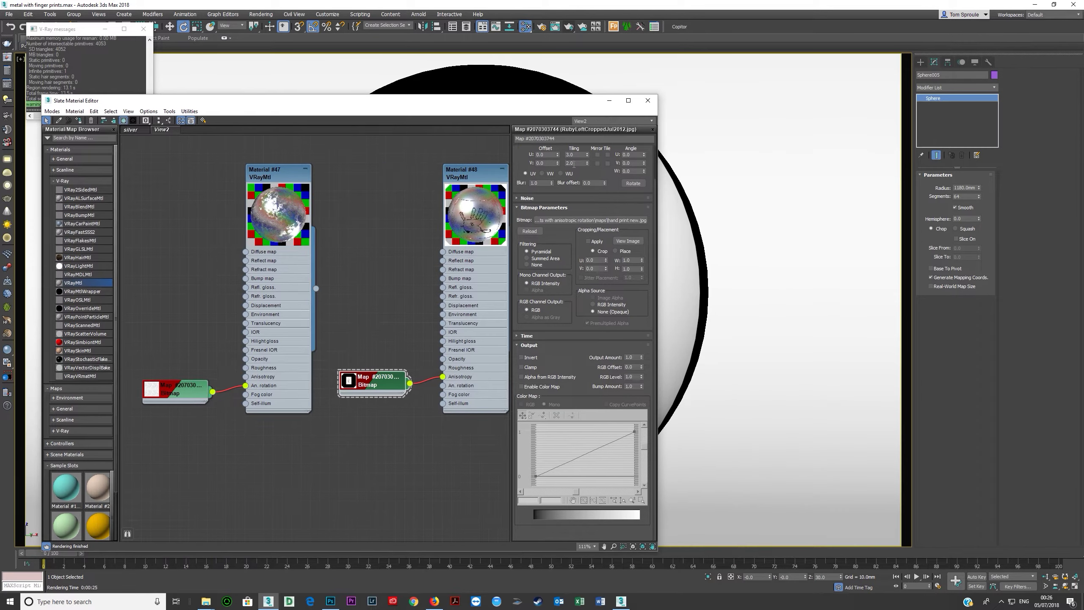
Step: Set the handprint bitmap's tiling to U 2.0 and V 1.2, keeping the sphere visible beside the material editor
{"action": "double_click", "coordinate": [576, 155]}
{"action": "type", "text": "2"}
{"action": "key", "text": "Tab"}
{"action": "type", "text": "1"}
{"action": "key", "text": "Return"}
{"action": "left_click_drag", "start_coordinate": [501, 104], "coordinate": [874, 101]}
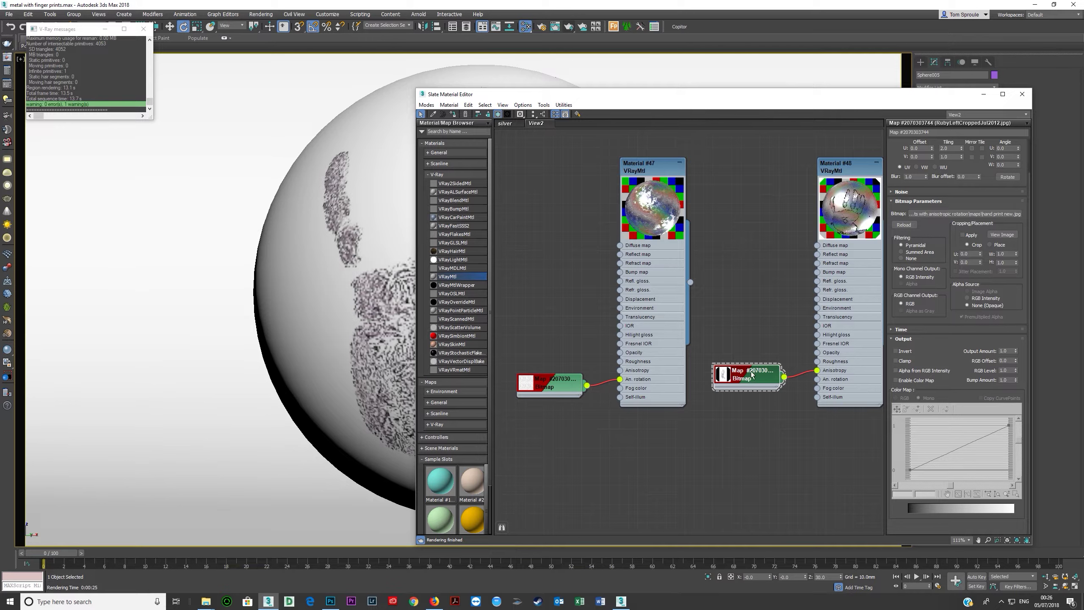
{"action": "double_click", "coordinate": [951, 156]}
{"action": "type", "text": "1.2"}
{"action": "key", "text": "Return"}
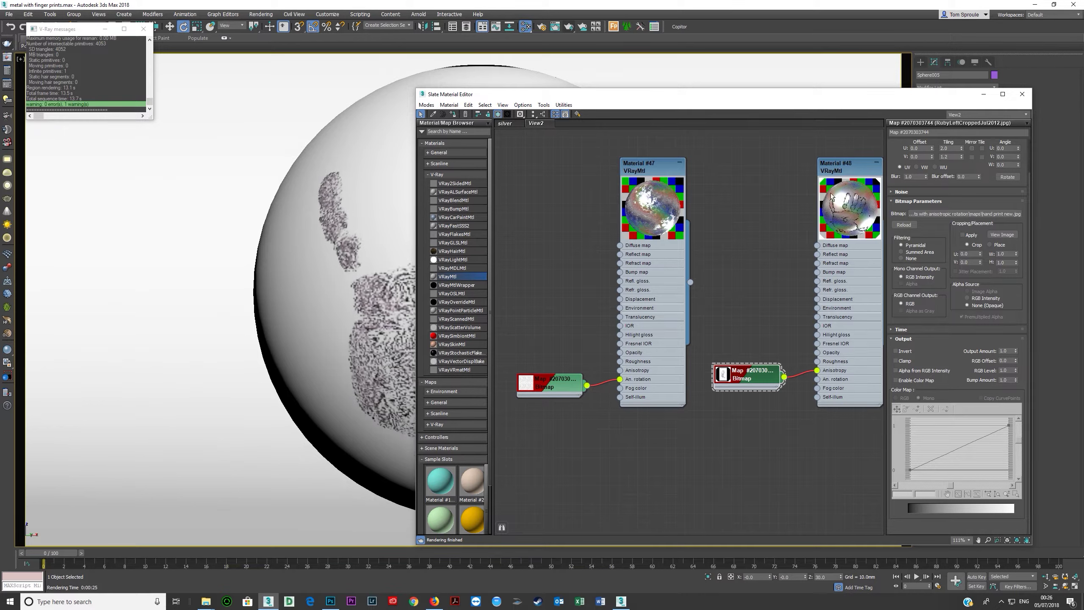
Step: Duplicate the handprint bitmap, wire the copy to Material #48's An. rotation and enable Invert on the copy
{"action": "mouse_move", "coordinate": [753, 378]}
{"action": "left_mouse_down"}
{"action": "mouse_move", "coordinate": [753, 348]}
{"action": "mouse_move", "coordinate": [753, 359]}
{"action": "left_mouse_up"}
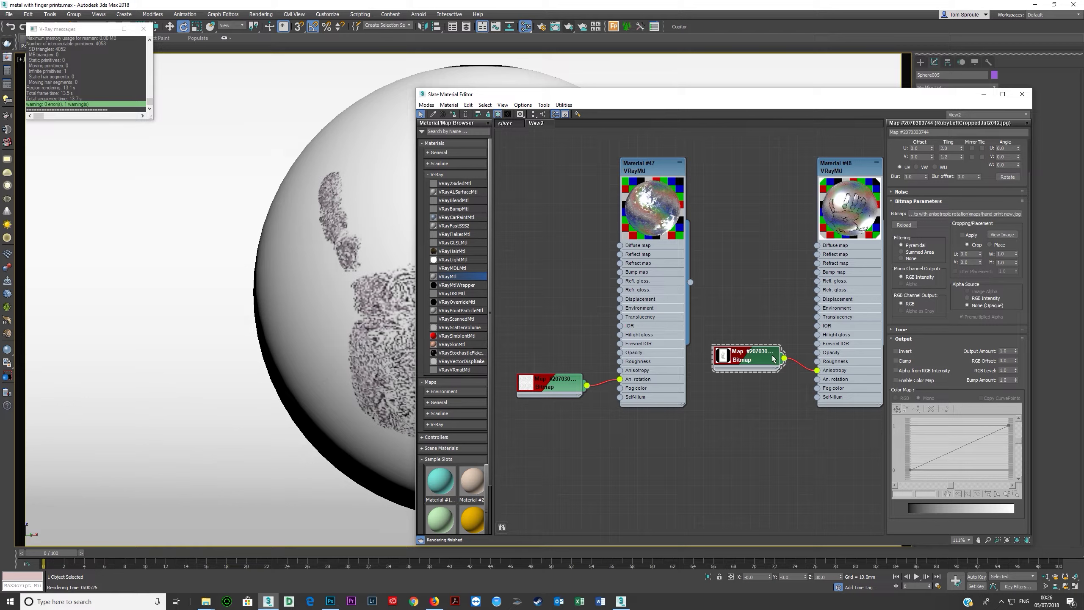
{"action": "mouse_move", "coordinate": [755, 358]}
{"action": "left_mouse_down", "text": "shift"}
{"action": "mouse_move", "coordinate": [747, 423]}
{"action": "mouse_move", "coordinate": [790, 410]}
{"action": "mouse_move", "coordinate": [817, 379]}
{"action": "left_mouse_up", "text": "shift"}
{"action": "left_click_drag", "start_coordinate": [741, 426], "coordinate": [751, 416]}
{"action": "left_click", "coordinate": [751, 415]}
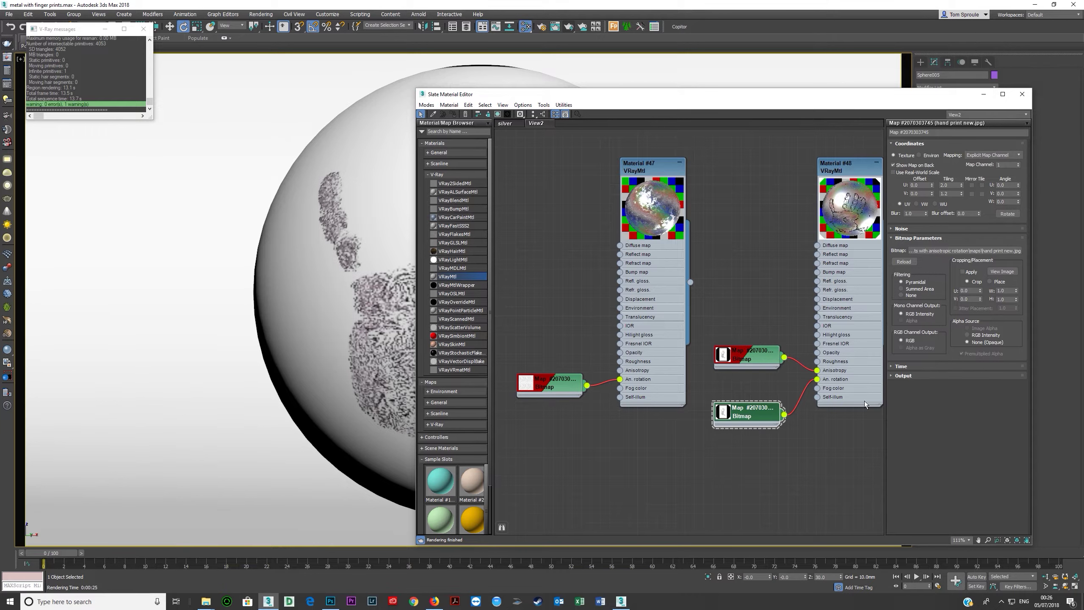
{"action": "left_click", "coordinate": [903, 375]}
{"action": "left_click", "coordinate": [896, 351]}
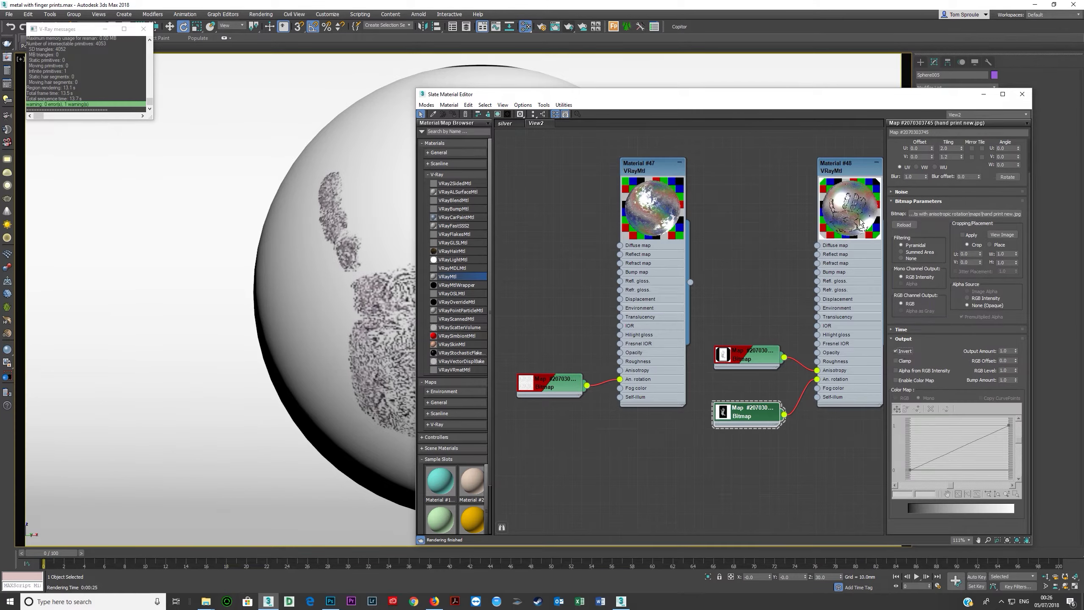
Step: Disconnect the bitmap copy from An. rotation and enable Invert on the bitmap feeding Anisotropy
{"action": "left_click_drag", "start_coordinate": [817, 378], "coordinate": [794, 404]}
{"action": "double_click", "coordinate": [764, 358]}
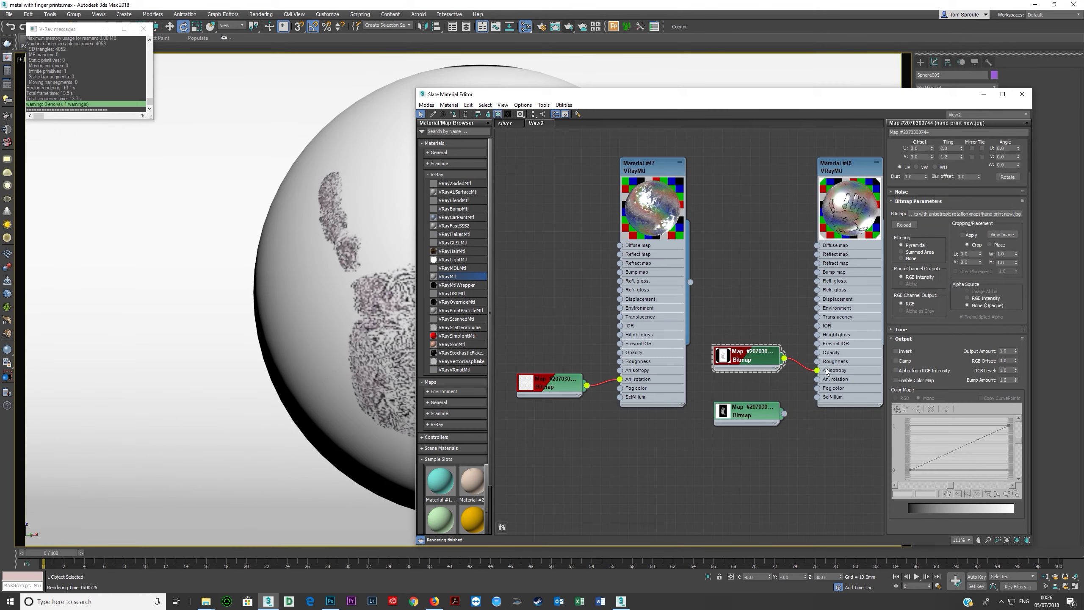
{"action": "left_click", "coordinate": [896, 351]}
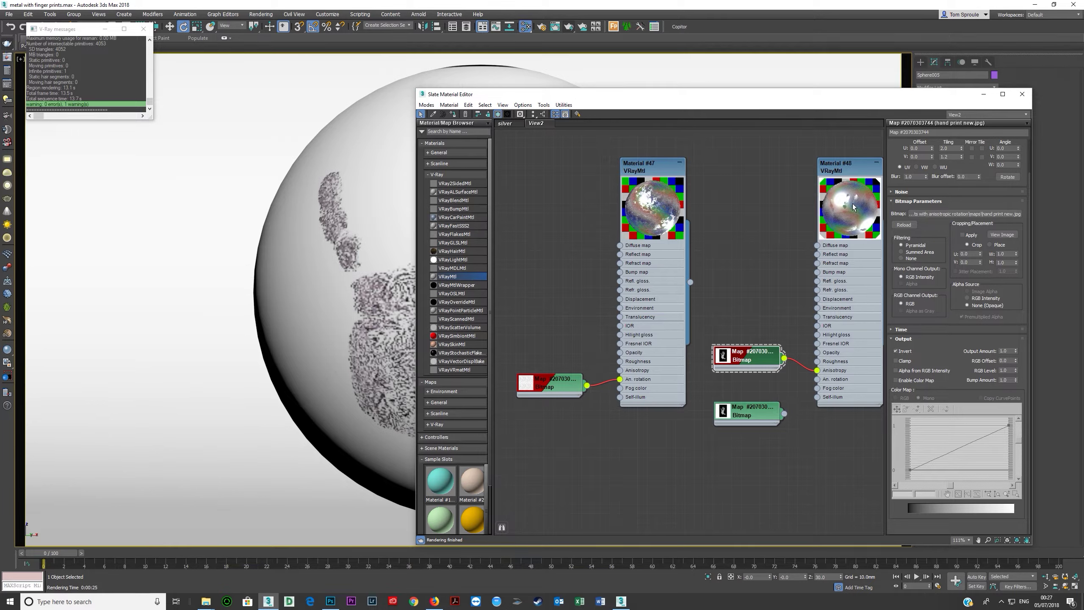
{"action": "left_click_drag", "start_coordinate": [777, 413], "coordinate": [797, 395]}
Step: Try a V tiling of 2.4 on the handprint bitmap feeding Anisotropy and undo it
{"action": "left_click", "coordinate": [844, 192]}
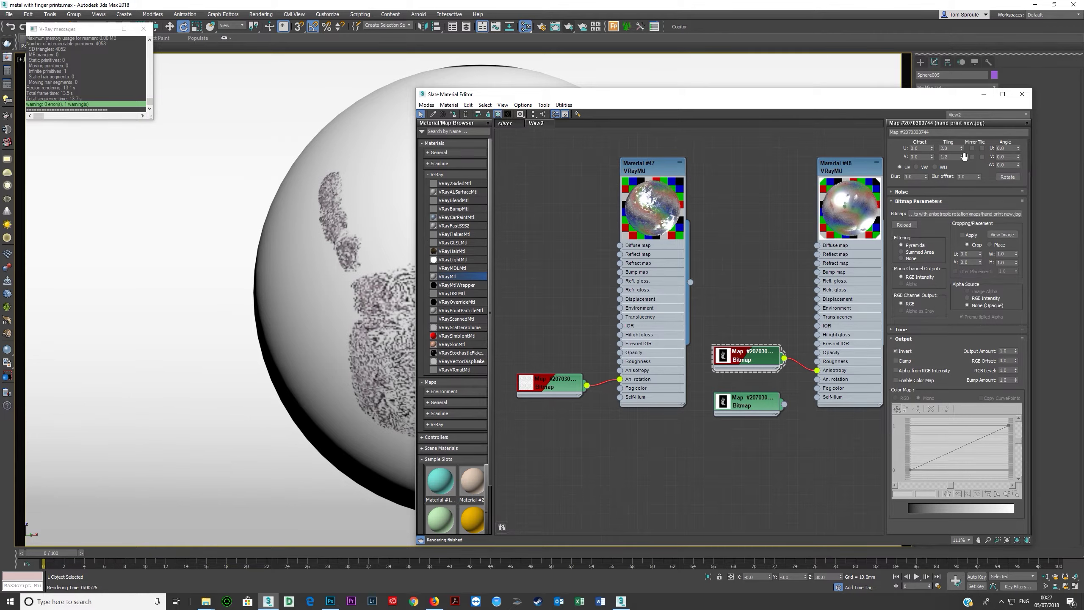
{"action": "left_click_drag", "start_coordinate": [962, 157], "coordinate": [960, 156]}
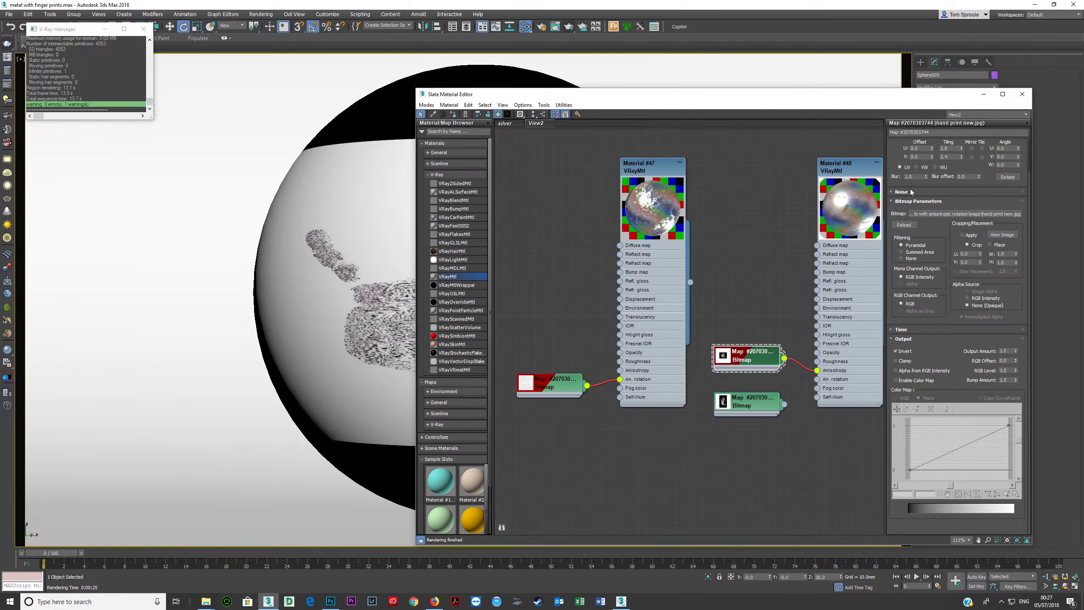
{"action": "key", "text": "ctrl+z"}
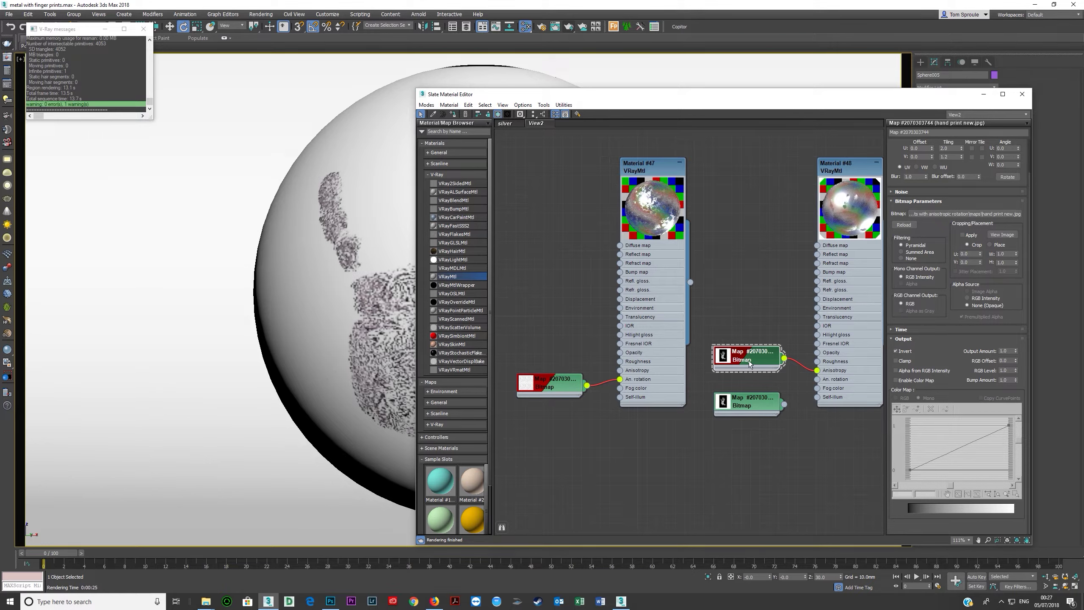
Step: Enable Tile in both U and V for the handprint bitmap and raise its U tiling to about 2.5
{"action": "left_click", "coordinate": [982, 148]}
{"action": "left_click", "coordinate": [982, 148]}
{"action": "left_click", "coordinate": [982, 148]}
{"action": "left_click", "coordinate": [982, 157]}
{"action": "left_click_drag", "start_coordinate": [571, 97], "coordinate": [527, 57]}
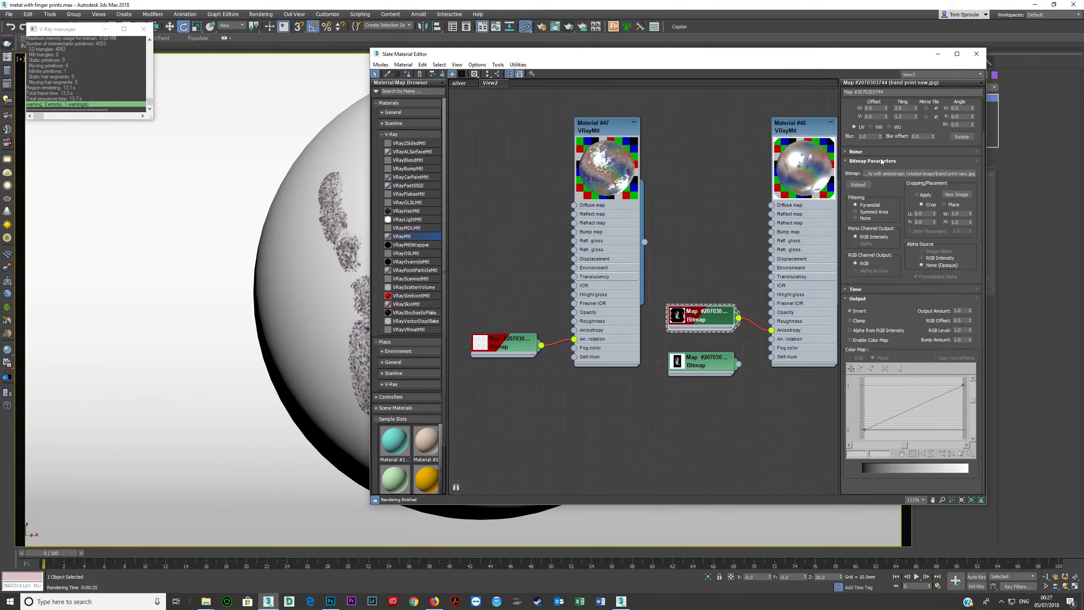
{"action": "left_click_drag", "start_coordinate": [916, 111], "coordinate": [916, 106]}
{"action": "left_click_drag", "start_coordinate": [762, 56], "coordinate": [739, 70]}
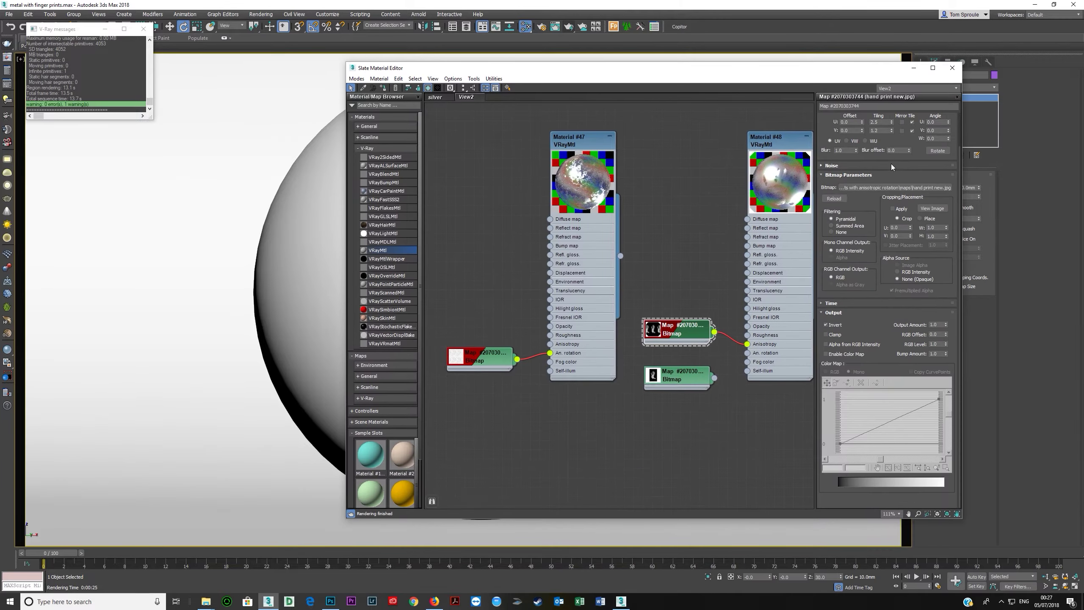
Step: Compare the parameters of the two handprint bitmaps and their effect on Material #48's preview
{"action": "left_click", "coordinate": [692, 380]}
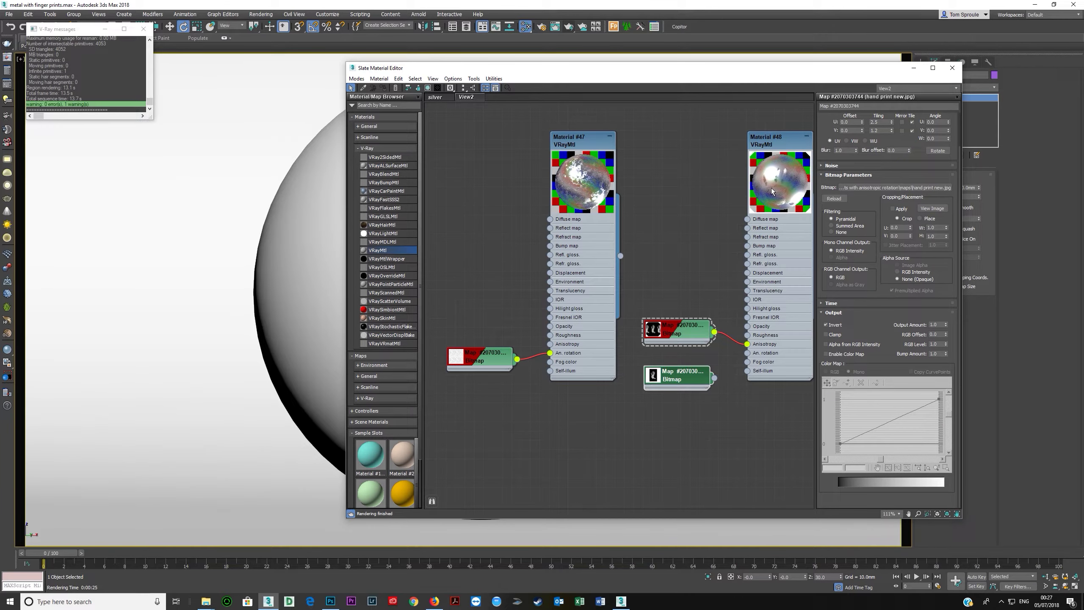
{"action": "left_click", "coordinate": [688, 377]}
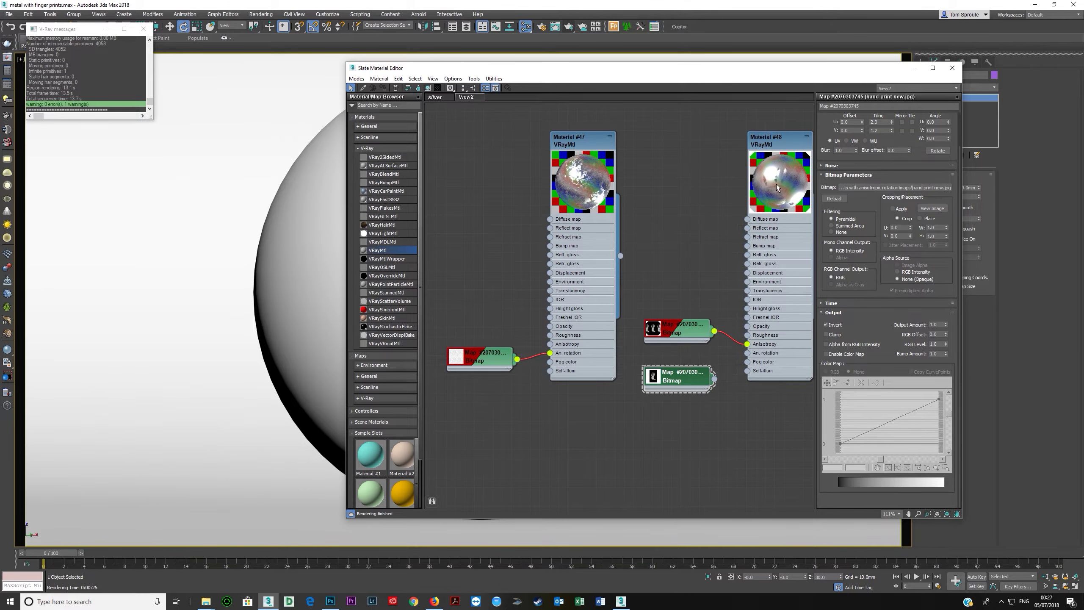
{"action": "mouse_move", "coordinate": [747, 344]}
{"action": "left_mouse_down"}
{"action": "mouse_move", "coordinate": [723, 348]}
{"action": "mouse_move", "coordinate": [746, 345]}
{"action": "left_mouse_up"}
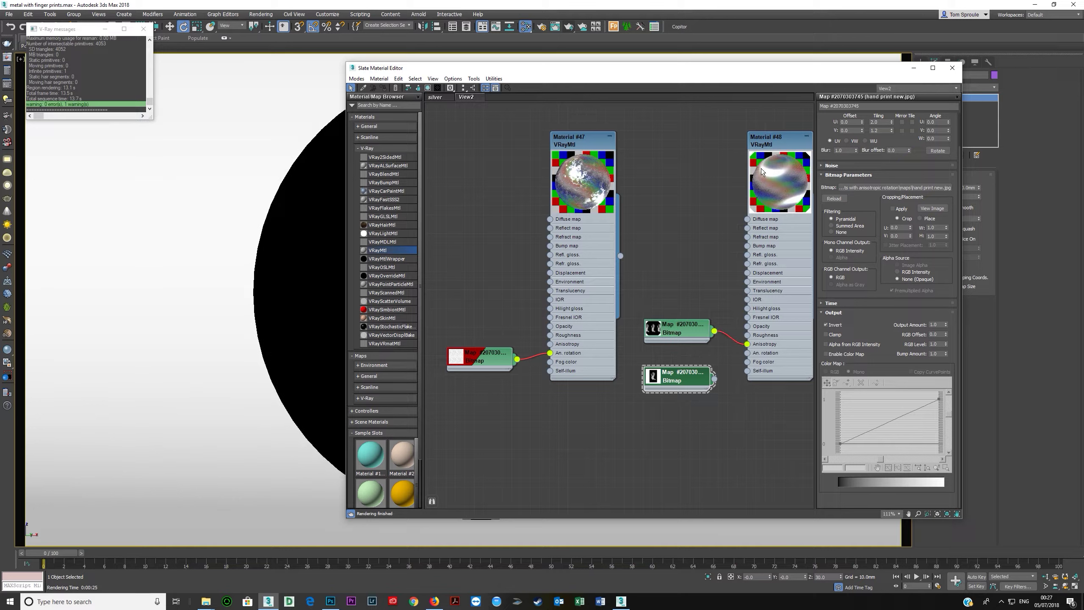
{"action": "left_click", "coordinate": [669, 332]}
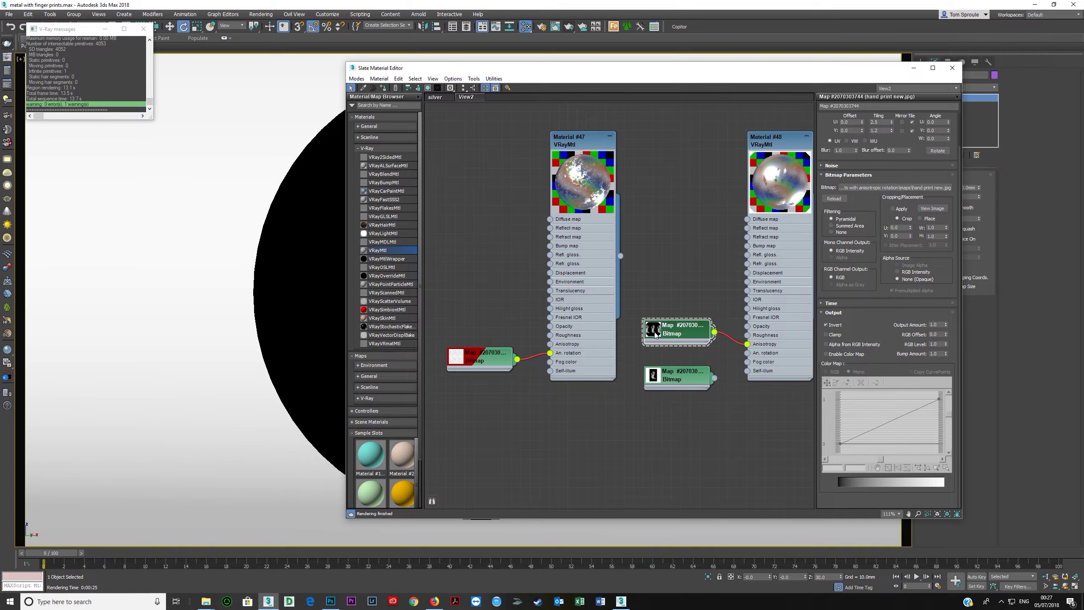
{"action": "double_click", "coordinate": [654, 329]}
{"action": "double_click", "coordinate": [676, 366]}
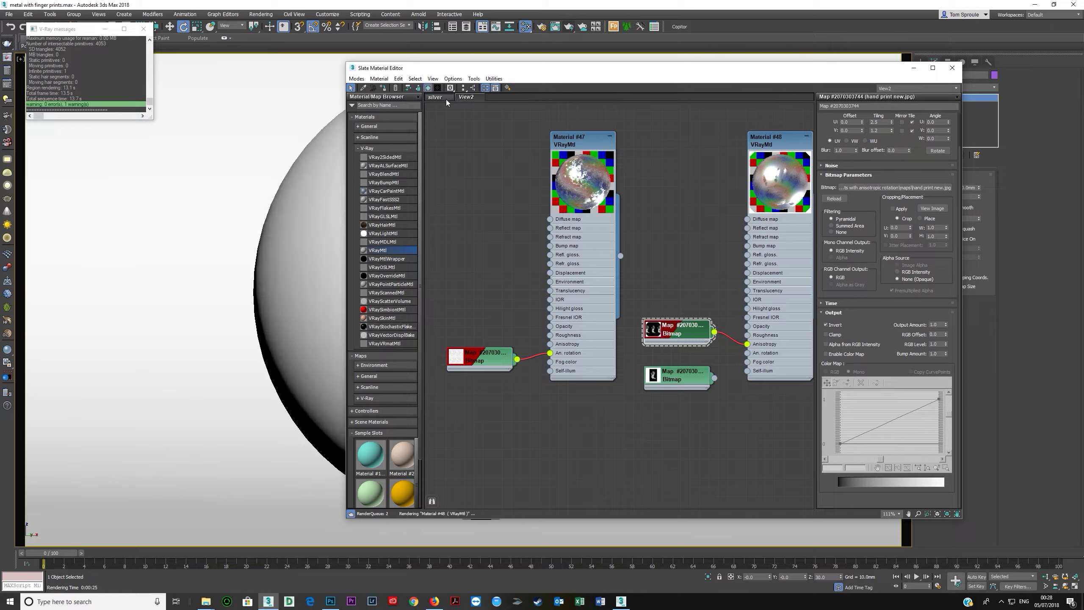
{"action": "double_click", "coordinate": [673, 380]}
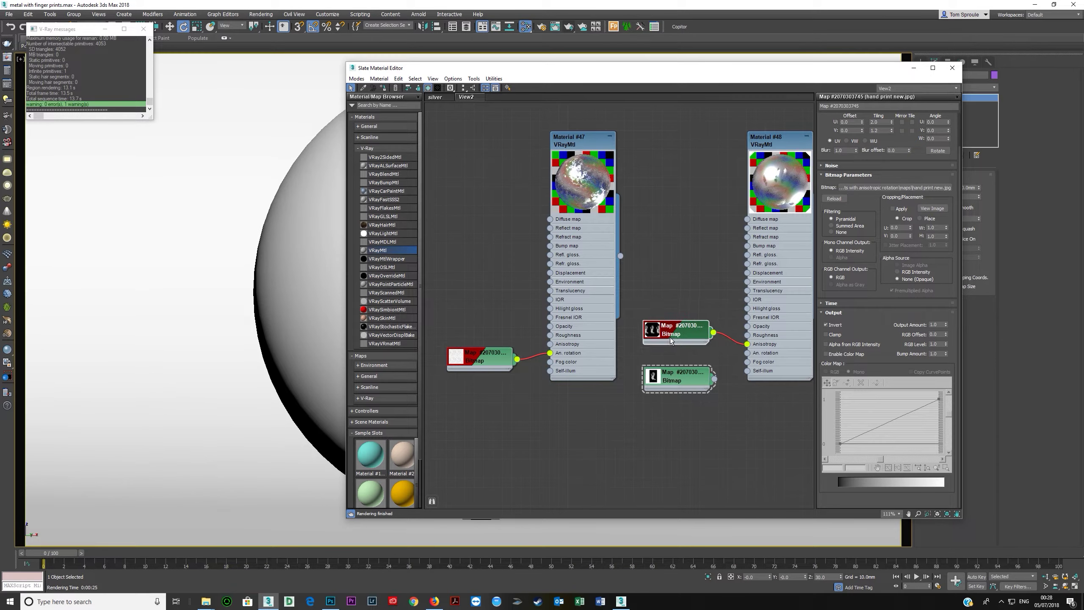
Step: Wire the bitmap feeding Anisotropy into Material #48's An. rotation as well, inserting an Output map on that connection
{"action": "left_click_drag", "start_coordinate": [713, 332], "coordinate": [689, 348]}
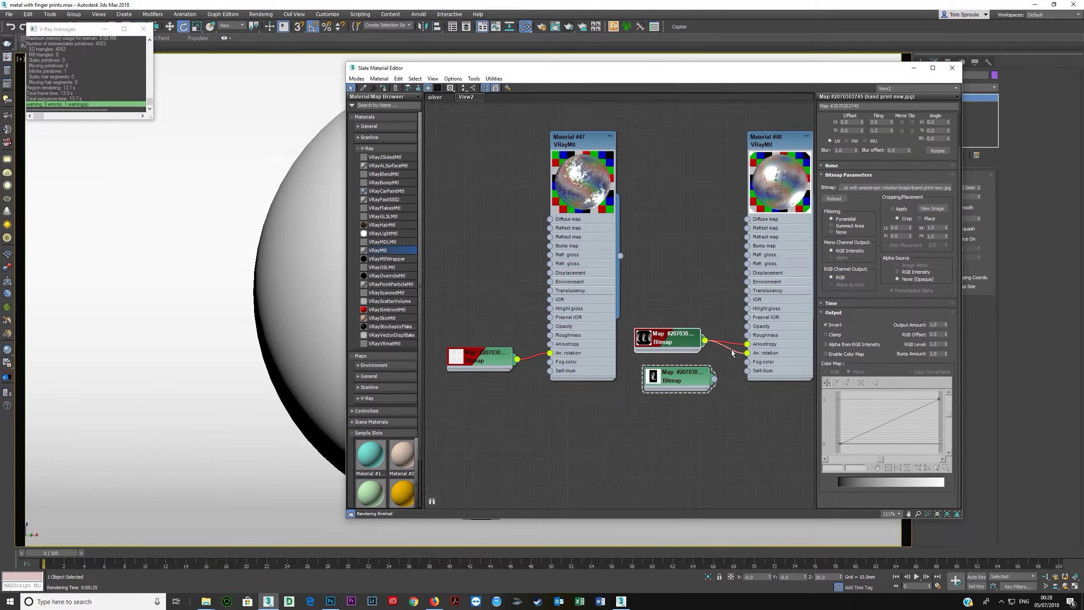
{"action": "left_click", "coordinate": [367, 148]}
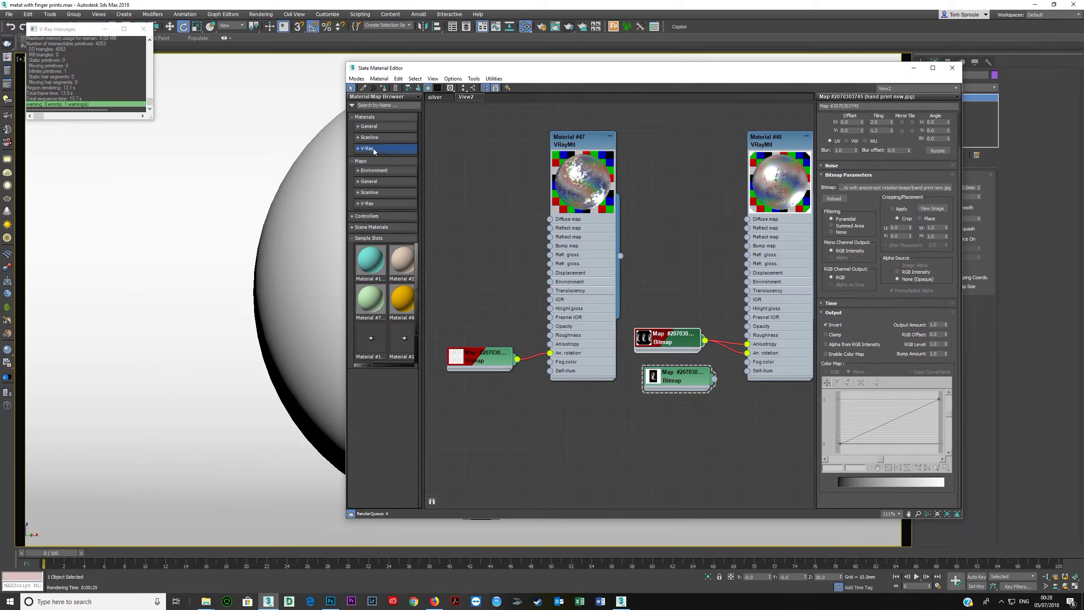
{"action": "left_click", "coordinate": [369, 181]}
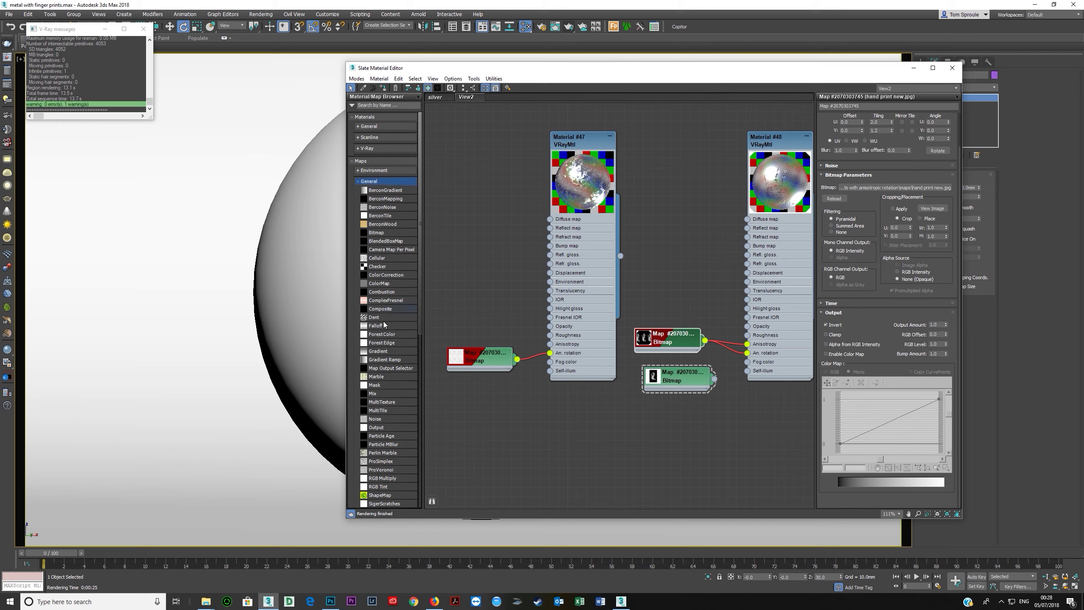
{"action": "left_click_drag", "start_coordinate": [378, 426], "coordinate": [726, 351]}
{"action": "left_click_drag", "start_coordinate": [619, 316], "coordinate": [654, 362]}
{"action": "left_click", "coordinate": [579, 328]}
{"action": "double_click", "coordinate": [654, 361]}
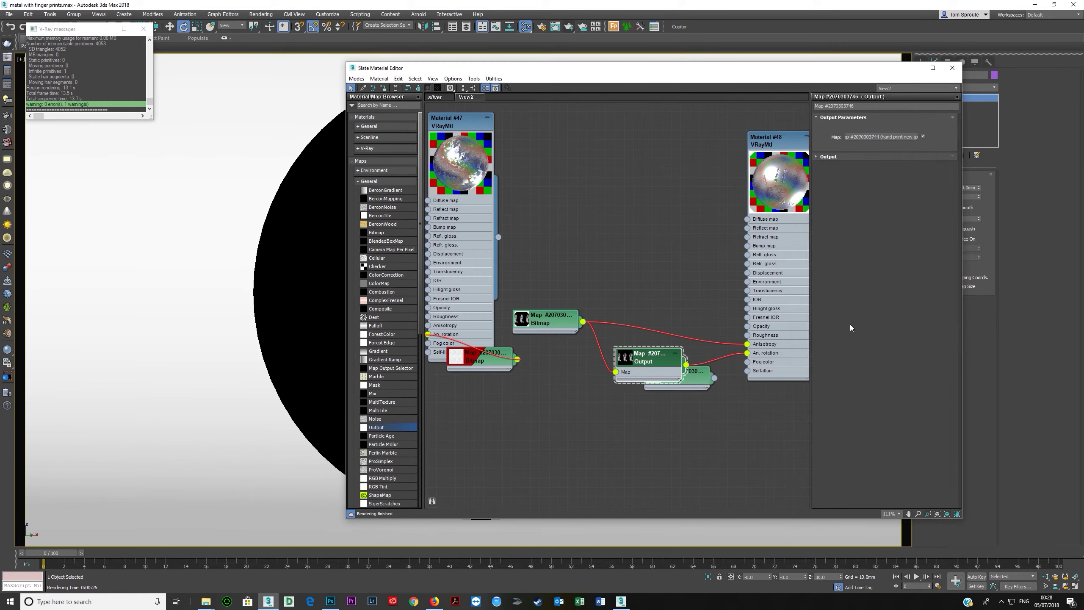
Step: Enable Invert on the Output map and delete the unconnected duplicate handprint bitmap
{"action": "left_click", "coordinate": [830, 156]}
{"action": "left_click", "coordinate": [824, 169]}
{"action": "left_click_drag", "start_coordinate": [697, 373], "coordinate": [683, 448]}
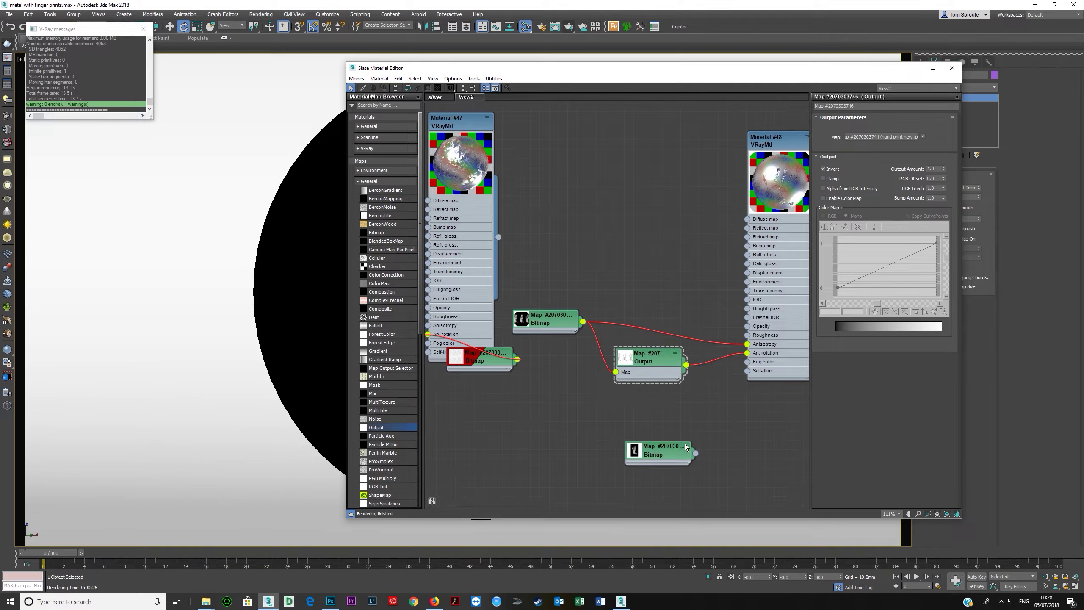
{"action": "left_click", "coordinate": [661, 452]}
{"action": "key", "text": "Delete"}
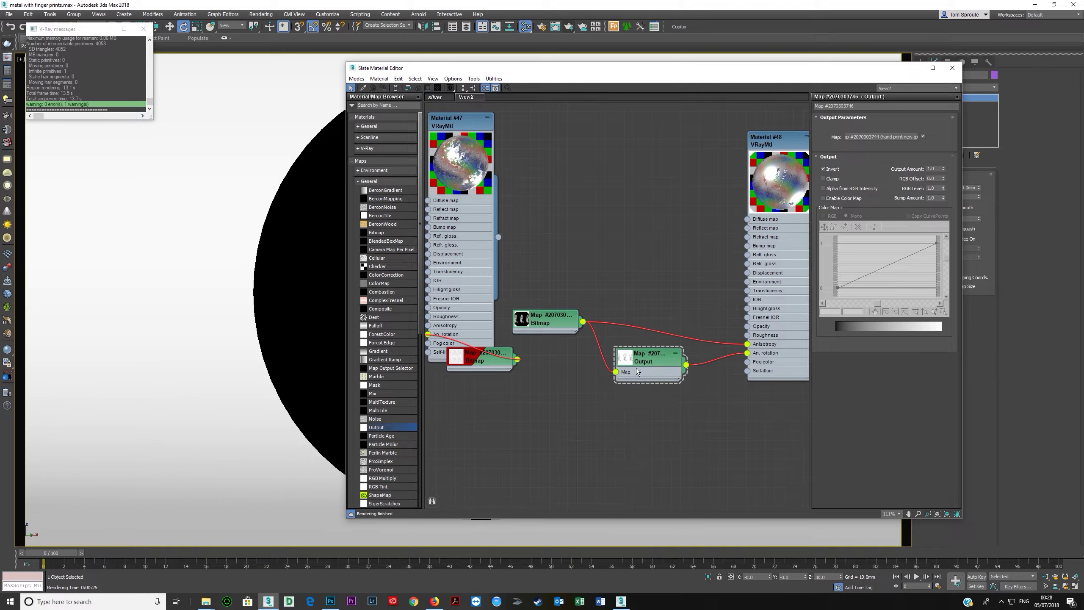
Step: Rearrange the handprint bitmap and Output nodes beside Material #48 and display the handprint bitmap on the viewport sphere
{"action": "left_click_drag", "start_coordinate": [631, 372], "coordinate": [631, 400]}
{"action": "left_click_drag", "start_coordinate": [550, 325], "coordinate": [615, 334]}
{"action": "left_click_drag", "start_coordinate": [626, 376], "coordinate": [653, 357]}
{"action": "left_click_drag", "start_coordinate": [686, 77], "coordinate": [768, 116]}
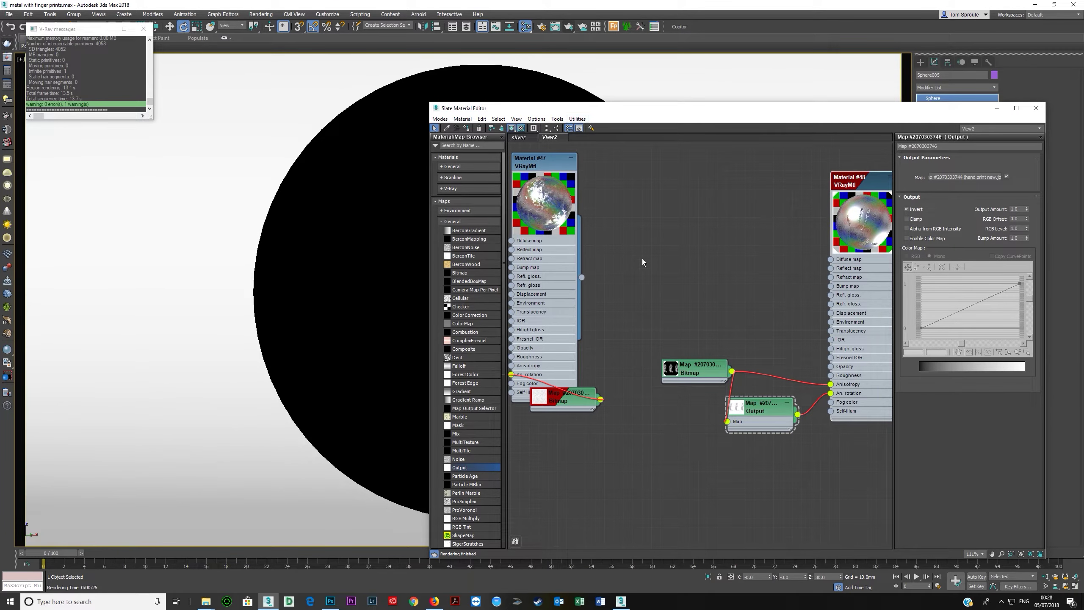
{"action": "left_click", "coordinate": [691, 372]}
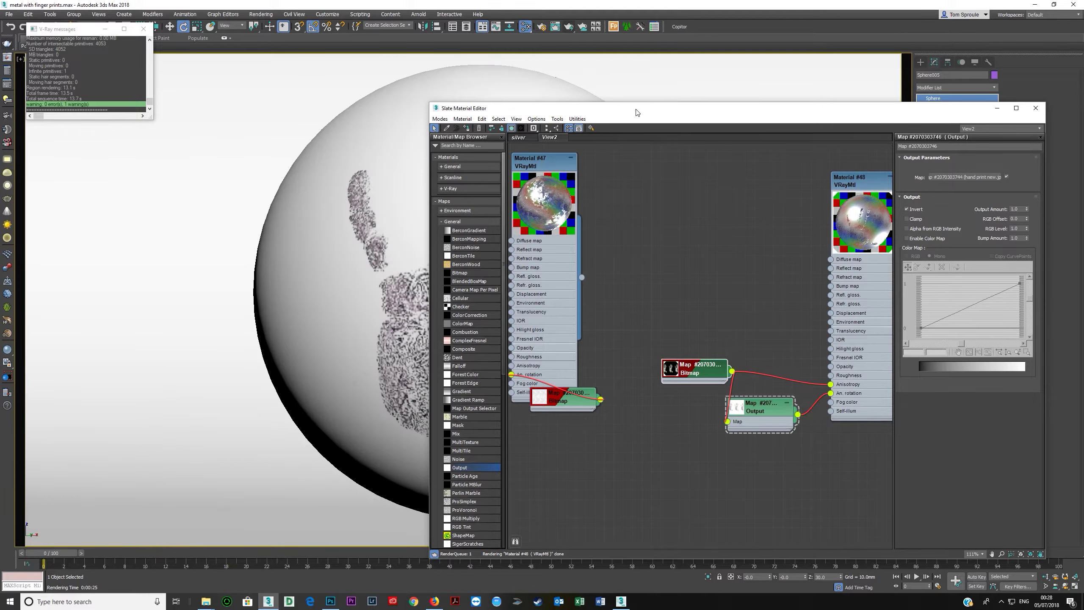
Step: Close the material editor and render the sphere with the handprint material
{"action": "left_click_drag", "start_coordinate": [634, 112], "coordinate": [494, 113]}
{"action": "left_click", "coordinate": [895, 111]}
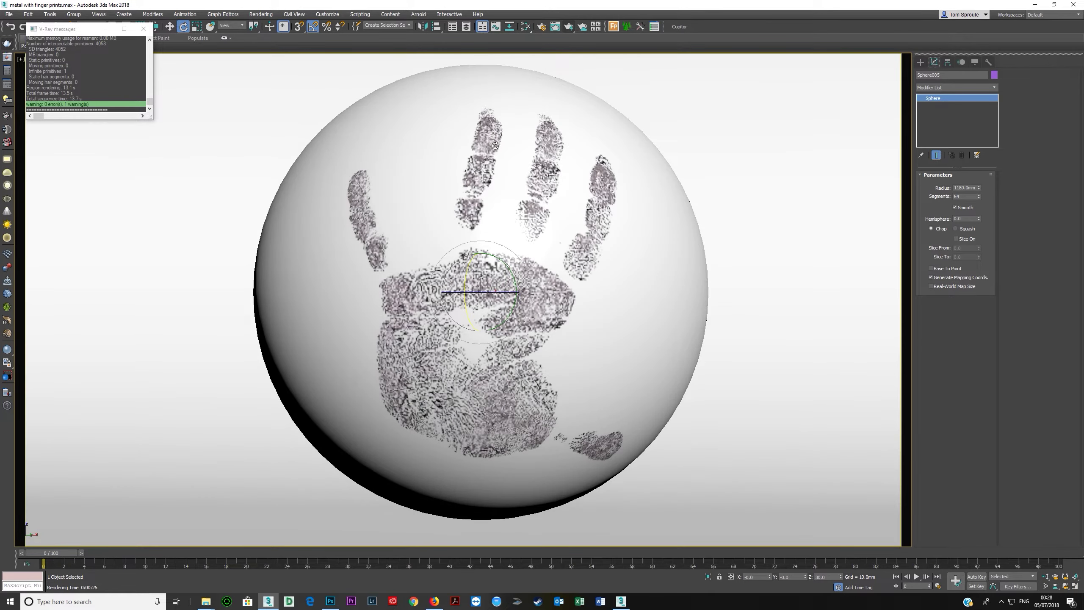
{"action": "key", "text": "shift+q"}
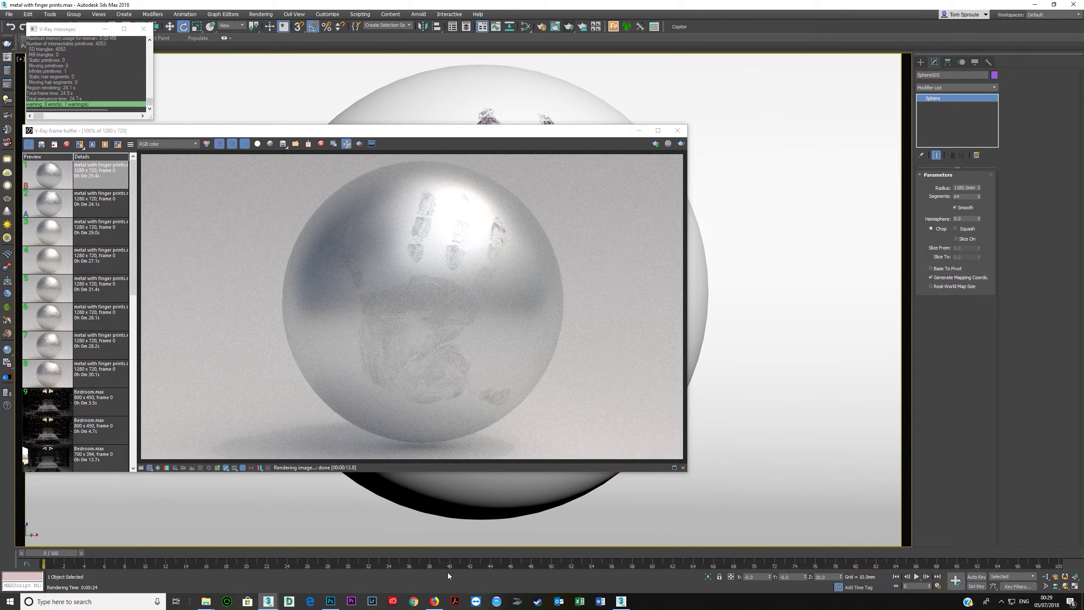
Step: Reopen the material editor, disconnect the bitmap from Material #48's Anisotropy and adjust the material's Anisotropy value
{"action": "left_click", "coordinate": [525, 27]}
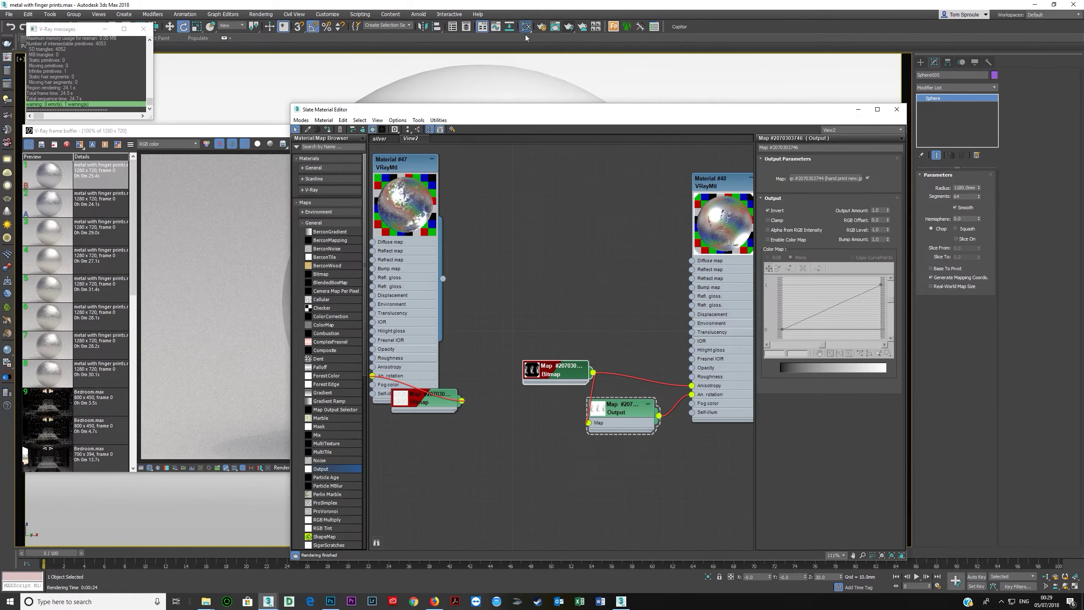
{"action": "middle_click_drag", "start_coordinate": [681, 385], "coordinate": [614, 386]}
{"action": "left_click_drag", "start_coordinate": [617, 385], "coordinate": [588, 373]}
{"action": "double_click", "coordinate": [631, 358]}
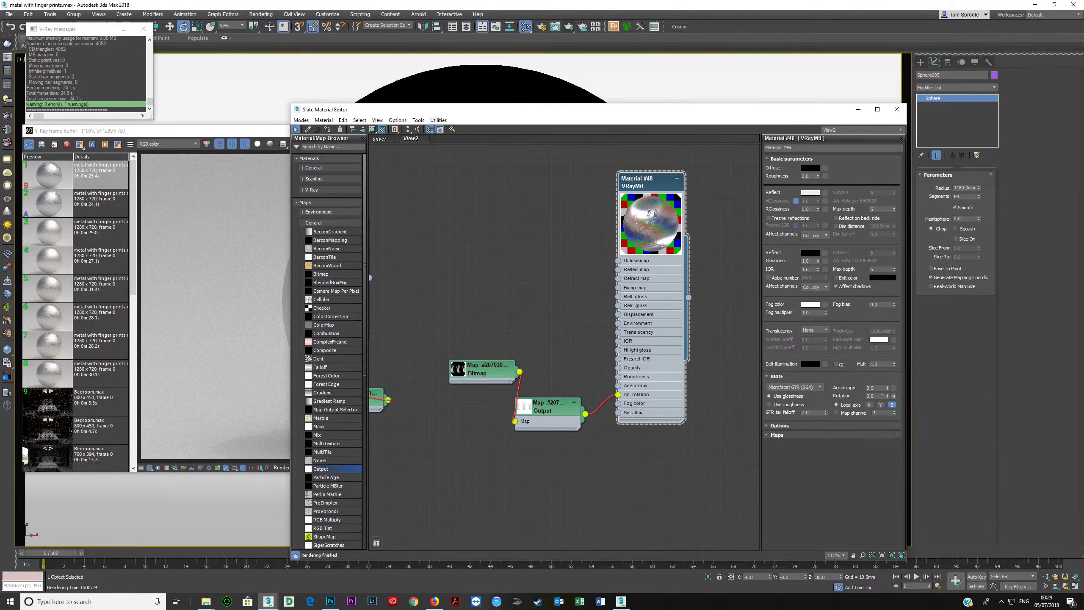
{"action": "left_click_drag", "start_coordinate": [887, 390], "coordinate": [887, 387]}
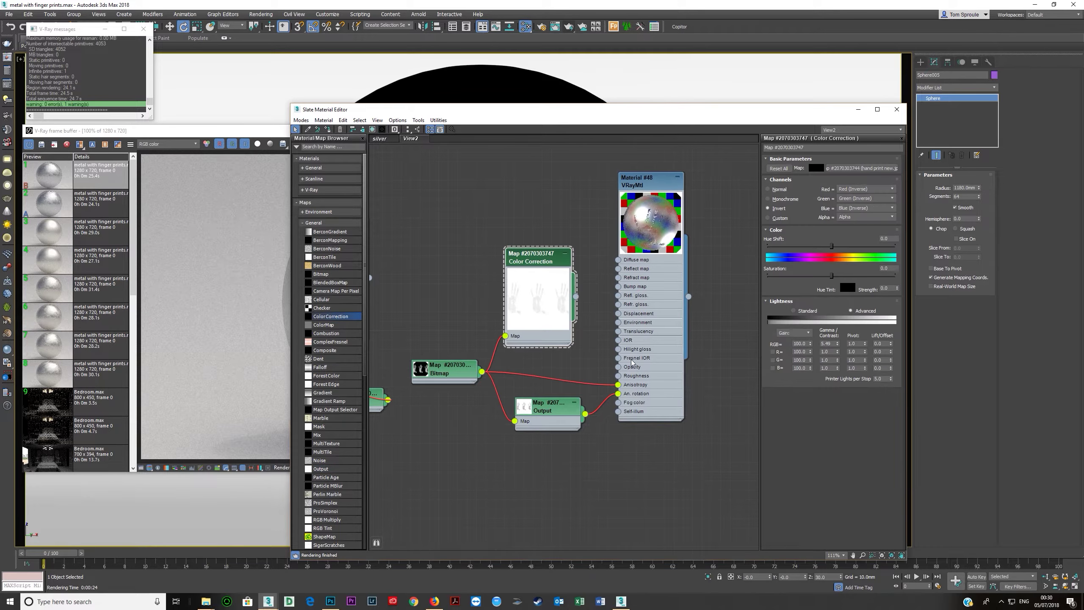
Step: Delete the Color Correction map branching from the handprint bitmap
{"action": "key", "text": "Delete"}
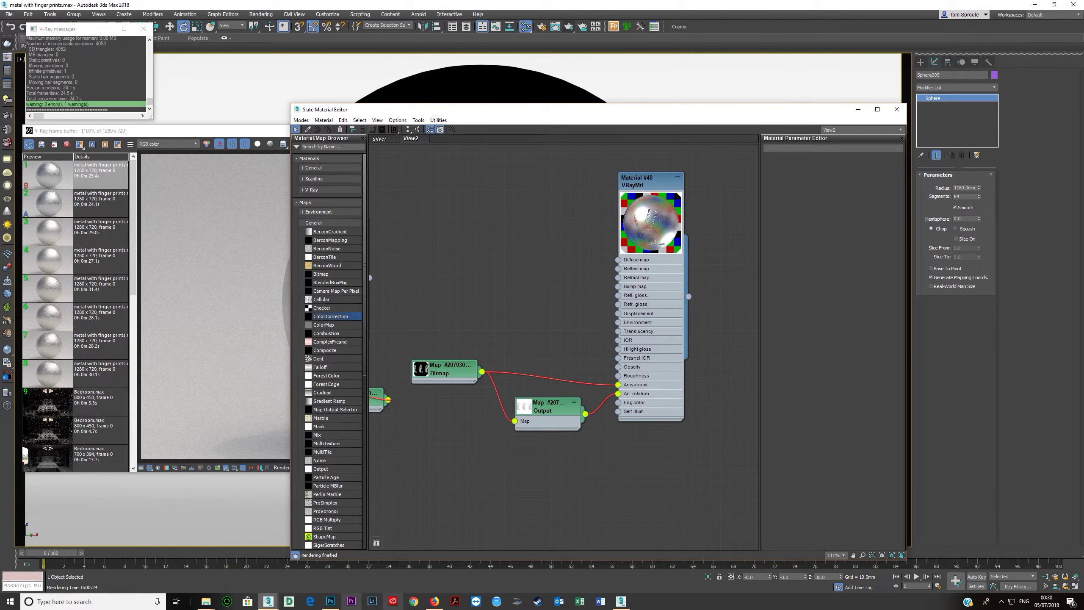
Step: Switch to Photoshop, compare the handprint image with and without the Curves adjustment, and return to 3ds Max
{"action": "left_click", "coordinate": [325, 602]}
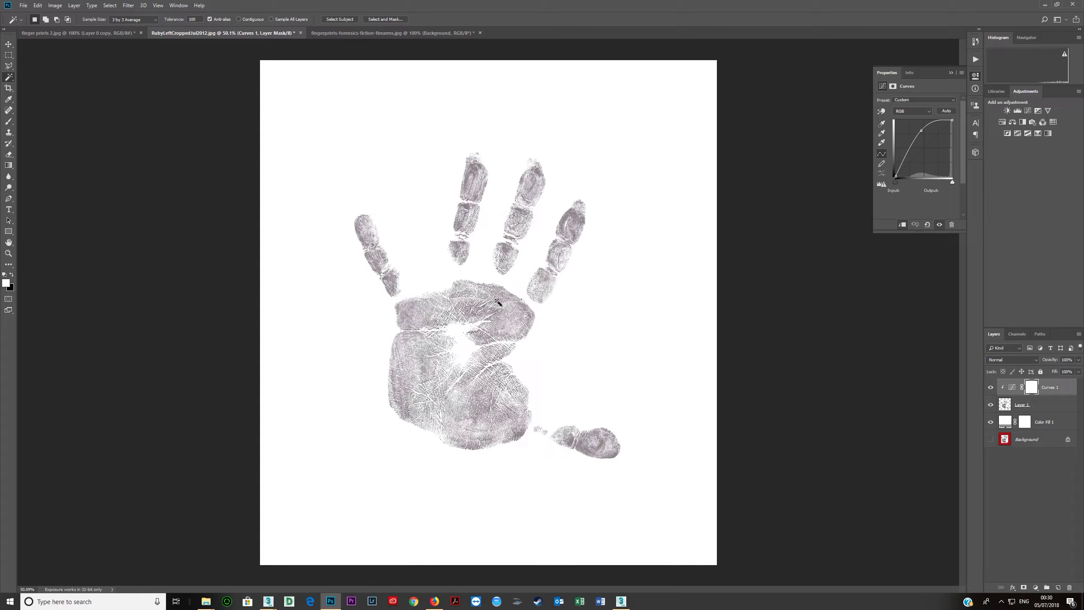
{"action": "left_click", "coordinate": [990, 387]}
{"action": "left_click", "coordinate": [990, 387]}
{"action": "left_click", "coordinate": [990, 387]}
{"action": "left_click", "coordinate": [990, 387]}
{"action": "left_click", "coordinate": [1042, 5]}
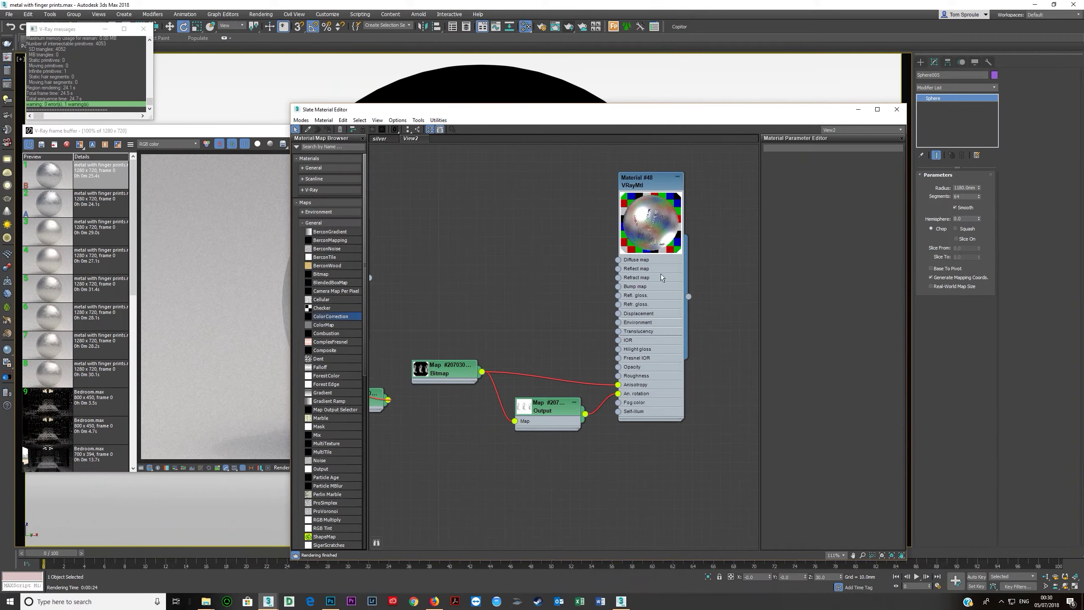
Step: Check the last handprint render and connect the handprint bitmap directly to Material #48's An. rotation, bypassing the Output map
{"action": "left_click_drag", "start_coordinate": [691, 116], "coordinate": [701, 118]}
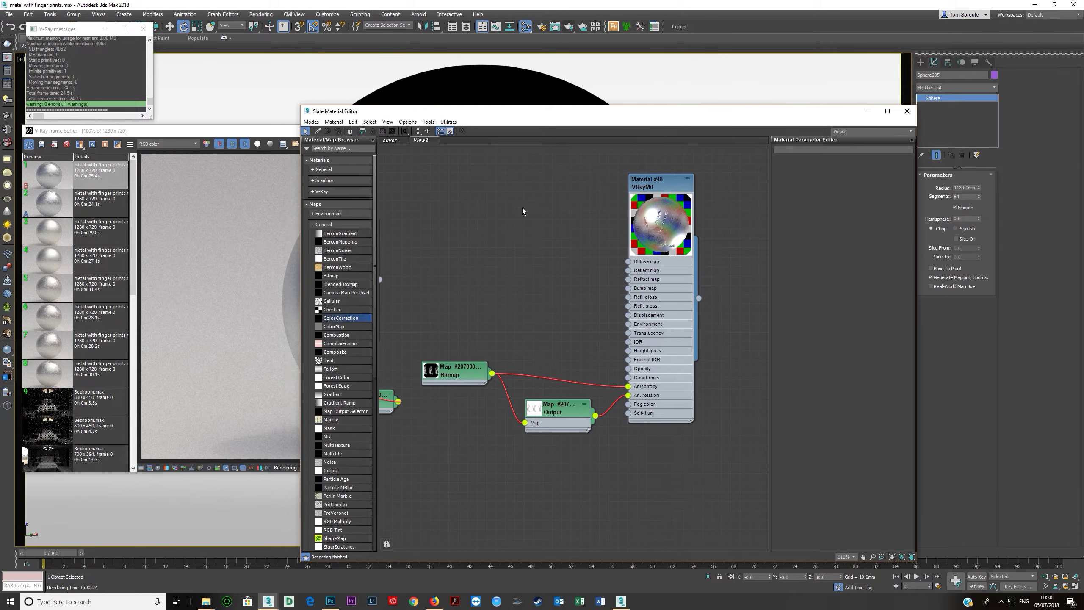
{"action": "left_click", "coordinate": [261, 130]}
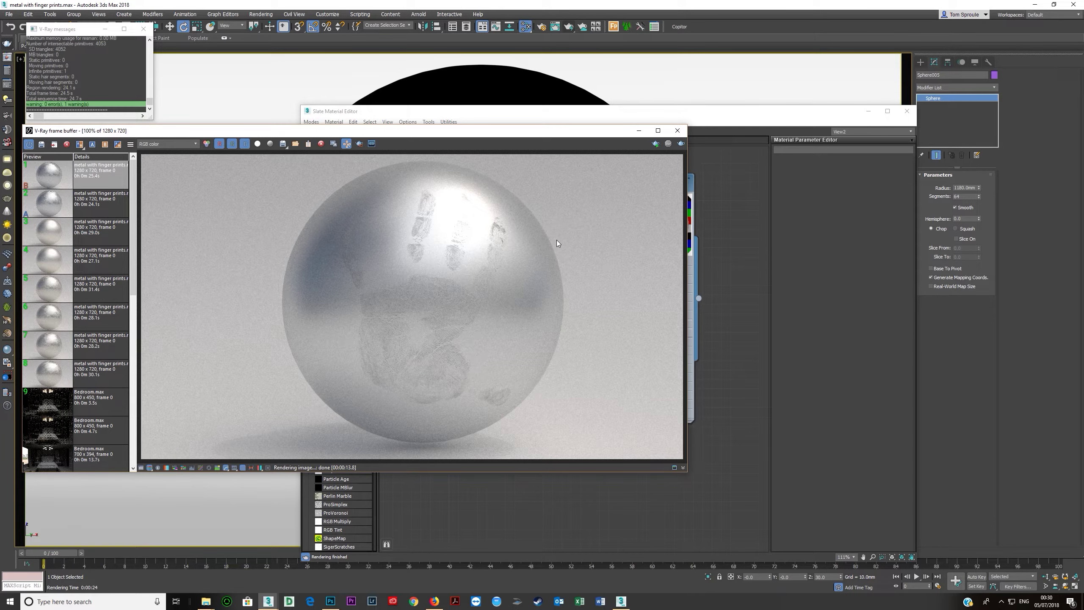
{"action": "left_click", "coordinate": [574, 115]}
{"action": "left_click", "coordinate": [560, 409]}
{"action": "left_click_drag", "start_coordinate": [492, 373], "coordinate": [628, 395]}
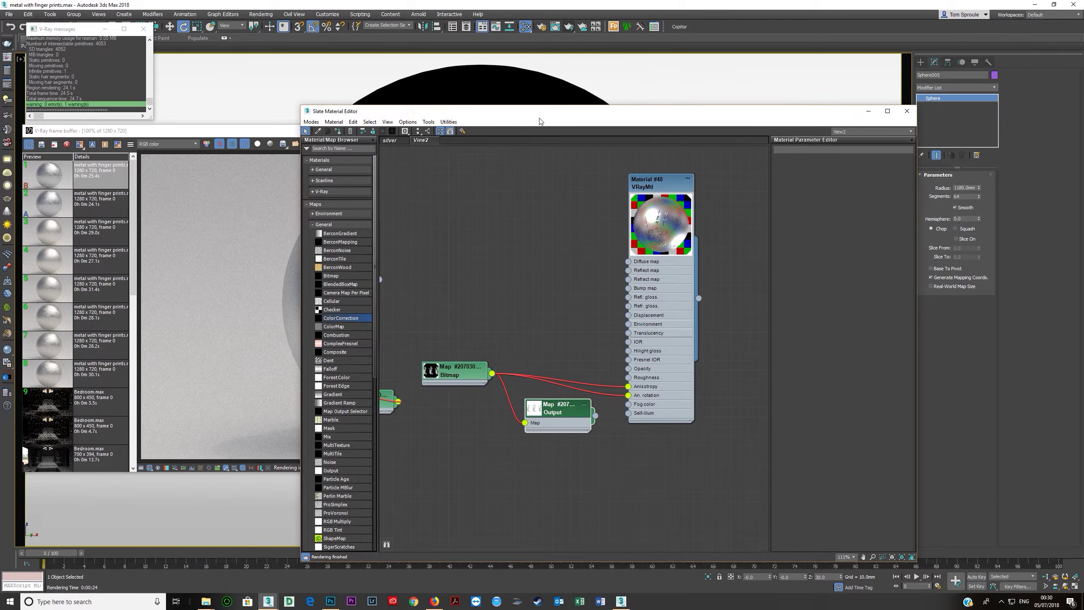
Step: Arrange the material editor and V-Ray frame buffer side by side and render the sphere with the rewired handprint material
{"action": "left_click_drag", "start_coordinate": [539, 122], "coordinate": [738, 148]}
{"action": "left_click", "coordinate": [344, 153]}
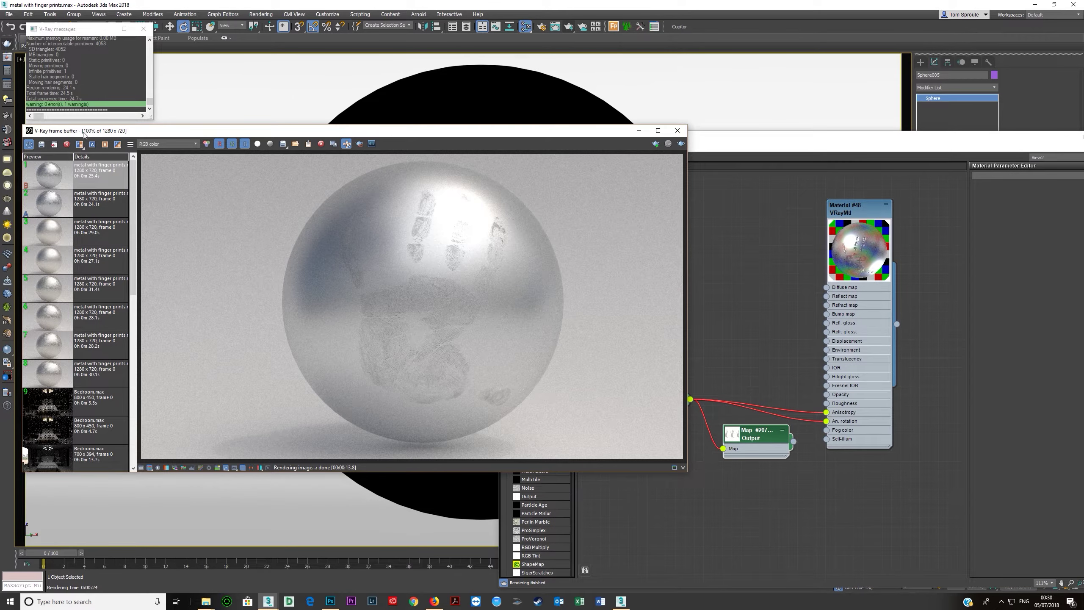
{"action": "left_click_drag", "start_coordinate": [84, 134], "coordinate": [129, 136]}
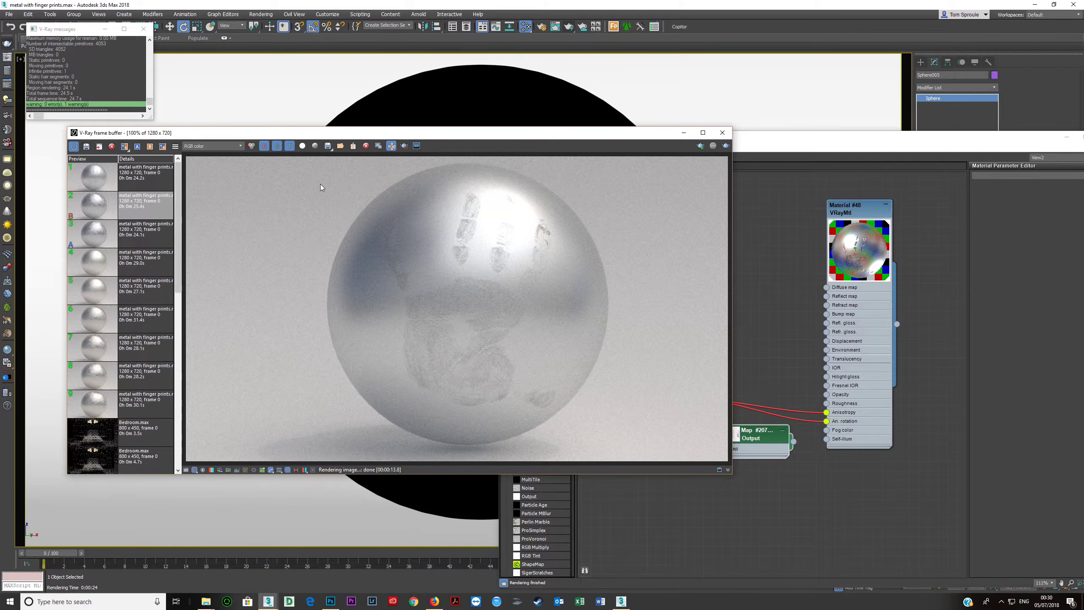
{"action": "left_click", "coordinate": [726, 146]}
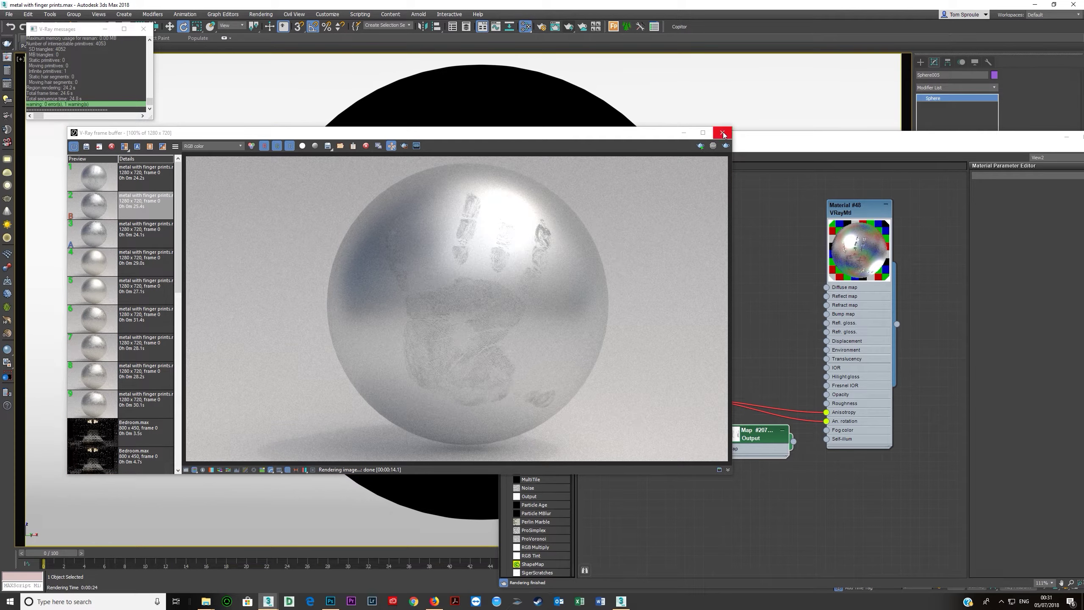
{"action": "left_click", "coordinate": [75, 146]}
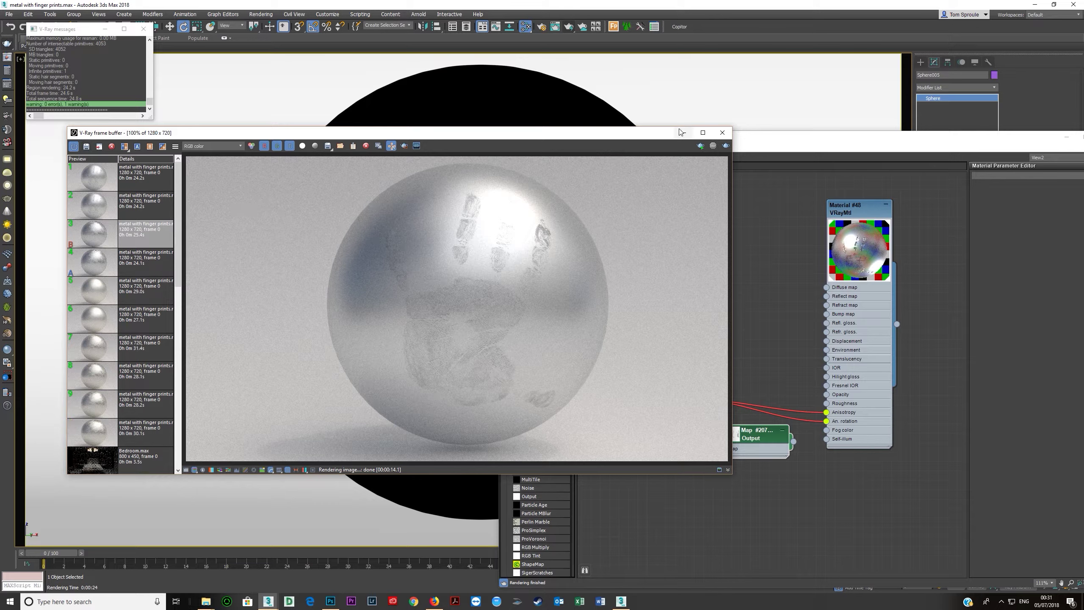
Step: Switch to Photoshop and collapse the Curves properties of the handprint image
{"action": "left_click", "coordinate": [337, 602]}
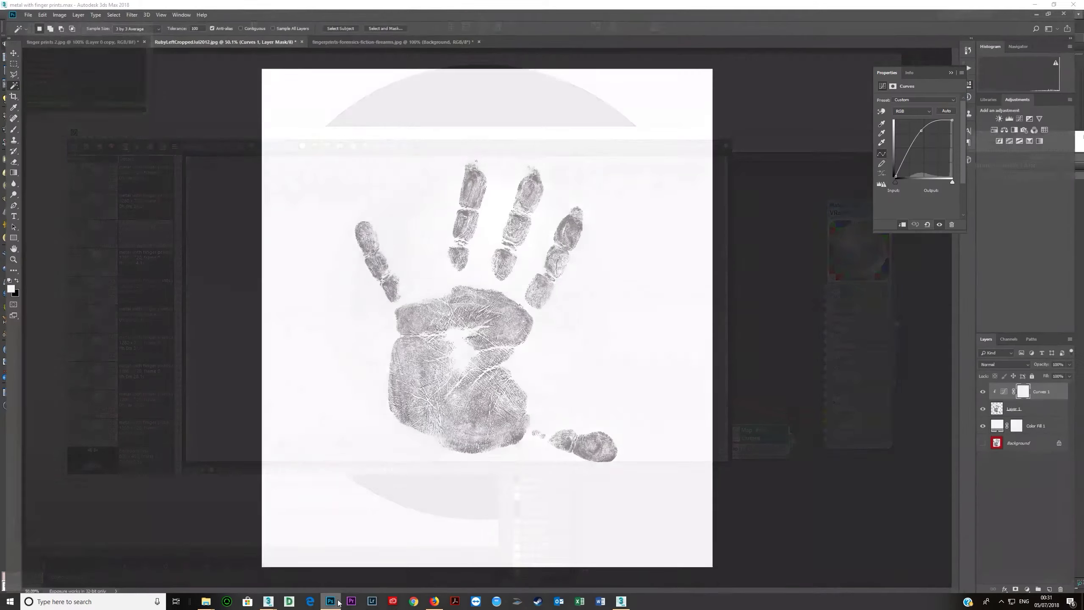
{"action": "left_click", "coordinate": [952, 73]}
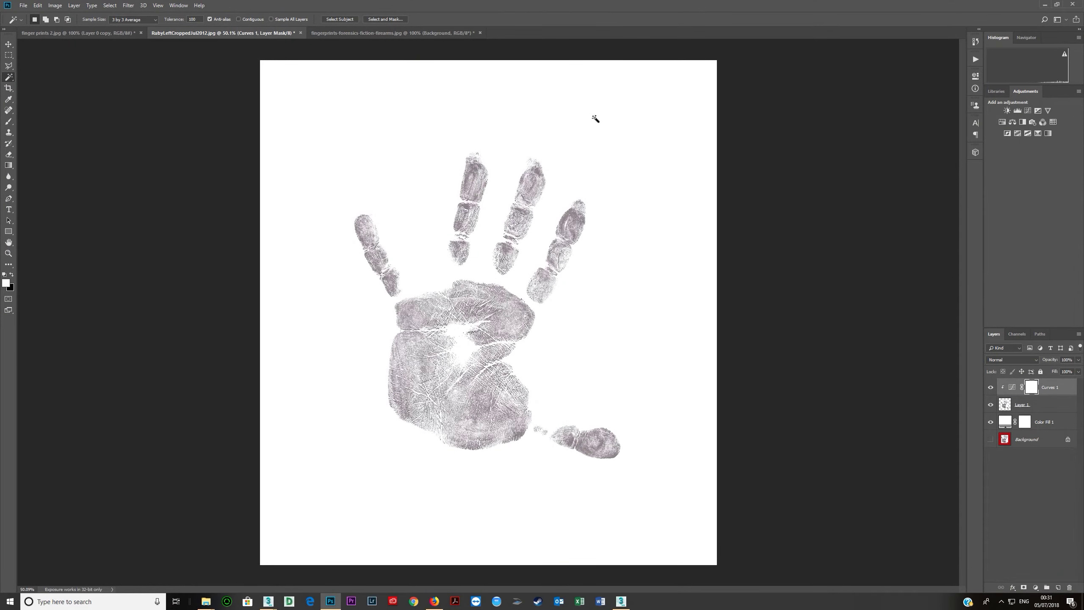
{"action": "left_click", "coordinate": [133, 7]}
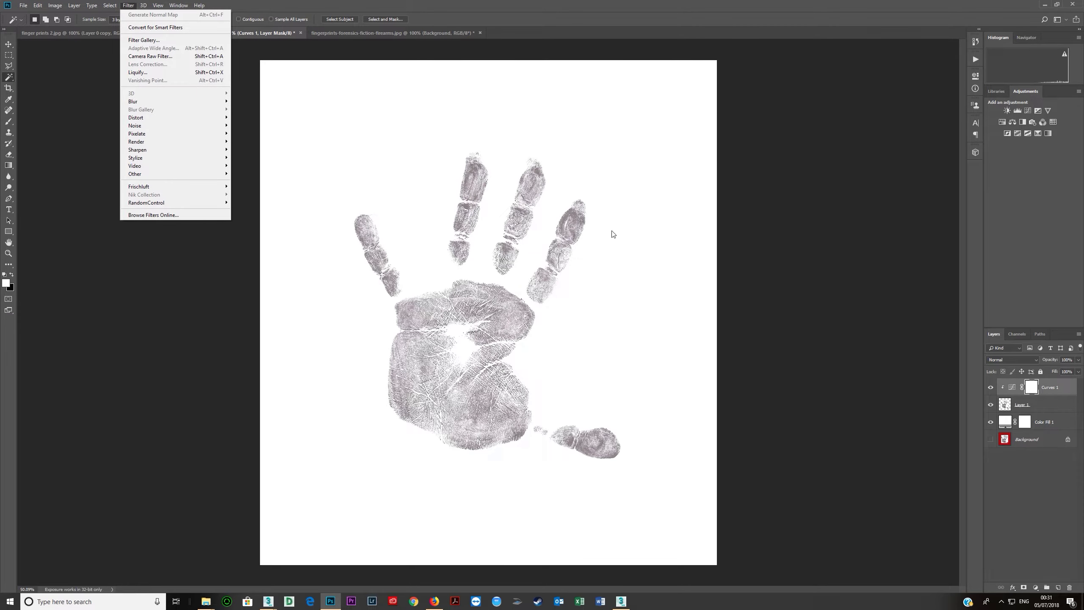
{"action": "left_click", "coordinate": [1028, 405]}
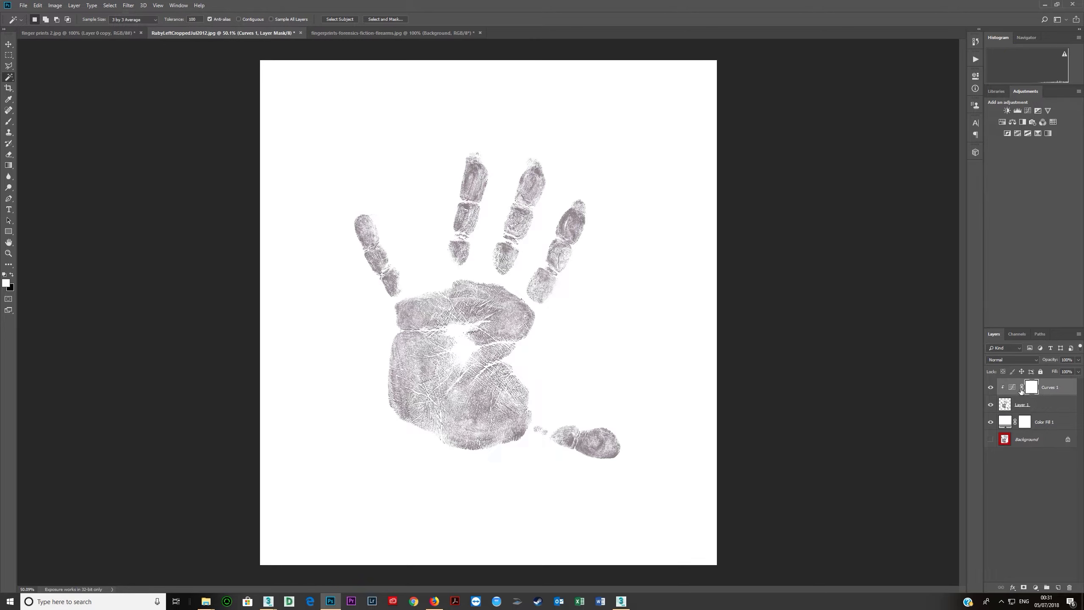
{"action": "left_click_drag", "start_coordinate": [1018, 391], "coordinate": [1016, 395]}
{"action": "key", "text": "ctrl+shift+alt+e"}
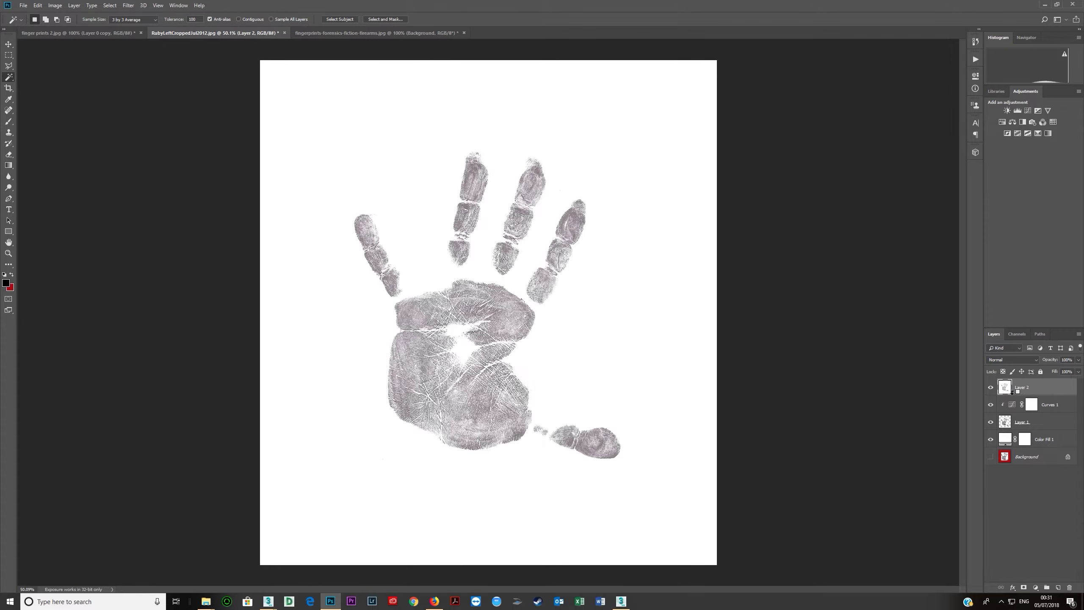
{"action": "left_click", "coordinate": [990, 387]}
{"action": "left_click", "coordinate": [990, 388]}
{"action": "left_click", "coordinate": [990, 388]}
{"action": "left_click", "coordinate": [990, 387]}
{"action": "left_click", "coordinate": [992, 388]}
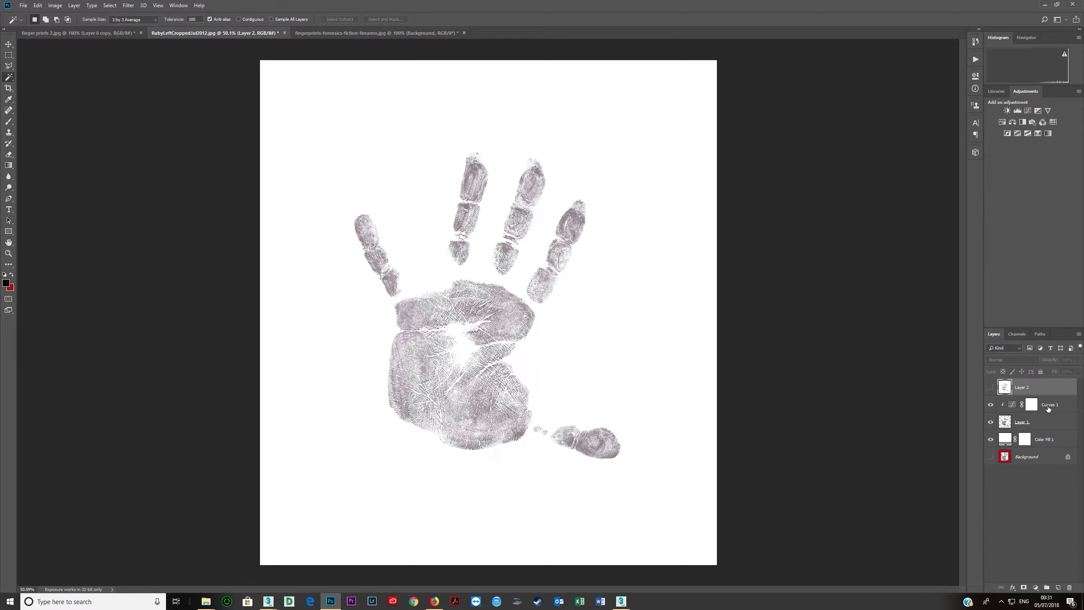
{"action": "left_click", "coordinate": [1068, 587]}
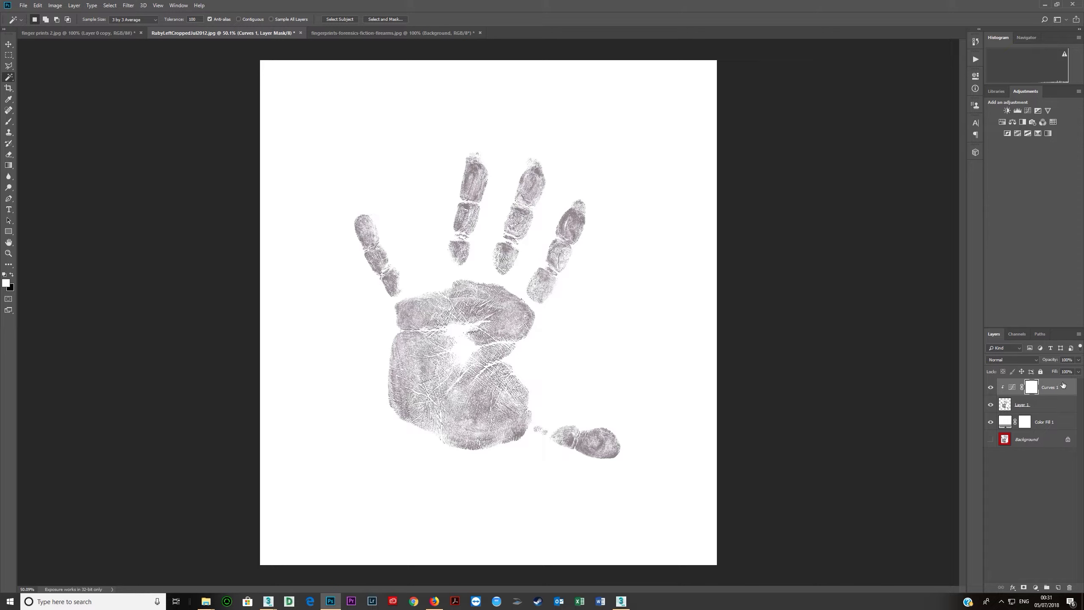
Step: Merge all layers of the handprint image into one and generate a normal map from it
{"action": "key", "text": "ctrl+alt+a"}
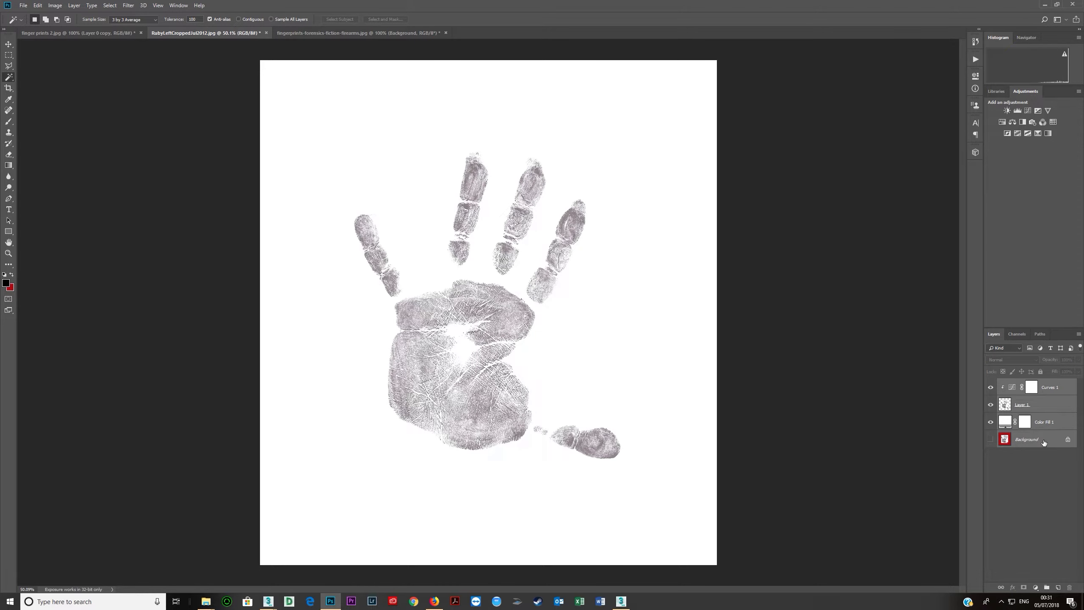
{"action": "key", "text": "ctrl+e"}
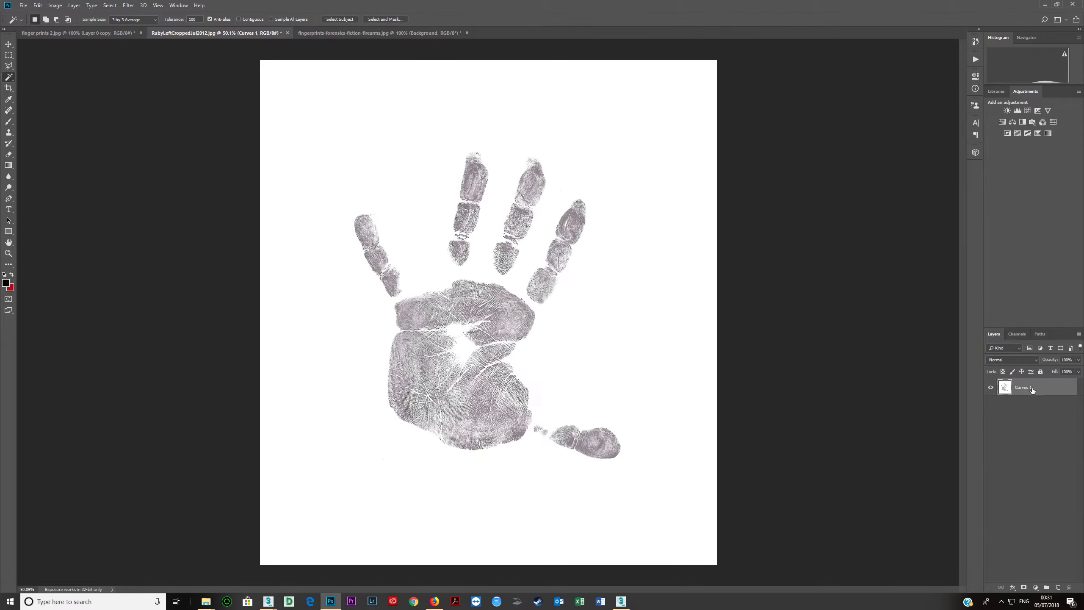
{"action": "left_click", "coordinate": [128, 6]}
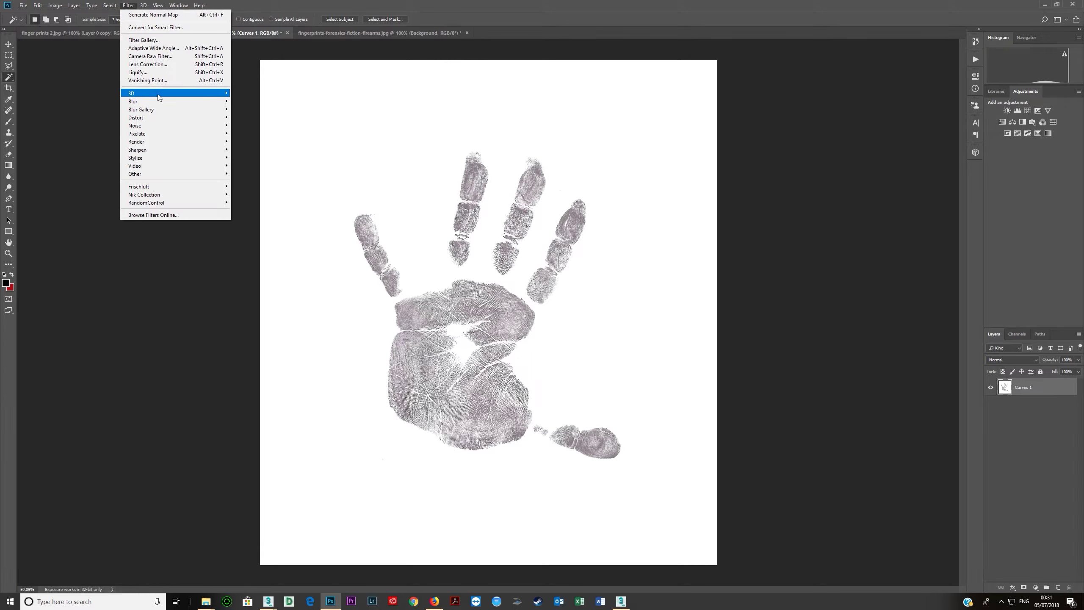
{"action": "mouse_move", "coordinate": [158, 98]}
{"action": "left_click", "coordinate": [261, 101]}
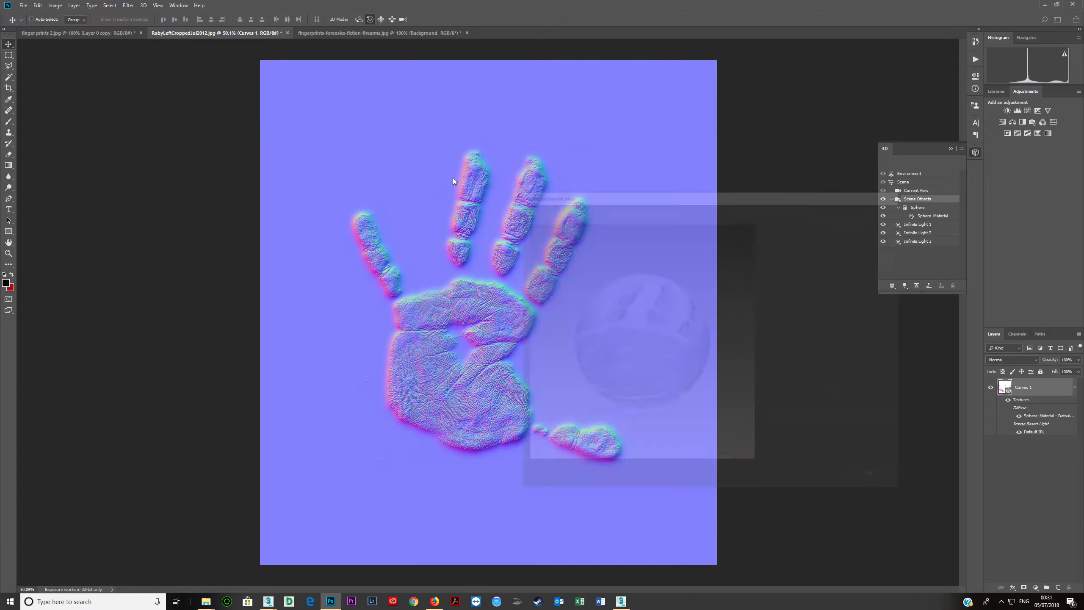
{"action": "left_click_drag", "start_coordinate": [617, 197], "coordinate": [588, 146]}
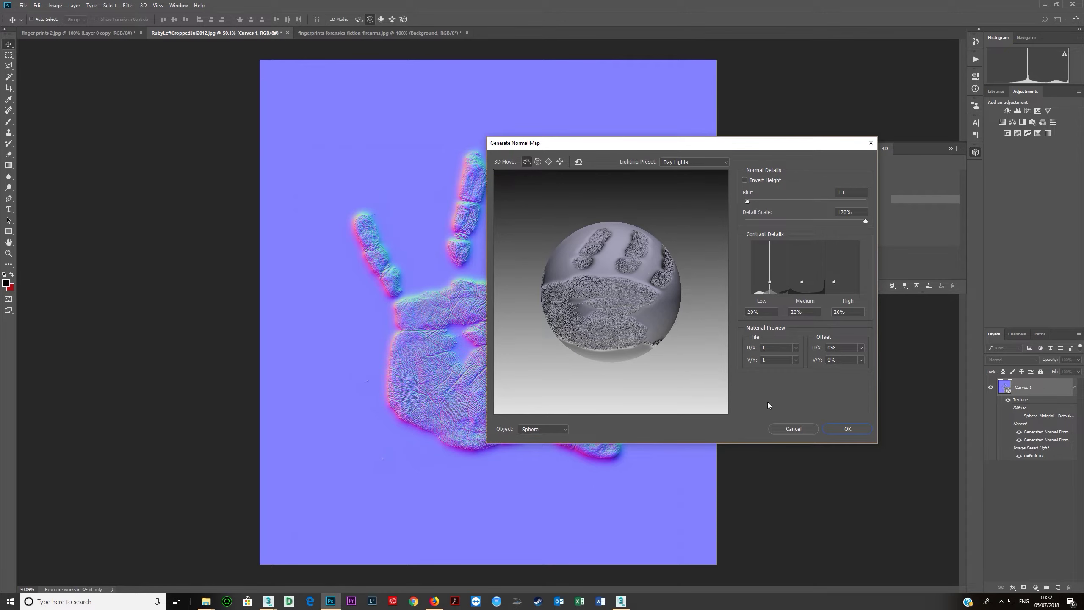
{"action": "left_click", "coordinate": [844, 428]}
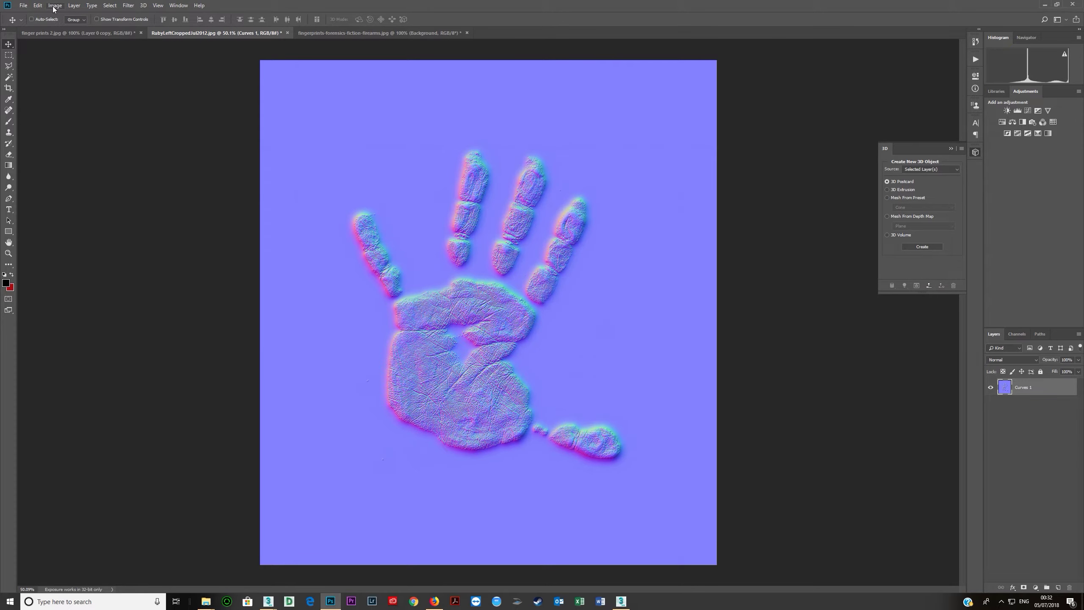
Step: Save the normal map as a JPEG named "hand print new_normal" in the maps folder
{"action": "left_click", "coordinate": [24, 5]}
{"action": "left_click", "coordinate": [45, 101]}
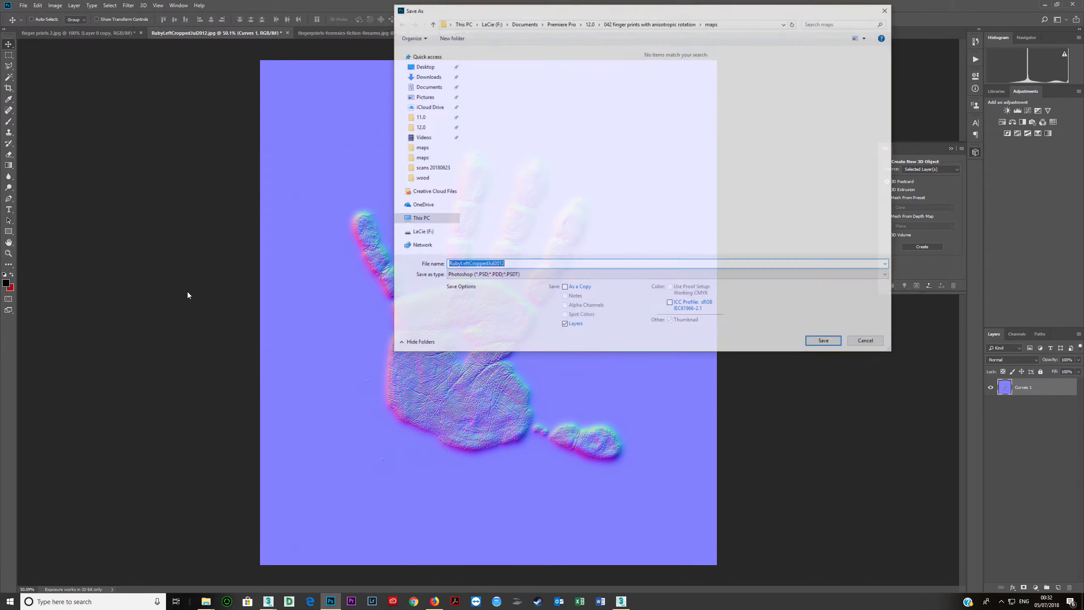
{"action": "left_click", "coordinate": [478, 277]}
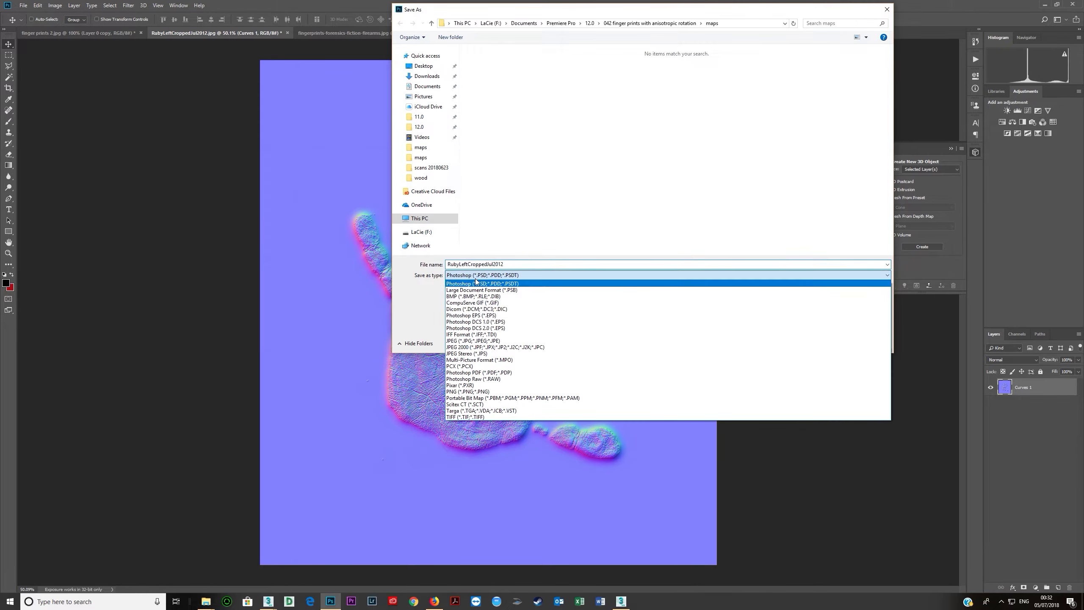
{"action": "left_click", "coordinate": [467, 340]}
{"action": "left_click", "coordinate": [585, 83]}
{"action": "left_click", "coordinate": [513, 267]}
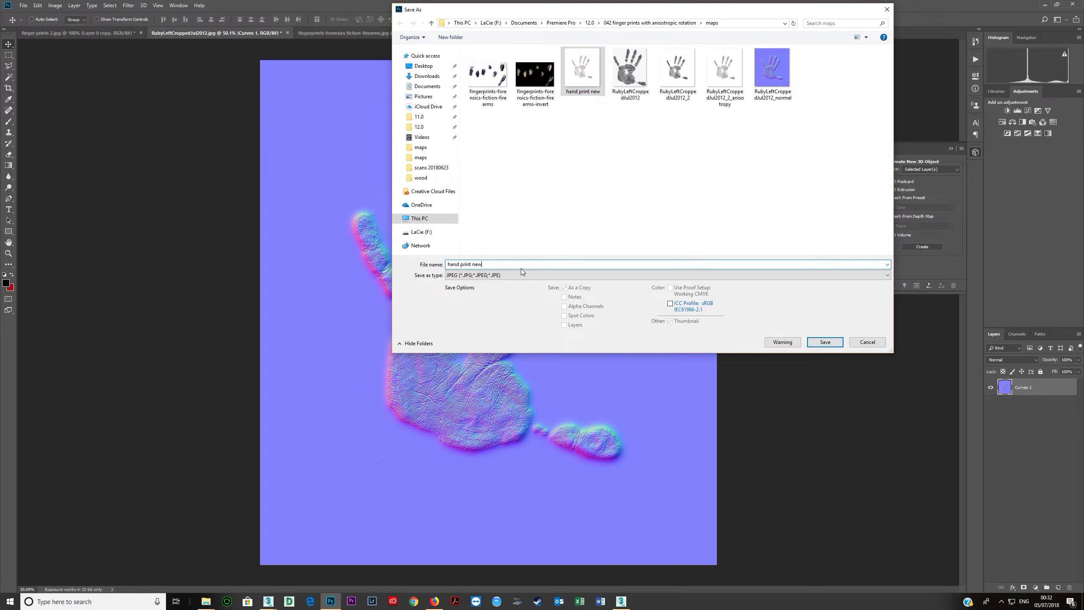
{"action": "type", "text": "_nbormal"}
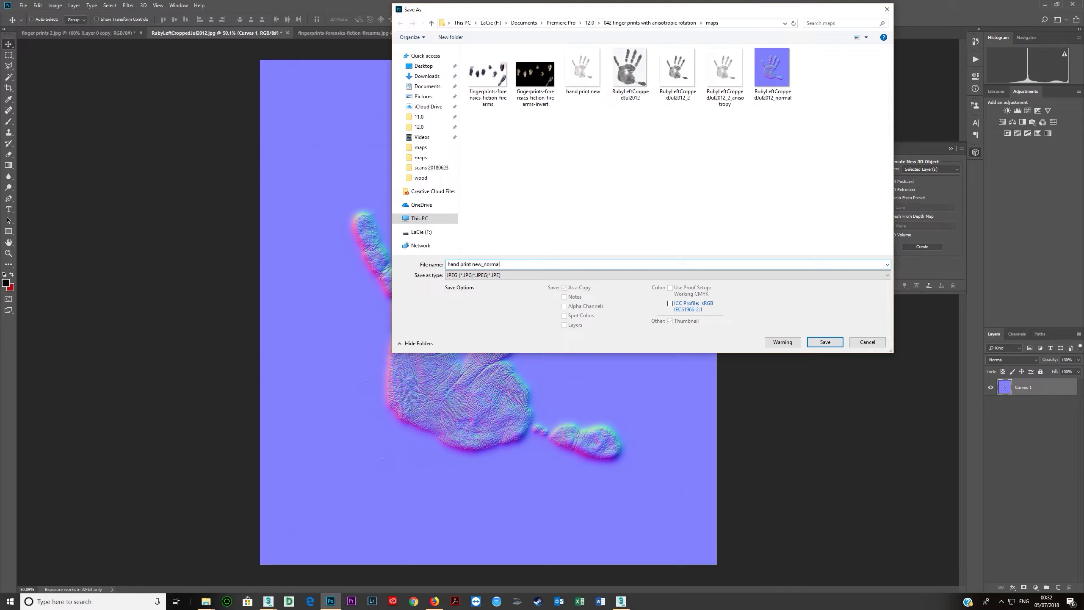
{"action": "key", "text": "Return"}
{"action": "left_click", "coordinate": [592, 125]}
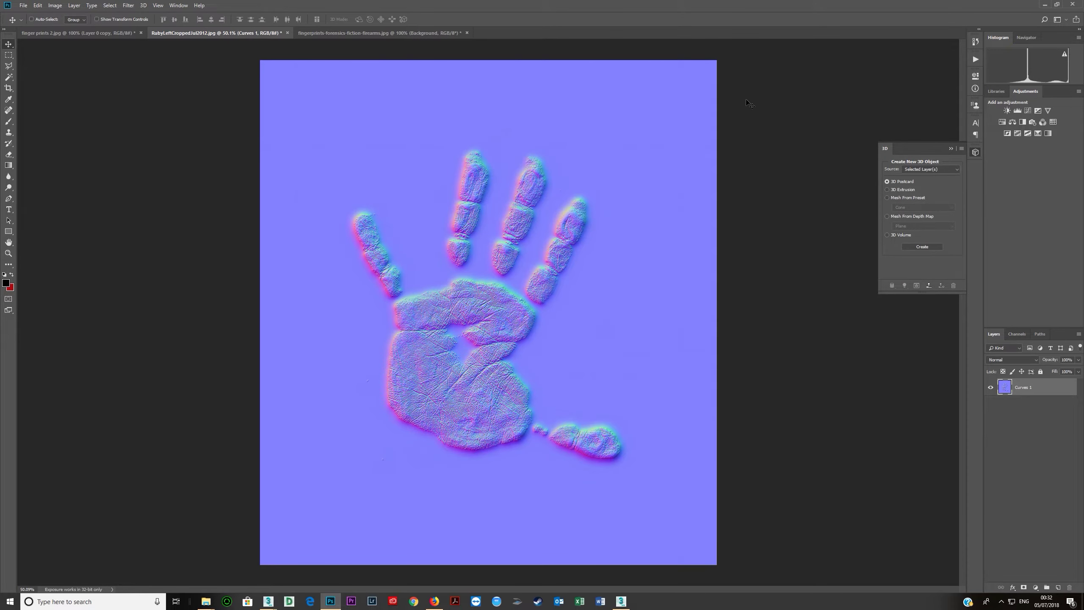
Step: Return to 3ds Max, duplicate the handprint bitmap node below the original and delete the disconnected Output map
{"action": "left_click", "coordinate": [1045, 4]}
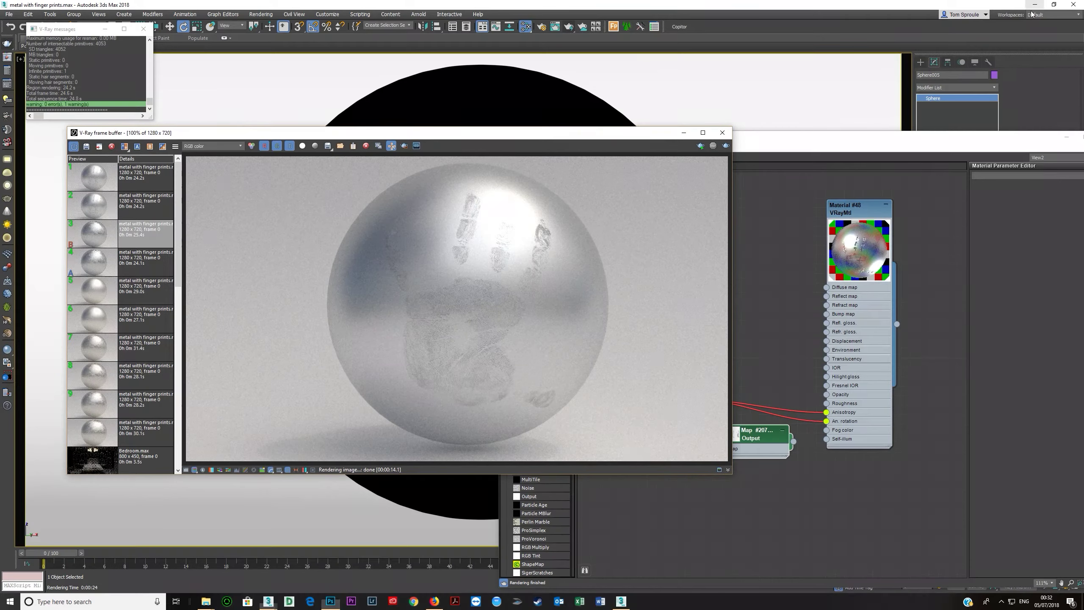
{"action": "left_click", "coordinate": [744, 461]}
{"action": "left_click", "coordinate": [654, 401]}
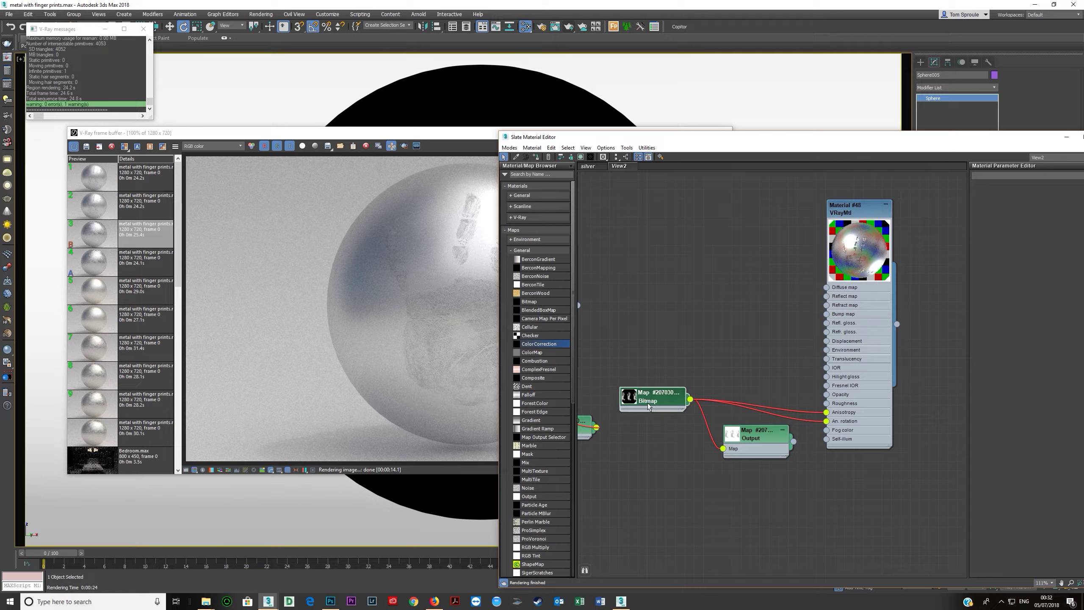
{"action": "left_click_drag", "start_coordinate": [653, 400], "coordinate": [666, 461], "text": "shift"}
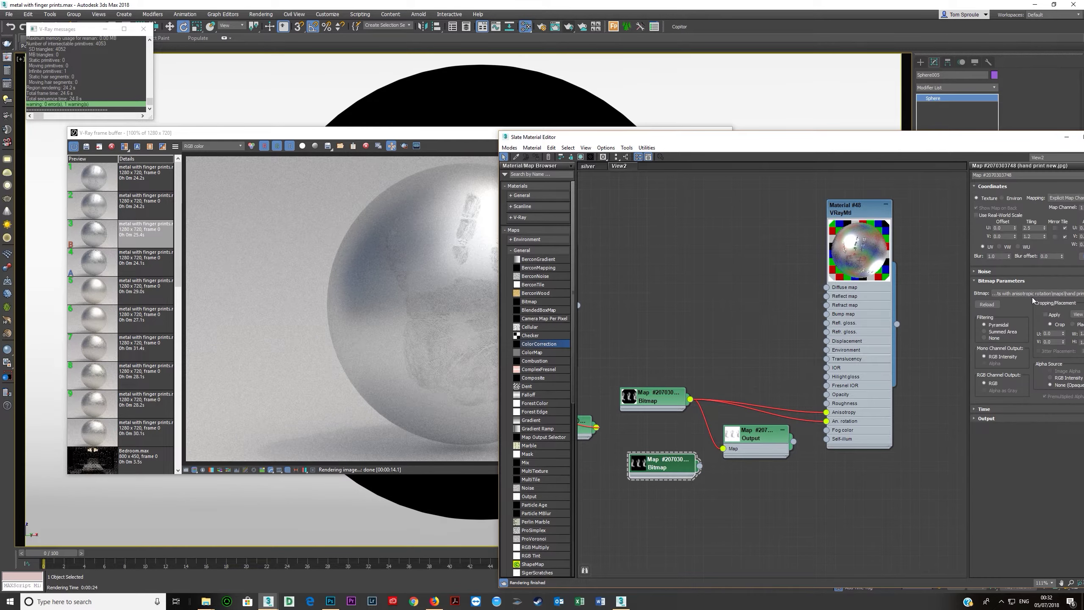
{"action": "left_click", "coordinate": [758, 434]}
{"action": "key", "text": "Delete"}
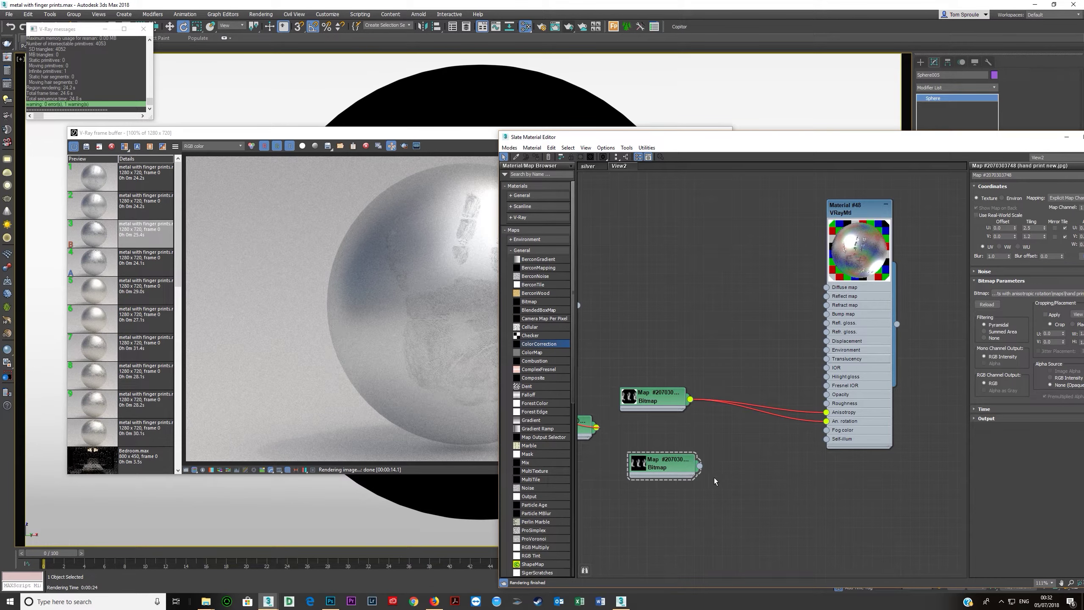
Step: Load the "hand print new_normal" image into the duplicated bitmap and enlarge the node's preview
{"action": "left_click", "coordinate": [665, 467]}
{"action": "left_click", "coordinate": [1024, 293]}
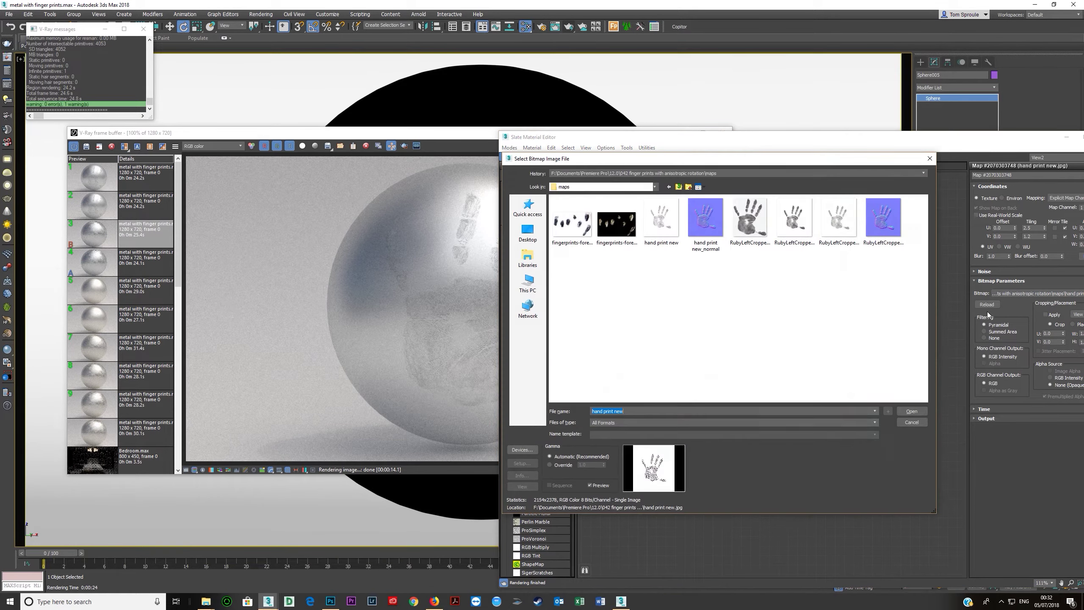
{"action": "double_click", "coordinate": [704, 233]}
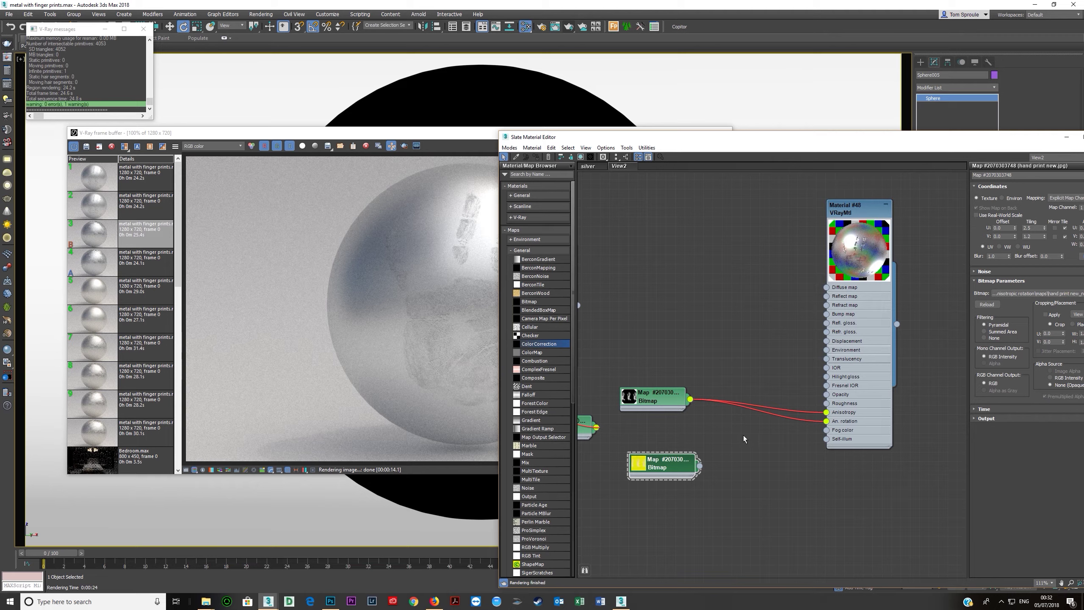
{"action": "double_click", "coordinate": [636, 468]}
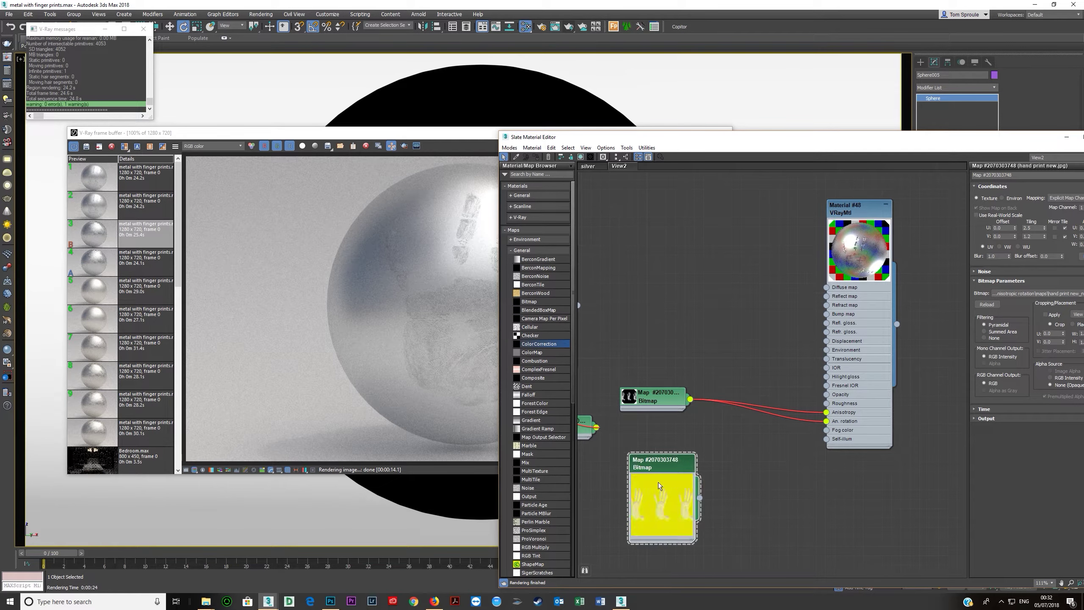
Step: Turn off Invert in the normal map bitmap's output, connect it to the VRayMtl's anisotropy rotation and collapse its preview
{"action": "left_click", "coordinate": [986, 418]}
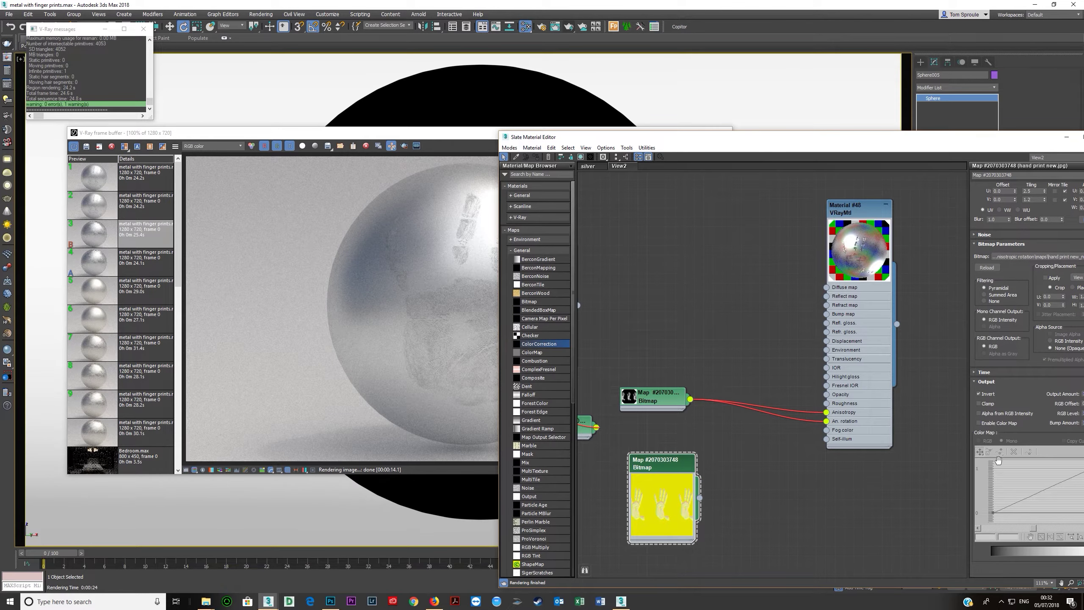
{"action": "left_click", "coordinate": [986, 396]}
{"action": "left_click_drag", "start_coordinate": [699, 498], "coordinate": [826, 420]}
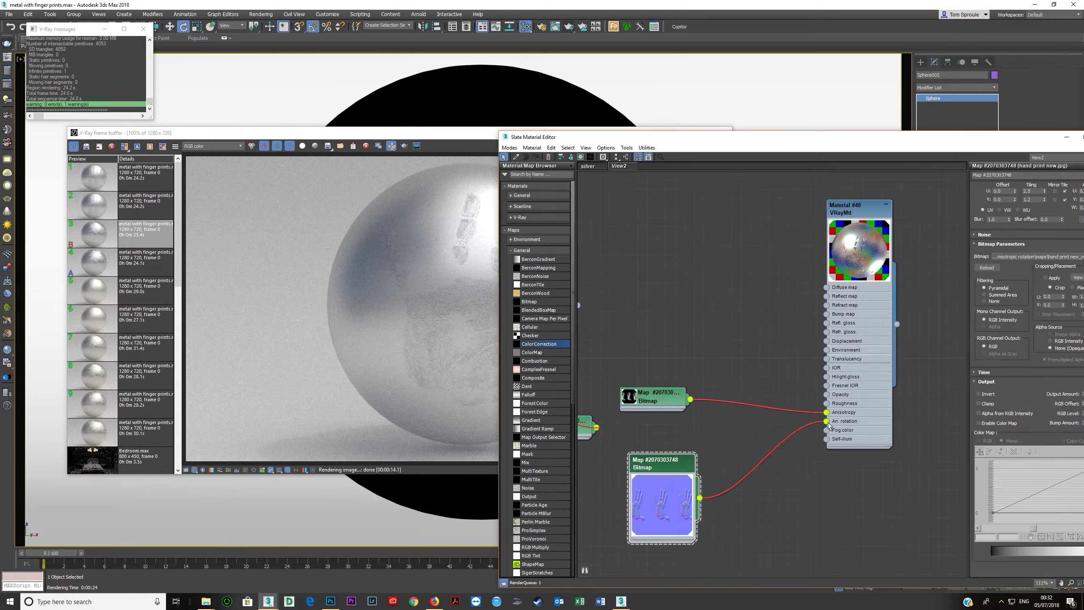
{"action": "double_click", "coordinate": [664, 478]}
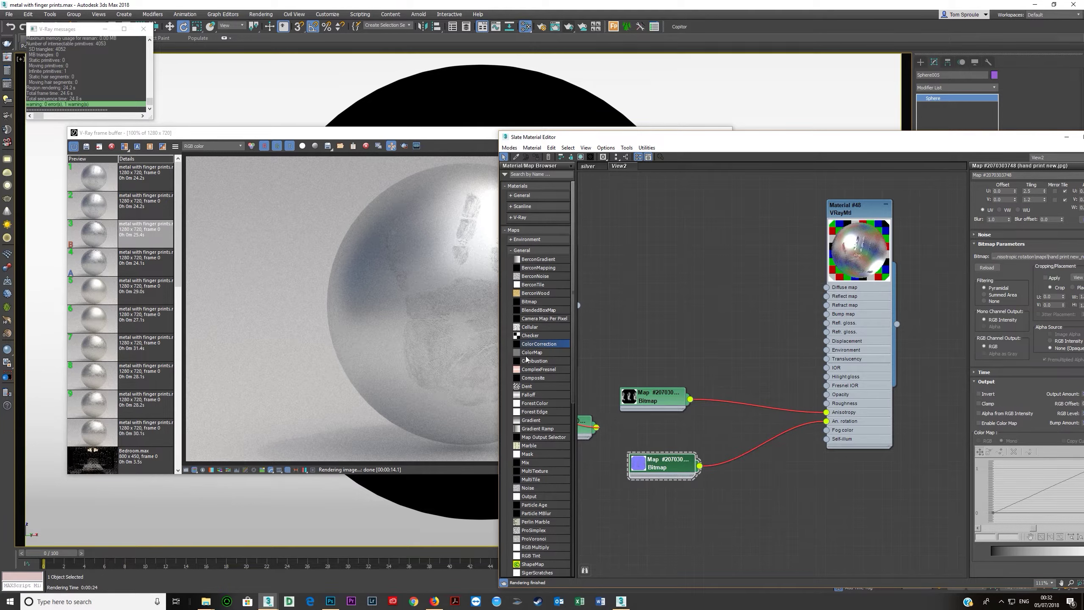
Step: Insert a VRayNormalMap between the normal map bitmap and the anisotropy rotation input, with the bitmap feeding its normal map slot
{"action": "left_click", "coordinate": [523, 250]}
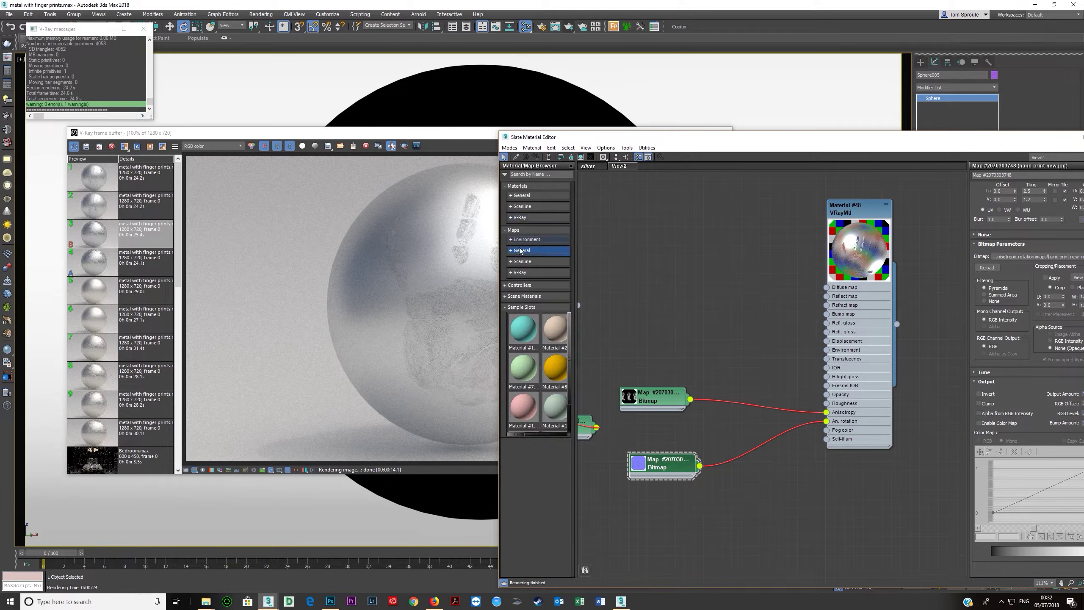
{"action": "left_click", "coordinate": [525, 272]}
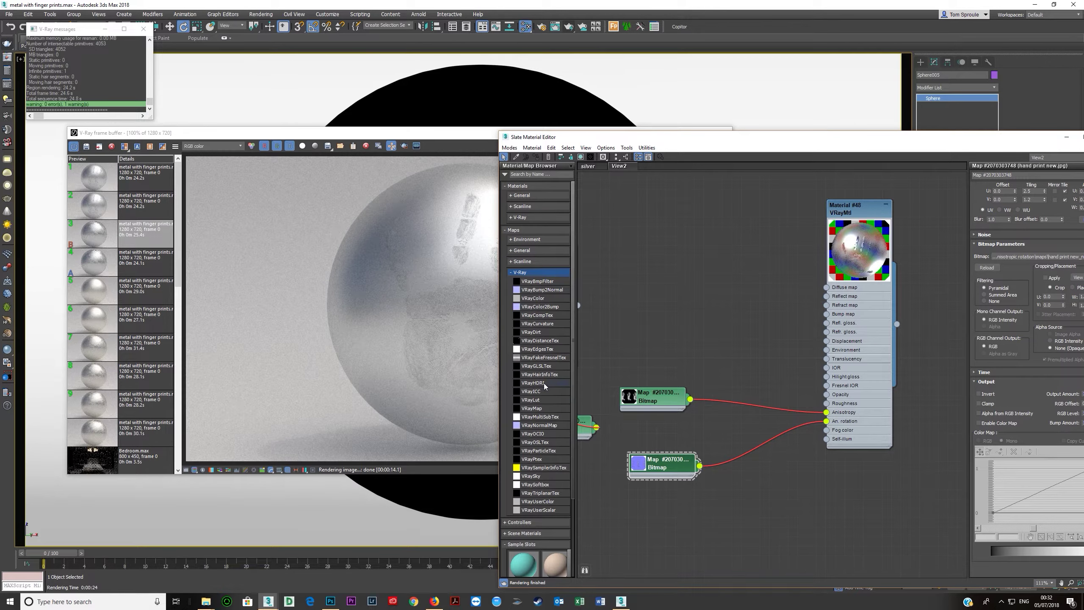
{"action": "left_click", "coordinate": [547, 425]}
{"action": "left_click_drag", "start_coordinate": [547, 425], "coordinate": [766, 438]}
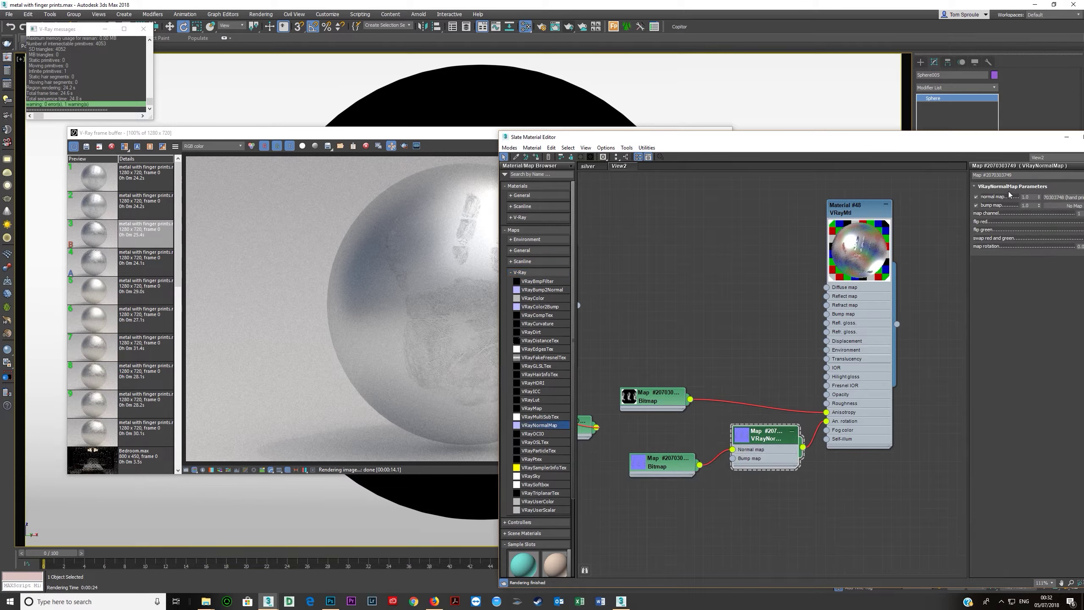
Step: Close the material editor and render the sphere with the VRayNormalMap in place
{"action": "left_click_drag", "start_coordinate": [900, 134], "coordinate": [810, 118]}
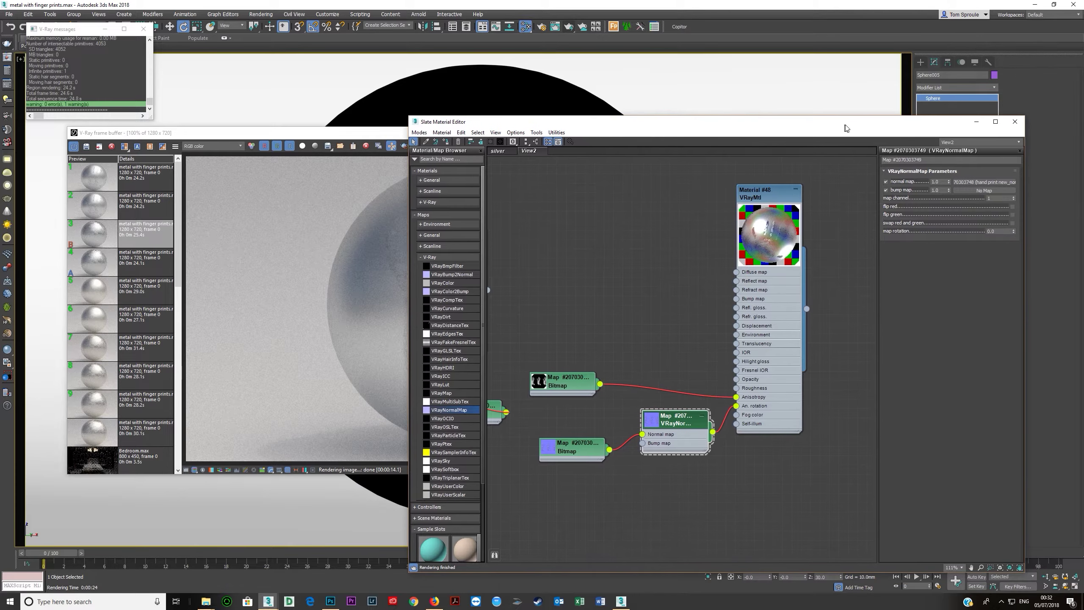
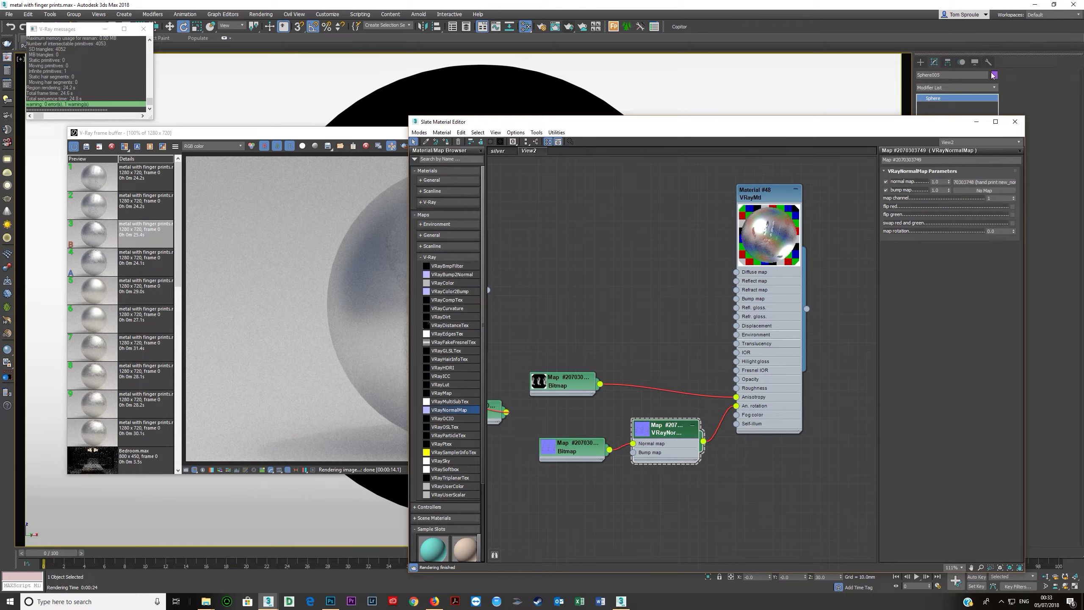
{"action": "left_click", "coordinate": [1014, 121]}
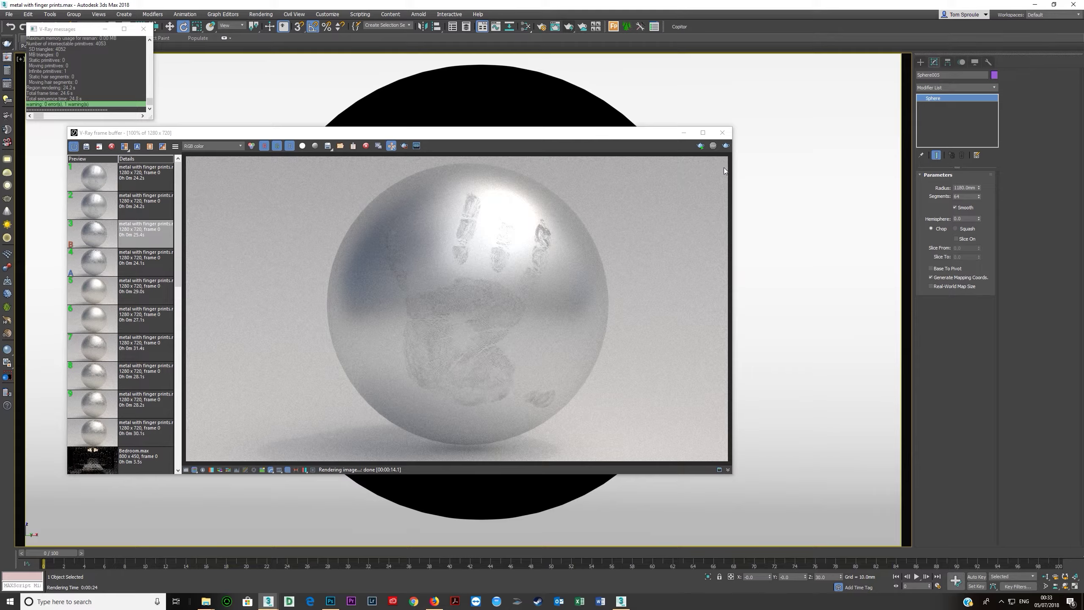
{"action": "left_click", "coordinate": [725, 145]}
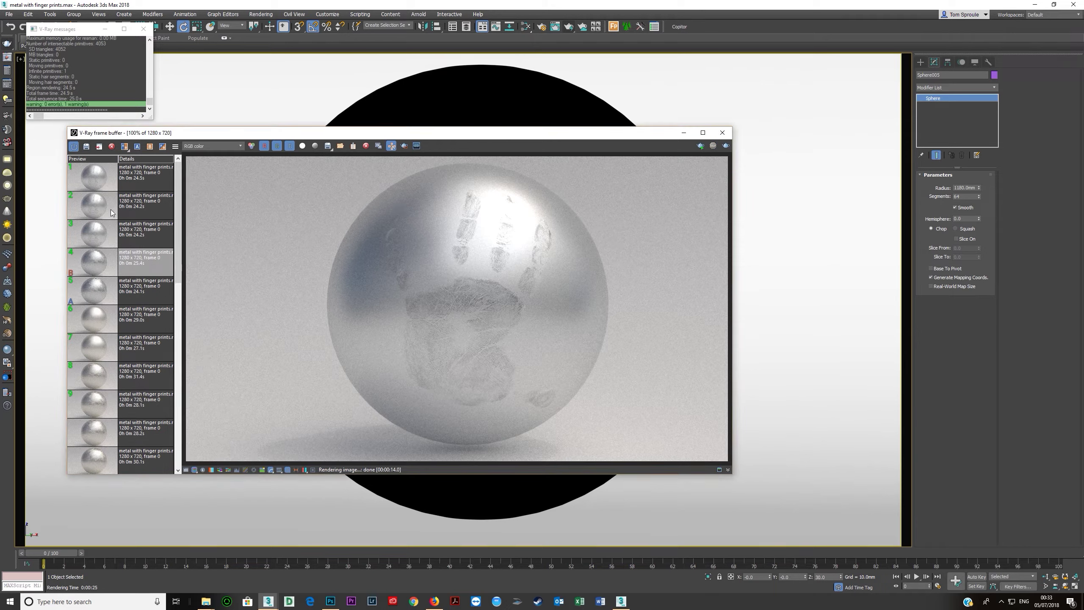
Step: Compare history render 3 as A with render 2 as B by moving the wipe divider over the image
{"action": "left_click", "coordinate": [107, 236]}
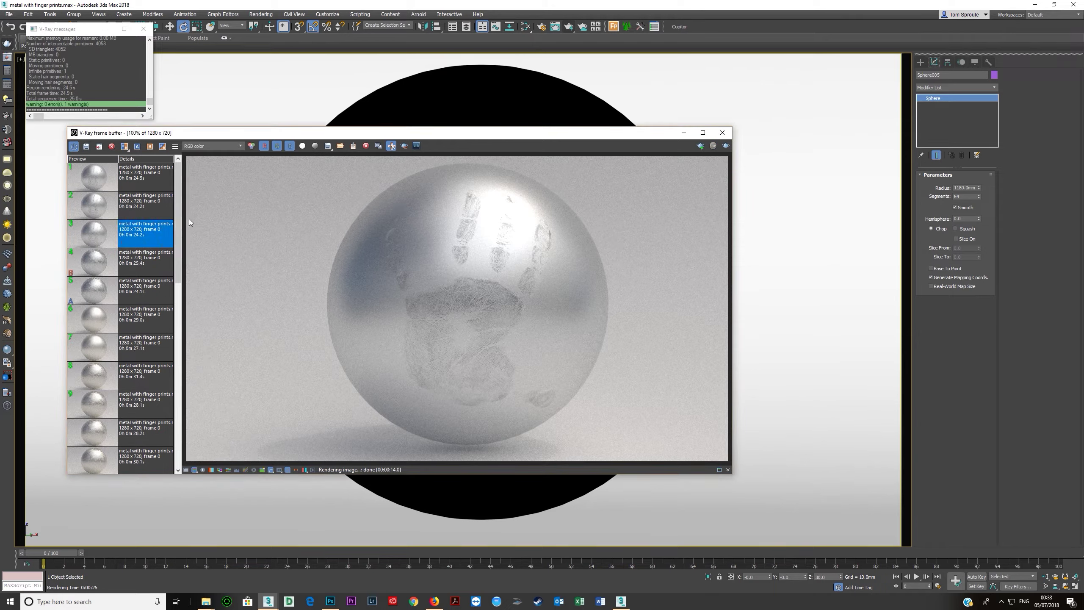
{"action": "left_click", "coordinate": [137, 147]}
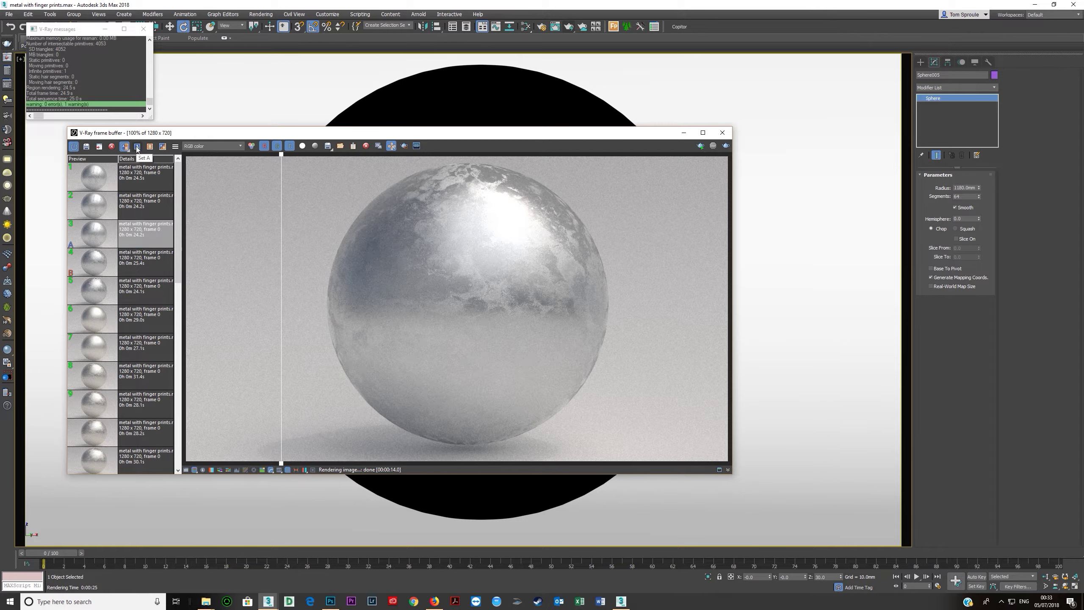
{"action": "left_click", "coordinate": [134, 234]}
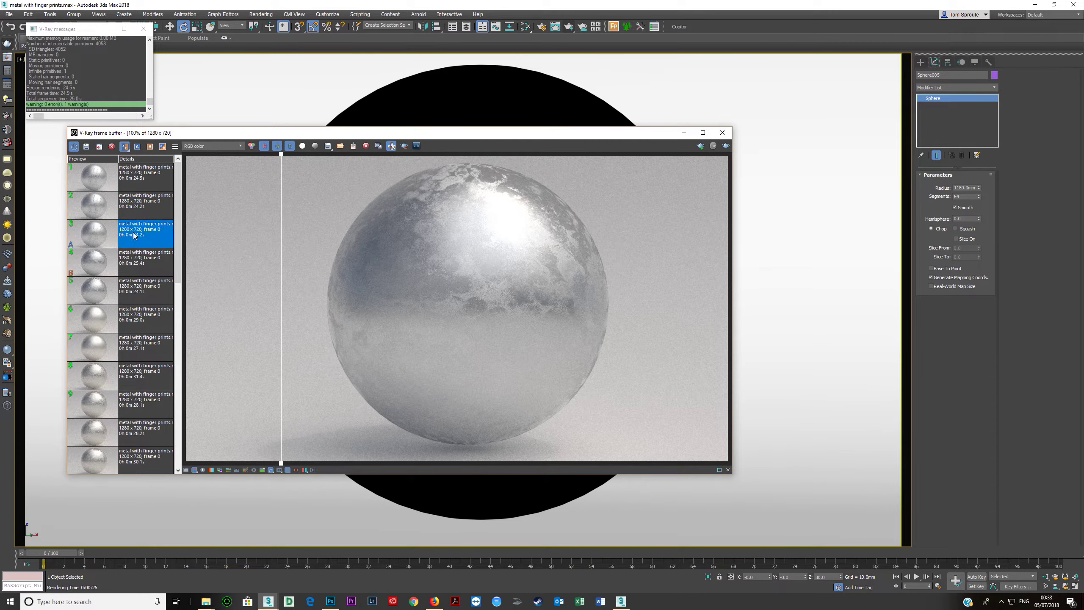
{"action": "left_click", "coordinate": [137, 208]}
{"action": "left_click", "coordinate": [153, 147]}
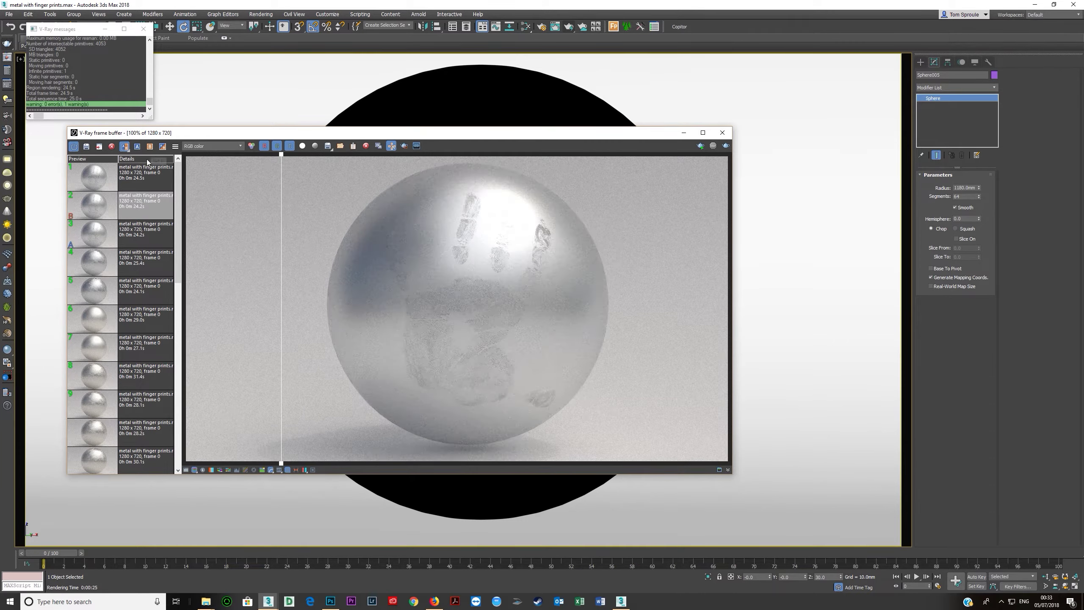
{"action": "left_click", "coordinate": [134, 240]}
{"action": "left_click_drag", "start_coordinate": [281, 155], "coordinate": [315, 316]}
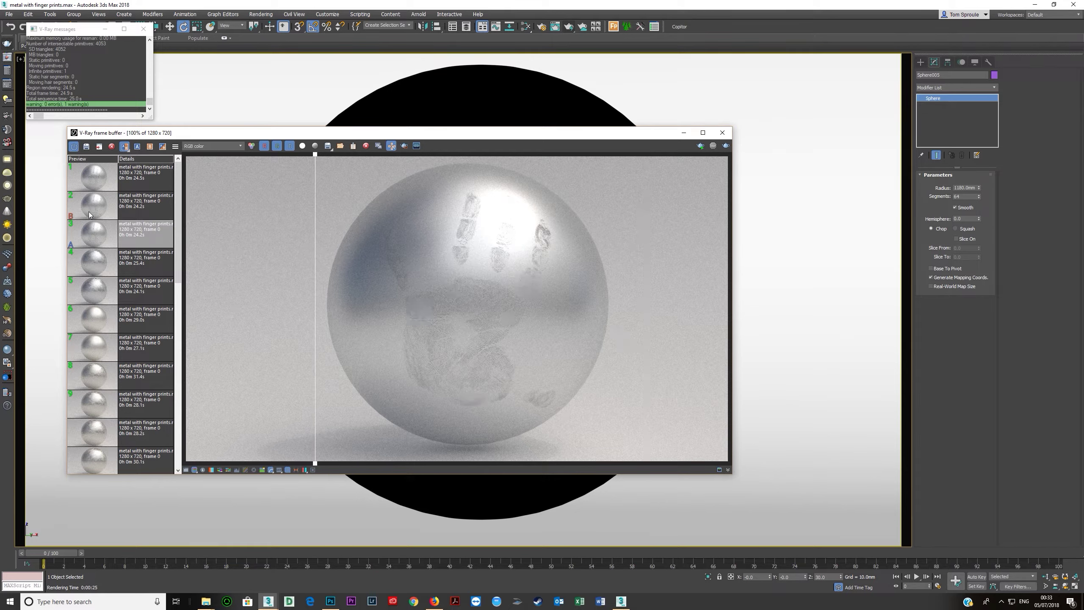
Step: Compare history render 1 as A against render 2 across the handprint, and end the A/B comparison
{"action": "left_click", "coordinate": [99, 185]}
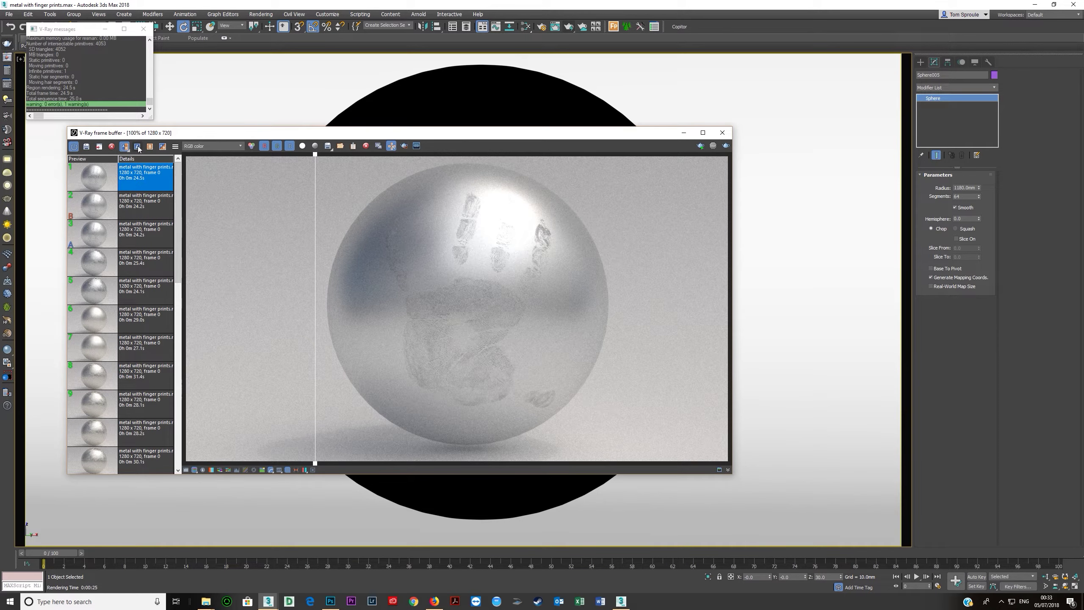
{"action": "left_click_drag", "start_coordinate": [315, 155], "coordinate": [527, 327]}
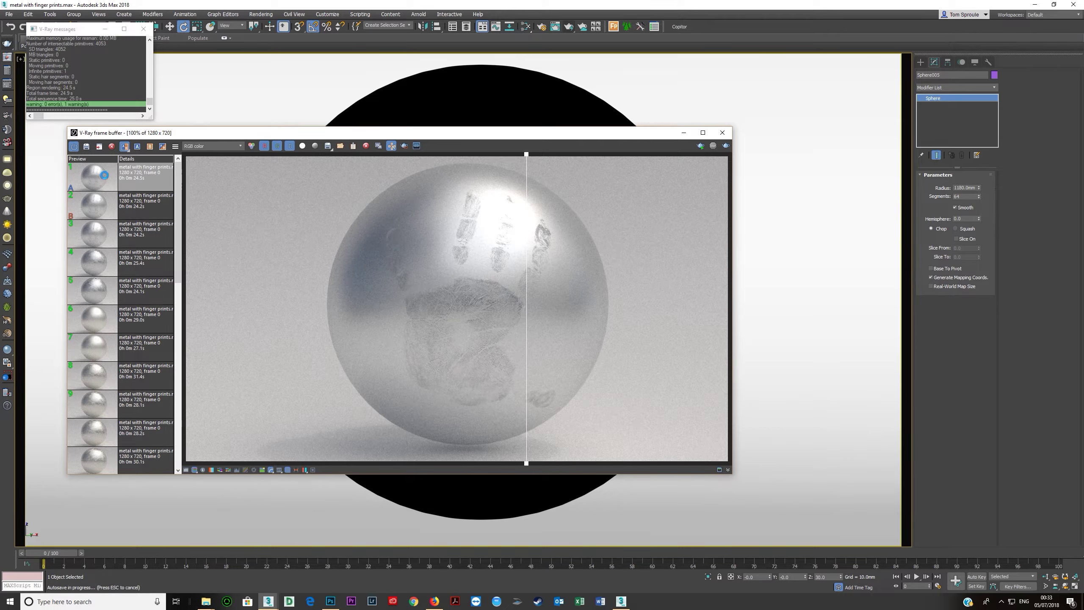
{"action": "left_click", "coordinate": [139, 176]}
{"action": "left_click", "coordinate": [105, 214]}
{"action": "left_click", "coordinate": [124, 146]}
Step: Alternate between history renders 1 to 4 to examine how the handprint differs between the anisotropy rotation setups
{"action": "left_click", "coordinate": [103, 240]}
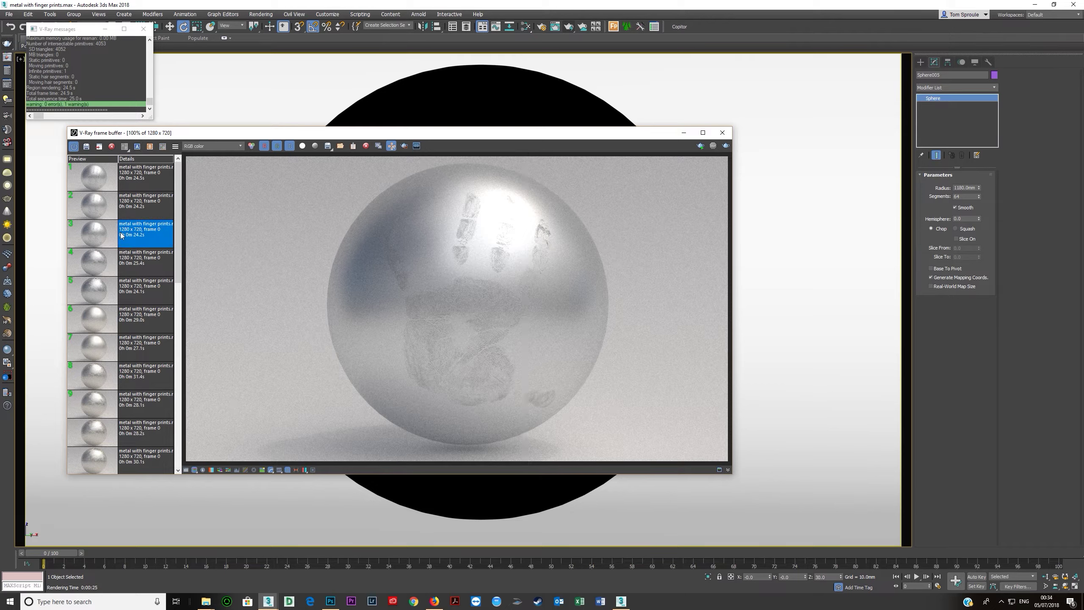
{"action": "left_click", "coordinate": [107, 208]}
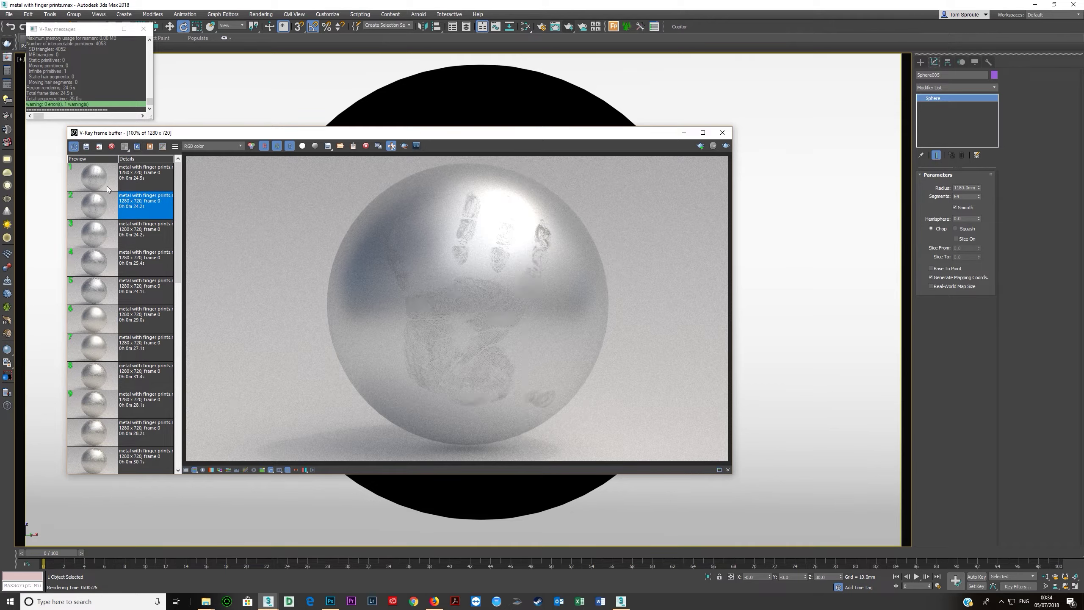
{"action": "left_click", "coordinate": [106, 182]}
{"action": "left_click", "coordinate": [105, 207]}
{"action": "left_click", "coordinate": [105, 173]}
{"action": "left_click", "coordinate": [104, 233]}
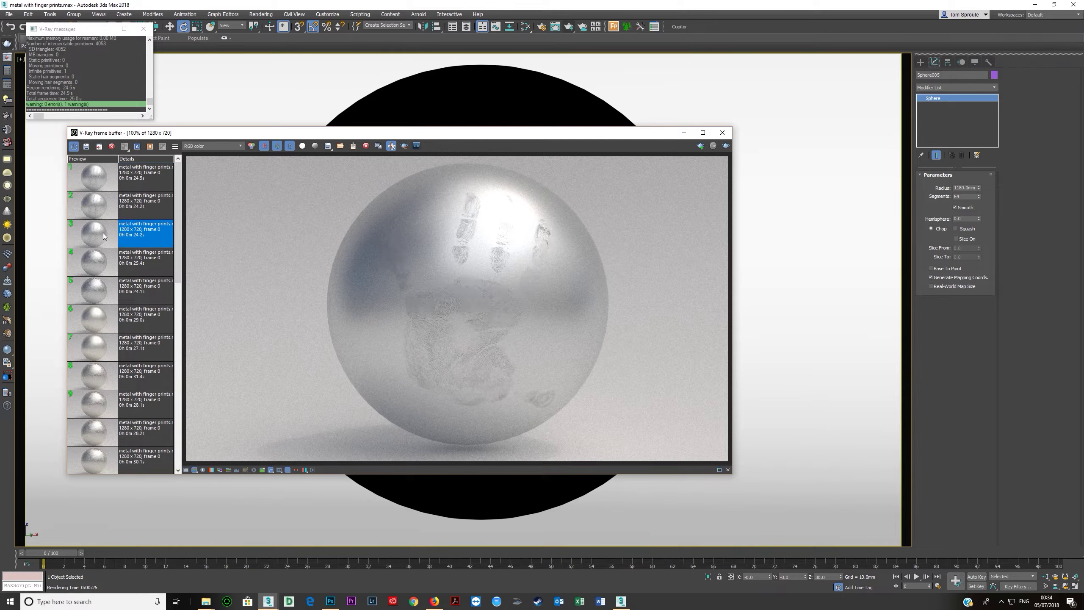
{"action": "left_click", "coordinate": [103, 209]}
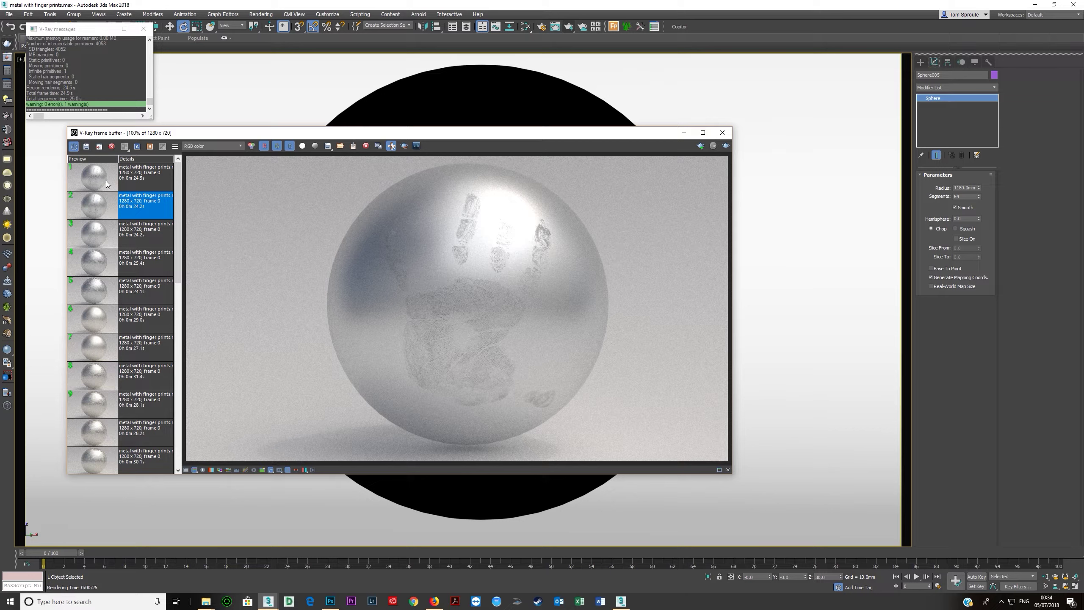
{"action": "left_click", "coordinate": [106, 178]}
{"action": "left_click", "coordinate": [105, 208]}
{"action": "left_click", "coordinate": [107, 185]}
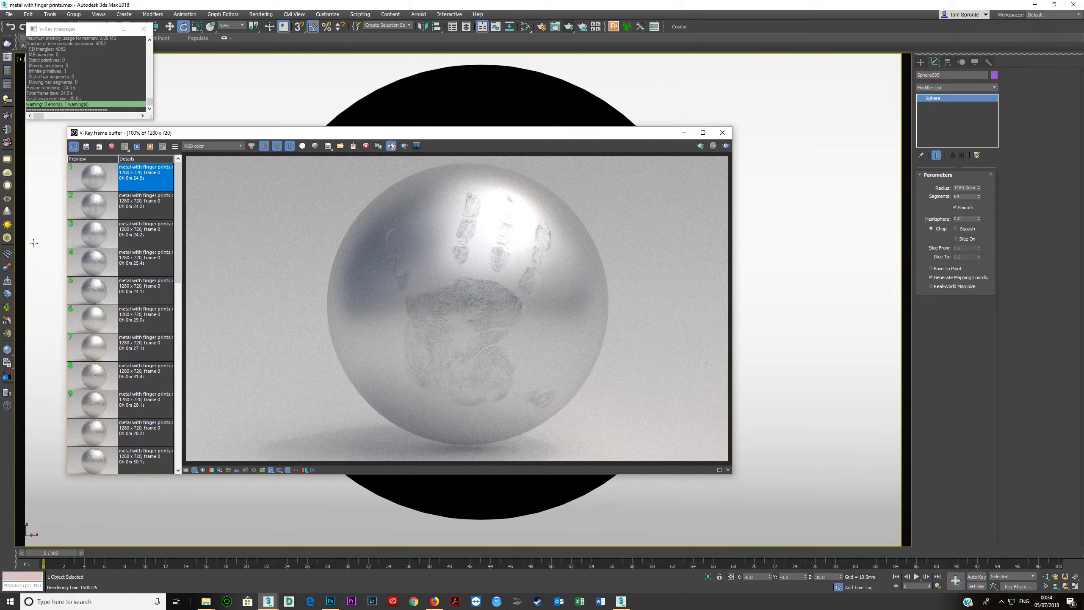
{"action": "left_click", "coordinate": [102, 211]}
{"action": "left_click", "coordinate": [104, 269]}
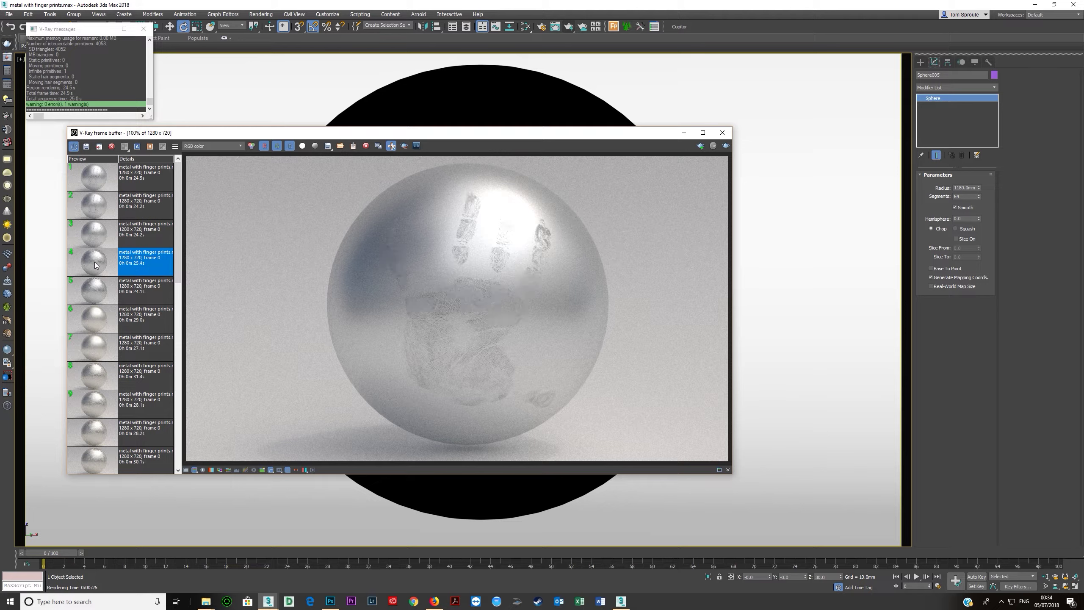
{"action": "left_click", "coordinate": [99, 232]}
{"action": "left_click", "coordinate": [99, 213]}
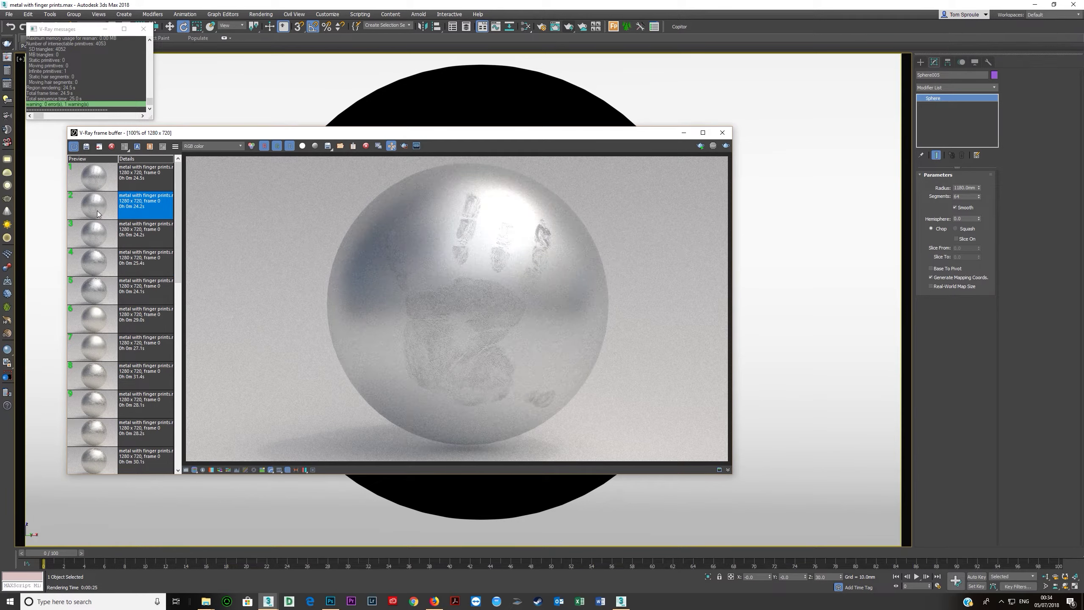
{"action": "left_click", "coordinate": [99, 186]}
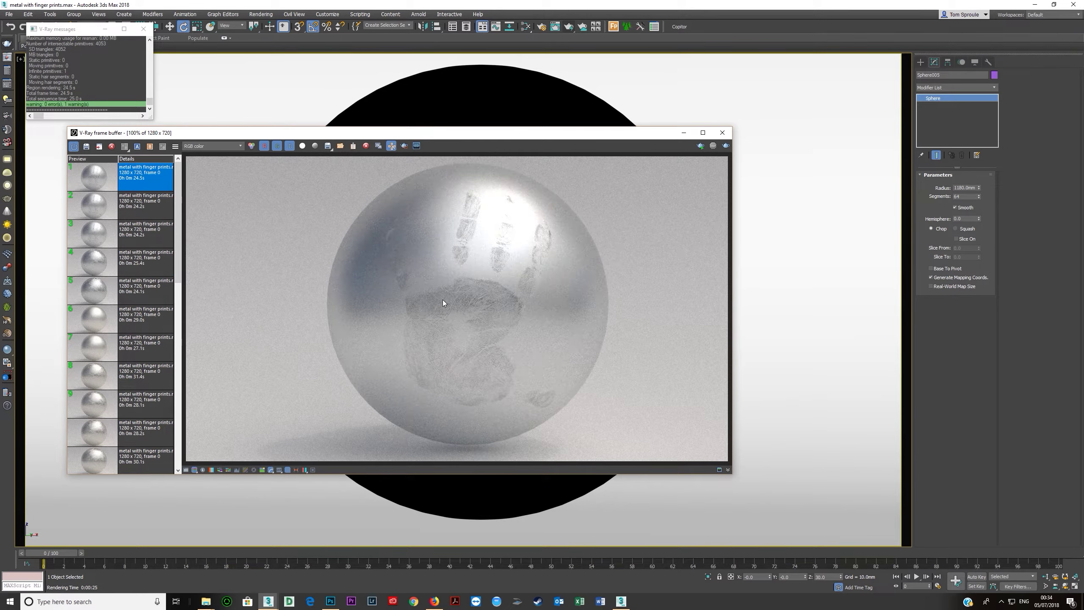
{"action": "left_click", "coordinate": [105, 209]}
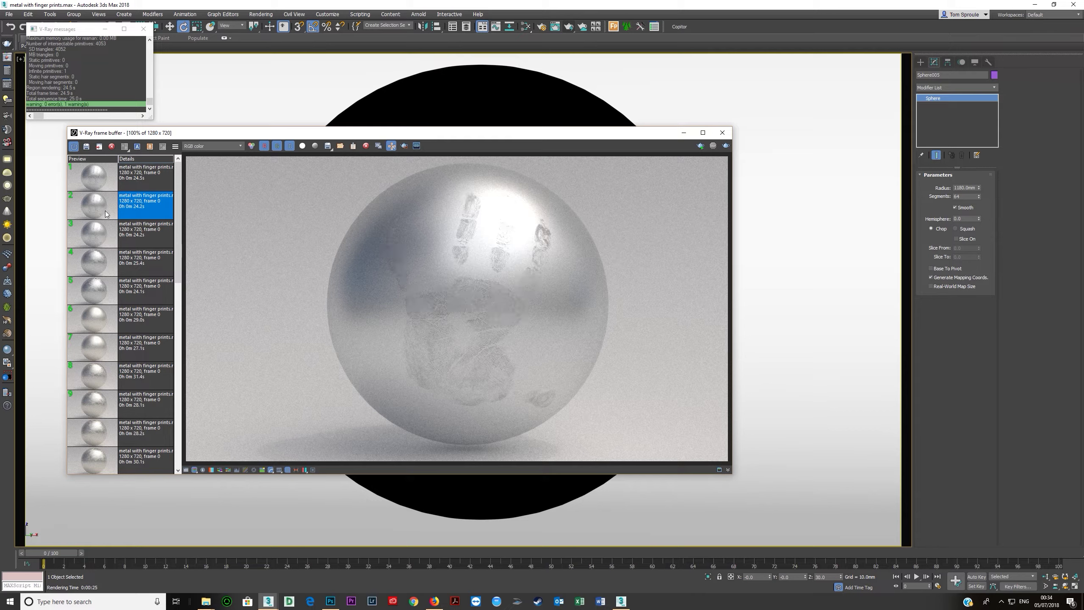
{"action": "left_click", "coordinate": [91, 173]}
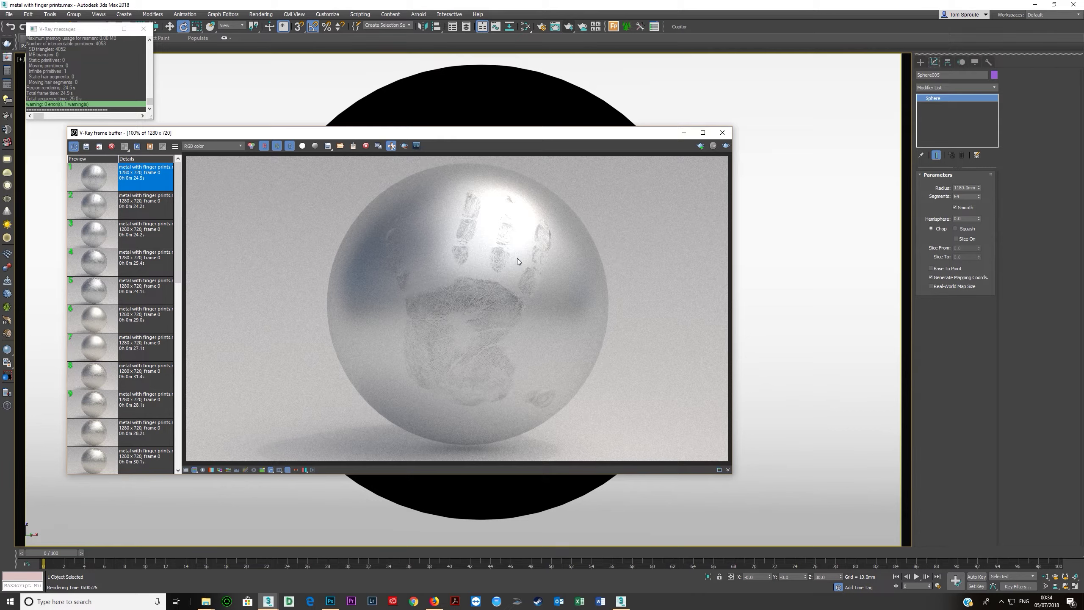
{"action": "left_click", "coordinate": [95, 205]}
{"action": "left_click", "coordinate": [94, 181]}
Step: Close the frame buffer, duplicate the VRayMtl beside the original in the material editor and remove the copy's map connections
{"action": "left_click_drag", "start_coordinate": [653, 133], "coordinate": [646, 116]}
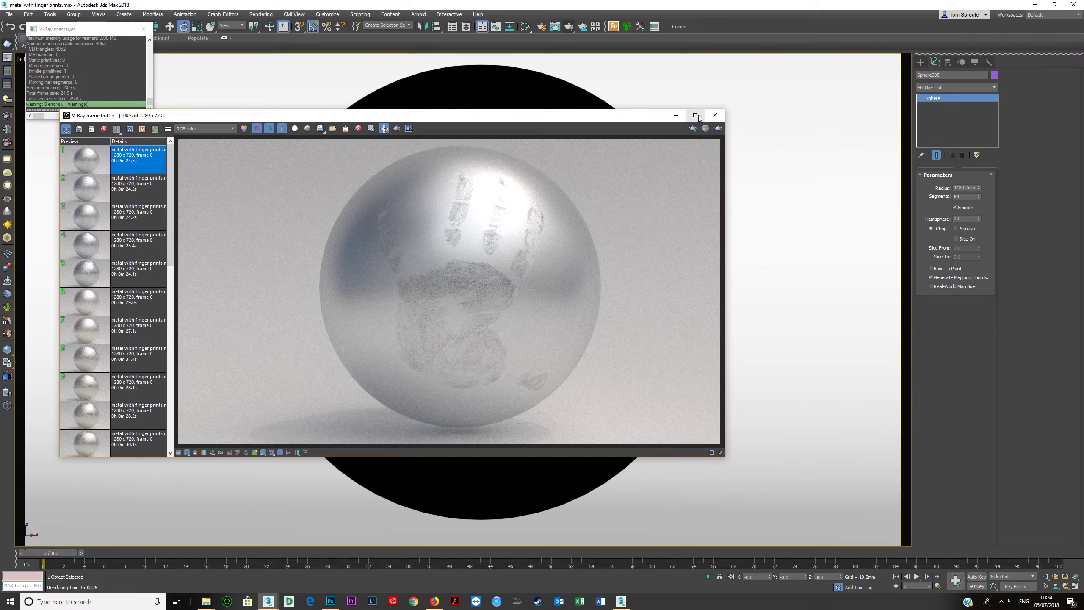
{"action": "left_click", "coordinate": [714, 115]}
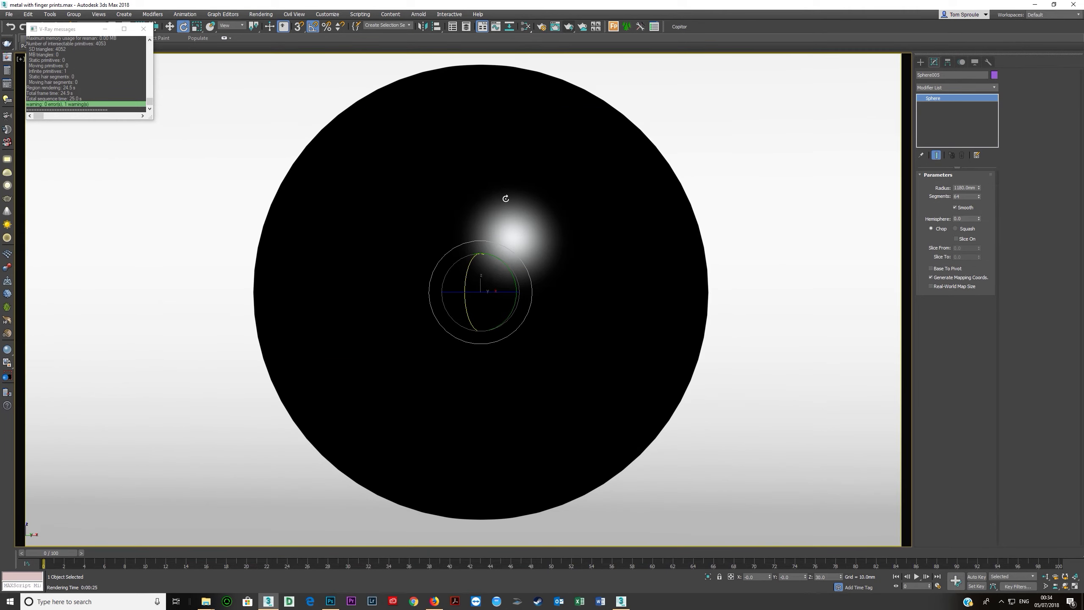
{"action": "key", "text": "m"}
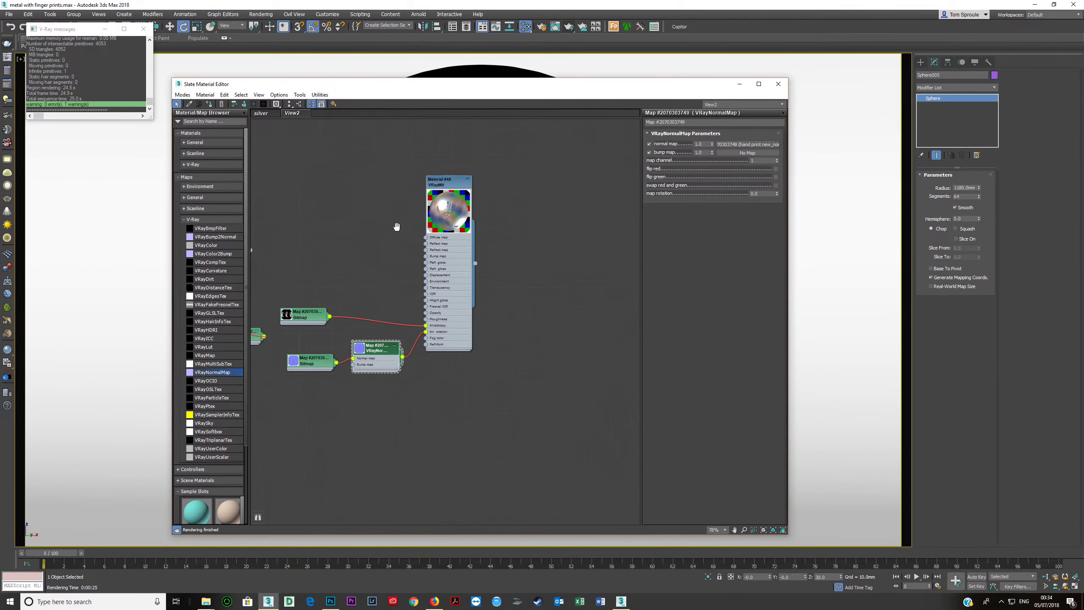
{"action": "scroll", "coordinate": [400, 226], "scroll_direction": "down", "scroll_amount": 2}
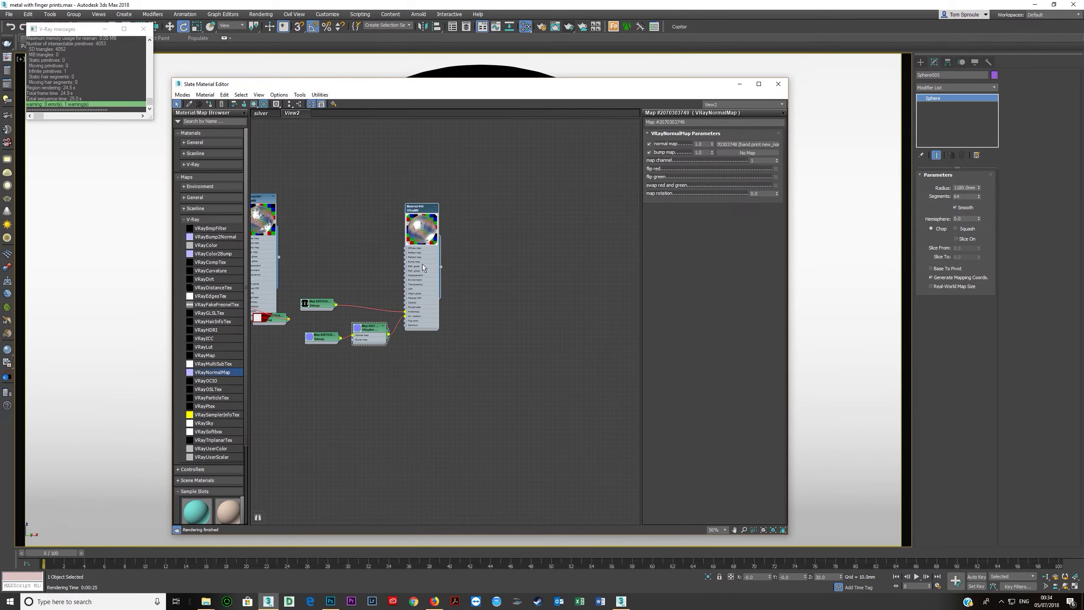
{"action": "left_click_drag", "start_coordinate": [421, 267], "coordinate": [532, 271], "text": "shift"}
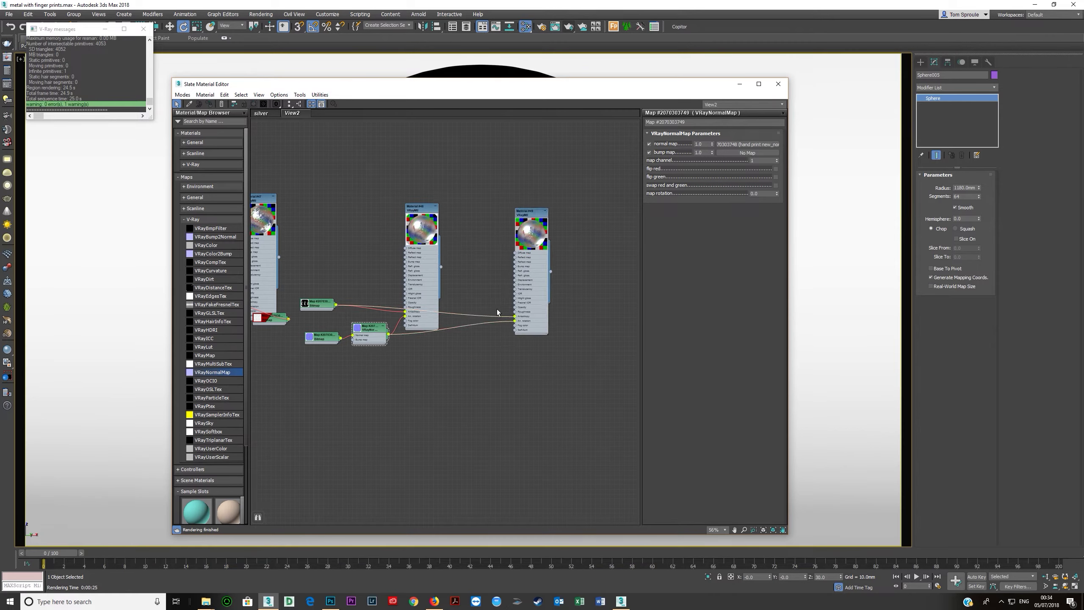
{"action": "key", "text": "Delete"}
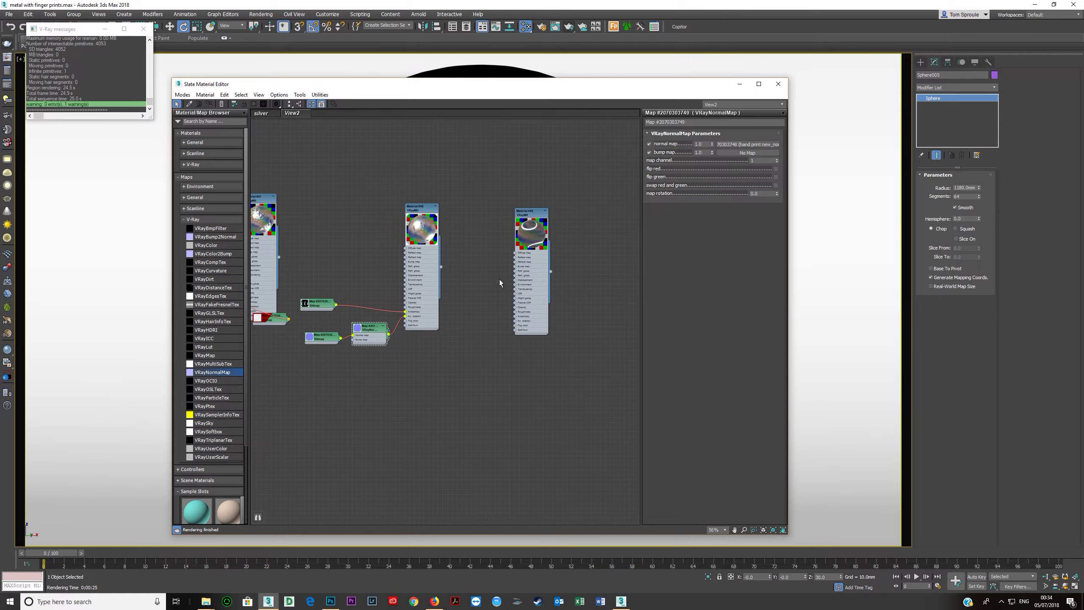
Step: Set the copied VRayMtl's anisotropy to the same value as the original material's
{"action": "scroll", "coordinate": [502, 286], "scroll_direction": "up", "scroll_amount": 2}
{"action": "left_click_drag", "start_coordinate": [450, 289], "coordinate": [467, 279]}
{"action": "left_click_drag", "start_coordinate": [443, 85], "coordinate": [402, 213]}
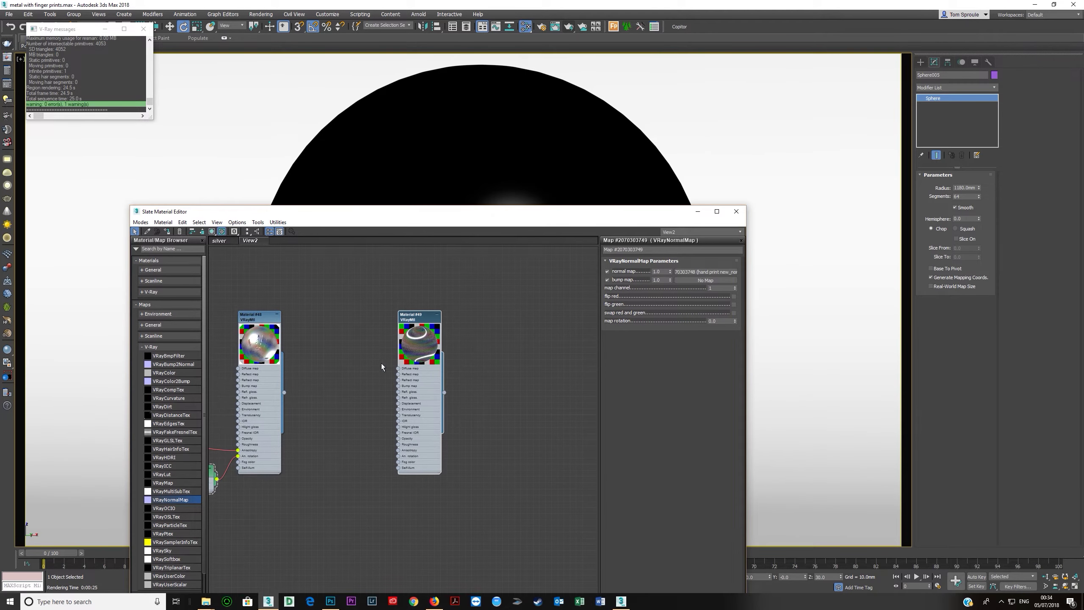
{"action": "double_click", "coordinate": [254, 392]}
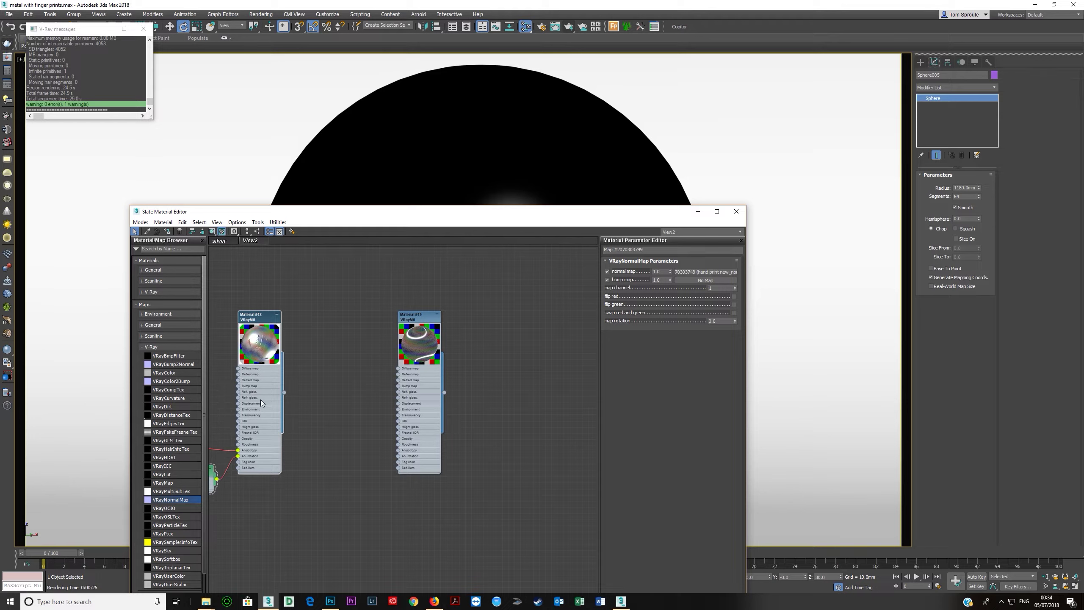
{"action": "left_click", "coordinate": [721, 490]}
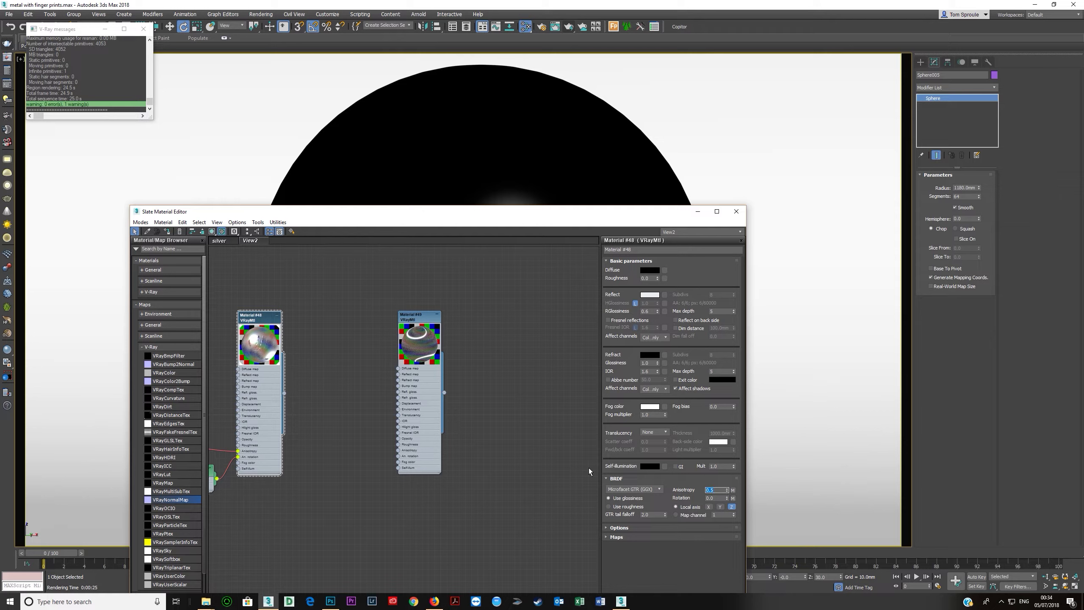
{"action": "left_click", "coordinate": [412, 407]}
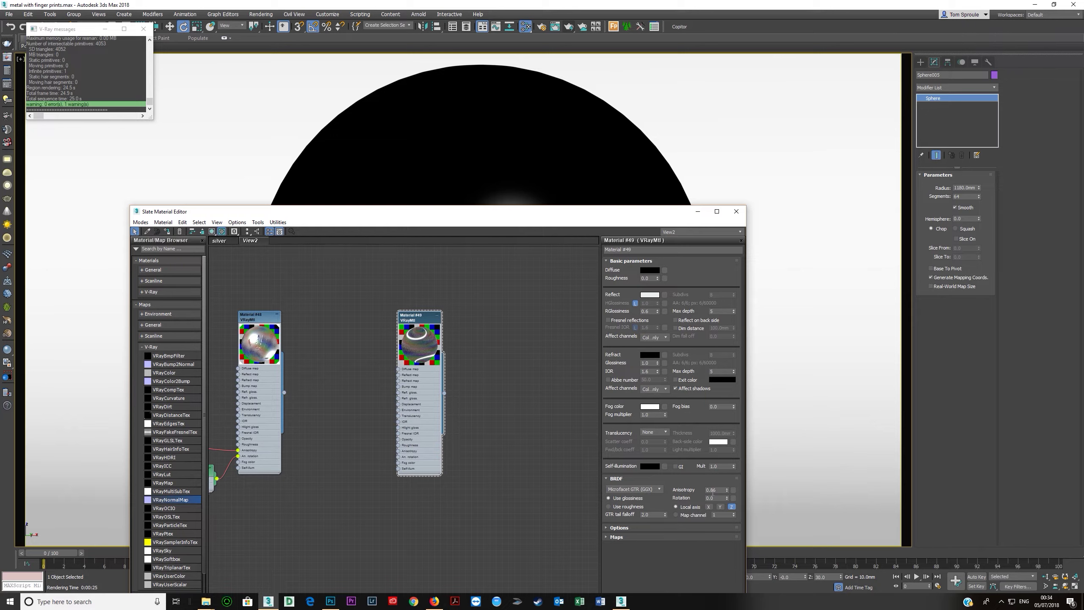
{"action": "key", "text": "Return"}
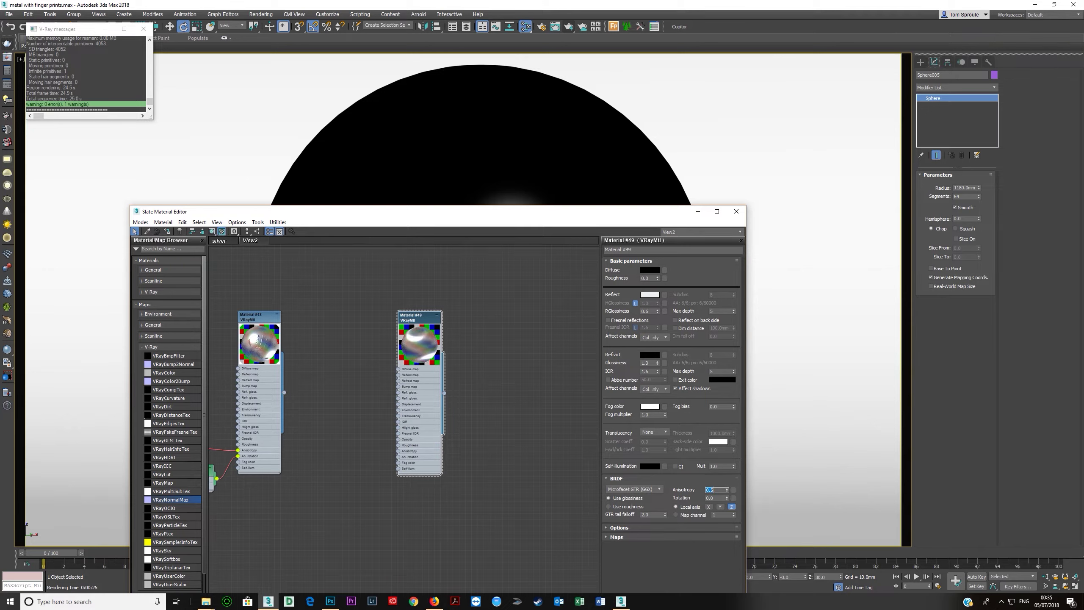
{"action": "left_click", "coordinate": [413, 425]}
{"action": "left_click_drag", "start_coordinate": [171, 212], "coordinate": [122, 130]}
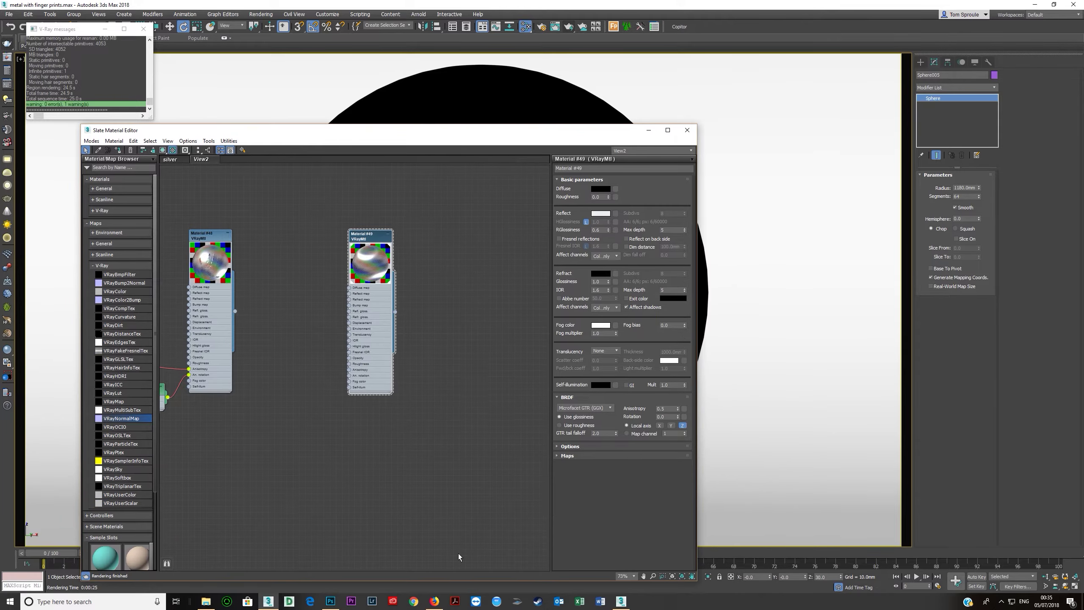
Step: Bring fingerprints-forensics-fiction-firearms from the maps folder into the node view as a bitmap and view its image
{"action": "left_click", "coordinate": [207, 601]}
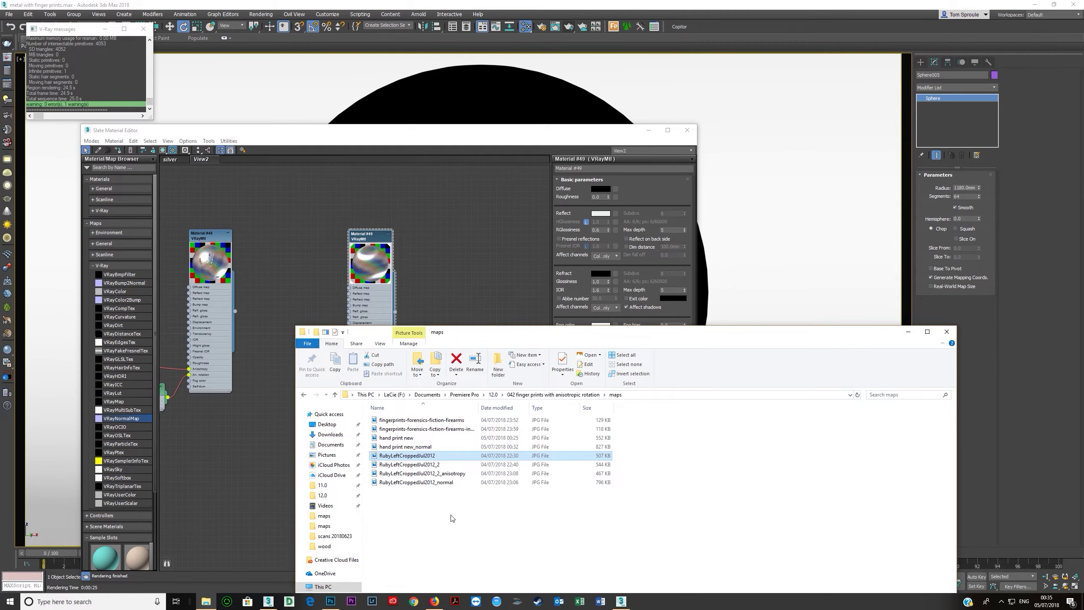
{"action": "left_click", "coordinate": [420, 420]}
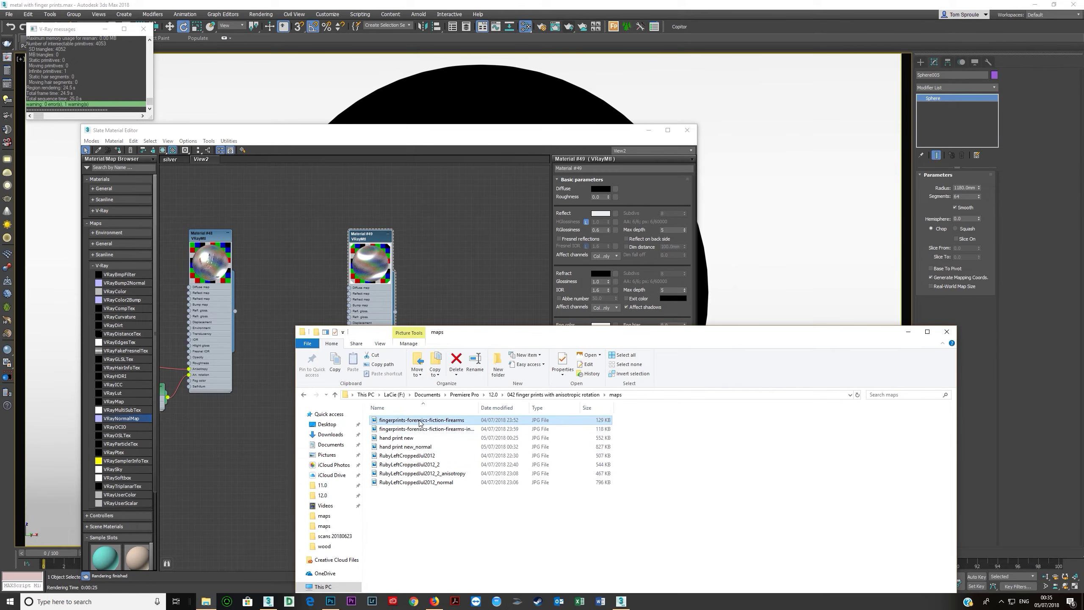
{"action": "left_click_drag", "start_coordinate": [479, 407], "coordinate": [561, 407]}
{"action": "left_click_drag", "start_coordinate": [446, 421], "coordinate": [261, 284]}
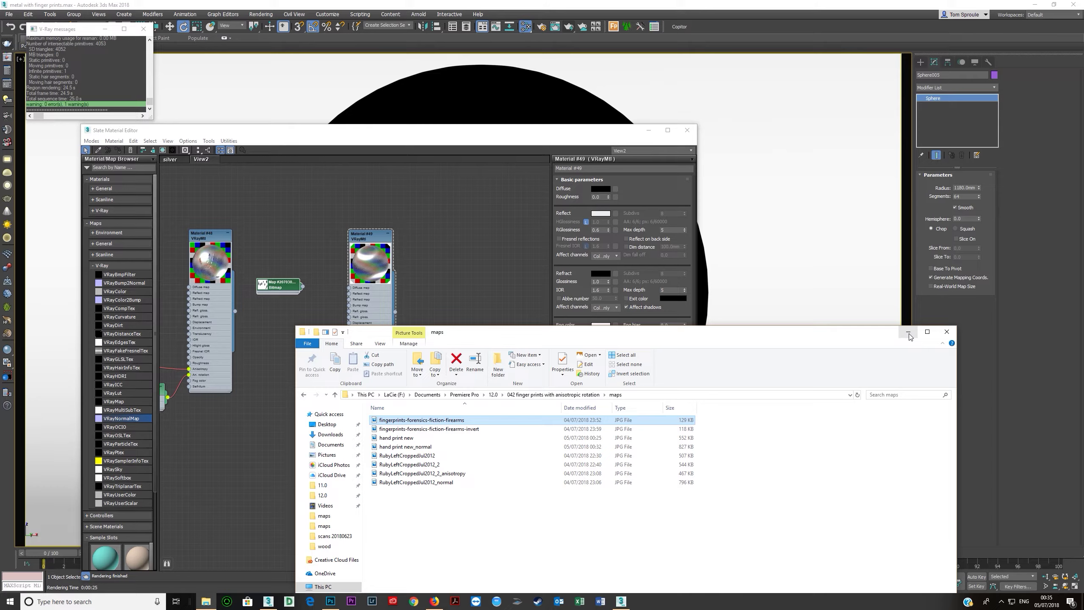
{"action": "left_click", "coordinate": [907, 333]}
{"action": "double_click", "coordinate": [279, 286]}
{"action": "left_click", "coordinate": [667, 308]}
{"action": "left_click", "coordinate": [604, 39]}
Step: Connect the fingerprint bitmap to the copied material's Anisotropy slot instead of An. rotation, and invert the bitmap's output
{"action": "left_click_drag", "start_coordinate": [277, 285], "coordinate": [365, 385]}
{"action": "scroll", "coordinate": [317, 365], "scroll_direction": "up", "scroll_amount": 3}
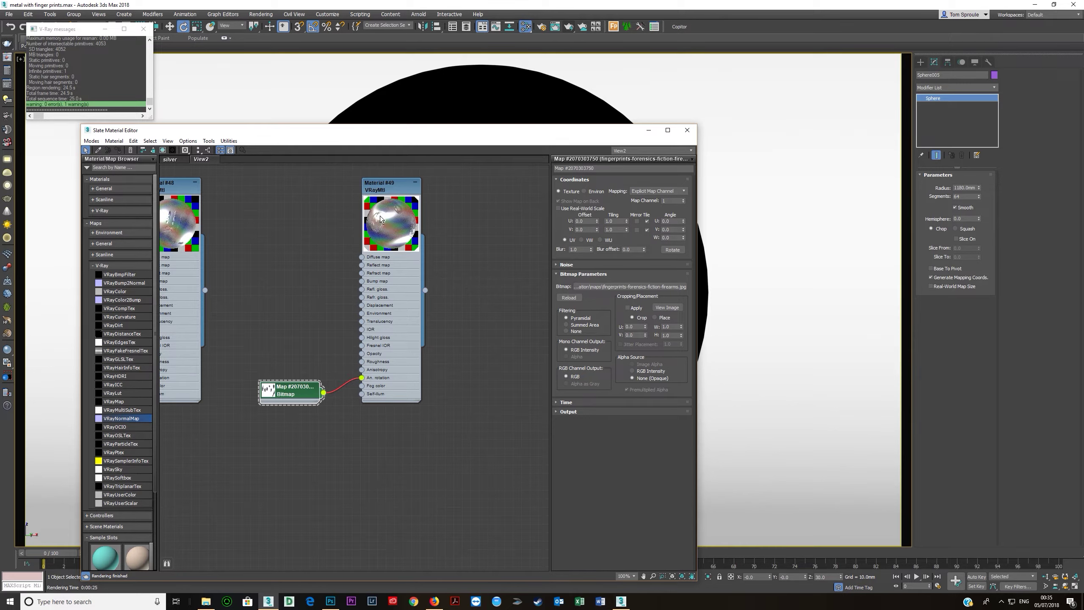
{"action": "left_click_drag", "start_coordinate": [302, 391], "coordinate": [303, 356]}
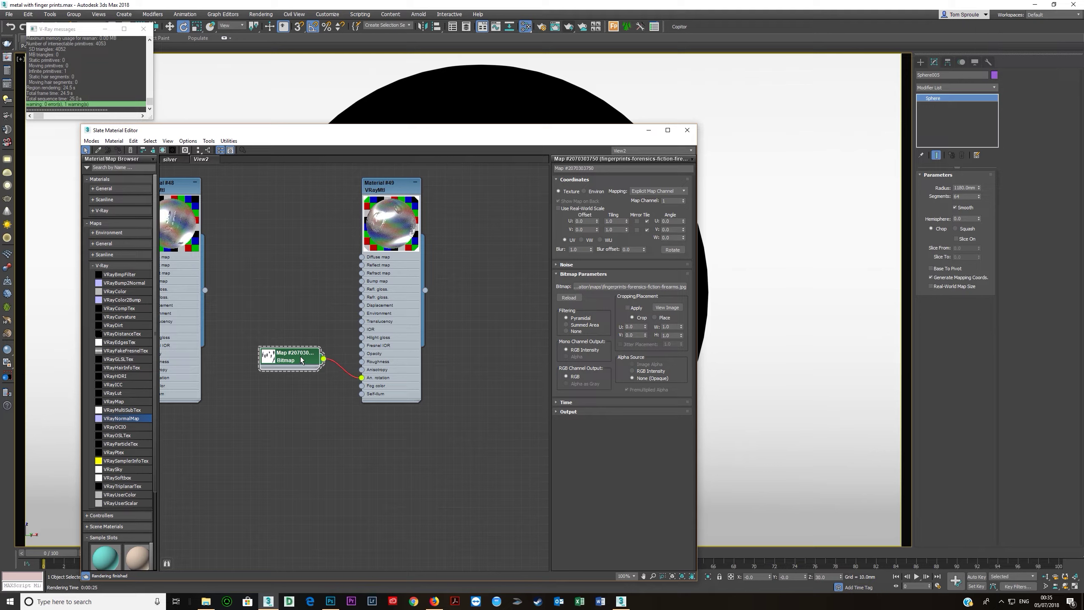
{"action": "left_click_drag", "start_coordinate": [361, 377], "coordinate": [363, 369]}
{"action": "mouse_move", "coordinate": [298, 358]}
{"action": "left_mouse_down"}
{"action": "mouse_move", "coordinate": [299, 382]}
{"action": "mouse_move", "coordinate": [299, 368]}
{"action": "left_mouse_up"}
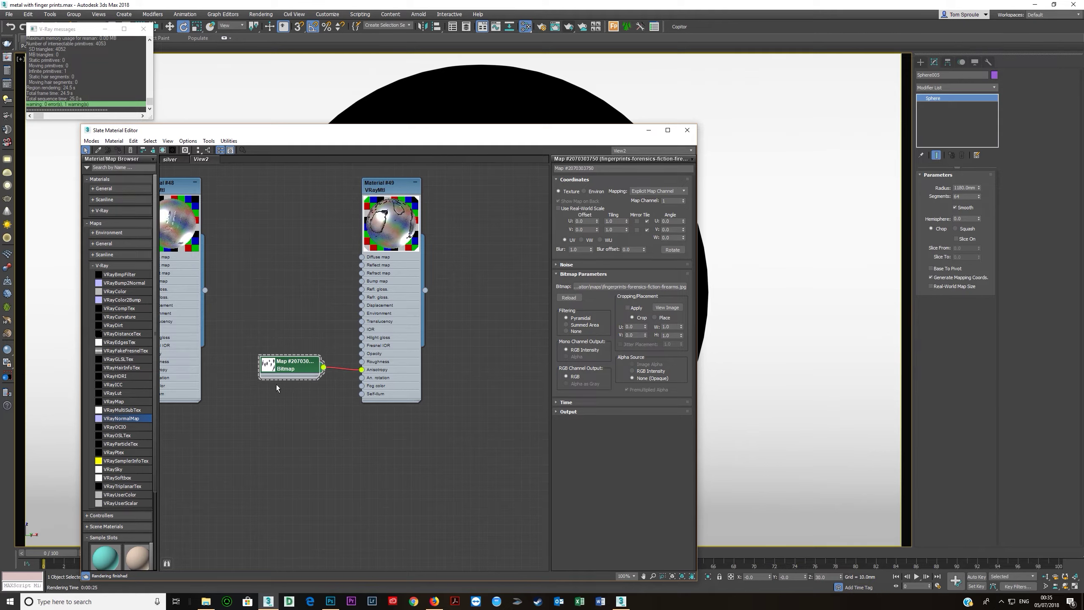
{"action": "left_click", "coordinate": [571, 411]}
{"action": "left_click", "coordinate": [570, 390]}
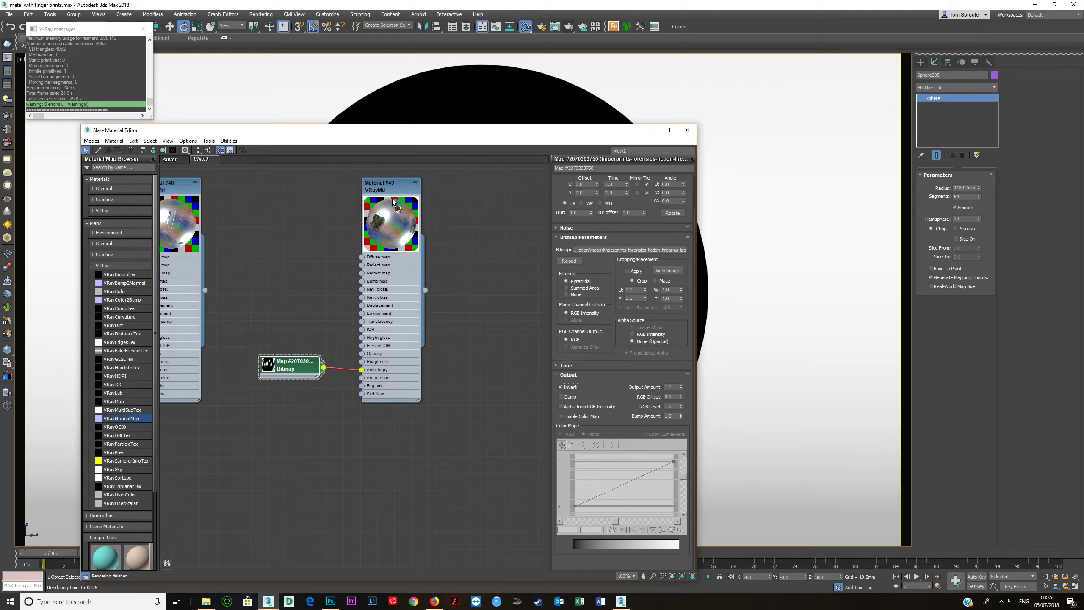
Step: Try an anisotropy map amount of 40 on the copied material, and return it to 100
{"action": "double_click", "coordinate": [376, 349]}
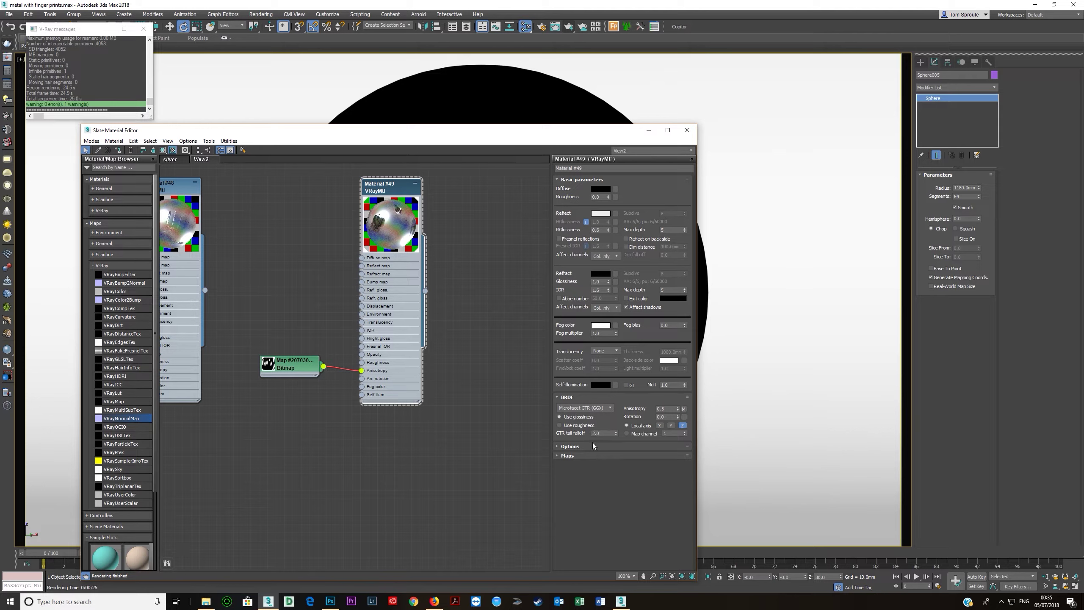
{"action": "left_click", "coordinate": [589, 456]}
{"action": "left_click_drag", "start_coordinate": [601, 481], "coordinate": [602, 504]}
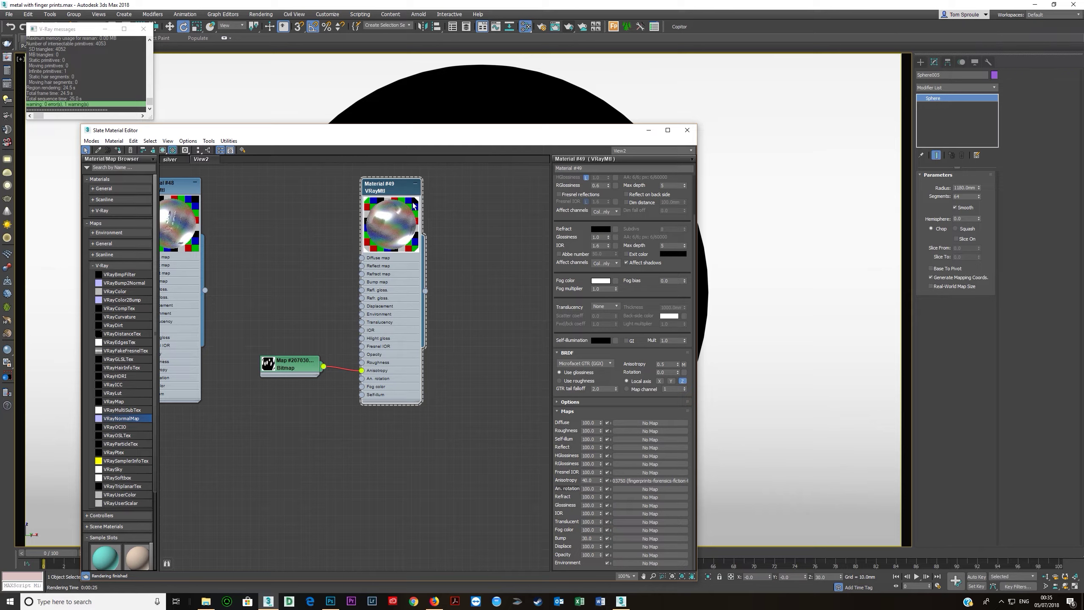
{"action": "left_click_drag", "start_coordinate": [601, 481], "coordinate": [598, 449]}
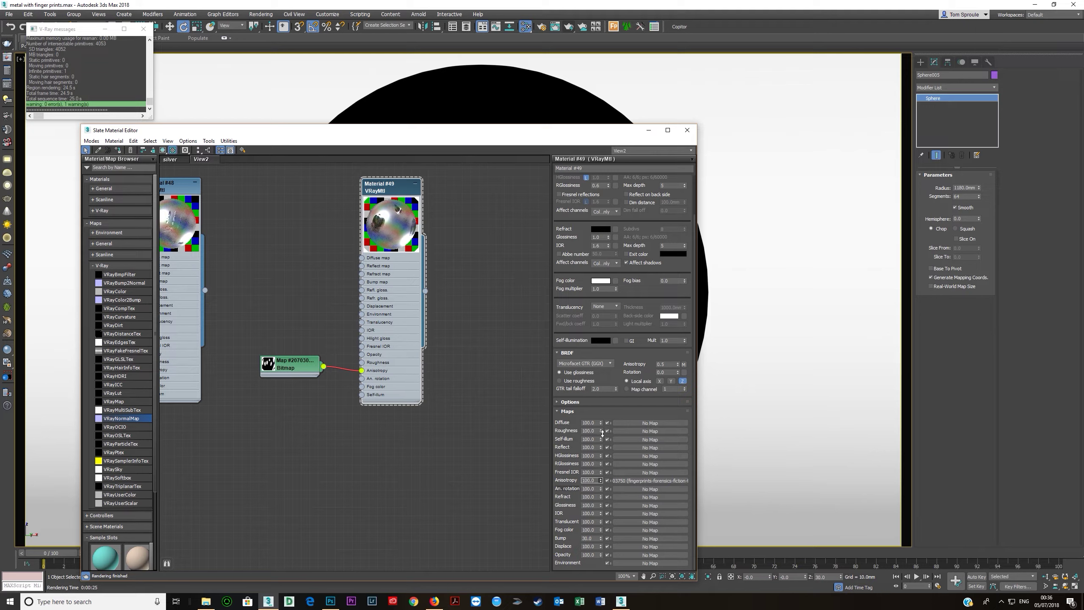
Step: Inspect the fingerprint bitmap's enlarged node preview and show the map on the sphere in the viewport
{"action": "double_click", "coordinate": [302, 366]}
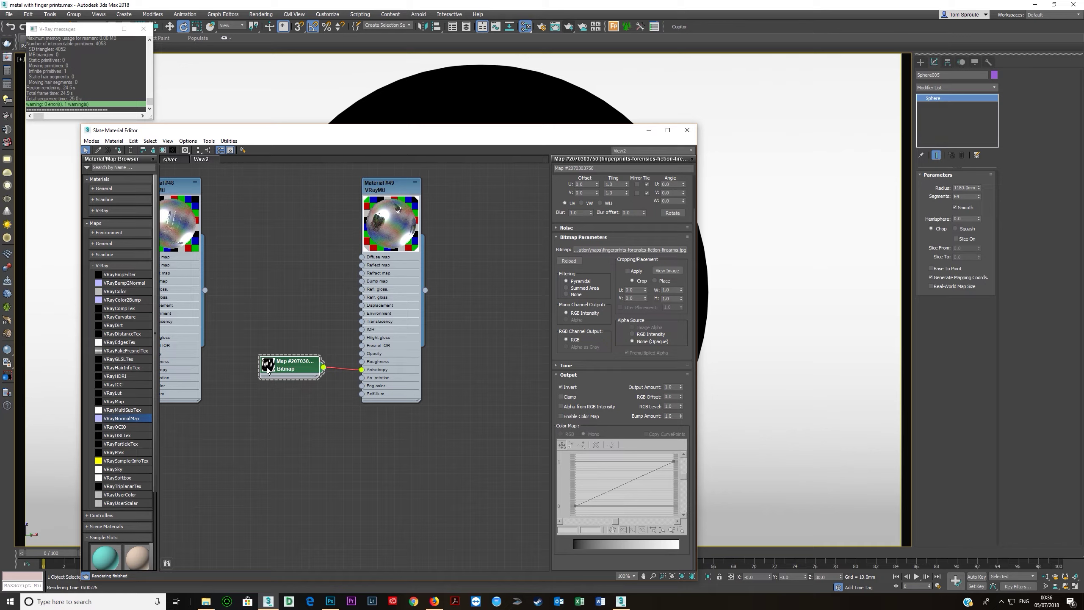
{"action": "double_click", "coordinate": [267, 368]}
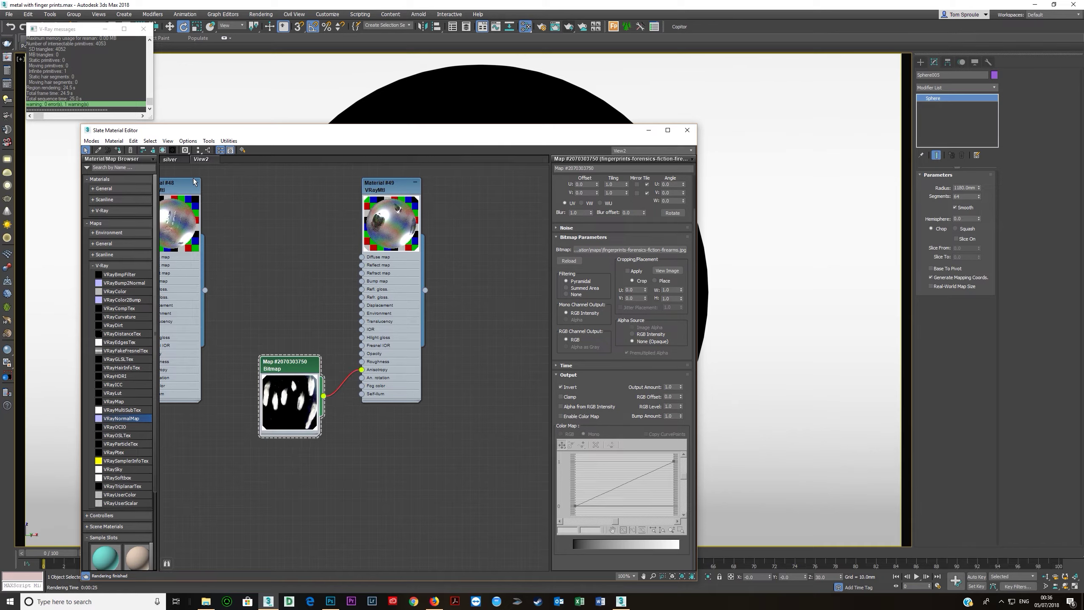
{"action": "left_click", "coordinate": [162, 150]}
{"action": "left_click_drag", "start_coordinate": [241, 131], "coordinate": [220, 65]}
{"action": "double_click", "coordinate": [272, 340]}
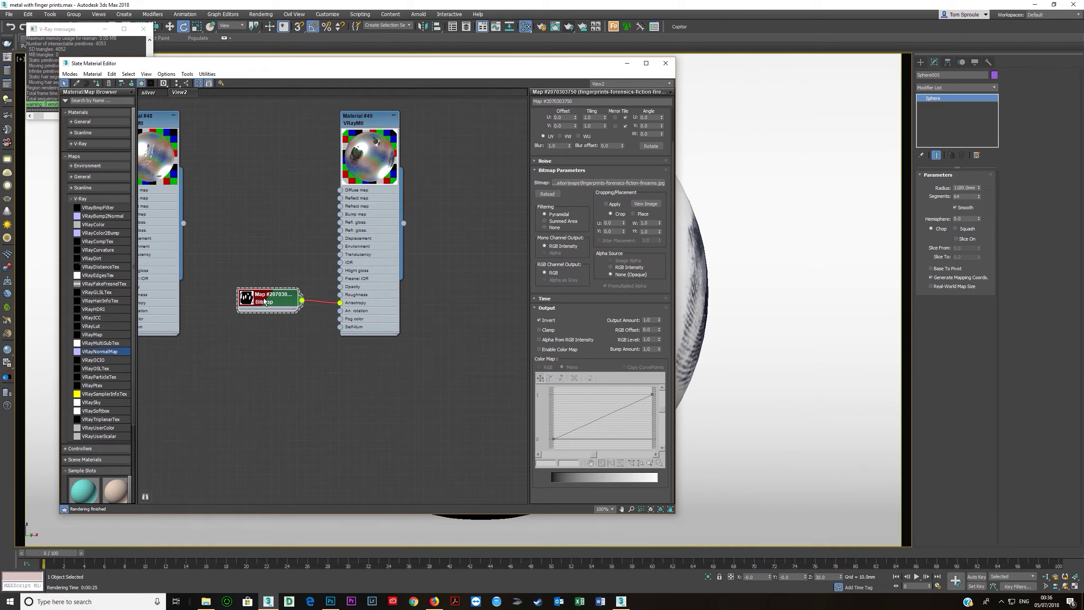
Step: Turn off tile repetition for the fingerprint bitmap in U and V, and set both tiling values to 2
{"action": "left_click", "coordinate": [625, 117]}
{"action": "left_click", "coordinate": [626, 125]}
{"action": "double_click", "coordinate": [599, 118]}
{"action": "type", "text": "2"}
{"action": "key", "text": "Tab"}
{"action": "type", "text": "2"}
{"action": "key", "text": "Tab"}
Step: Try a U tiling of 3 on the fingerprint bitmap, set it to 2.5, and check the prints on the sphere
{"action": "double_click", "coordinate": [595, 116]}
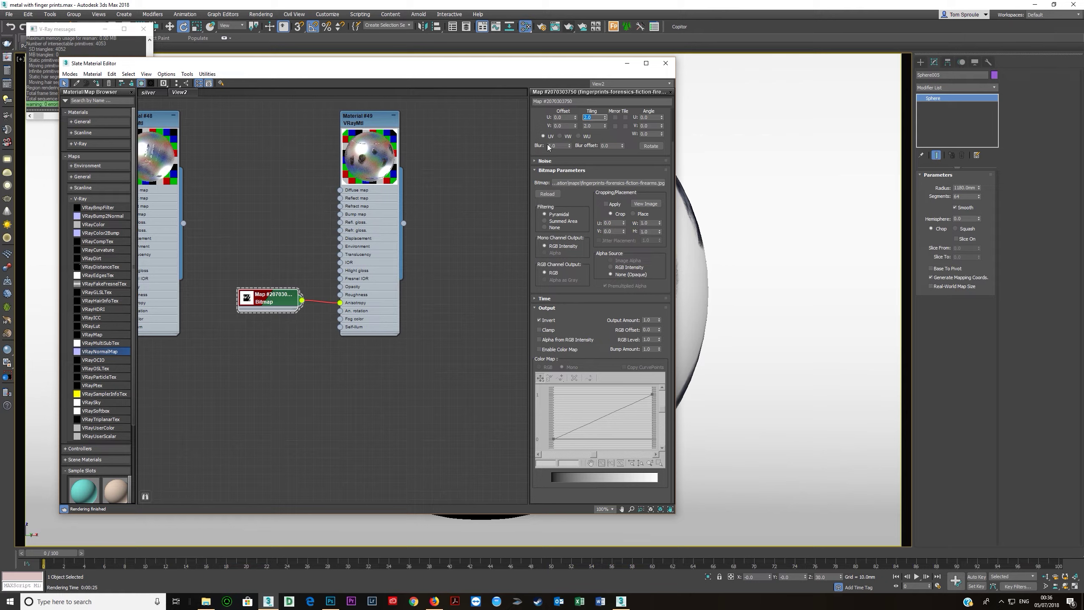
{"action": "type", "text": "3"}
{"action": "key", "text": "Tab"}
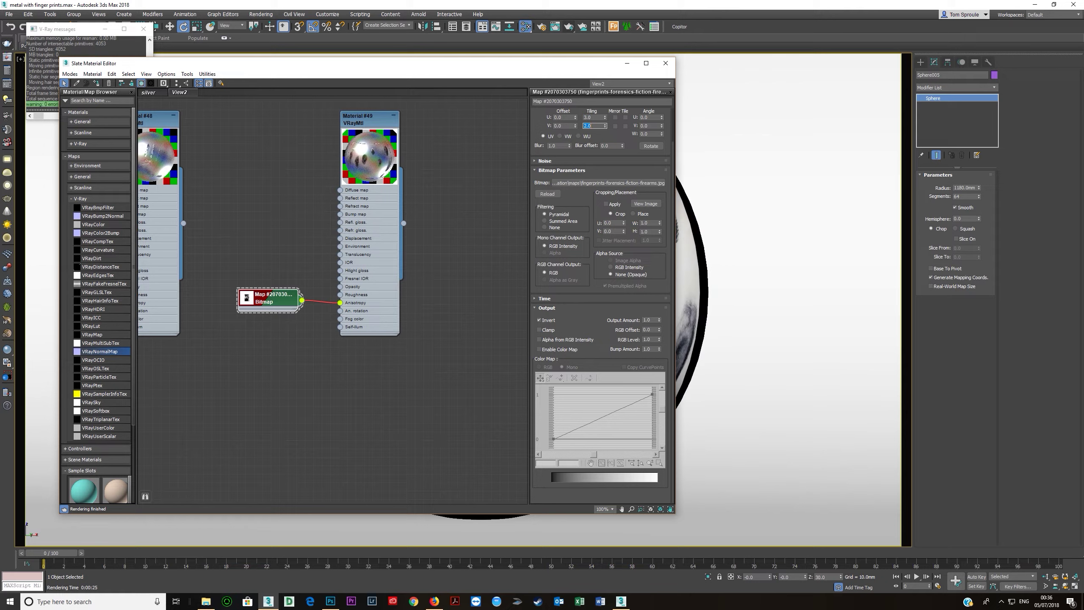
{"action": "left_click", "coordinate": [583, 117]}
{"action": "type", "text": "2.5"}
{"action": "key", "text": "Tab"}
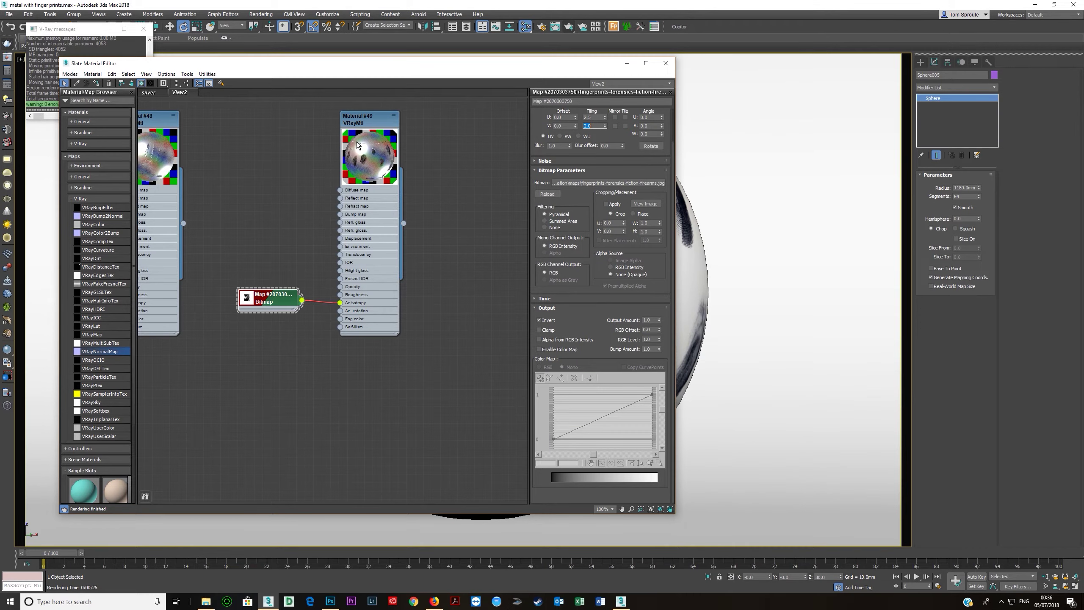
{"action": "left_click_drag", "start_coordinate": [407, 63], "coordinate": [434, 237]}
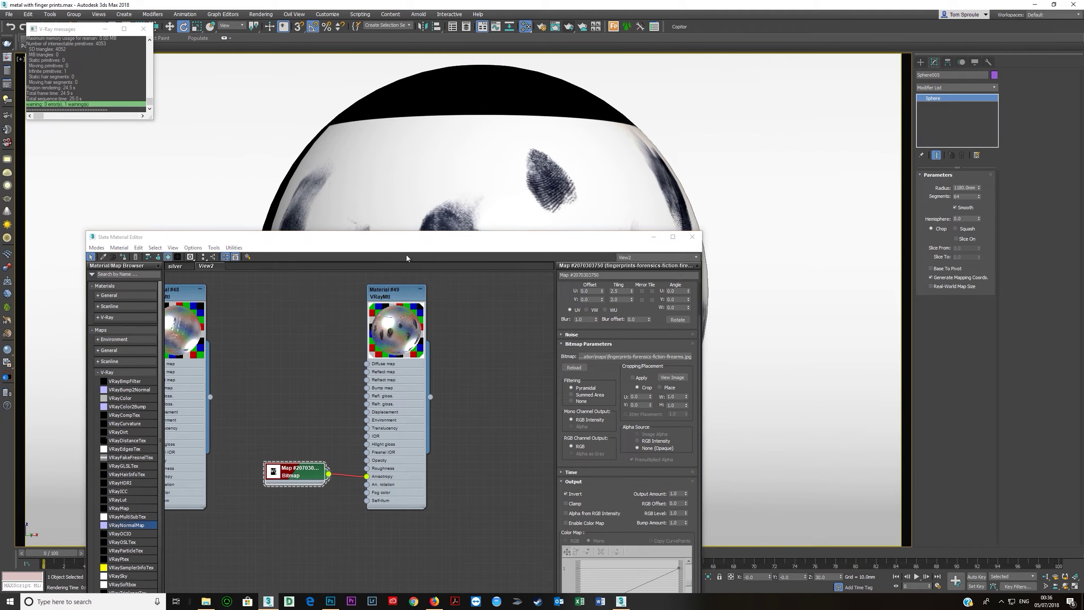
{"action": "left_click_drag", "start_coordinate": [406, 242], "coordinate": [417, 104]}
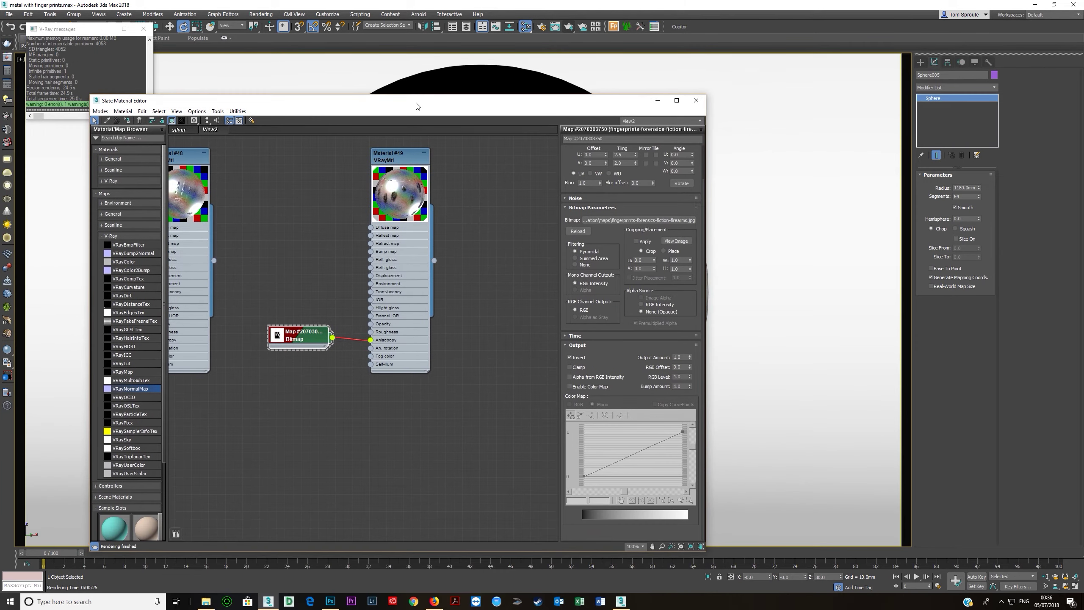
Step: Switch to Photoshop and, in the fingerprints-forensics-fiction-firearms document, hide the Color Fill 1, Curves 1 and Layer 1 layers
{"action": "left_click", "coordinate": [330, 601]}
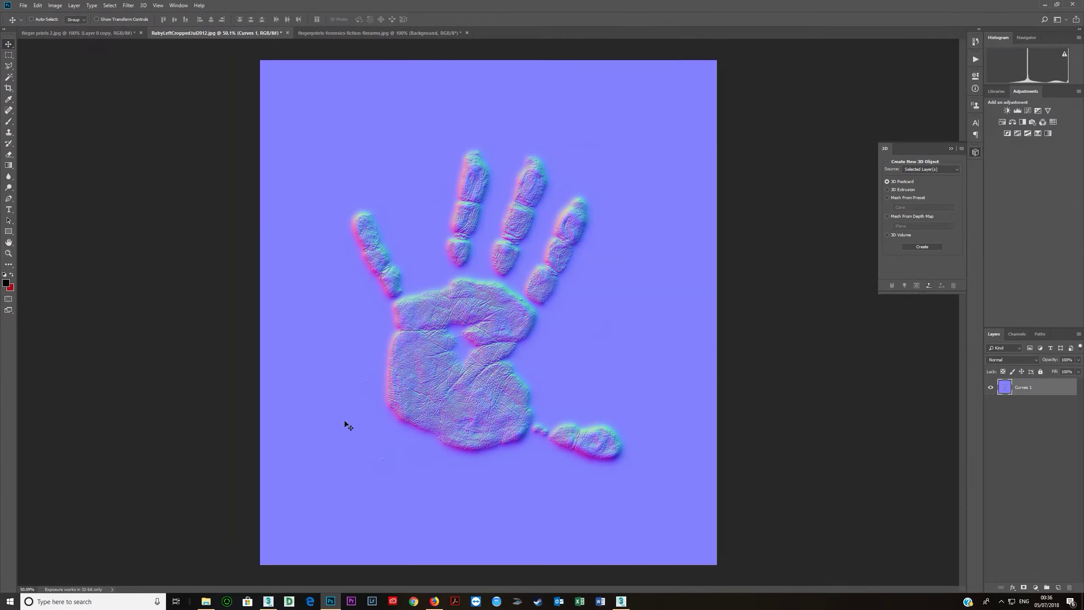
{"action": "left_click", "coordinate": [347, 34]}
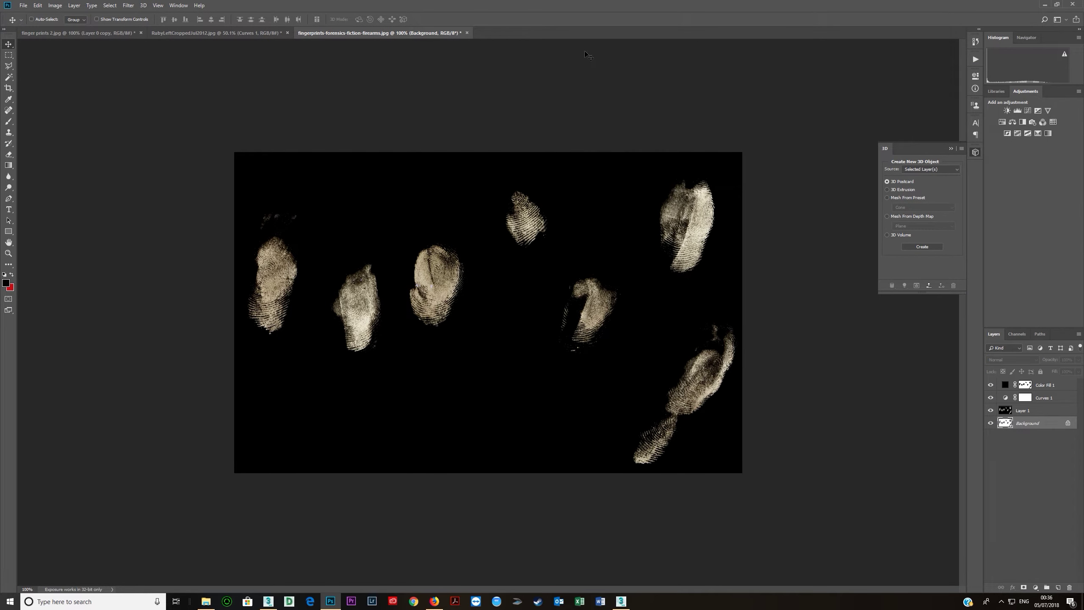
{"action": "left_click", "coordinate": [990, 385]}
{"action": "left_click", "coordinate": [990, 398]}
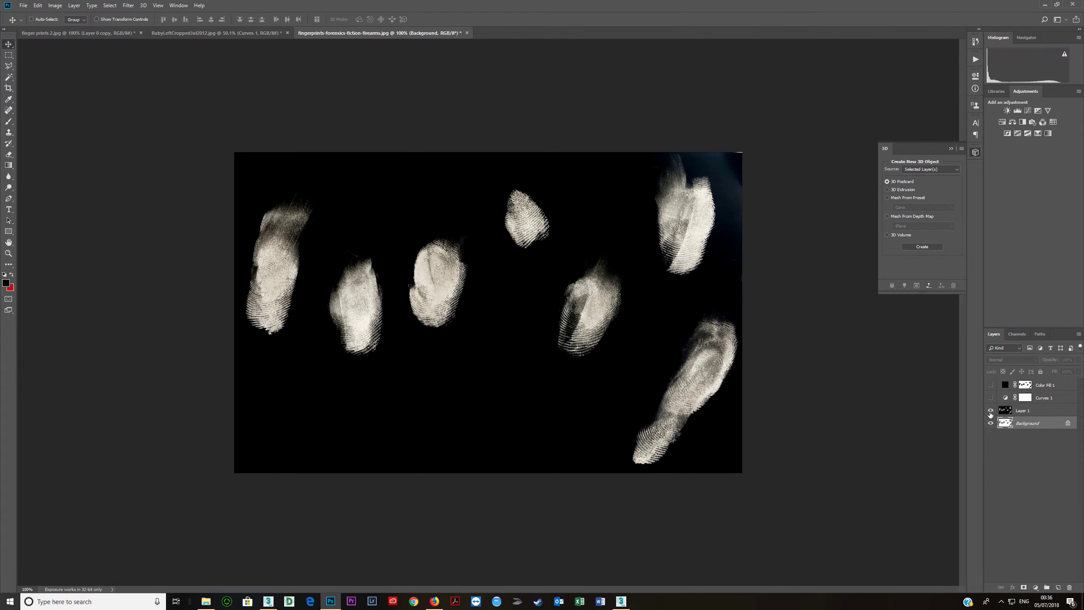
{"action": "left_click", "coordinate": [989, 410]}
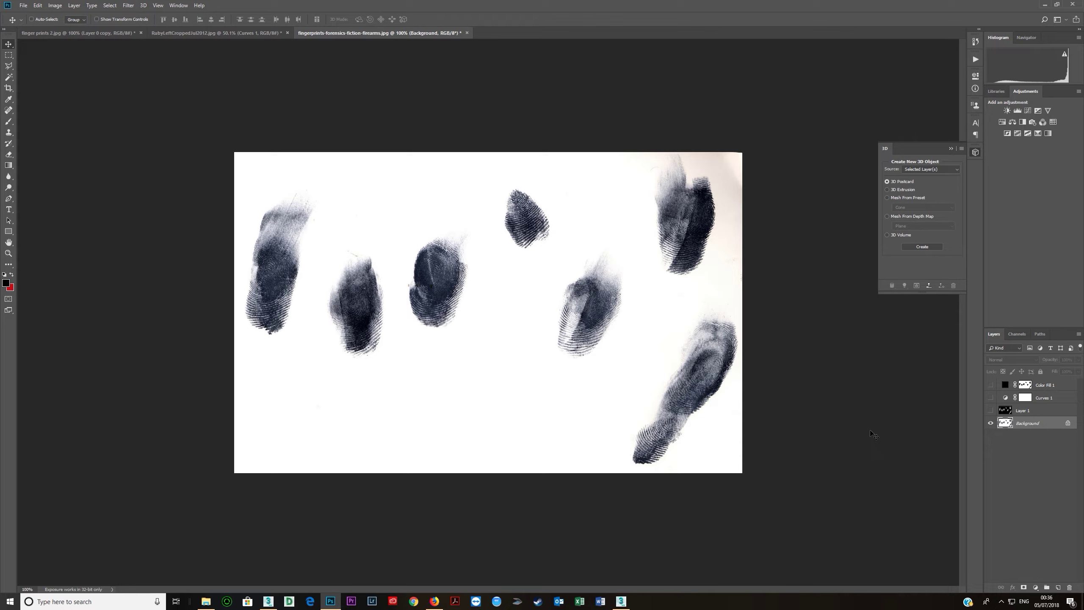
Step: Duplicate the Background layer and invert the copy so the fingerprints are light on black
{"action": "key", "text": "ctrl+j"}
{"action": "key", "text": "ctrl+i"}
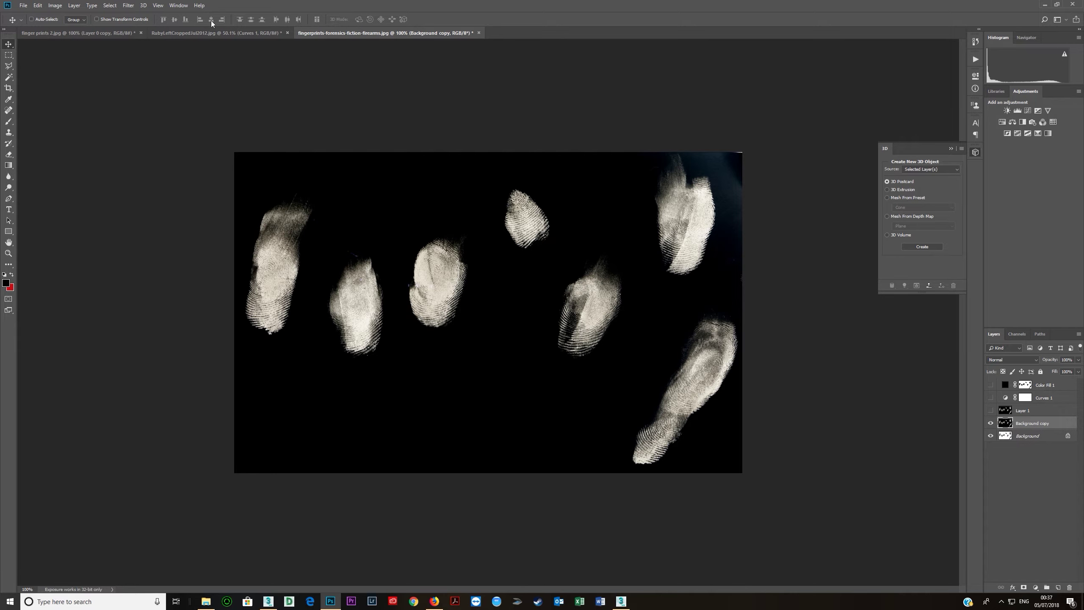
Step: Add a black solid color fill layer above the inverted background copy and hide it
{"action": "left_click", "coordinate": [128, 5]}
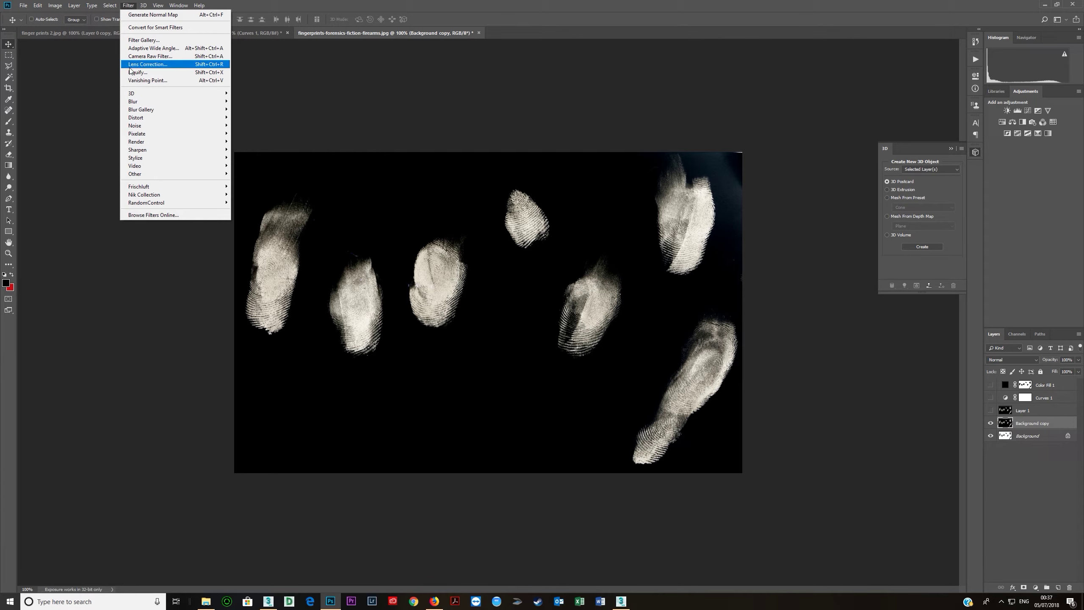
{"action": "mouse_move", "coordinate": [72, 8]}
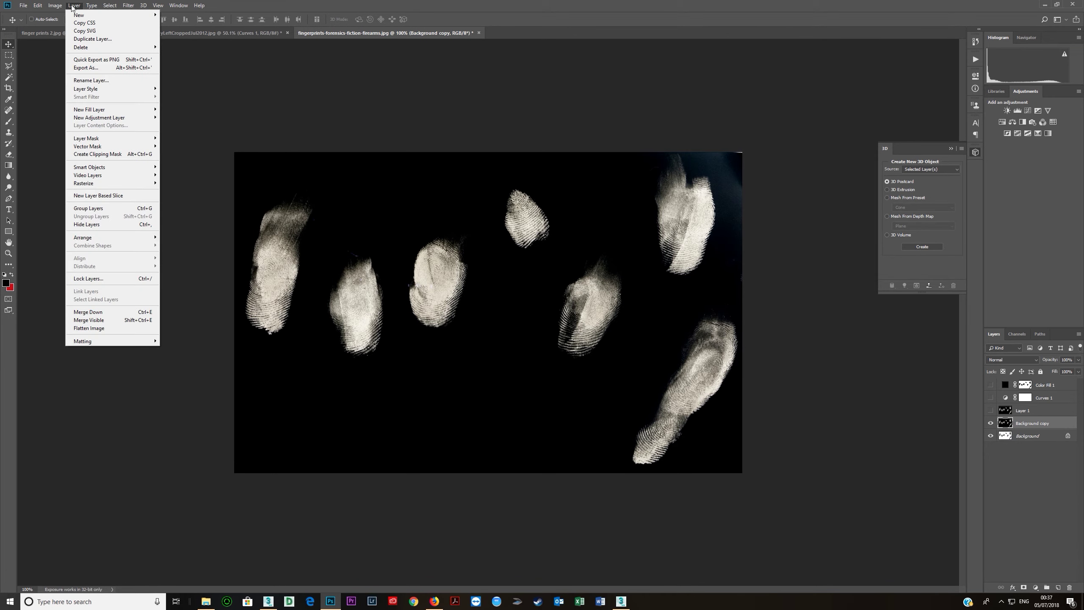
{"action": "mouse_move", "coordinate": [104, 109]}
{"action": "left_click", "coordinate": [180, 109]}
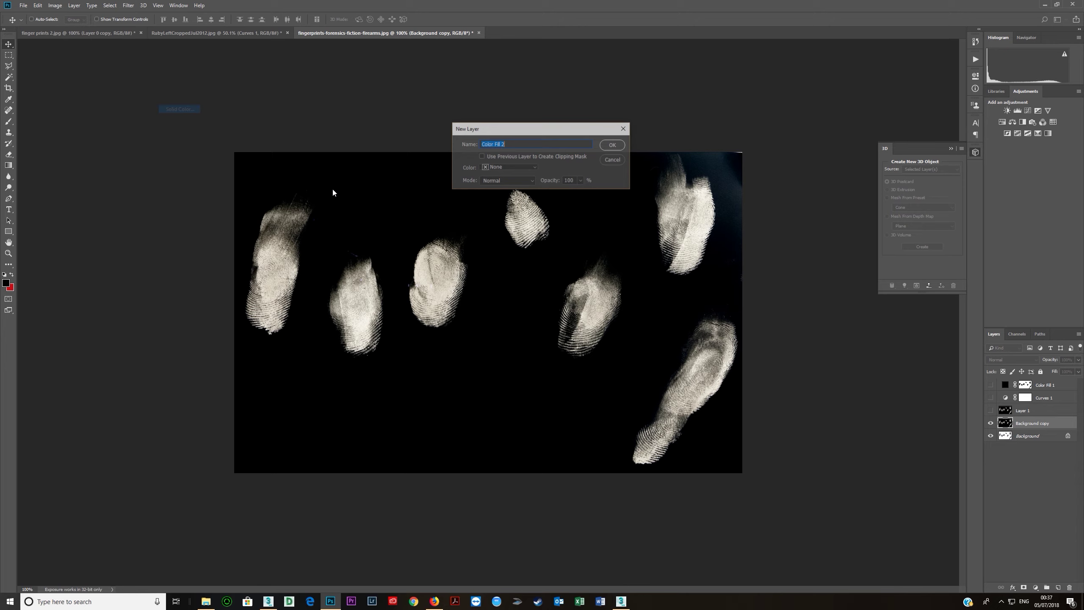
{"action": "left_click", "coordinate": [612, 145]}
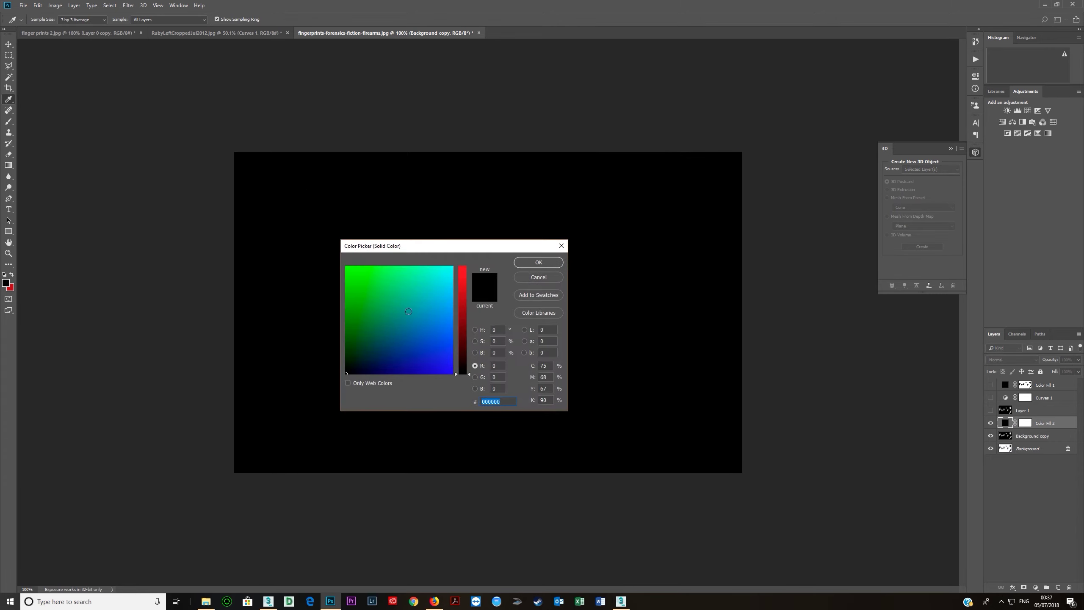
{"action": "left_click_drag", "start_coordinate": [374, 367], "coordinate": [344, 375]}
{"action": "left_click", "coordinate": [525, 263]}
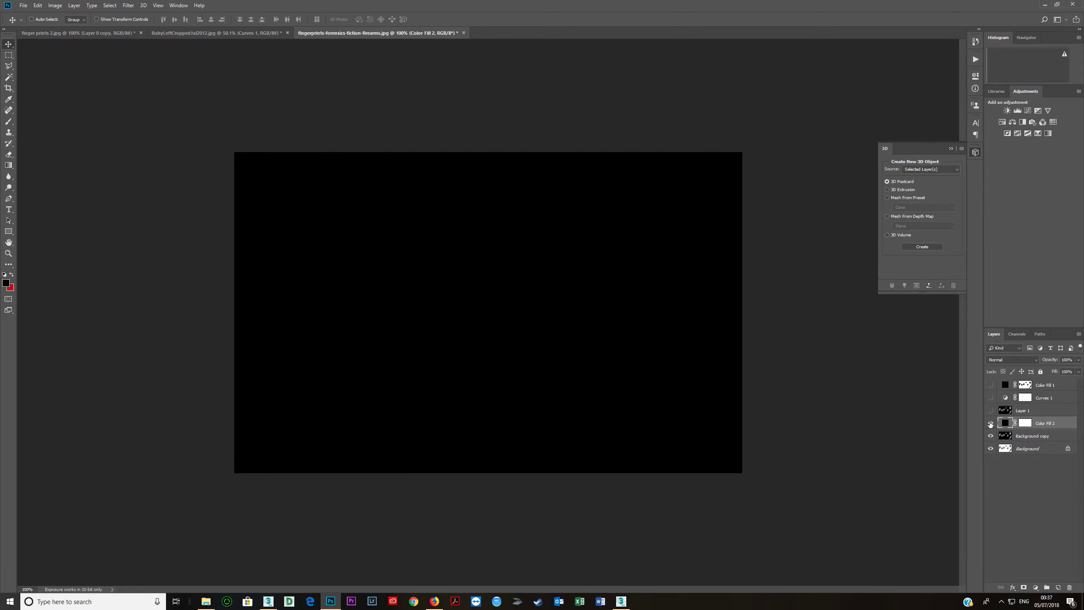
{"action": "left_click", "coordinate": [990, 423]}
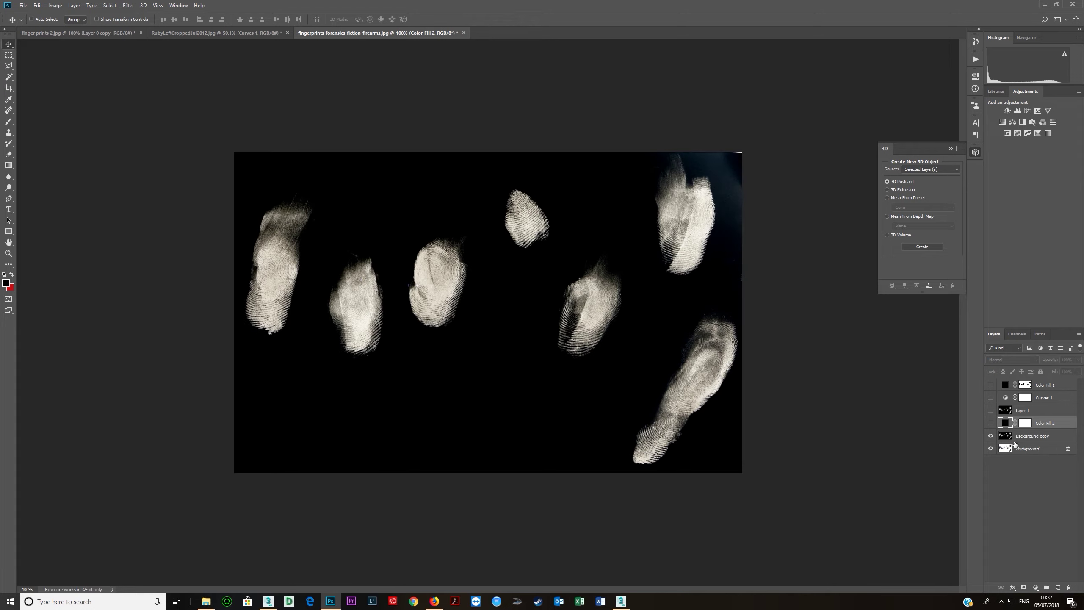
Step: Select the light fingerprints on the Background copy layer with the Magic Wand, and show Color Fill 2 with its mask active
{"action": "left_click", "coordinate": [1031, 437]}
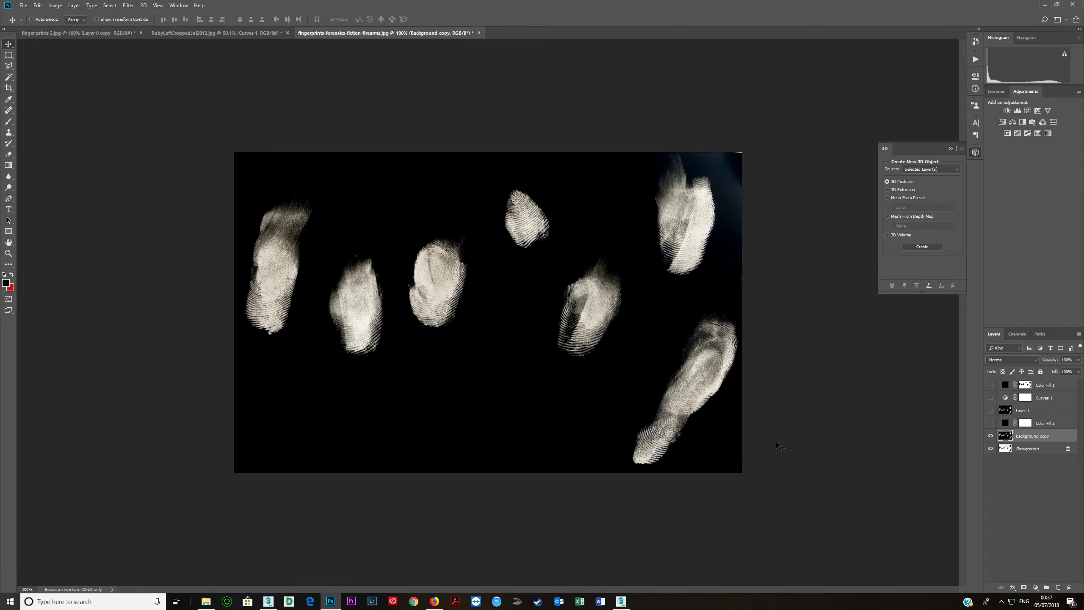
{"action": "key", "text": "w"}
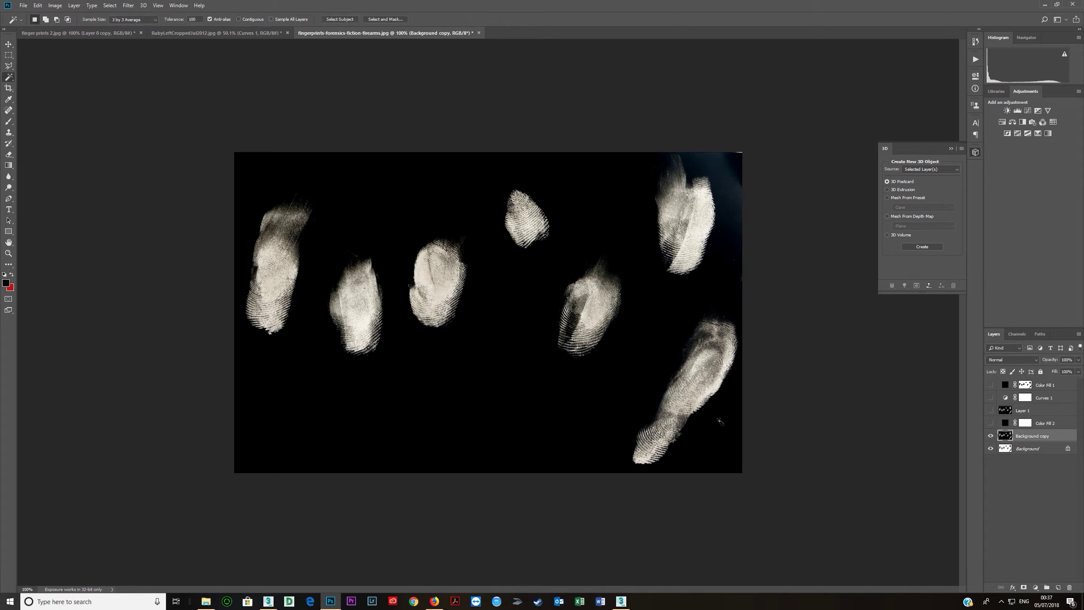
{"action": "left_click", "coordinate": [701, 363]}
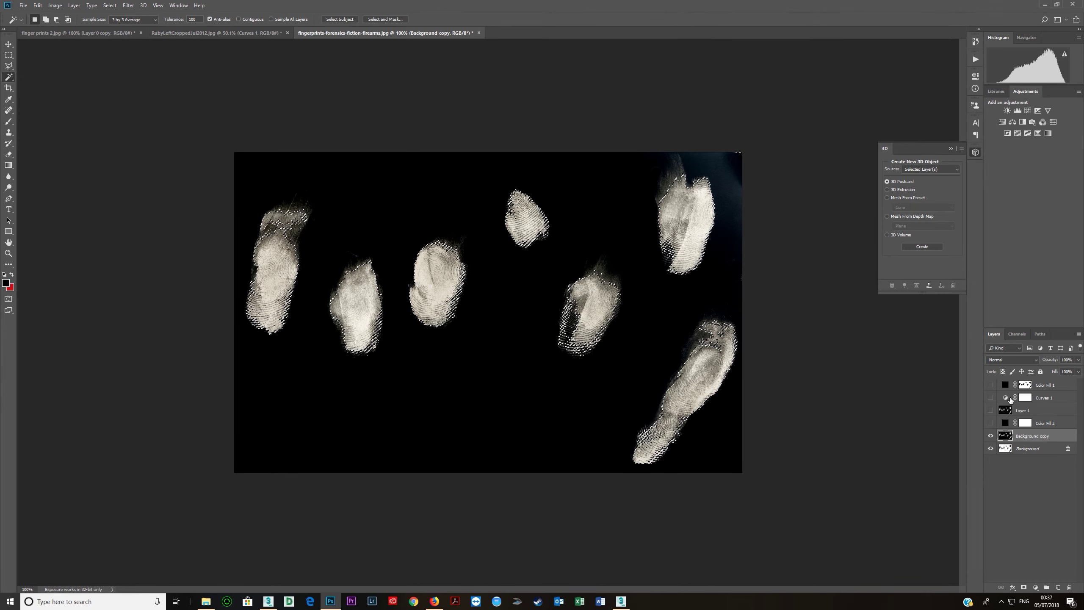
{"action": "left_click", "coordinate": [990, 422]}
{"action": "left_click", "coordinate": [1026, 426]}
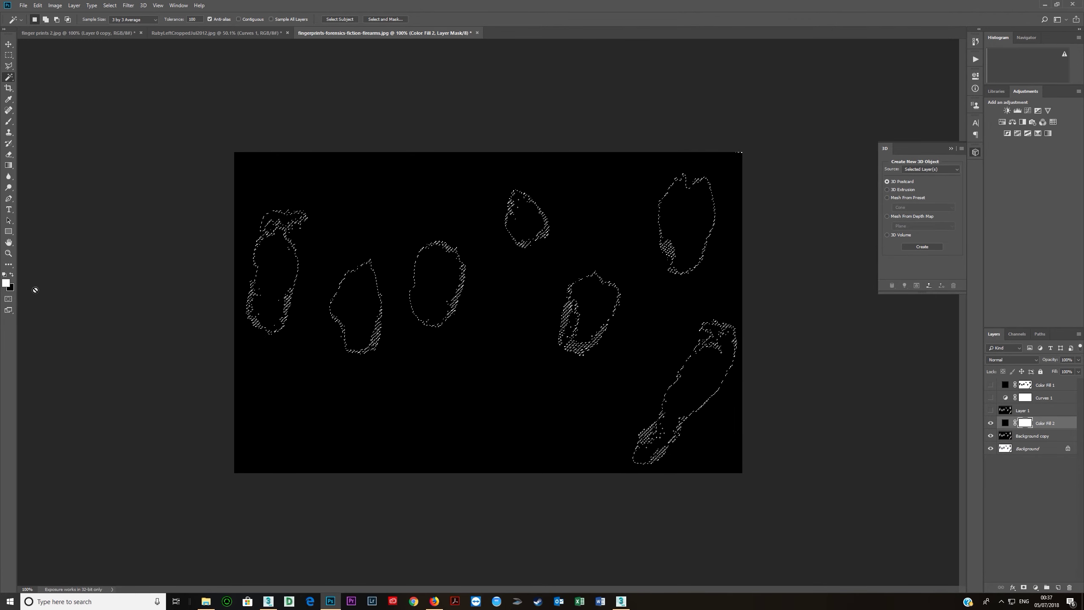
{"action": "key", "text": "Delete"}
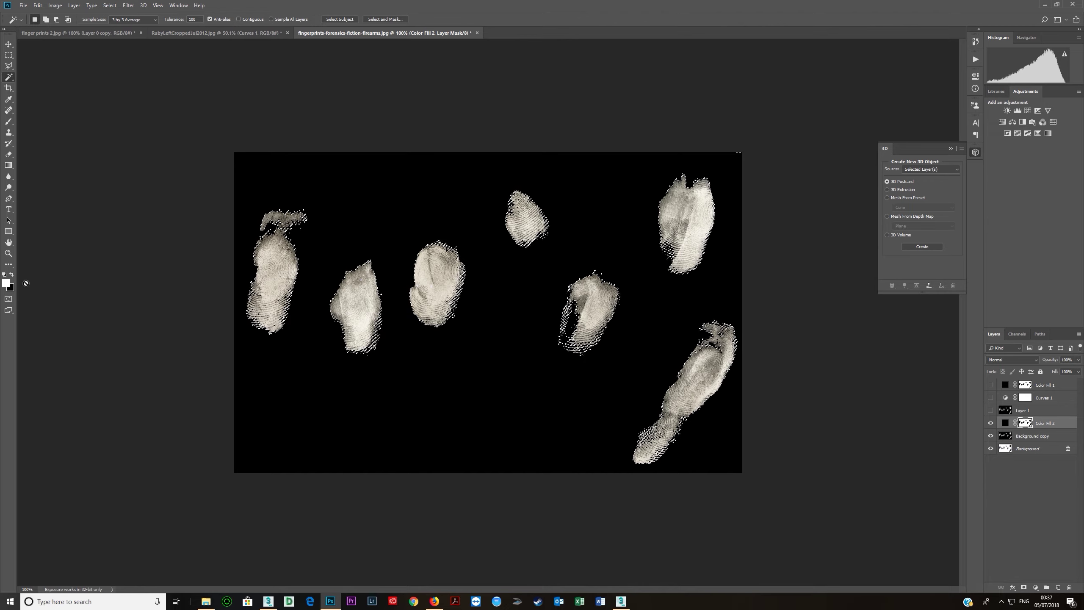
{"action": "key", "text": "ctrl+z"}
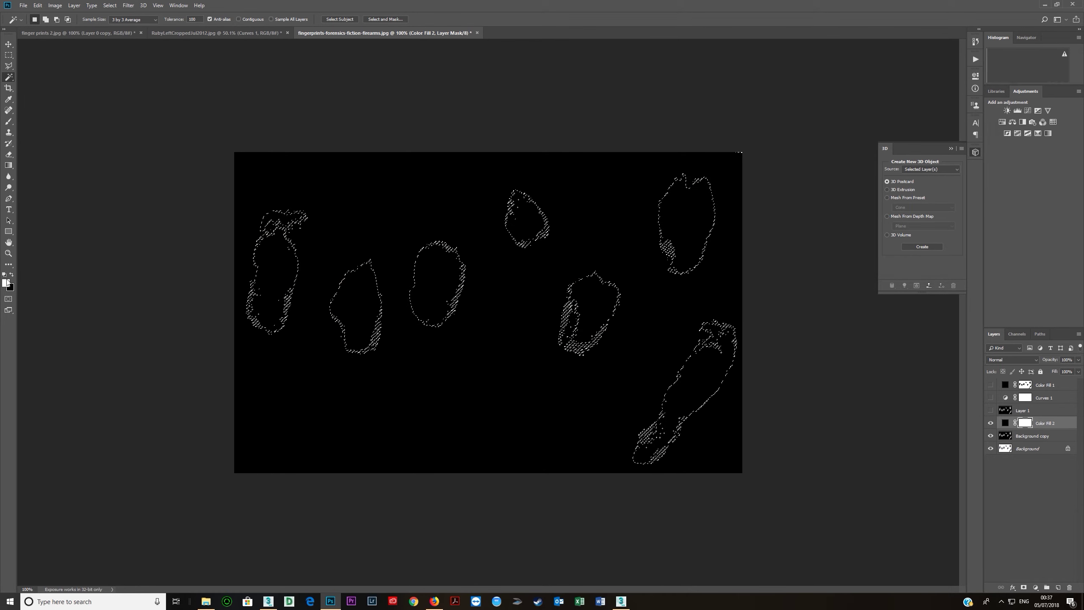
{"action": "left_click", "coordinate": [11, 274]}
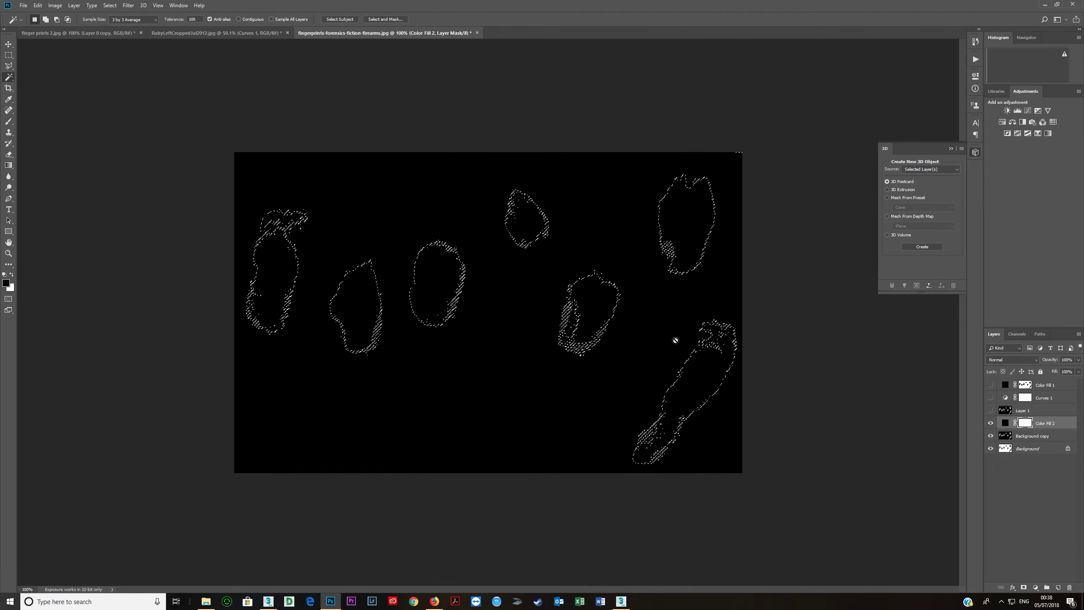
{"action": "left_click", "coordinate": [11, 275]}
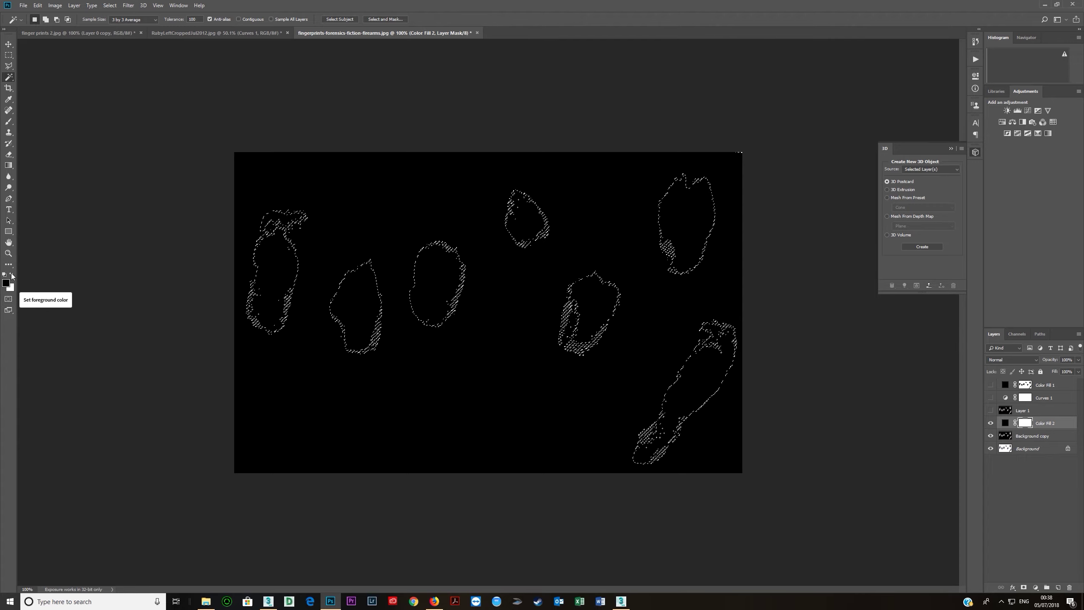
{"action": "left_click", "coordinate": [11, 276]}
{"action": "left_click", "coordinate": [12, 275]}
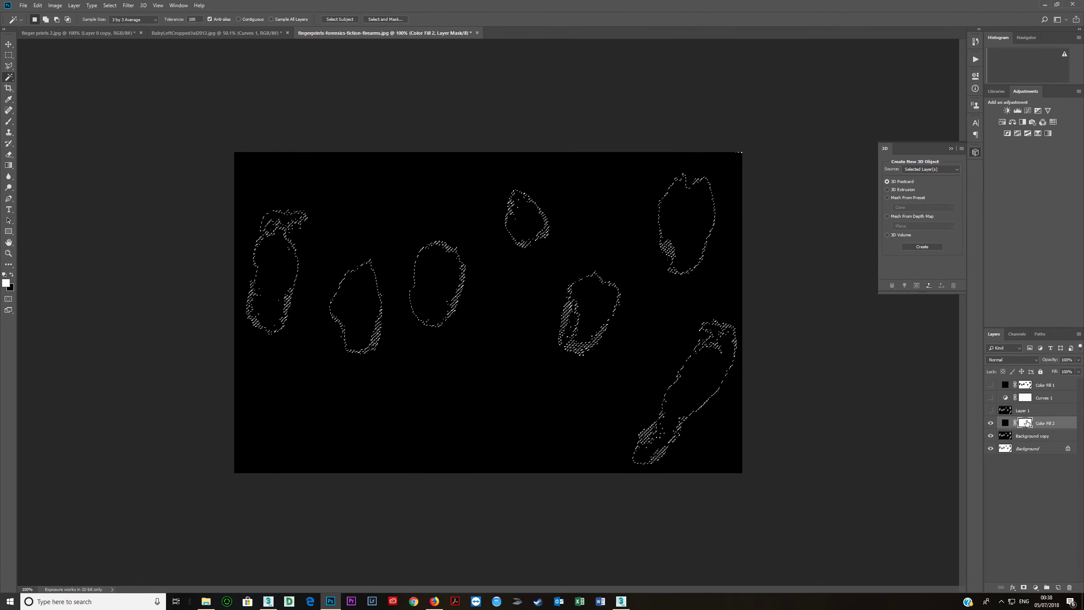
Step: Clear the selected fingerprint areas to black on the Color Fill 2 mask and deselect
{"action": "key", "text": "Delete"}
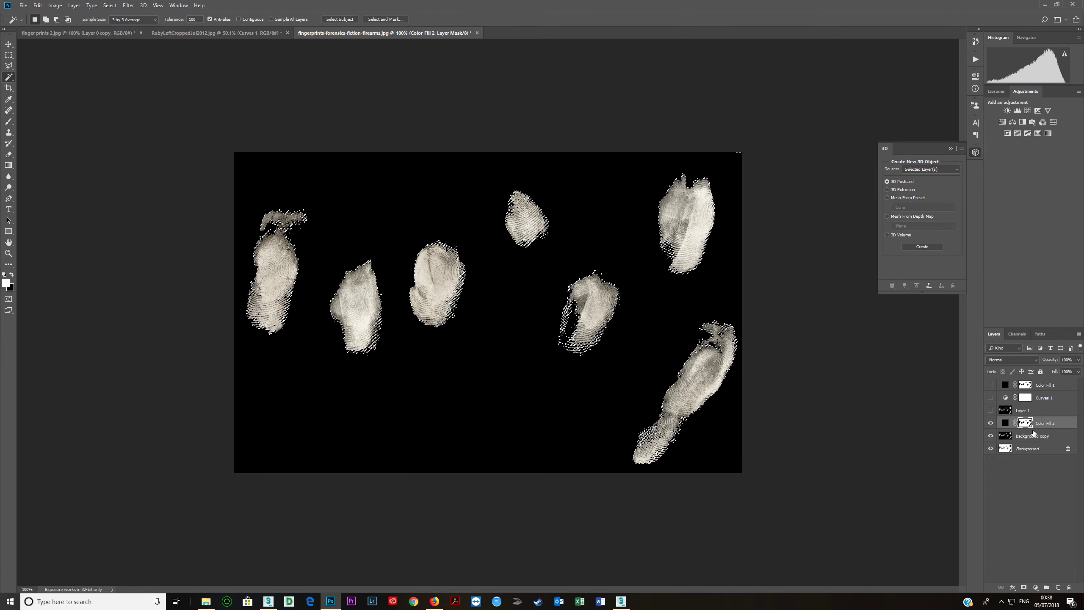
{"action": "key", "text": "ctrl+d"}
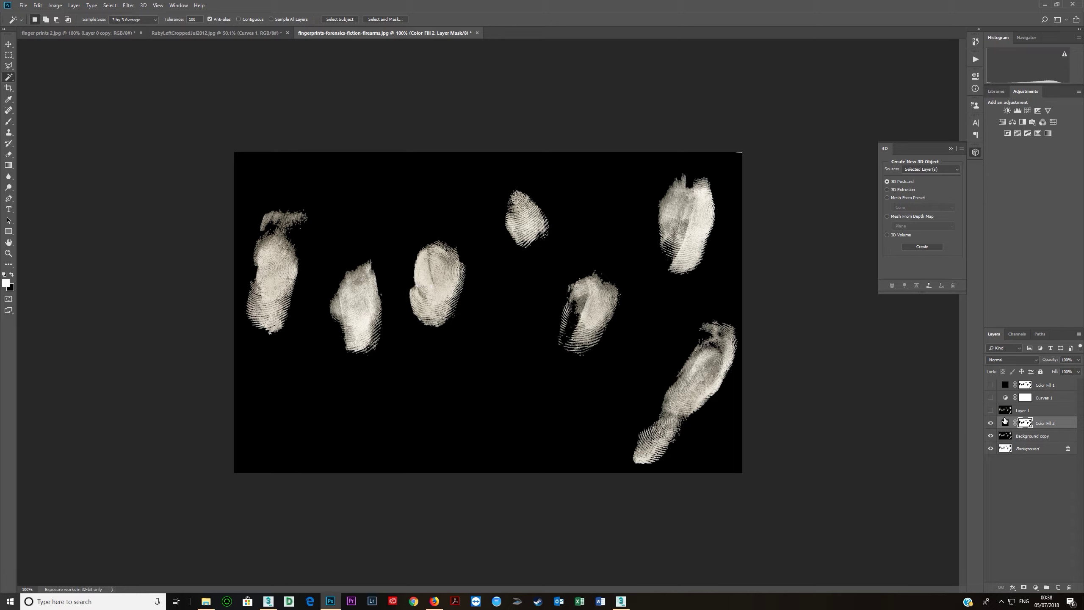
Step: Add a Curves adjustment above Color Fill 2, pull its midtones down to darken the prints, and compare before and after
{"action": "left_click", "coordinate": [1028, 110]}
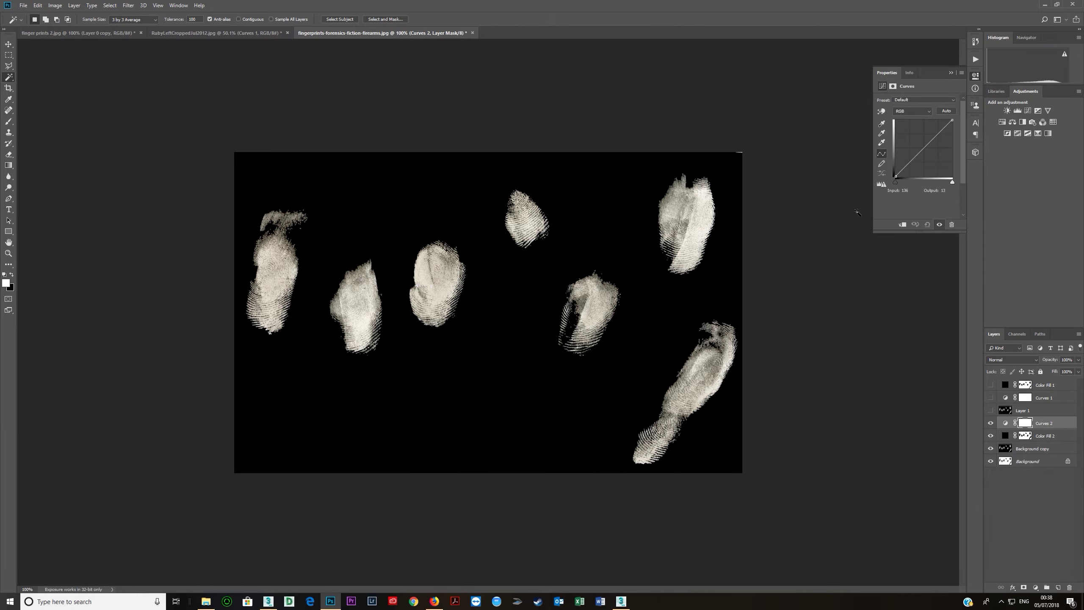
{"action": "mouse_move", "coordinate": [924, 146]}
{"action": "left_mouse_down"}
{"action": "mouse_move", "coordinate": [929, 155]}
{"action": "mouse_move", "coordinate": [938, 139]}
{"action": "mouse_move", "coordinate": [932, 166]}
{"action": "mouse_move", "coordinate": [931, 156]}
{"action": "left_mouse_up"}
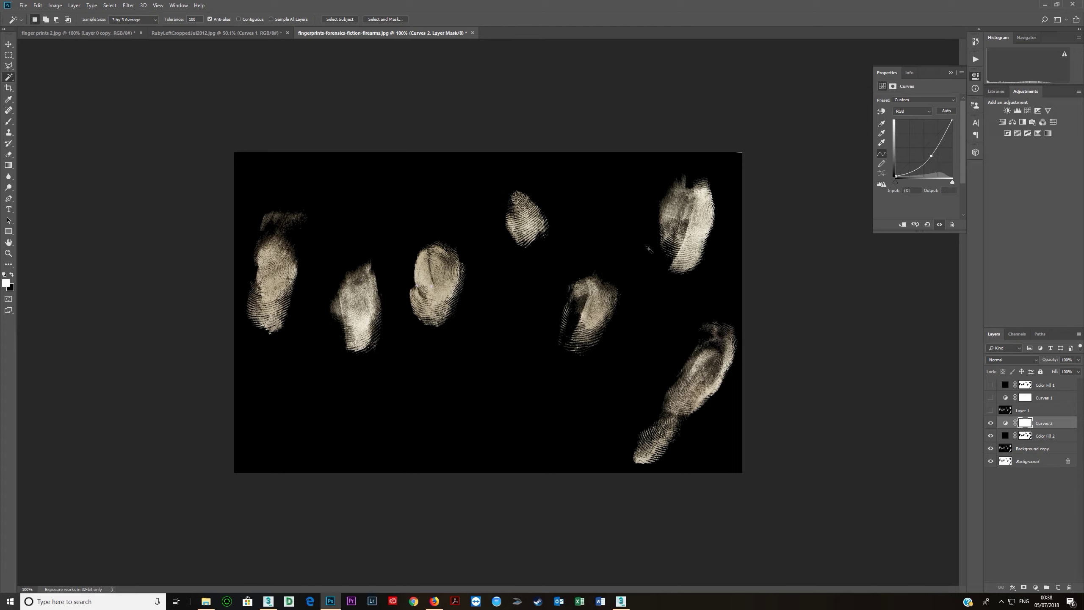
{"action": "left_click", "coordinate": [951, 73]}
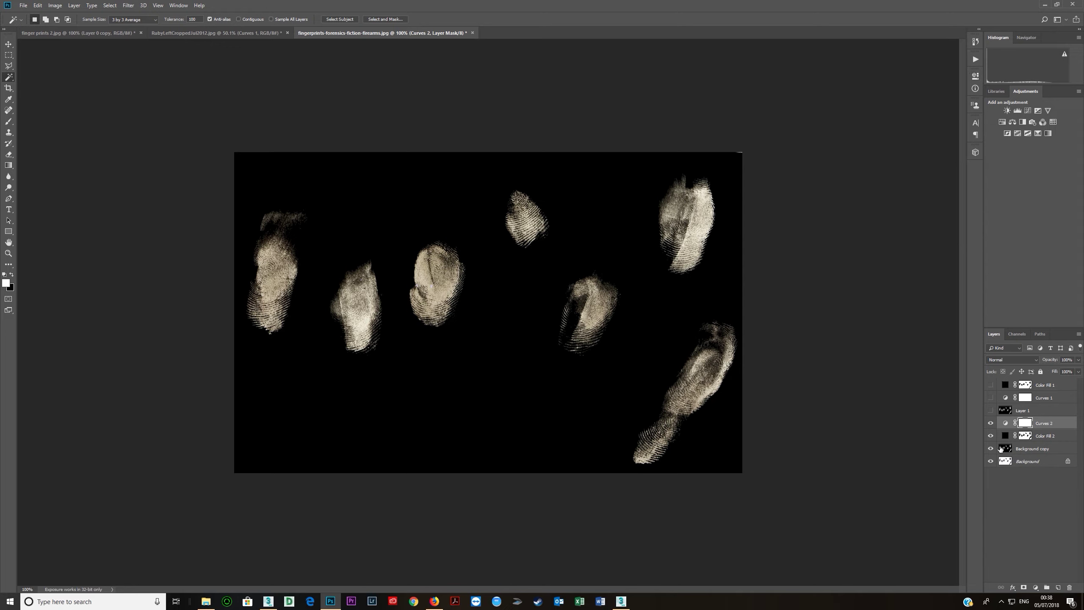
{"action": "left_click", "coordinate": [990, 422]}
{"action": "left_click", "coordinate": [990, 423]}
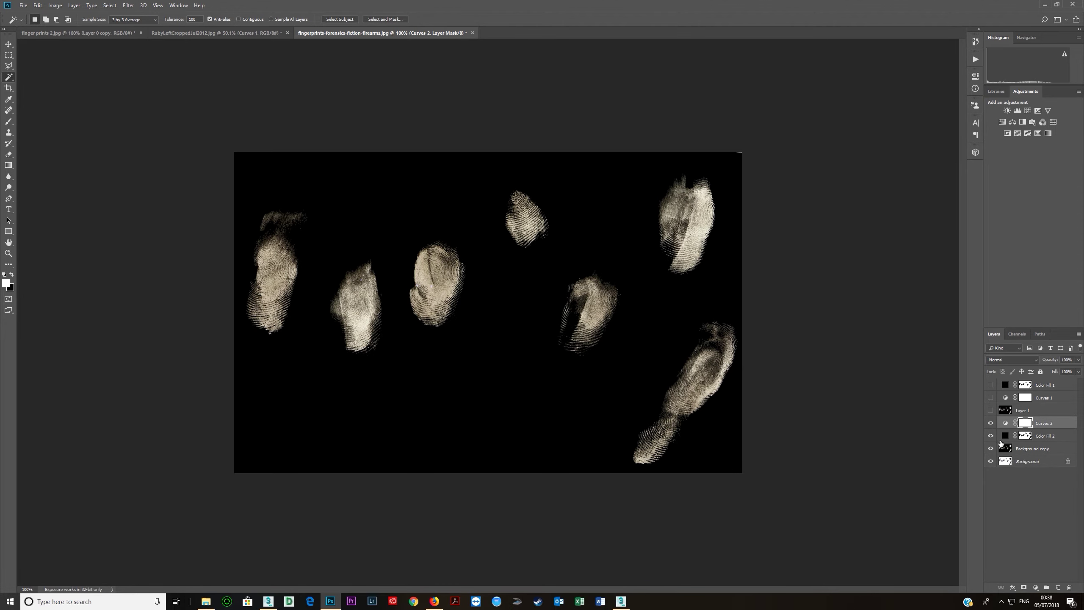
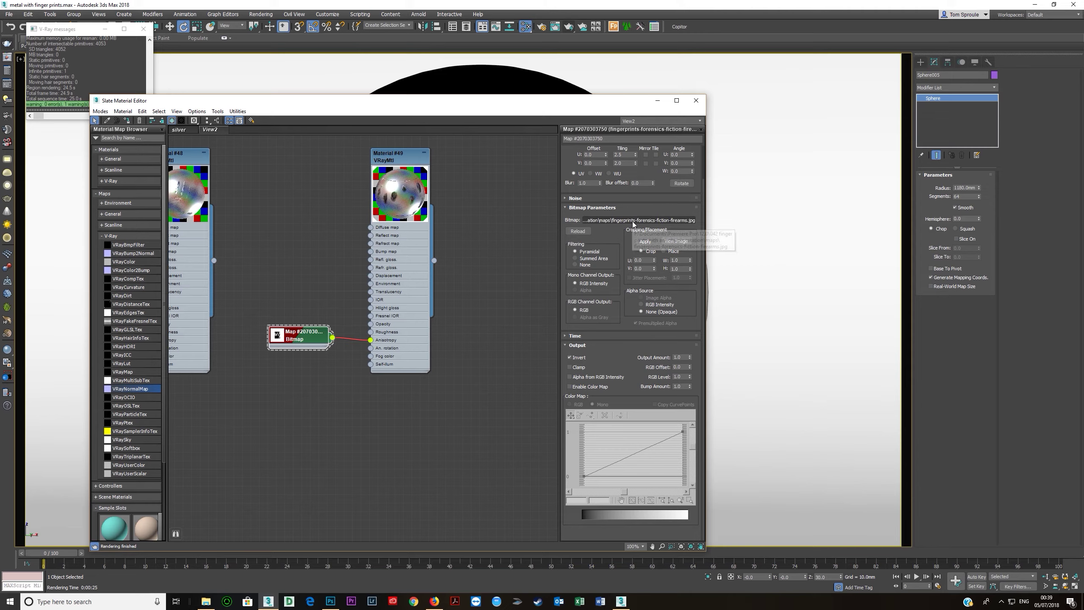
Step: Load fingerprints-forensics-fiction-firearms-invert.jpg into the anisotropy bitmap in 3ds Max and turn off its output inversion
{"action": "double_click", "coordinate": [212, 191]}
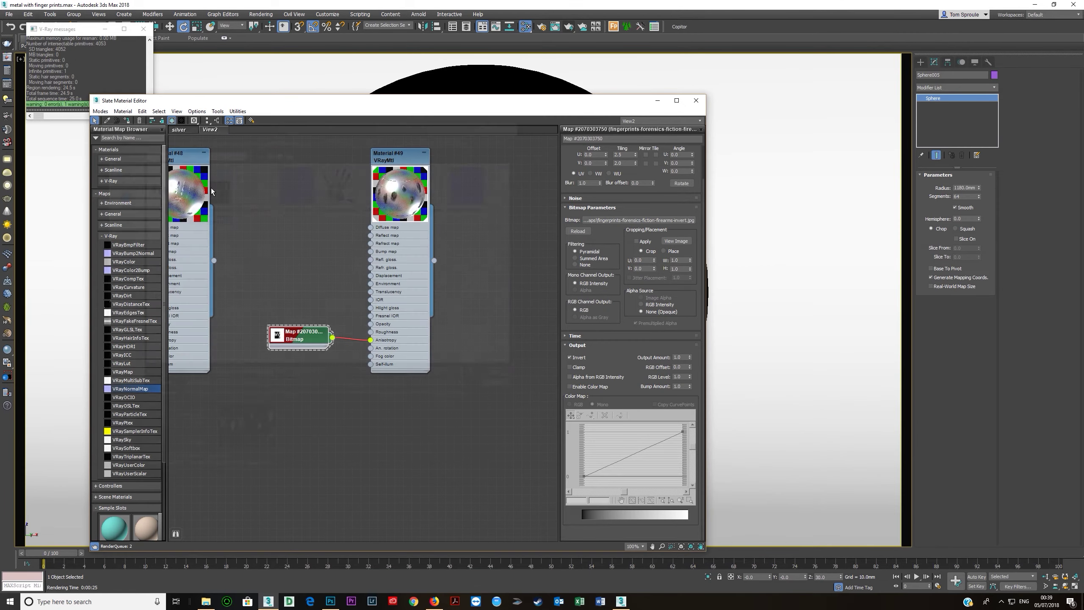
{"action": "left_click_drag", "start_coordinate": [305, 342], "coordinate": [287, 342]}
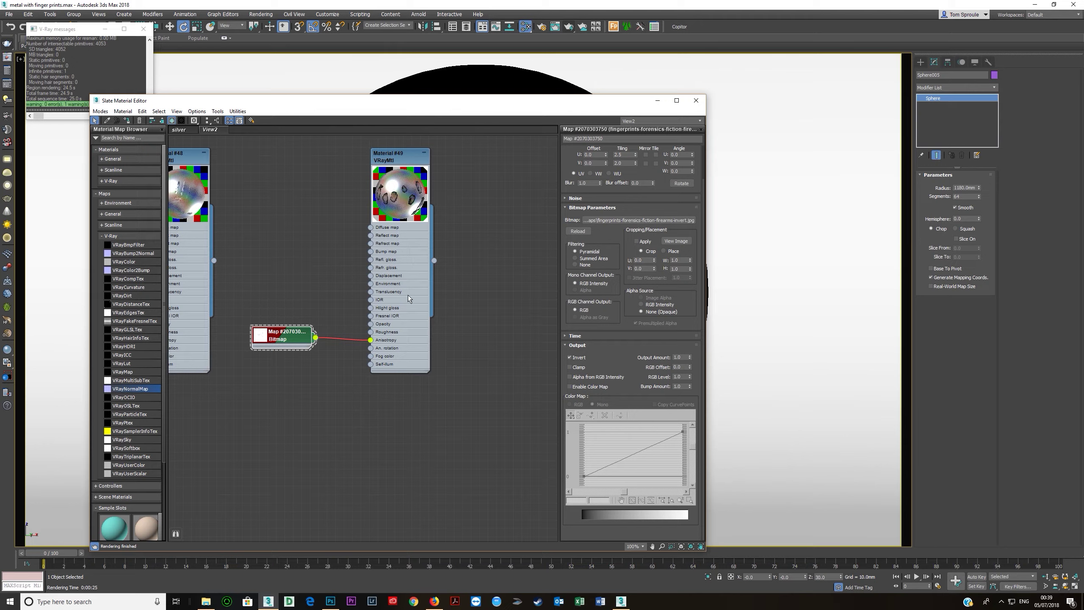
{"action": "left_click", "coordinate": [572, 359]}
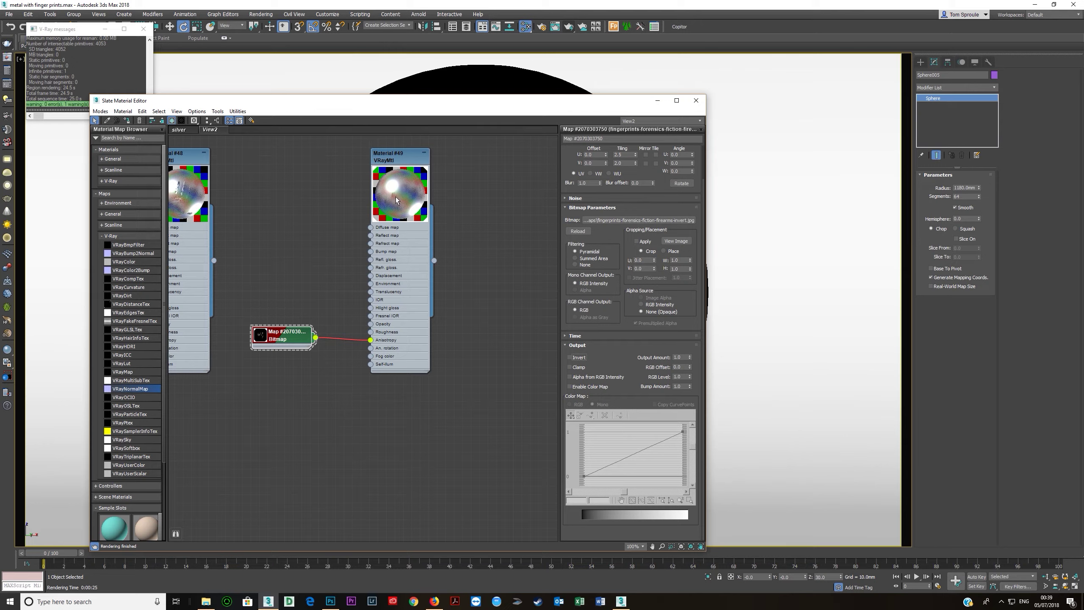
Step: Enlarge the fingerprint bitmap node's preview to examine the light prints on black, and collapse it again
{"action": "left_click", "coordinate": [260, 336]}
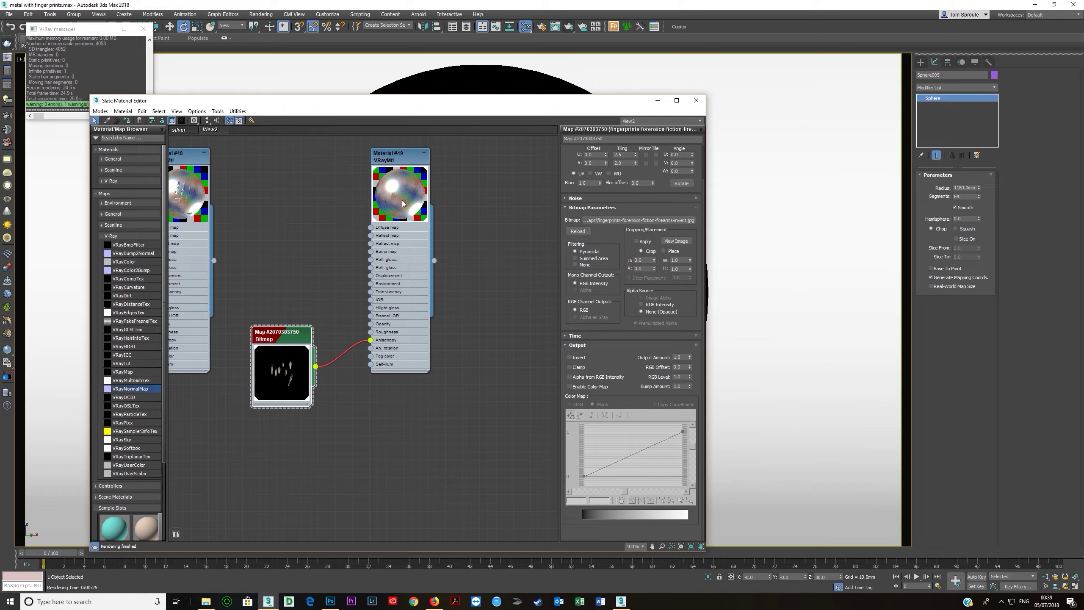
{"action": "left_click", "coordinate": [655, 155]}
{"action": "left_click", "coordinate": [655, 155]}
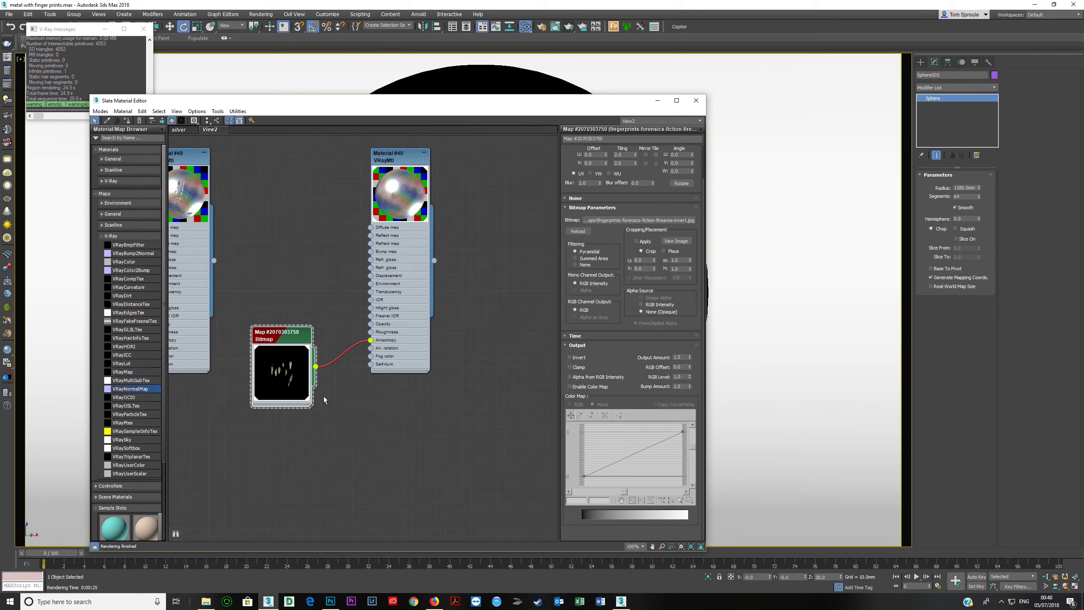
{"action": "double_click", "coordinate": [297, 358]}
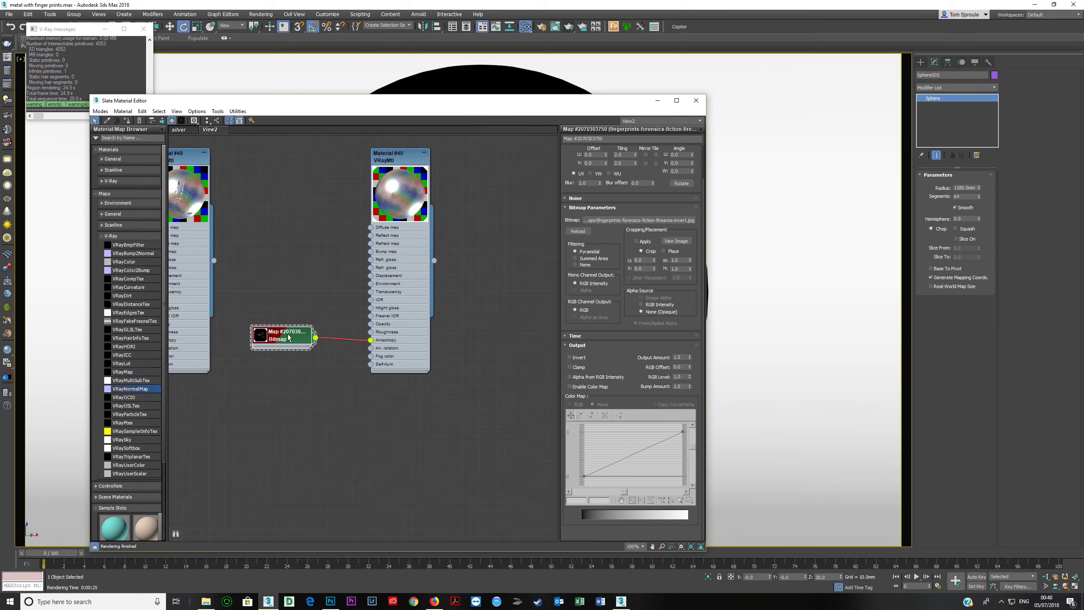
Step: Connect the fingerprint bitmap to the anisotropy rotation input of Material #49 as well, and render the sphere to check the prints
{"action": "left_click_drag", "start_coordinate": [307, 346], "coordinate": [371, 348]}
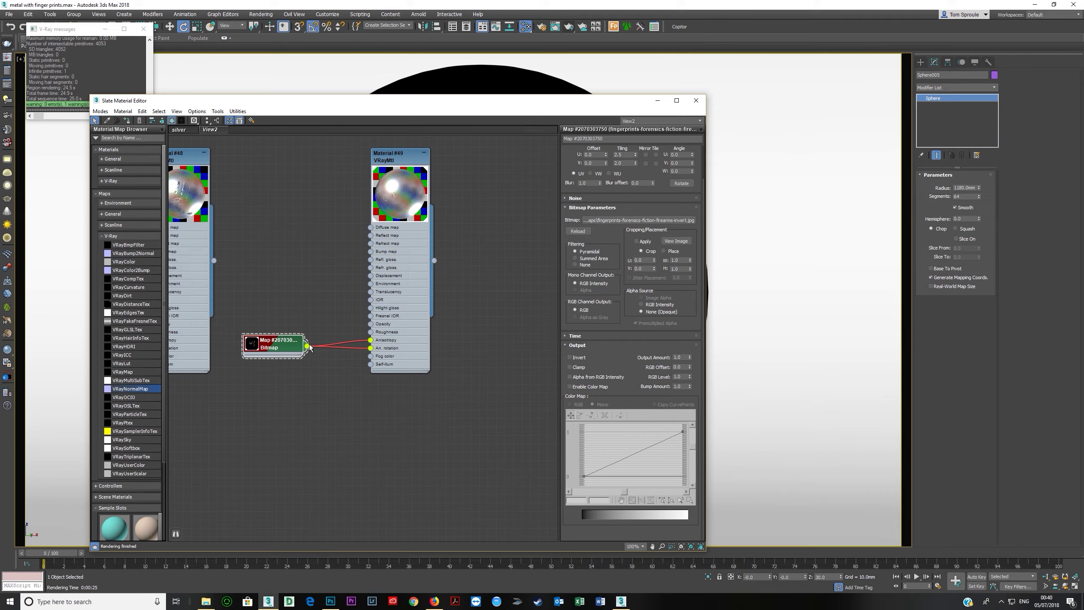
{"action": "left_click_drag", "start_coordinate": [375, 104], "coordinate": [464, 92]}
{"action": "key", "text": "shift+q"}
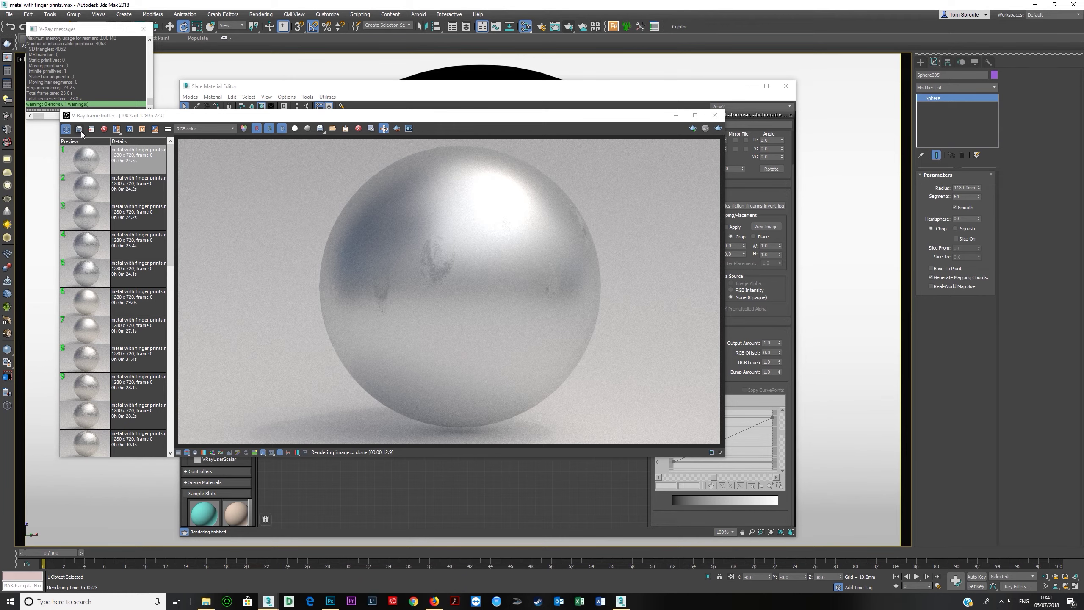
{"action": "left_click", "coordinate": [714, 114]}
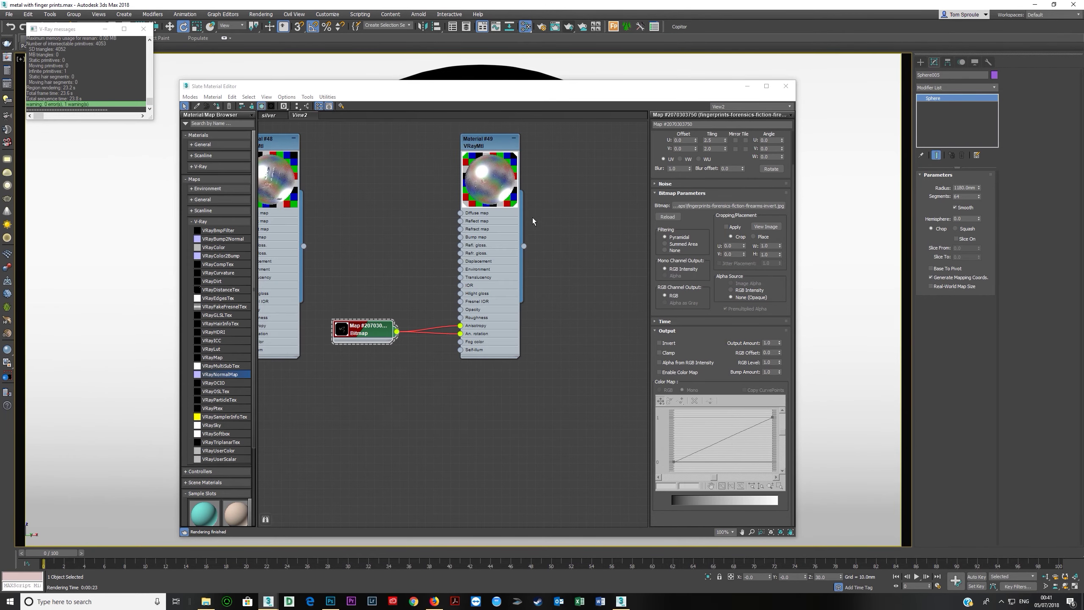
Step: Switch to Photoshop, hide the Curves 2, Color Fill 2 and Background copy layers, and select the Background layer
{"action": "left_click", "coordinate": [330, 602]}
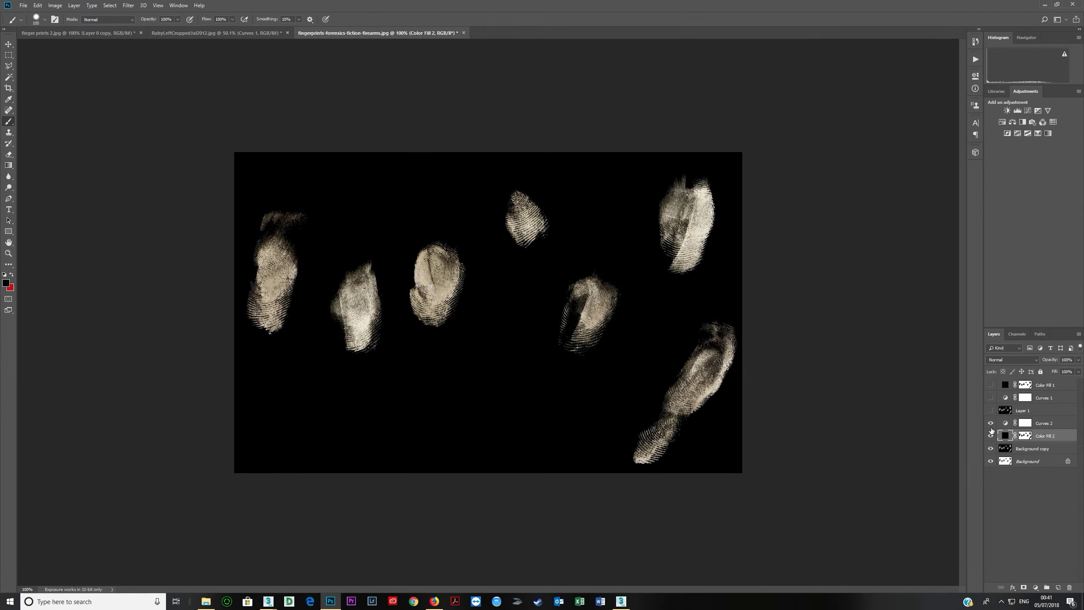
{"action": "left_click_drag", "start_coordinate": [989, 425], "coordinate": [989, 450]}
{"action": "left_click", "coordinate": [1029, 463]}
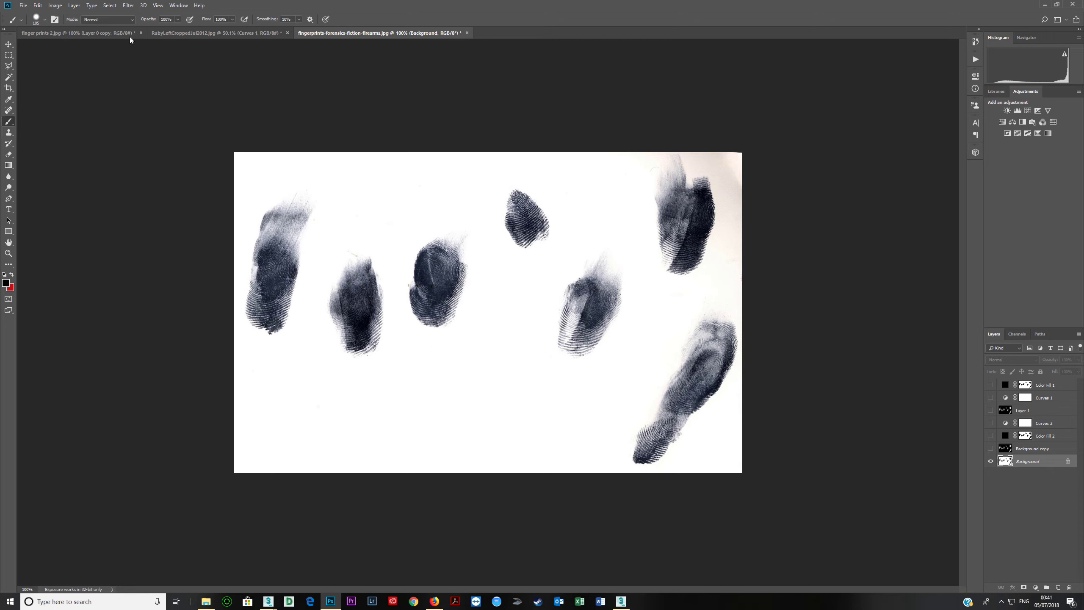
Step: Generate a normal map from the fingerprints on the Background layer, accepting the filter's offered settings
{"action": "left_click", "coordinate": [129, 6]}
{"action": "mouse_move", "coordinate": [158, 93]}
{"action": "left_click", "coordinate": [247, 101]}
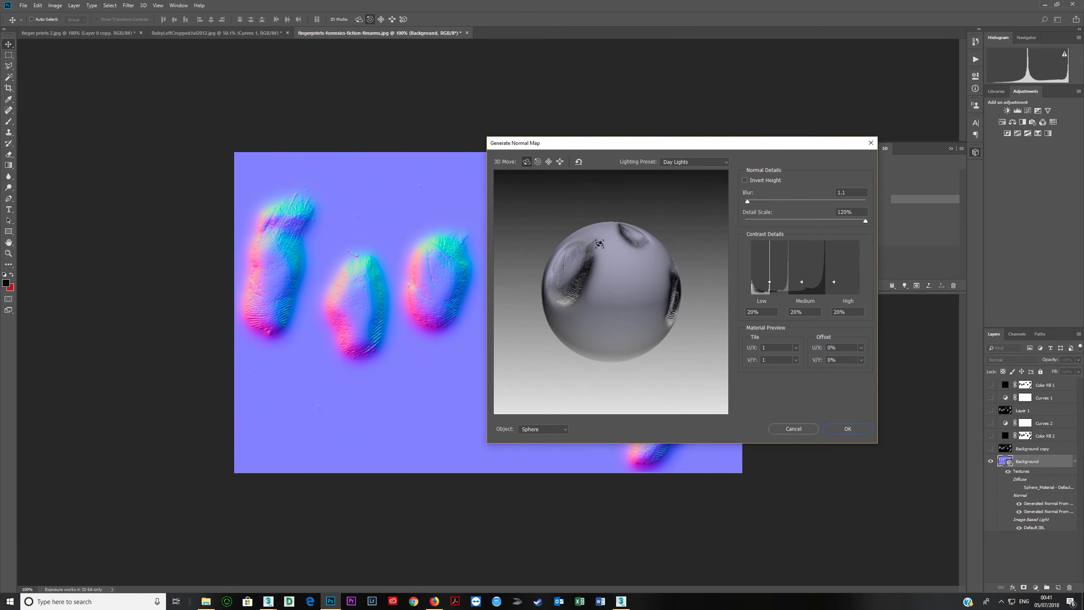
{"action": "left_click", "coordinate": [845, 428]}
Step: Save the normal map in the maps folder as a JPEG named fingerprints-forensics-fiction-firearms-normal
{"action": "left_click", "coordinate": [23, 5]}
{"action": "left_click", "coordinate": [42, 103]}
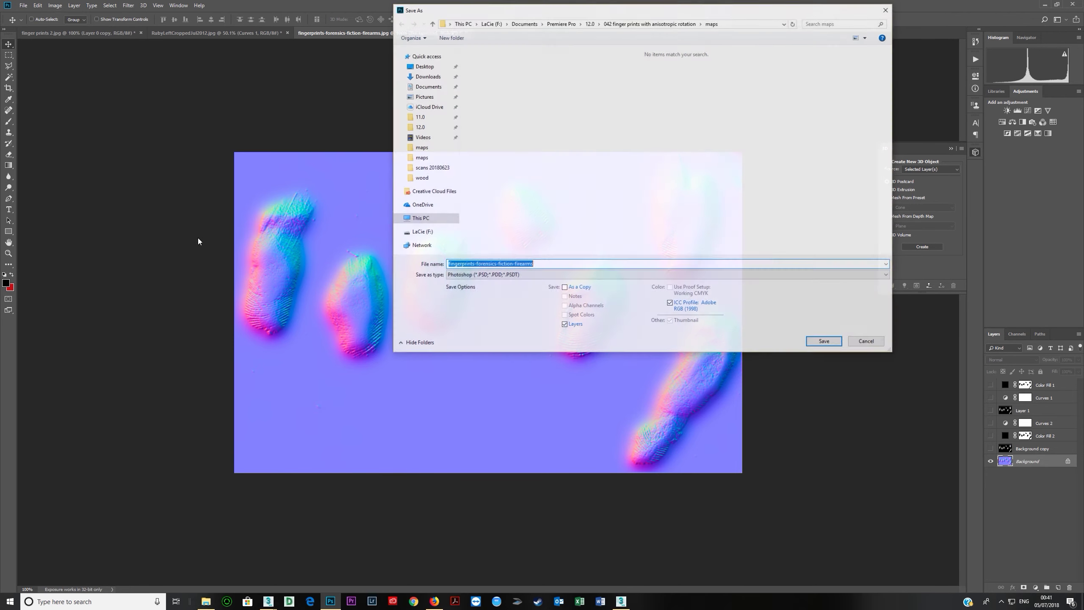
{"action": "left_click", "coordinate": [479, 275]}
{"action": "left_click", "coordinate": [488, 341]}
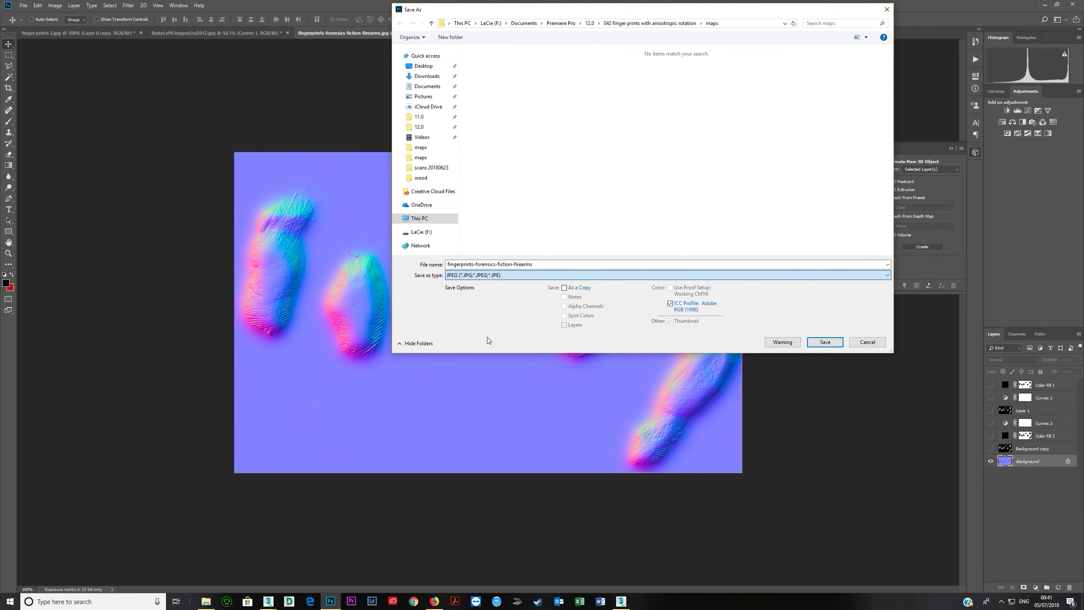
{"action": "left_click", "coordinate": [552, 264]}
{"action": "type", "text": "-normal"}
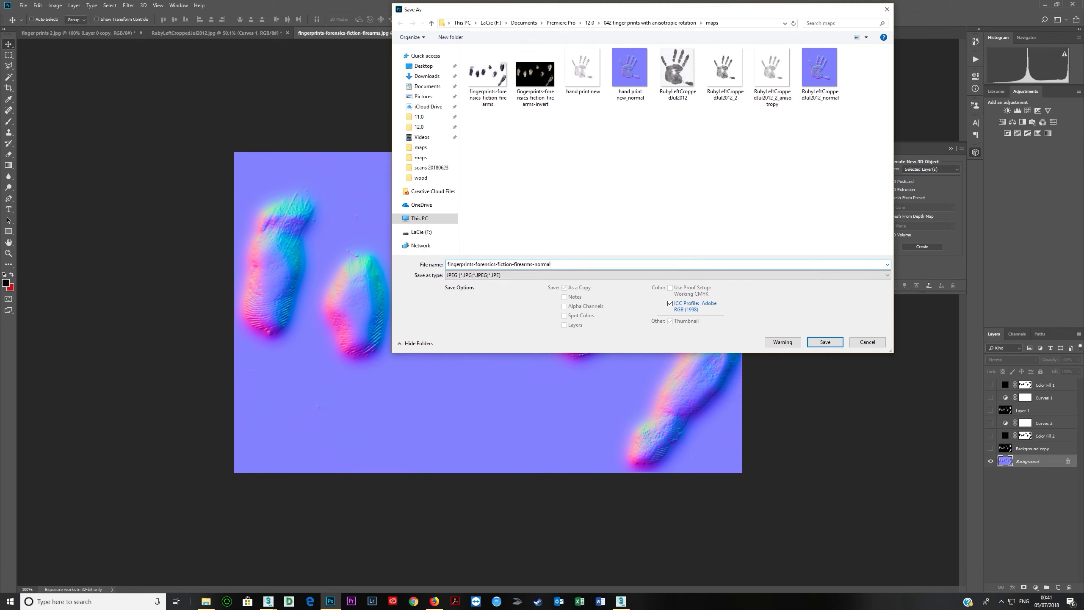
{"action": "key", "text": "Return"}
{"action": "key", "text": "Return"}
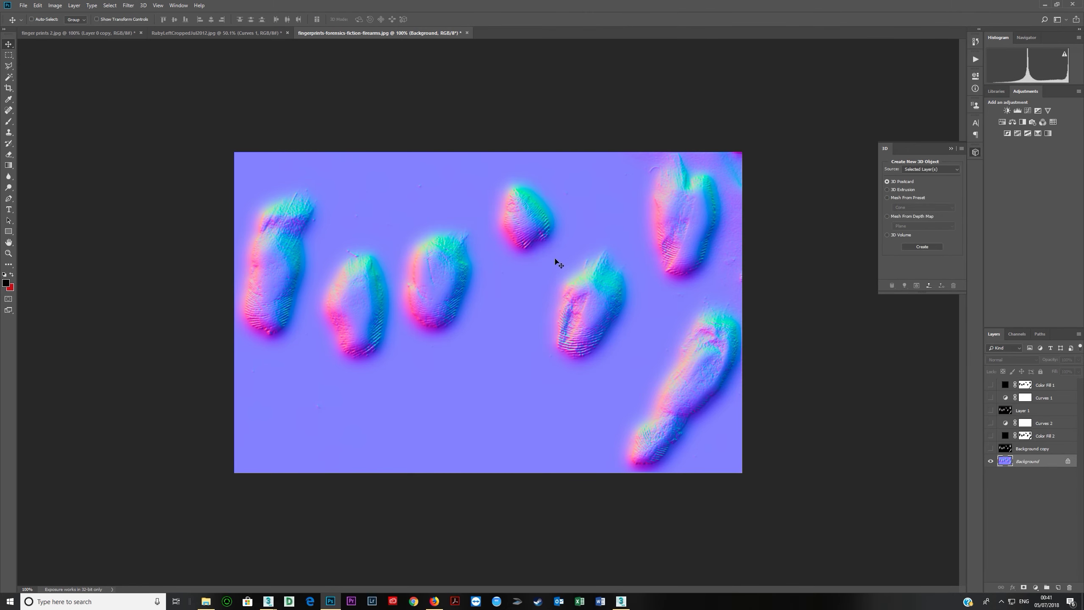
Step: Return to 3ds Max, duplicate the fingerprint bitmap, connect the copy to Material #49's anisotropy rotation, and open its parameters
{"action": "left_click", "coordinate": [1039, 6]}
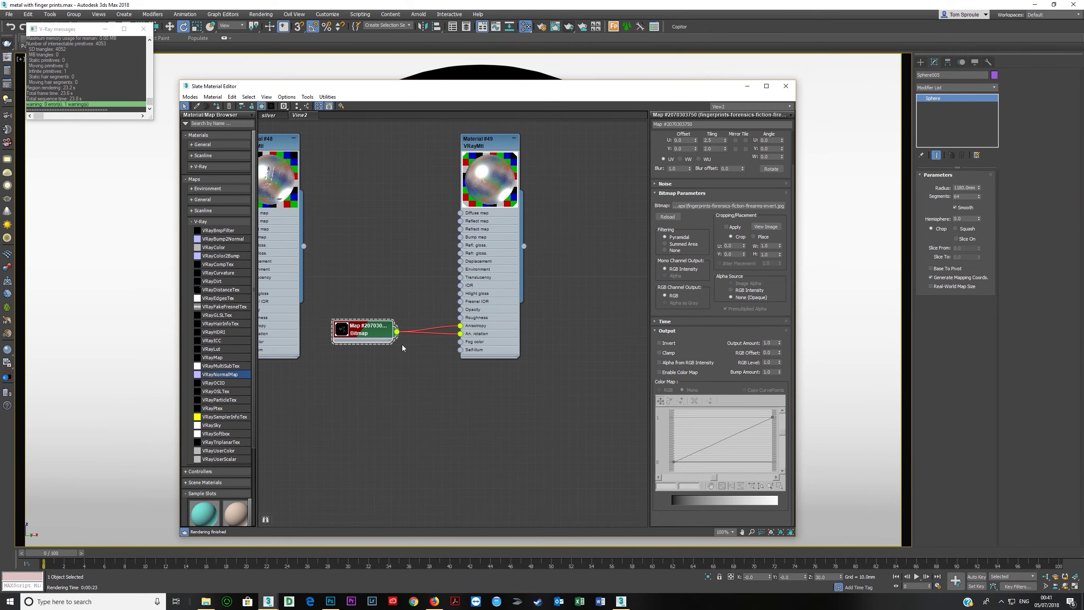
{"action": "left_click_drag", "start_coordinate": [364, 332], "coordinate": [460, 333], "text": "shift"}
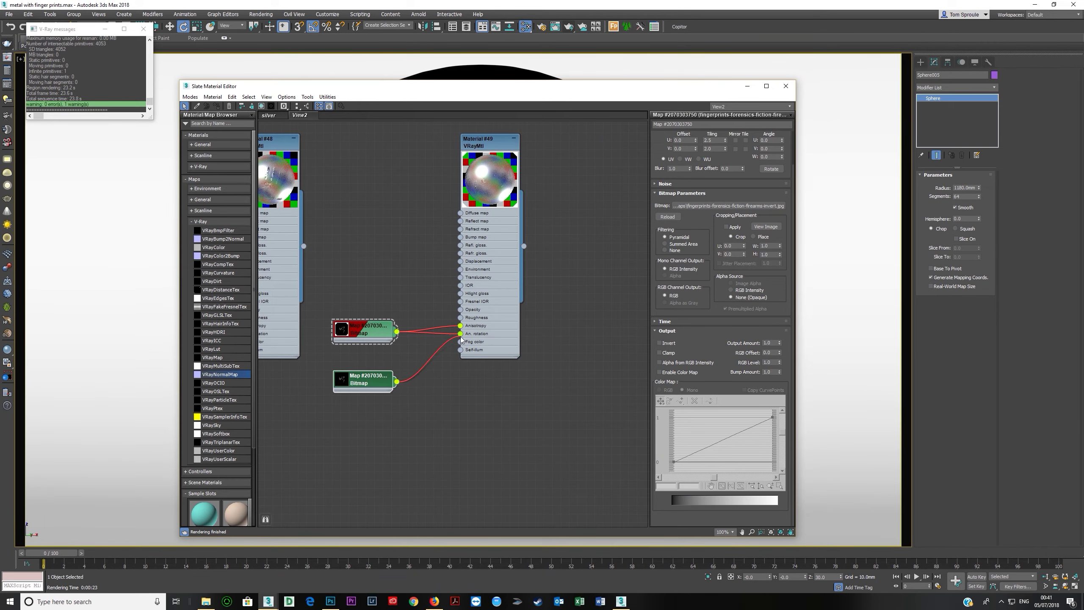
{"action": "left_click", "coordinate": [367, 385]}
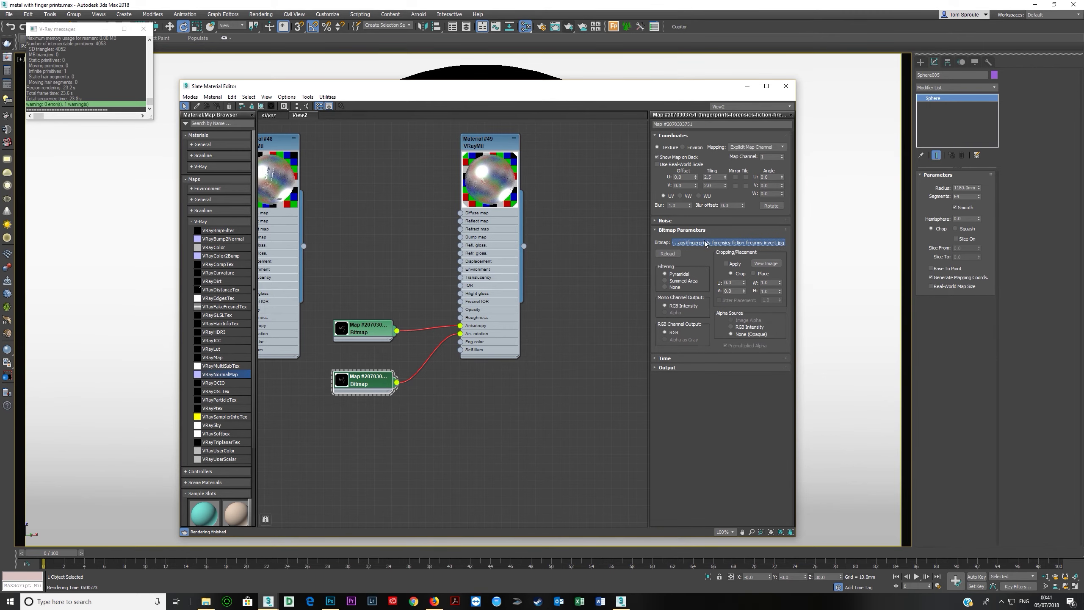
Step: Load the fingerprints-forensics-fiction-firearms-normal image into the duplicated bitmap and check the enlarged previews of both bitmap nodes
{"action": "left_click", "coordinate": [721, 242]}
{"action": "double_click", "coordinate": [343, 176]}
{"action": "left_click", "coordinate": [357, 333]}
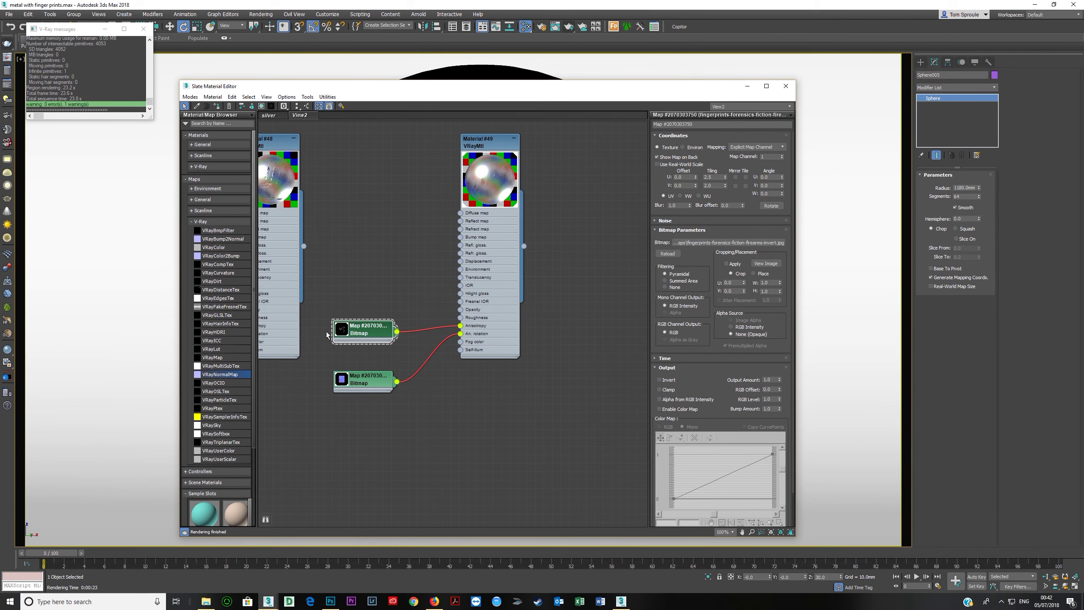
{"action": "double_click", "coordinate": [341, 335]}
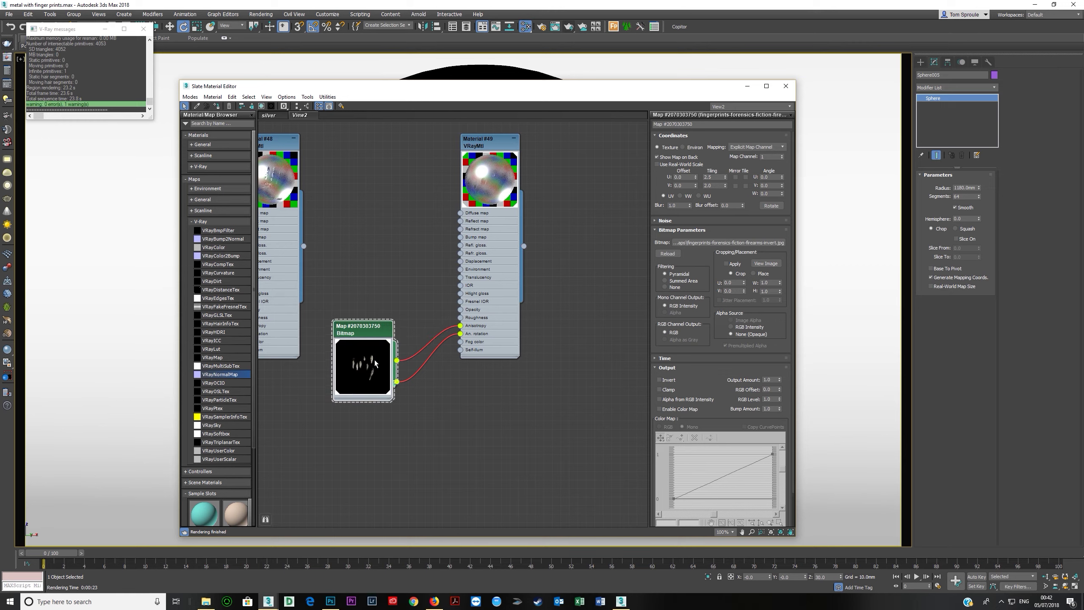
{"action": "double_click", "coordinate": [360, 353]}
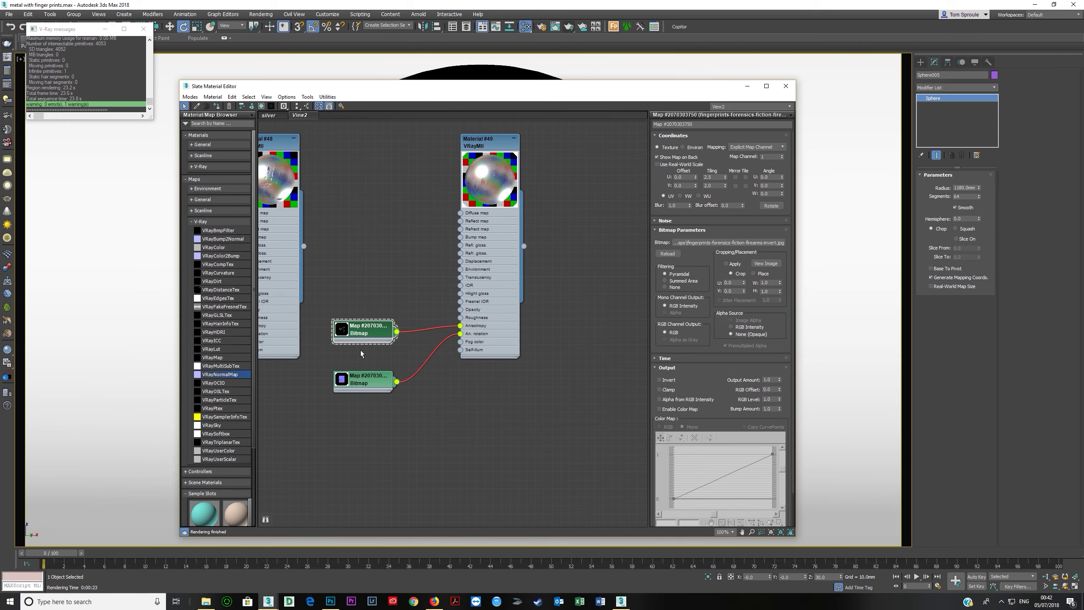
{"action": "double_click", "coordinate": [341, 378]}
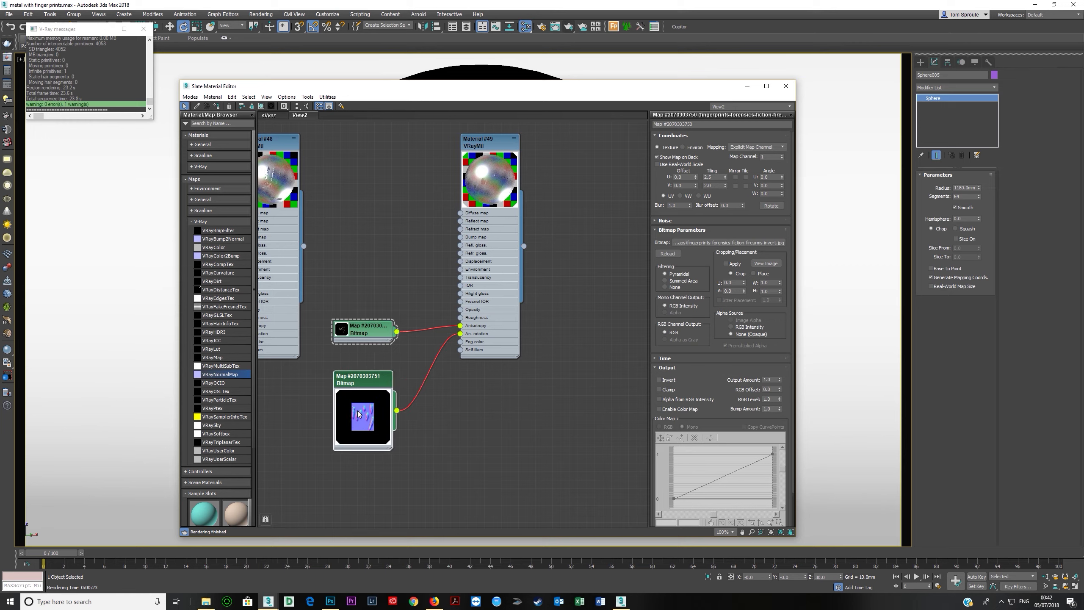
{"action": "double_click", "coordinate": [359, 413]}
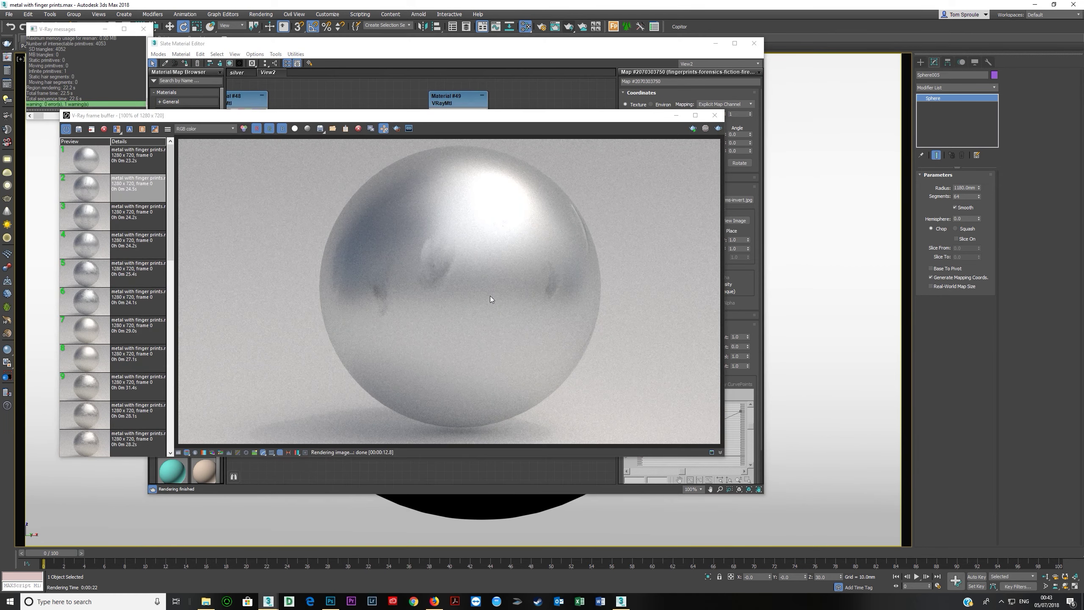
Step: Insert a VRayNormalMap between the normal bitmap and Material #49's anisotropy rotation, feeding the bitmap into its Normal map input
{"action": "left_click", "coordinate": [714, 115]}
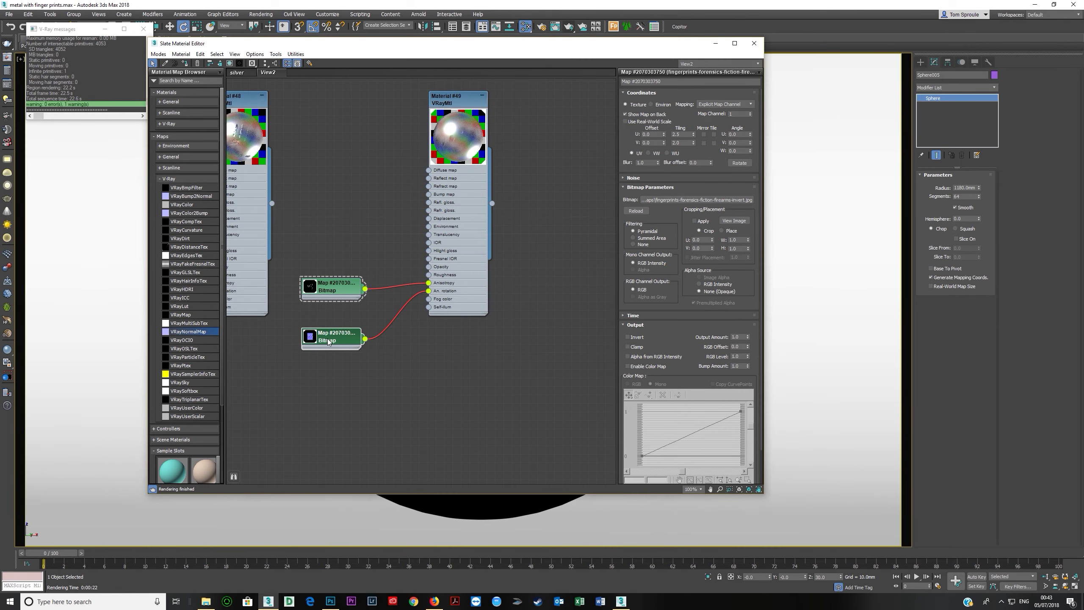
{"action": "double_click", "coordinate": [329, 341]}
{"action": "left_click_drag", "start_coordinate": [192, 334], "coordinate": [400, 326]}
{"action": "left_click", "coordinate": [428, 332]}
{"action": "left_click_drag", "start_coordinate": [335, 341], "coordinate": [276, 341]}
{"action": "left_click_drag", "start_coordinate": [420, 316], "coordinate": [378, 333]}
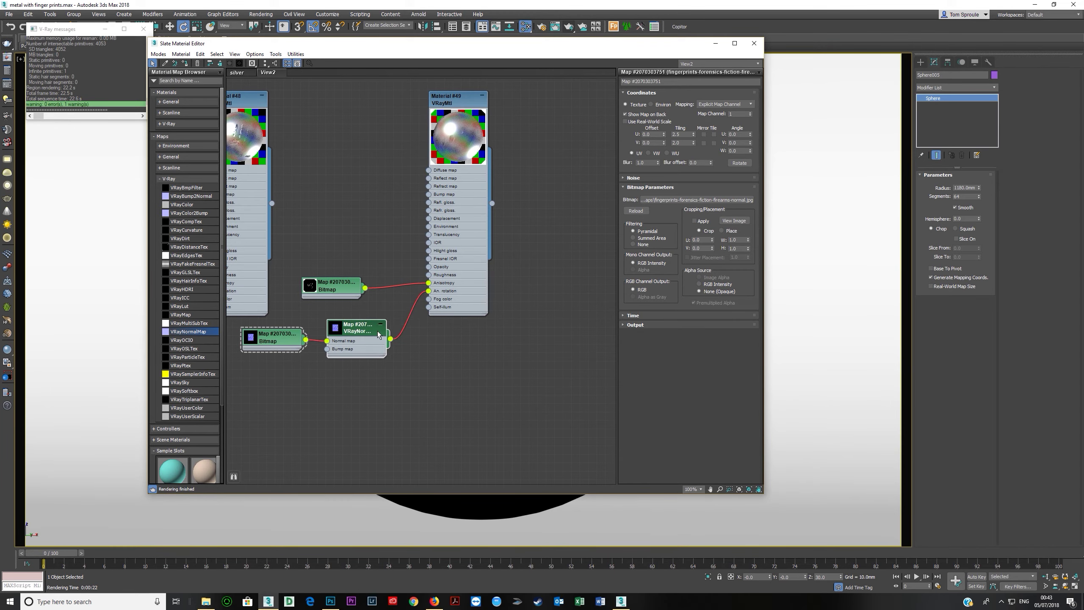
Step: Render the sphere with the VRayNormalMap, stop it early, and compare the result with the previous render in the history
{"action": "key", "text": "shift+q"}
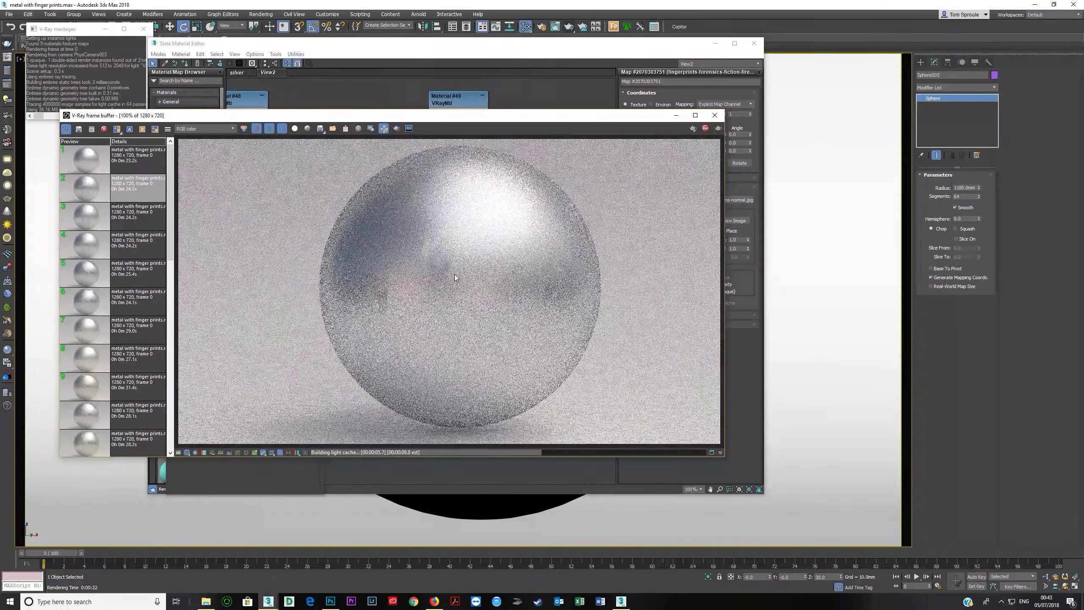
{"action": "left_click", "coordinate": [705, 129]}
{"action": "left_click", "coordinate": [89, 166]}
{"action": "left_click", "coordinate": [86, 186]}
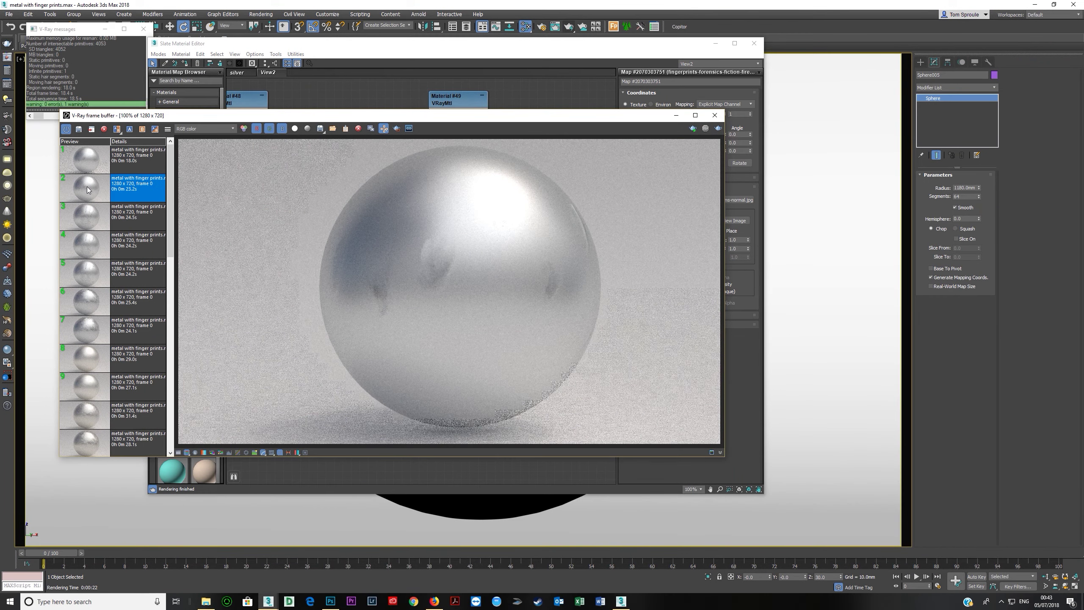
{"action": "left_click", "coordinate": [89, 160]}
{"action": "left_click", "coordinate": [88, 189]}
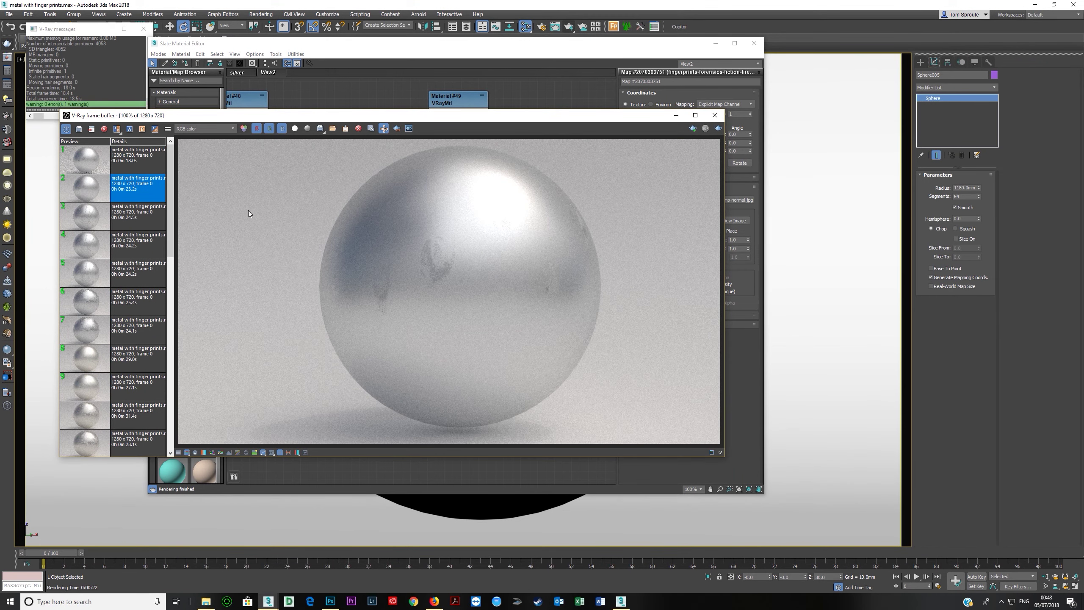
Step: Switch to Photoshop, revert the Background layer to its state before the normal map filter, and duplicate it
{"action": "left_click", "coordinate": [331, 601]}
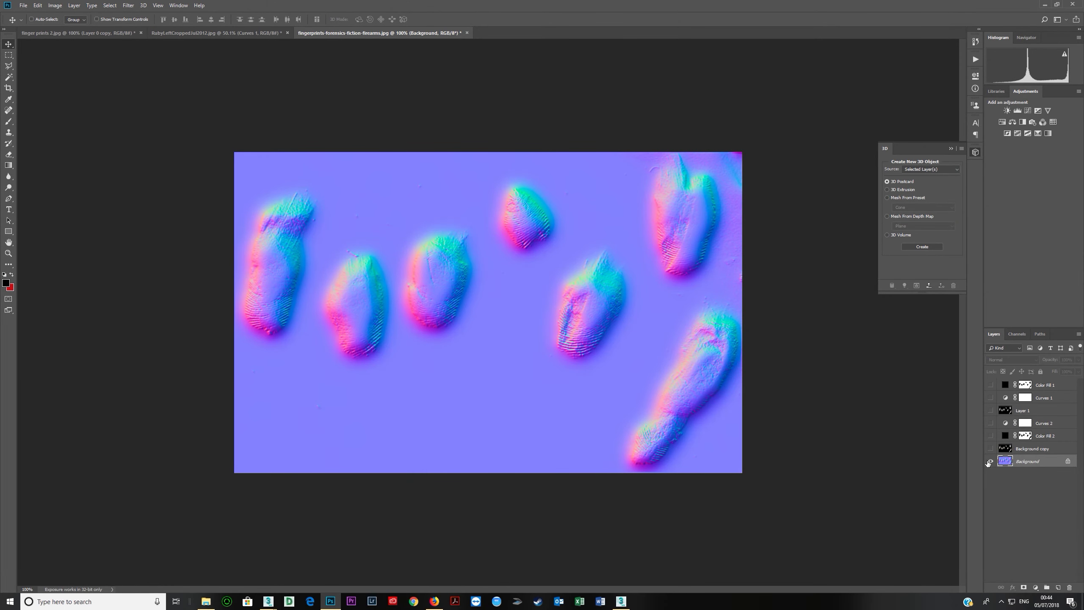
{"action": "left_click", "coordinate": [975, 42]}
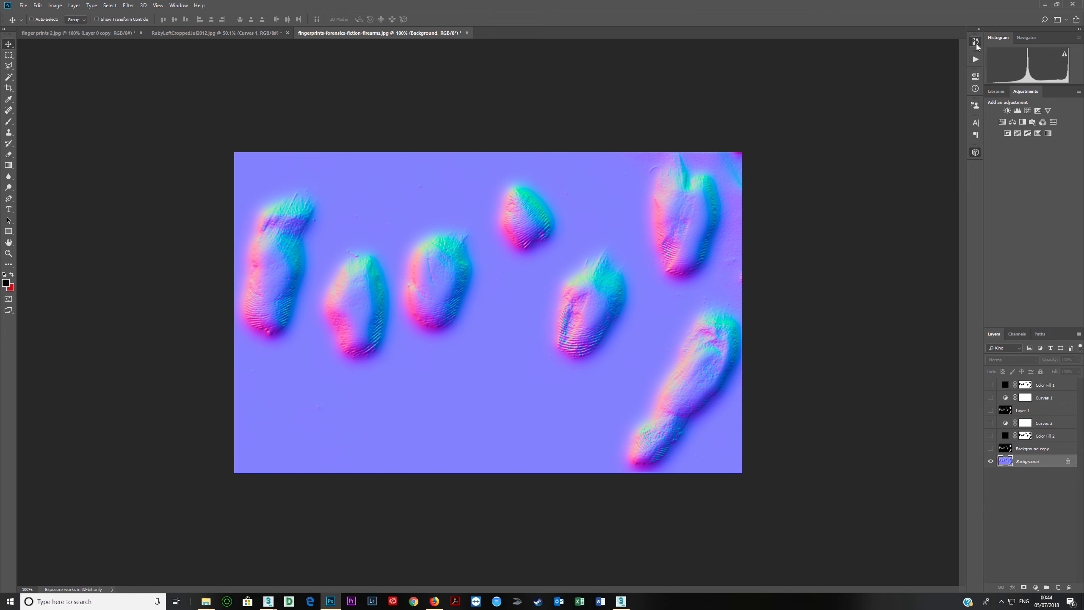
{"action": "left_click", "coordinate": [911, 113]}
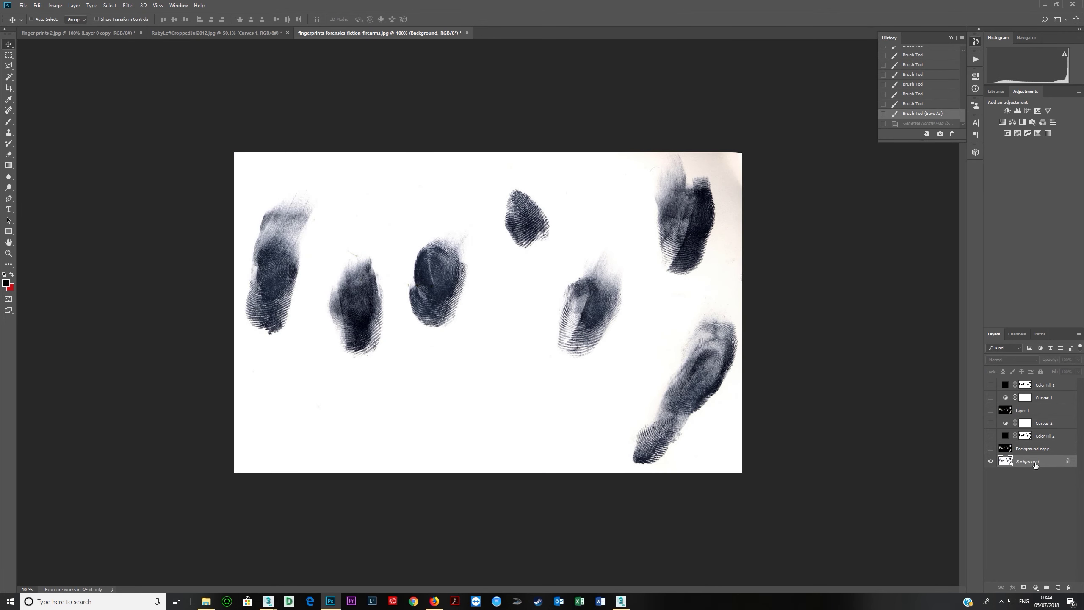
{"action": "key", "text": "ctrl+j"}
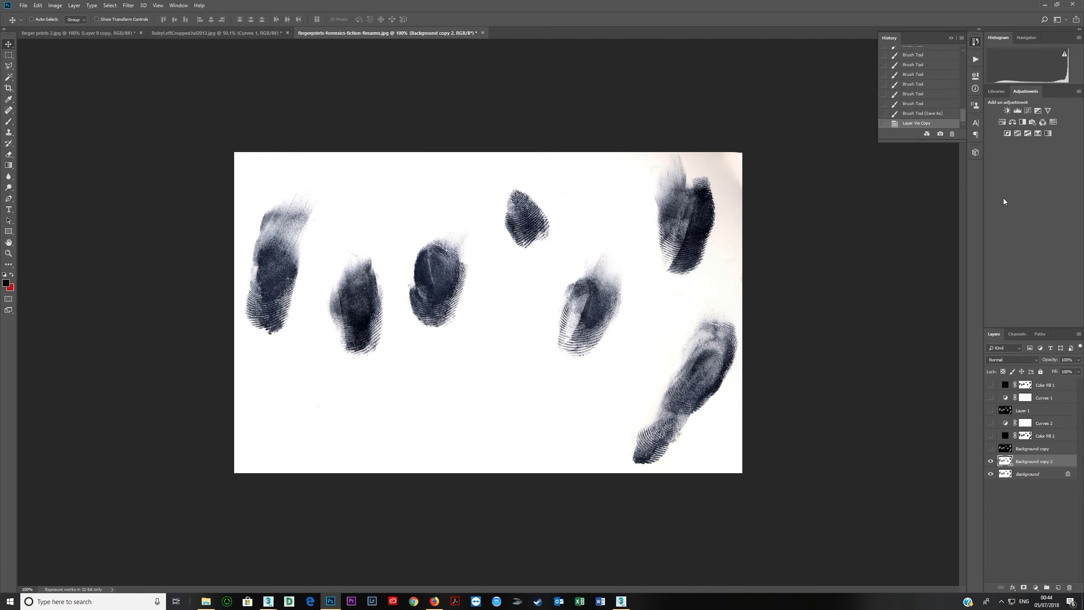
Step: Brighten the duplicated fingerprints with a Curves adjustment layer and merge it with Background copy 2
{"action": "left_click", "coordinate": [1029, 112]}
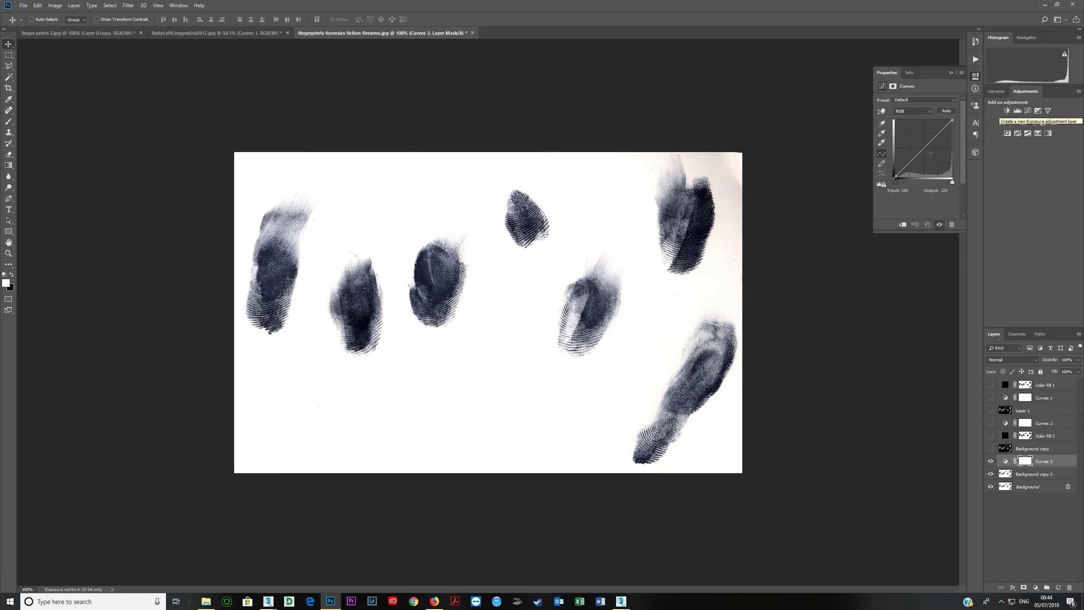
{"action": "left_click_drag", "start_coordinate": [916, 156], "coordinate": [908, 146]}
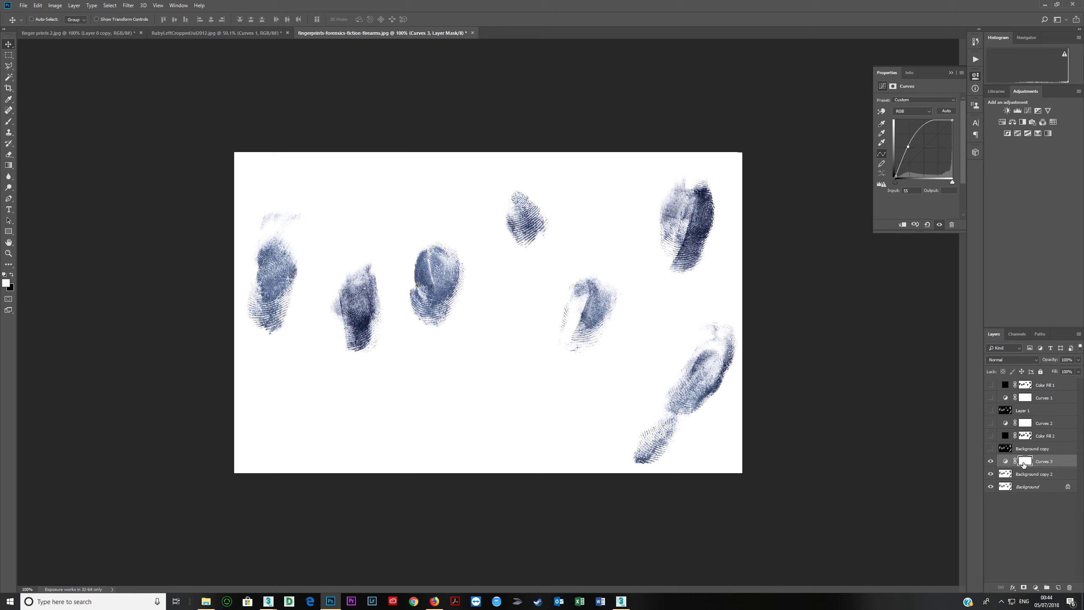
{"action": "left_click", "coordinate": [1031, 474], "text": "shift"}
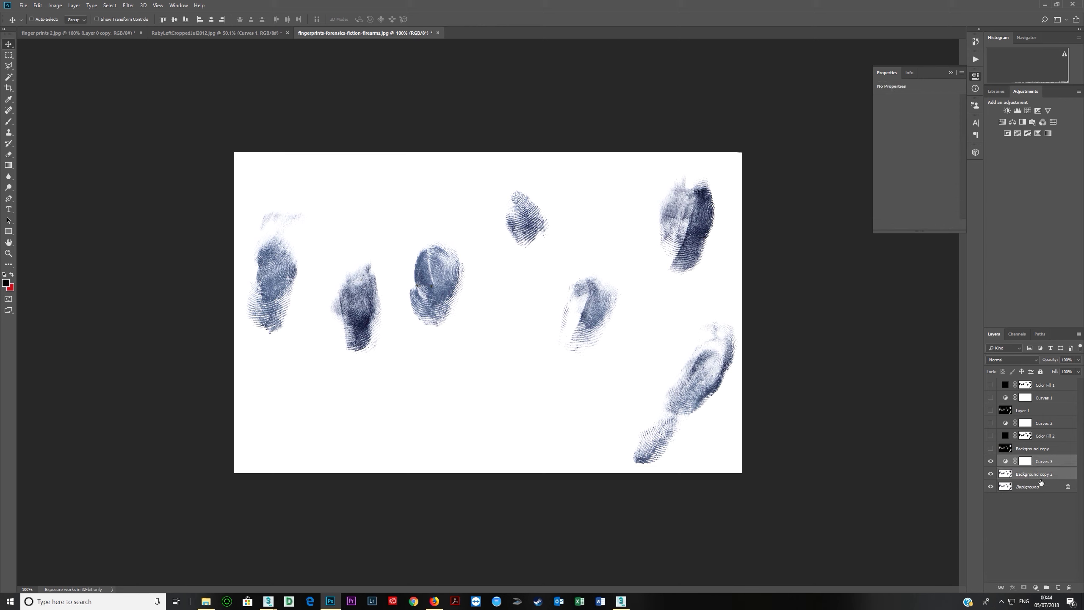
{"action": "key", "text": "ctrl+e"}
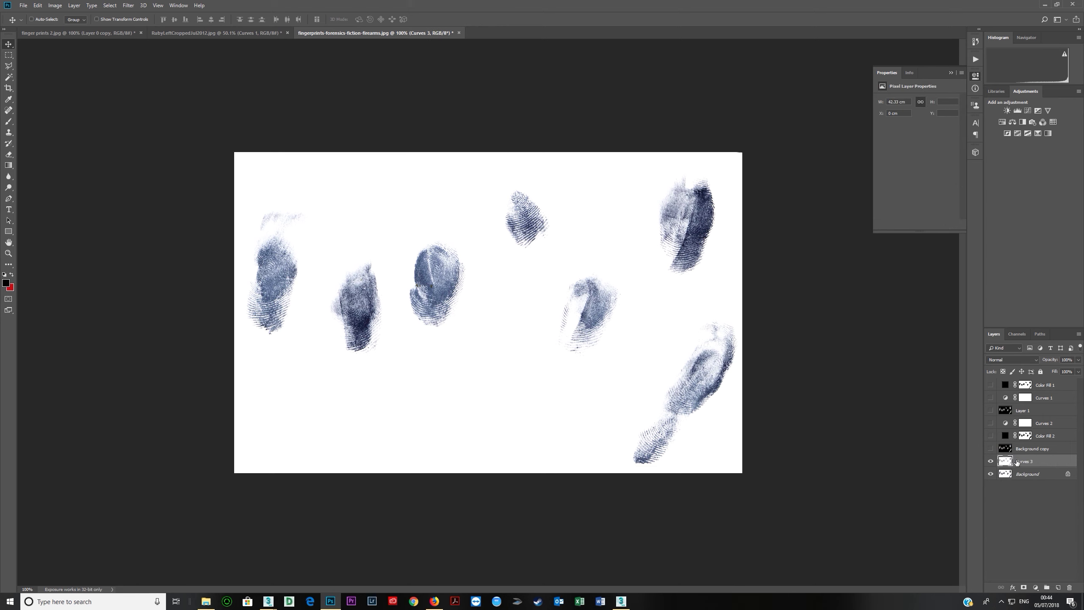
Step: Generate a normal map from the merged Curves 3 layer with contrast details of 8% low, 18% medium and 30% high
{"action": "left_click", "coordinate": [128, 5]}
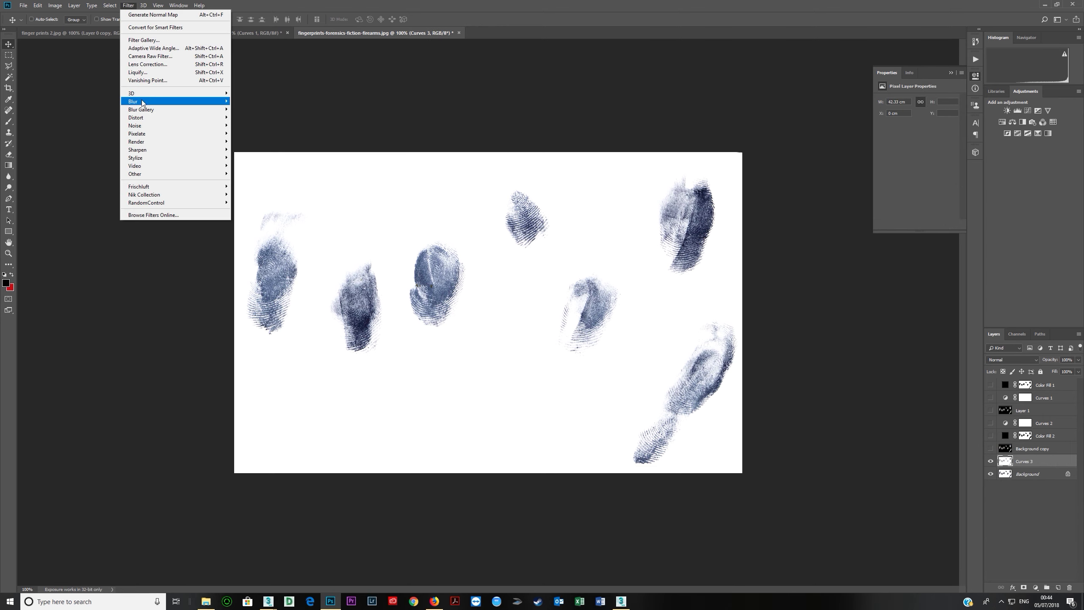
{"action": "mouse_move", "coordinate": [147, 94]}
{"action": "left_click", "coordinate": [260, 101]}
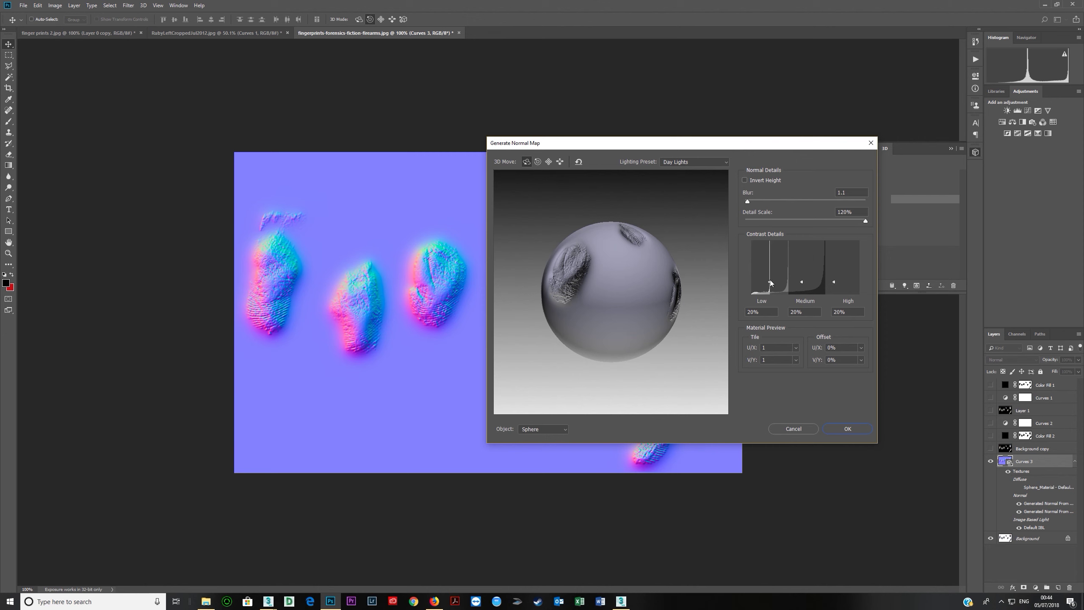
{"action": "left_click_drag", "start_coordinate": [772, 285], "coordinate": [804, 293]}
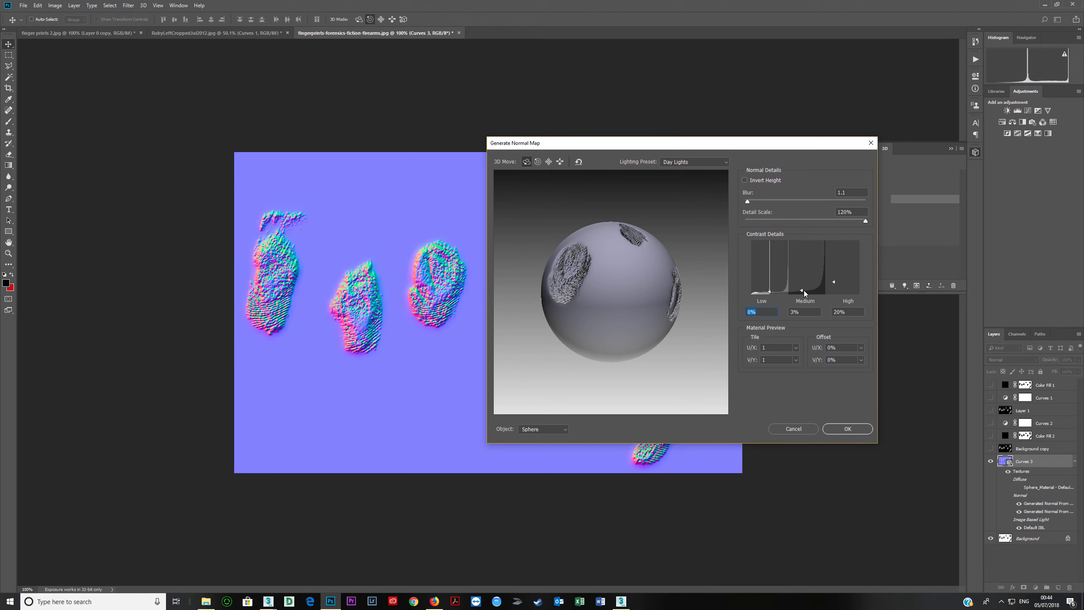
{"action": "left_click", "coordinate": [803, 290]}
{"action": "left_click", "coordinate": [835, 287]}
{"action": "left_click_drag", "start_coordinate": [835, 284], "coordinate": [838, 282]}
{"action": "left_click", "coordinate": [834, 277]}
{"action": "left_click_drag", "start_coordinate": [799, 290], "coordinate": [802, 282]}
{"action": "left_click", "coordinate": [802, 285]}
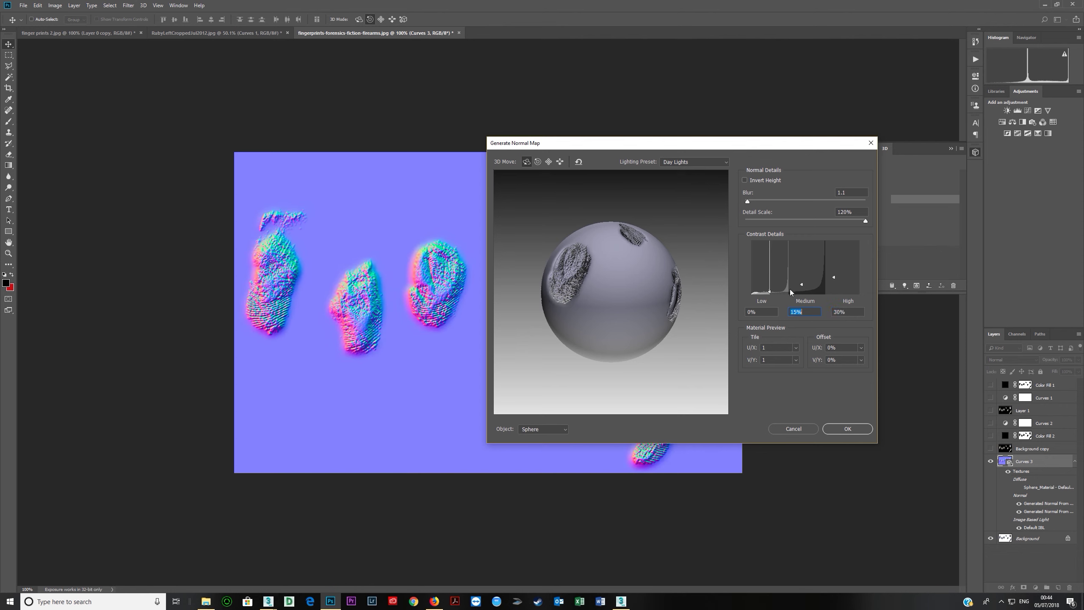
{"action": "left_click_drag", "start_coordinate": [771, 291], "coordinate": [770, 292]}
{"action": "left_click_drag", "start_coordinate": [771, 292], "coordinate": [771, 291]}
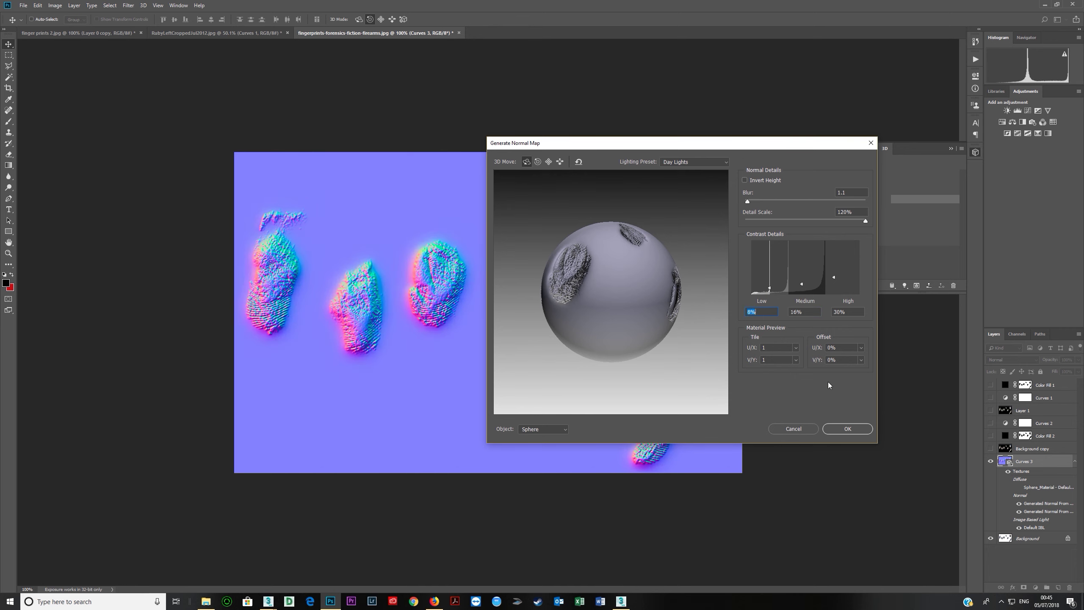
{"action": "left_click", "coordinate": [838, 429]}
Step: Save the new normal map as a JPEG over fingerprints-forensics-fiction-firearms-normal in the maps folder, at quality 10 with Baseline Optimized format
{"action": "left_click", "coordinate": [22, 5]}
{"action": "left_click", "coordinate": [39, 109]}
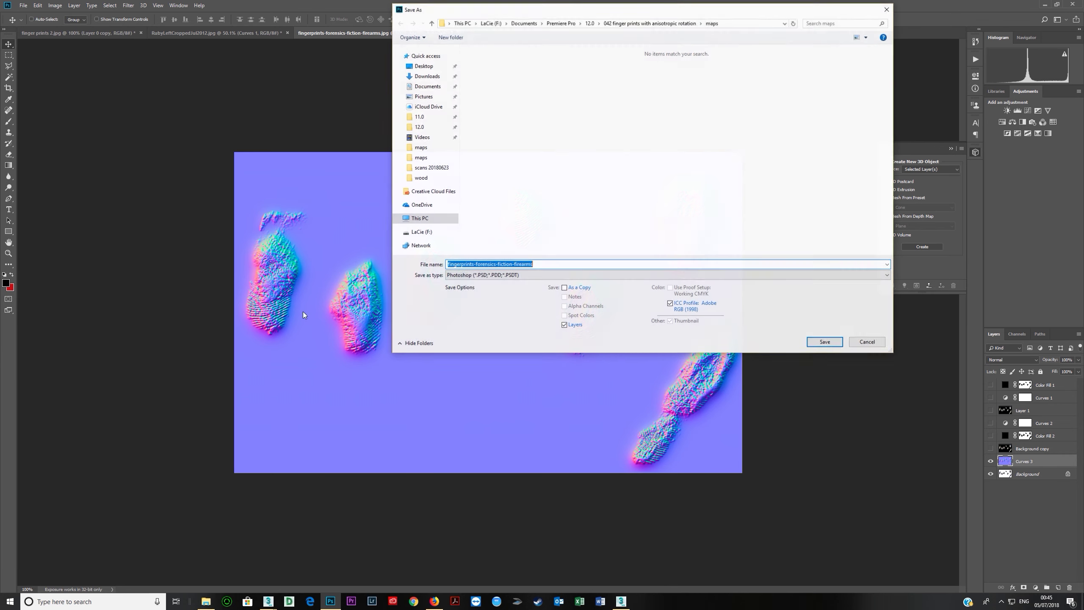
{"action": "left_click", "coordinate": [490, 280]}
{"action": "left_click", "coordinate": [477, 341]}
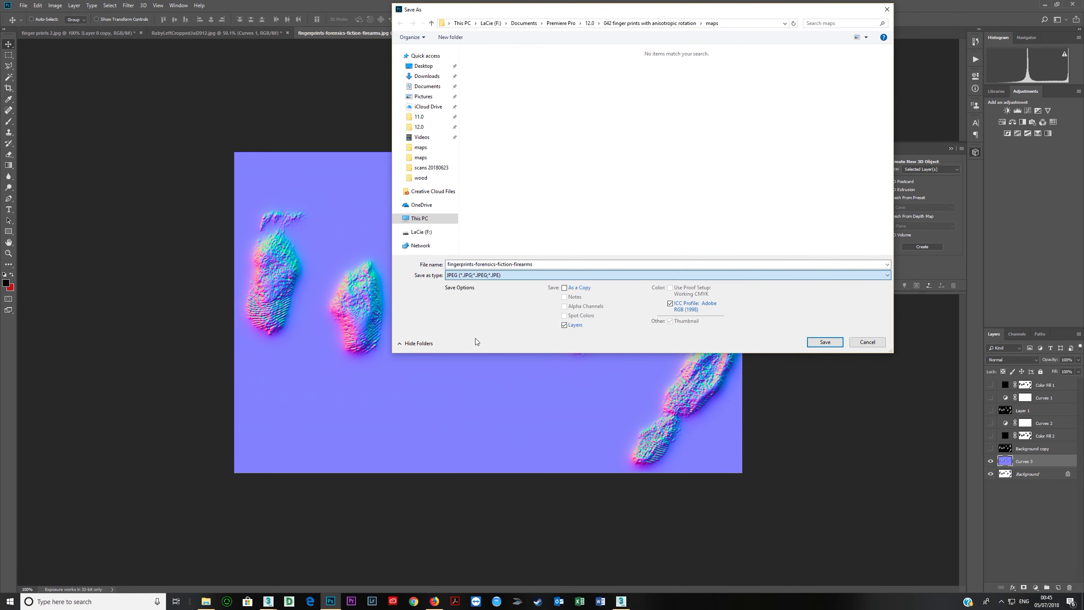
{"action": "left_click", "coordinate": [582, 76]}
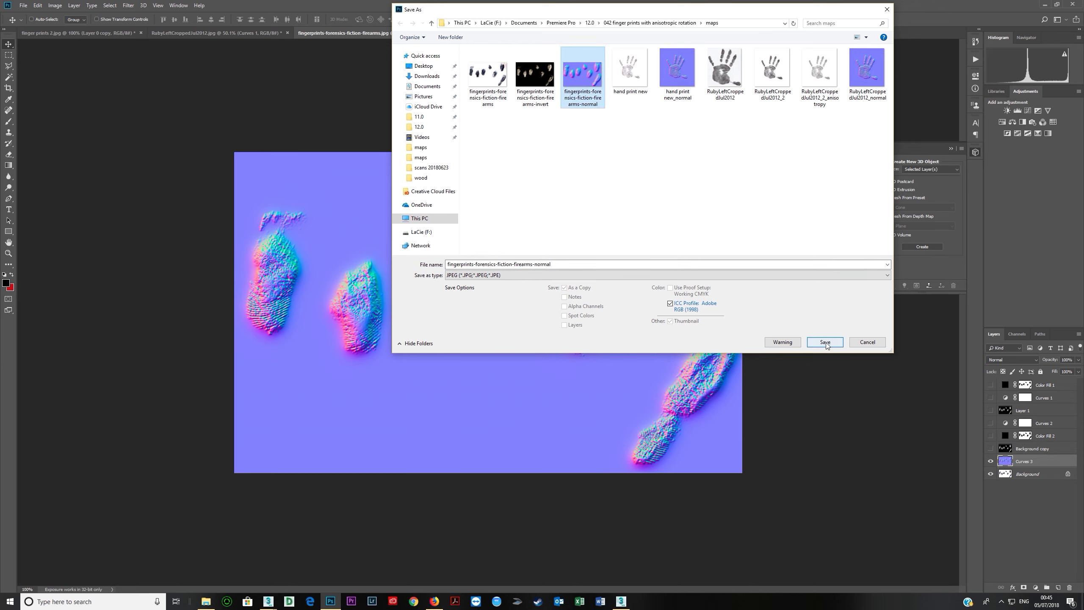
{"action": "left_click", "coordinate": [825, 343]}
{"action": "left_click", "coordinate": [574, 301]}
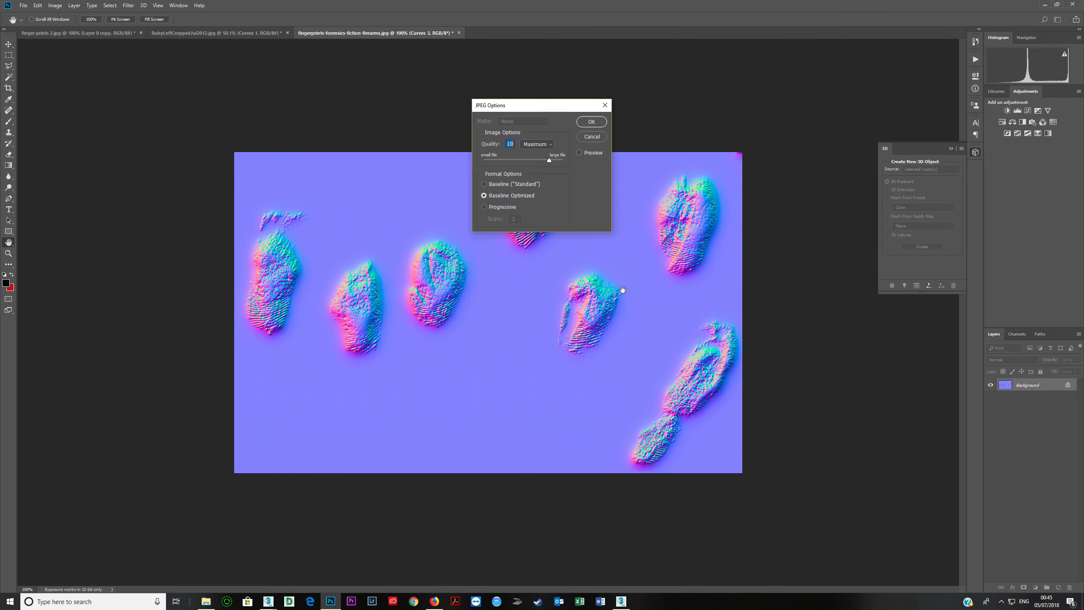
{"action": "left_click", "coordinate": [591, 121]}
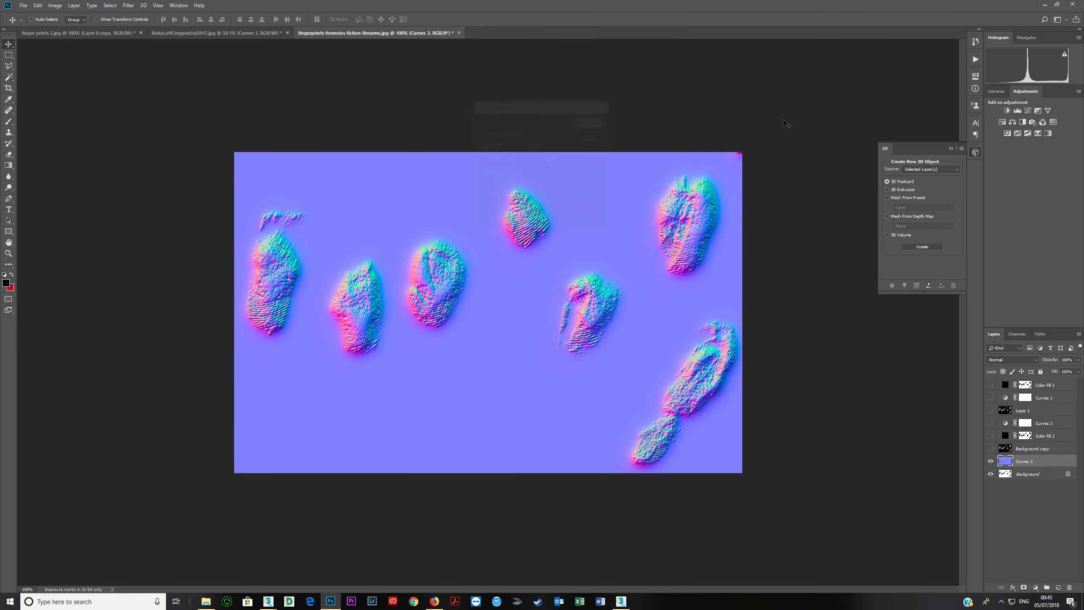
Step: Return to 3ds Max, move the frame buffer aside, and reload the updated image in the normal bitmap
{"action": "left_click", "coordinate": [1043, 5]}
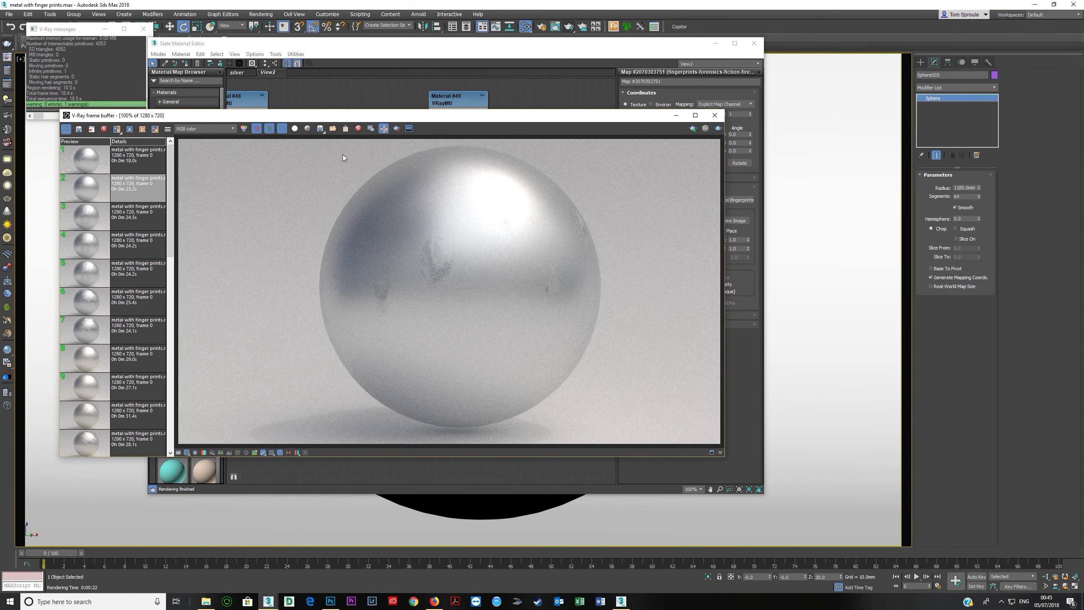
{"action": "left_click_drag", "start_coordinate": [368, 120], "coordinate": [349, 344]}
{"action": "double_click", "coordinate": [259, 347]}
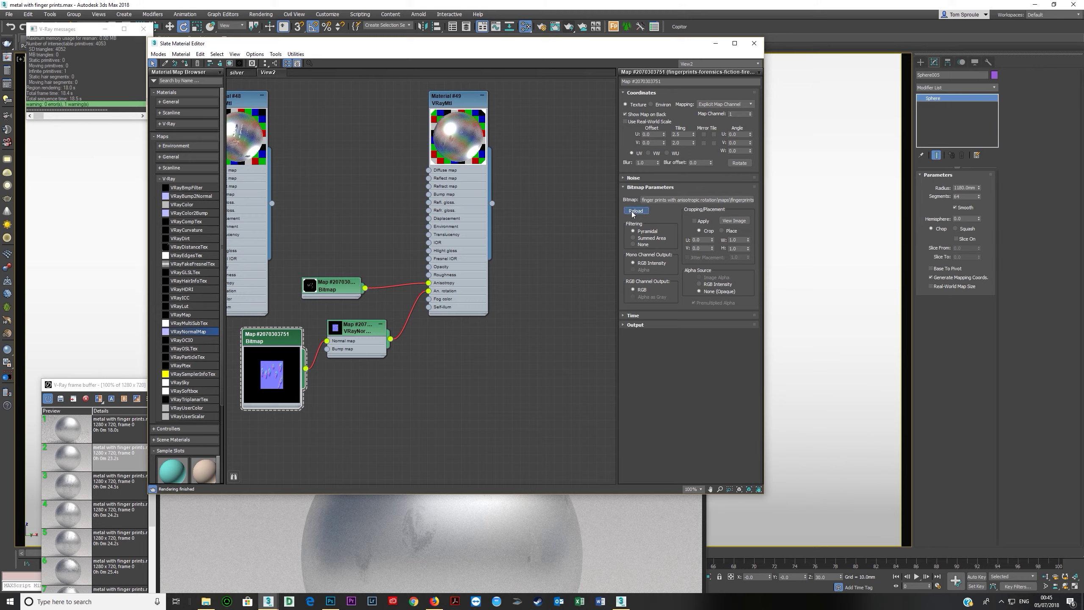
Step: Render the sphere with the updated normal map and compare it with the earlier renders in the frame buffer history
{"action": "left_click", "coordinate": [579, 538]}
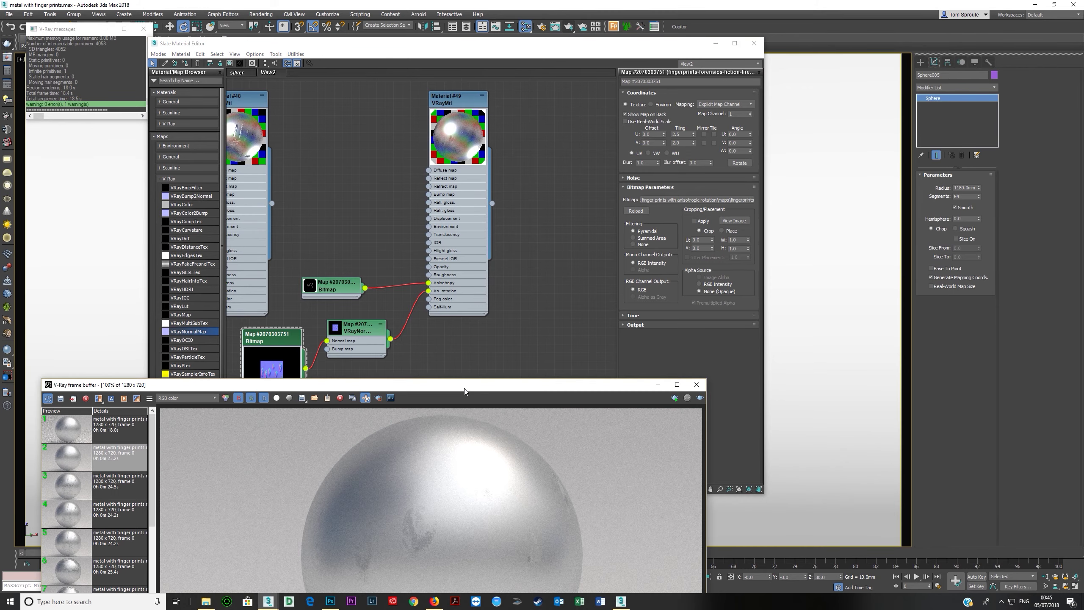
{"action": "left_click_drag", "start_coordinate": [464, 391], "coordinate": [492, 69]}
{"action": "left_click", "coordinate": [728, 77]}
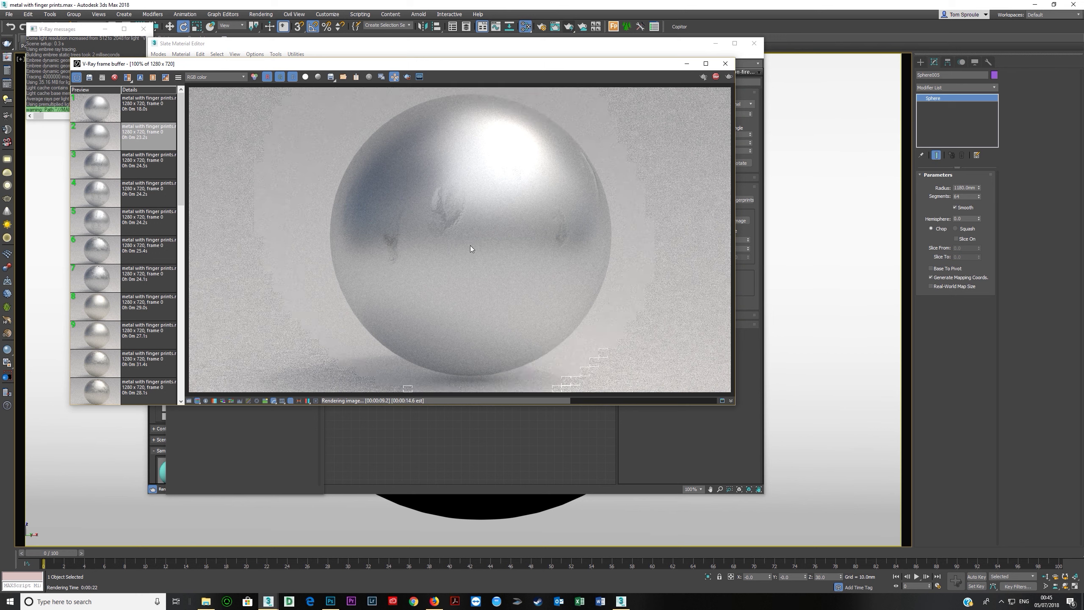
{"action": "left_click", "coordinate": [103, 143]}
{"action": "double_click", "coordinate": [103, 145]}
{"action": "double_click", "coordinate": [98, 114]}
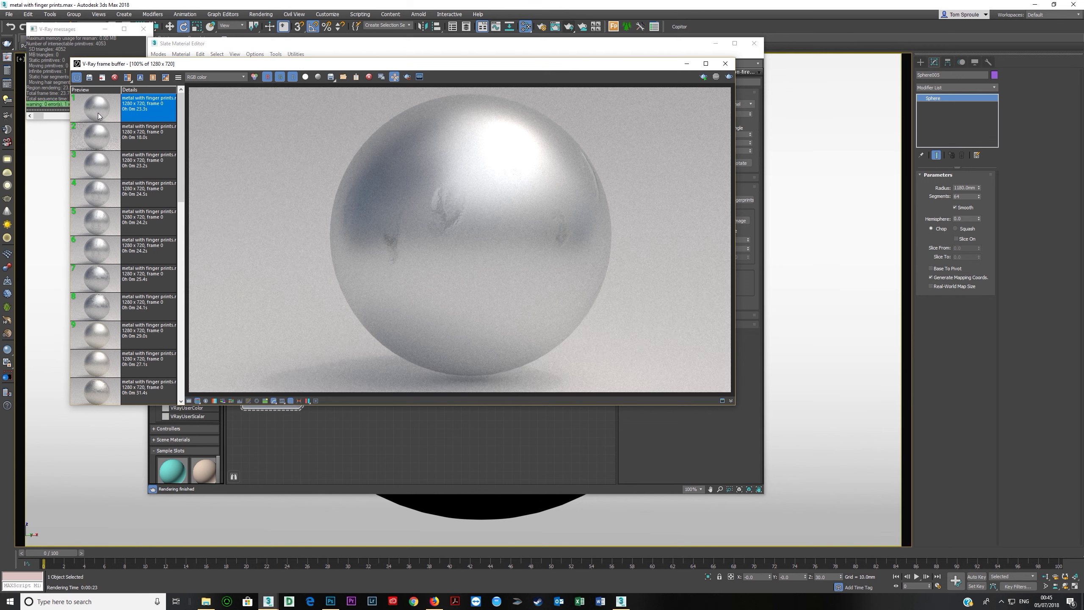
{"action": "double_click", "coordinate": [106, 170]}
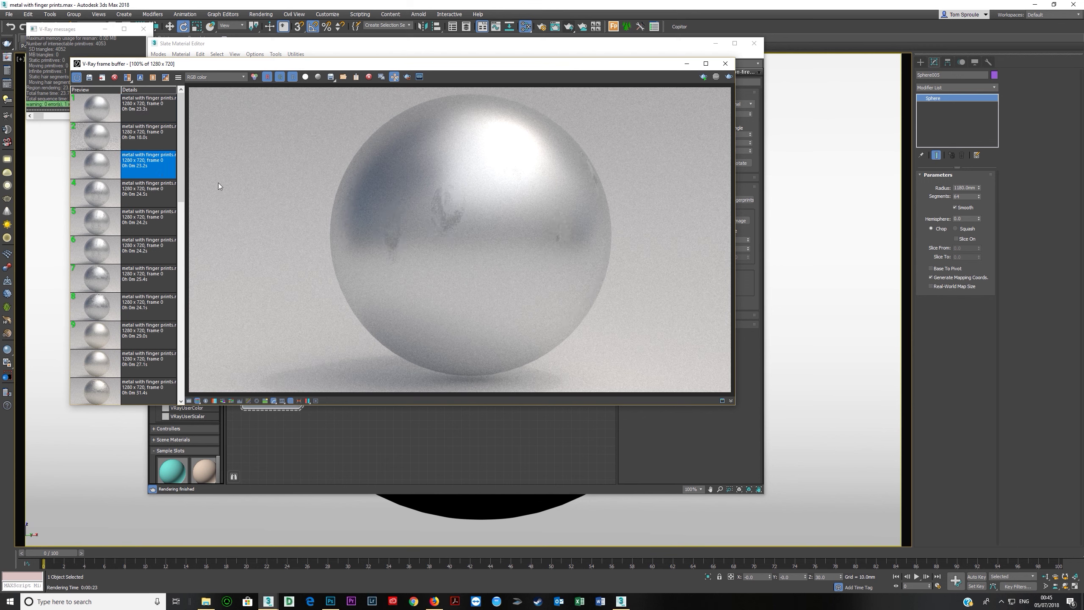
{"action": "double_click", "coordinate": [125, 111]}
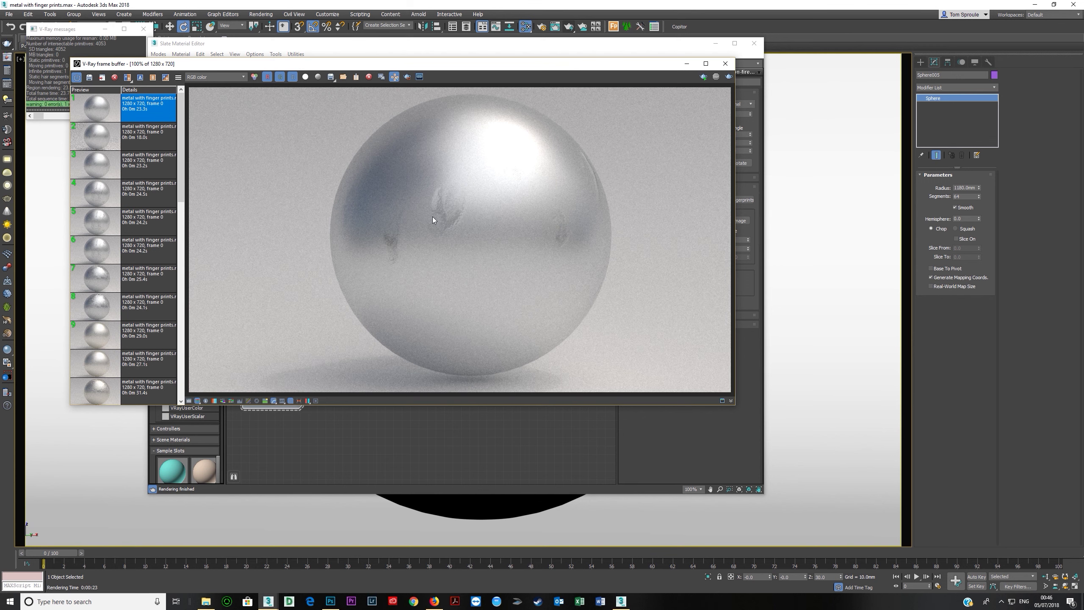
Step: Alternate between the third and first renders in the frame buffer history to compare the print detail on the sphere
{"action": "double_click", "coordinate": [137, 156]}
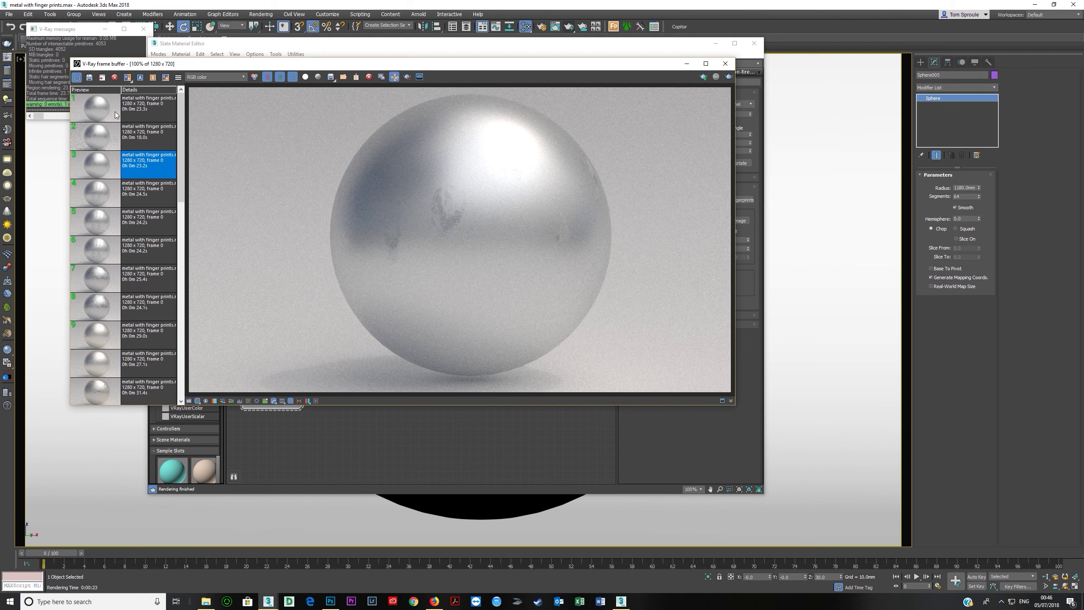
{"action": "double_click", "coordinate": [115, 112]}
{"action": "double_click", "coordinate": [114, 168]}
{"action": "double_click", "coordinate": [106, 110]}
{"action": "double_click", "coordinate": [110, 165]}
{"action": "double_click", "coordinate": [109, 110]}
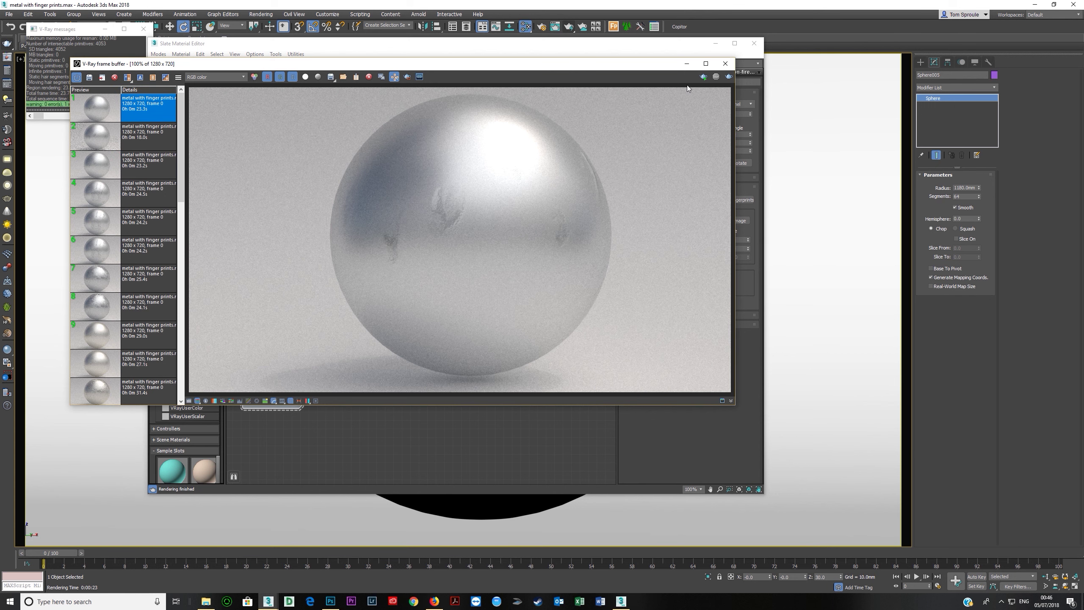
Step: Return to the Slate Material Editor, view the full image of the bitmap feeding the VRayNormalMap, and close the viewer
{"action": "left_click", "coordinate": [425, 435]}
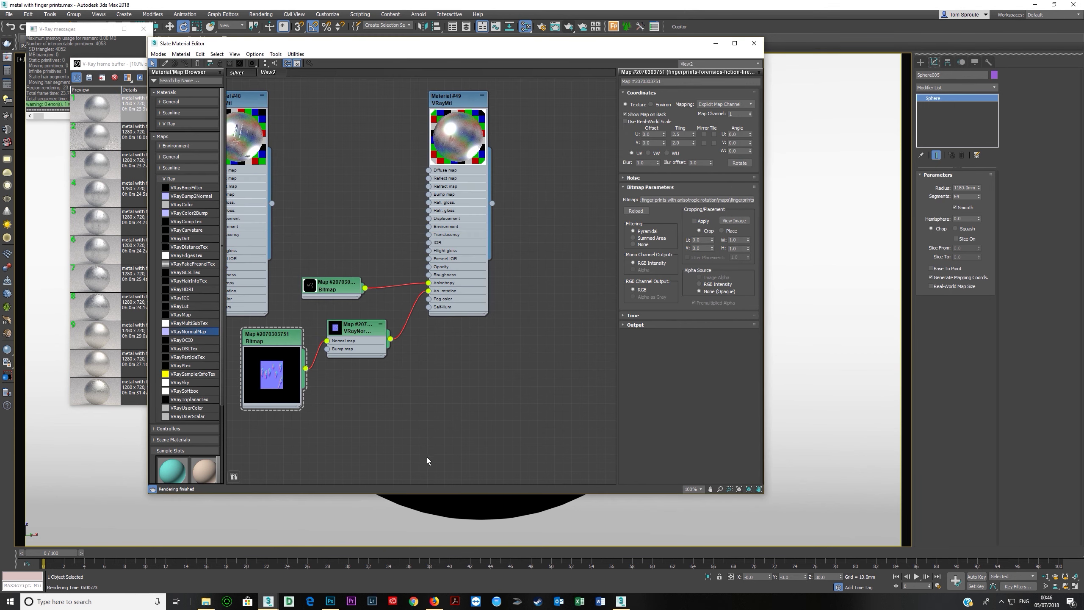
{"action": "left_click", "coordinate": [266, 345]}
{"action": "left_click", "coordinate": [734, 220]}
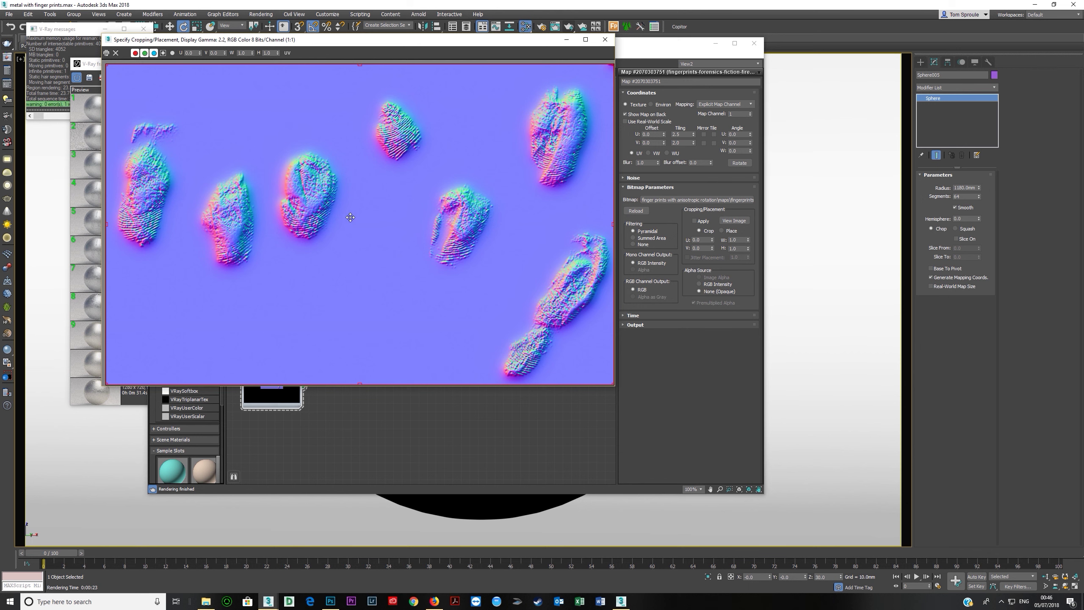
{"action": "left_click", "coordinate": [605, 39]}
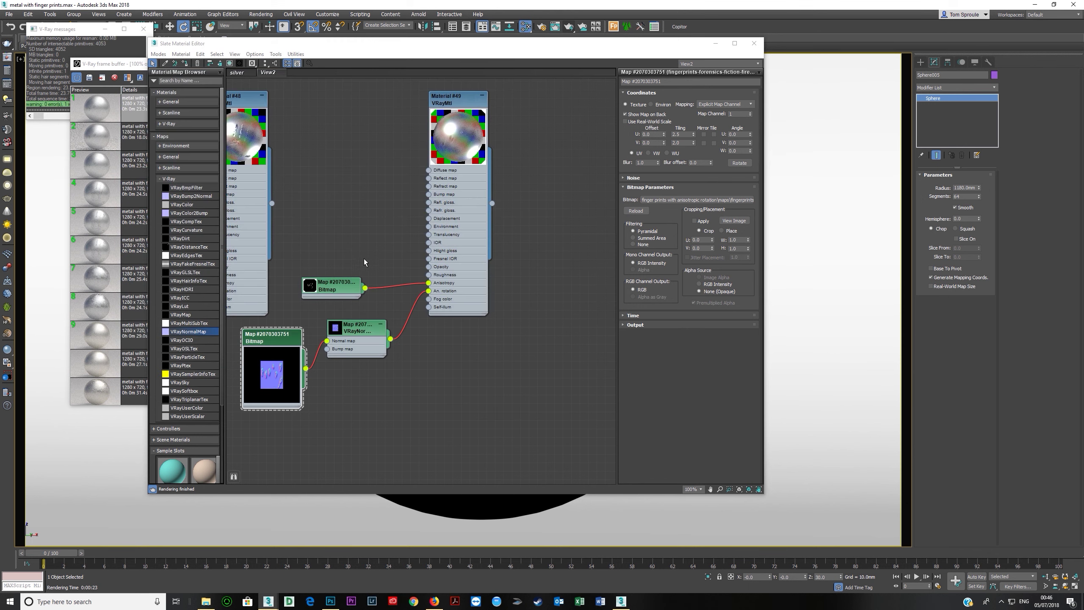
Step: View the full fingerprint image of the anisotropy bitmap, close it, and collapse the normal bitmap node's enlarged preview
{"action": "left_click", "coordinate": [333, 286]}
{"action": "left_click", "coordinate": [734, 220]}
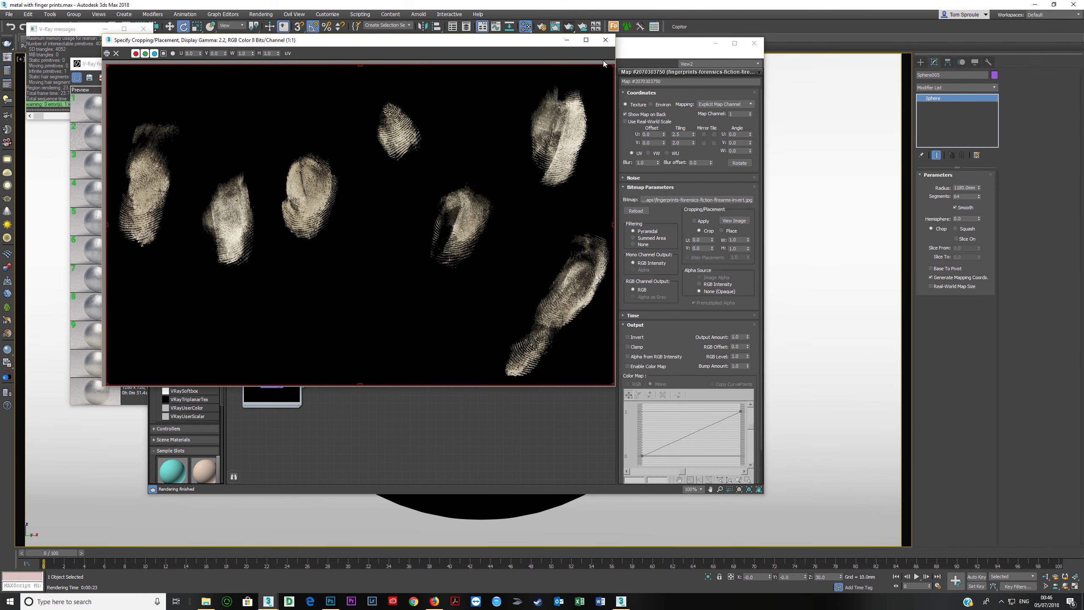
{"action": "left_click", "coordinate": [605, 41]}
{"action": "double_click", "coordinate": [283, 373]}
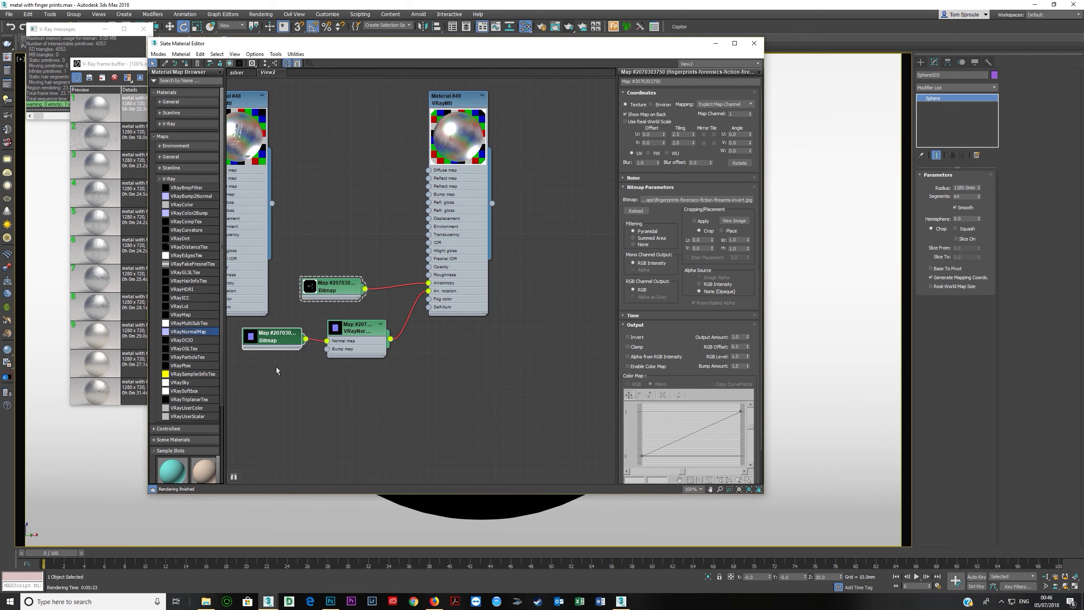